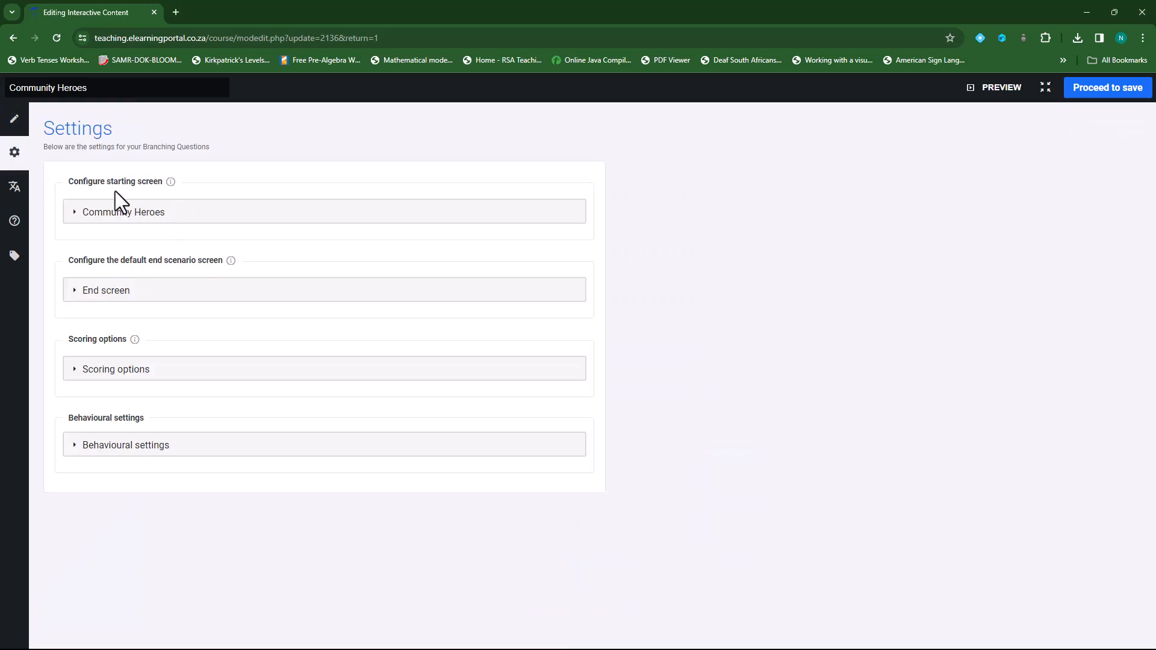
# Preview the finished Community Heroes branching scenario from the beginning, advancing past the intro image and playing the intro video.
pyautogui.click(14, 118)
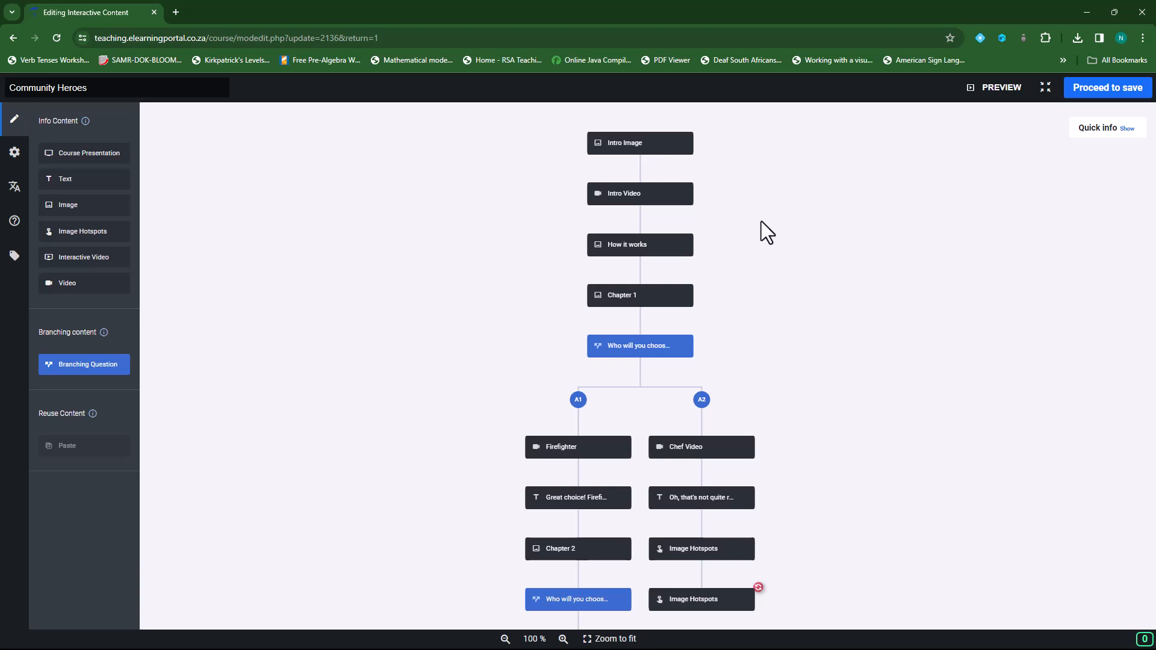
pyautogui.click(1004, 88)
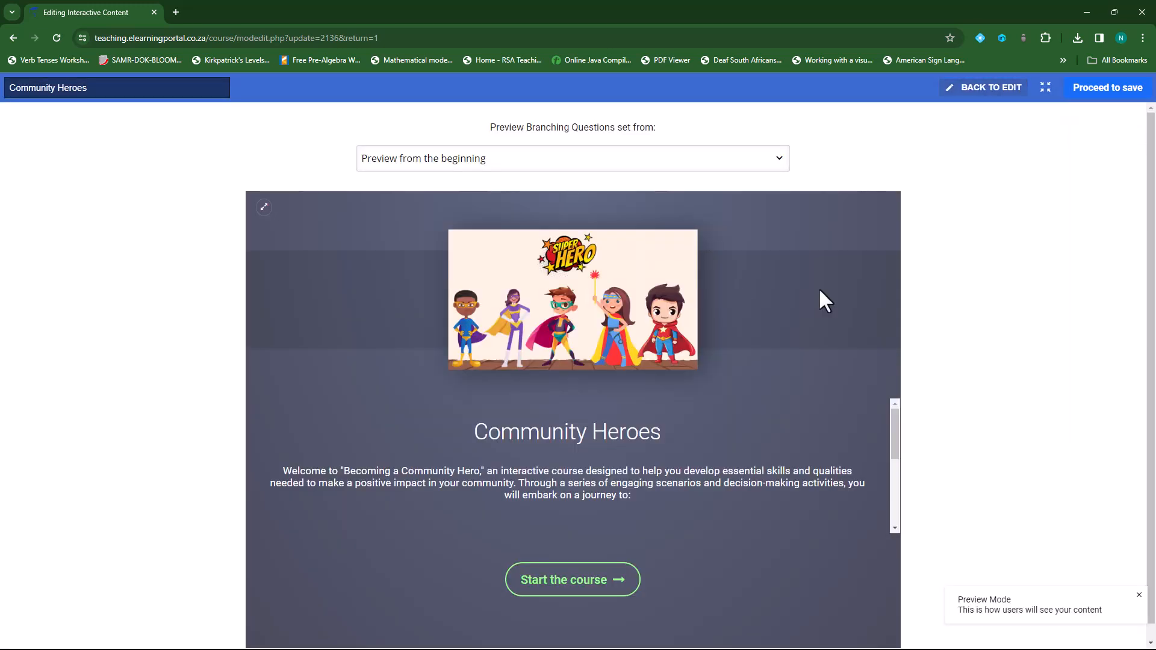
pyautogui.click(586, 582)
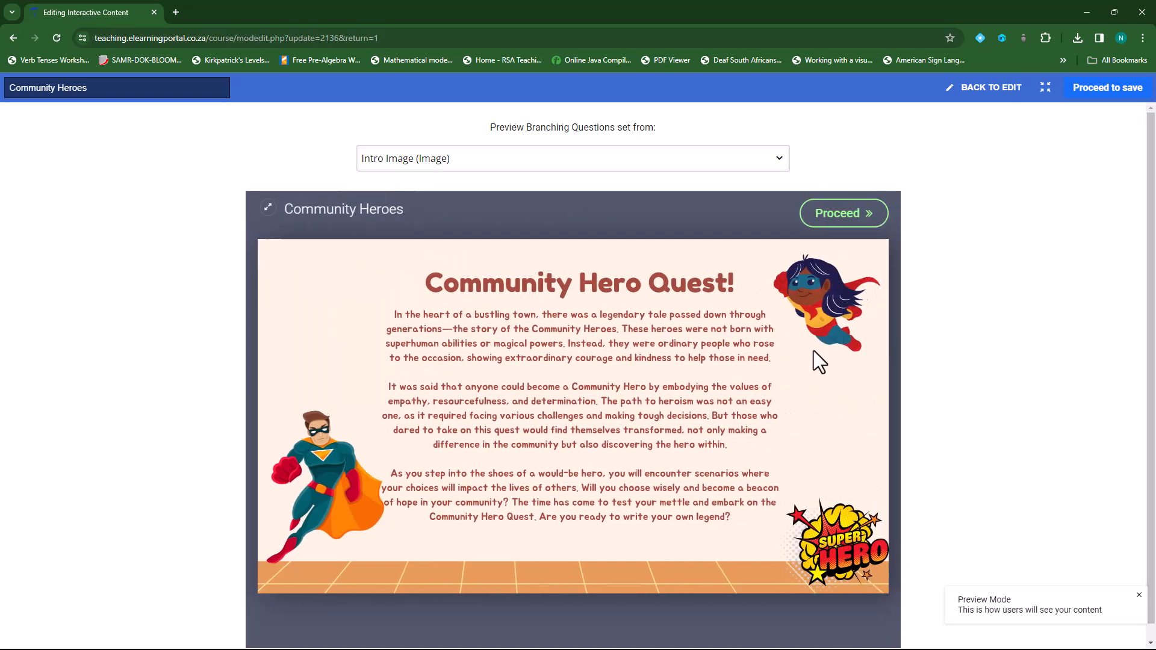
pyautogui.click(849, 214)
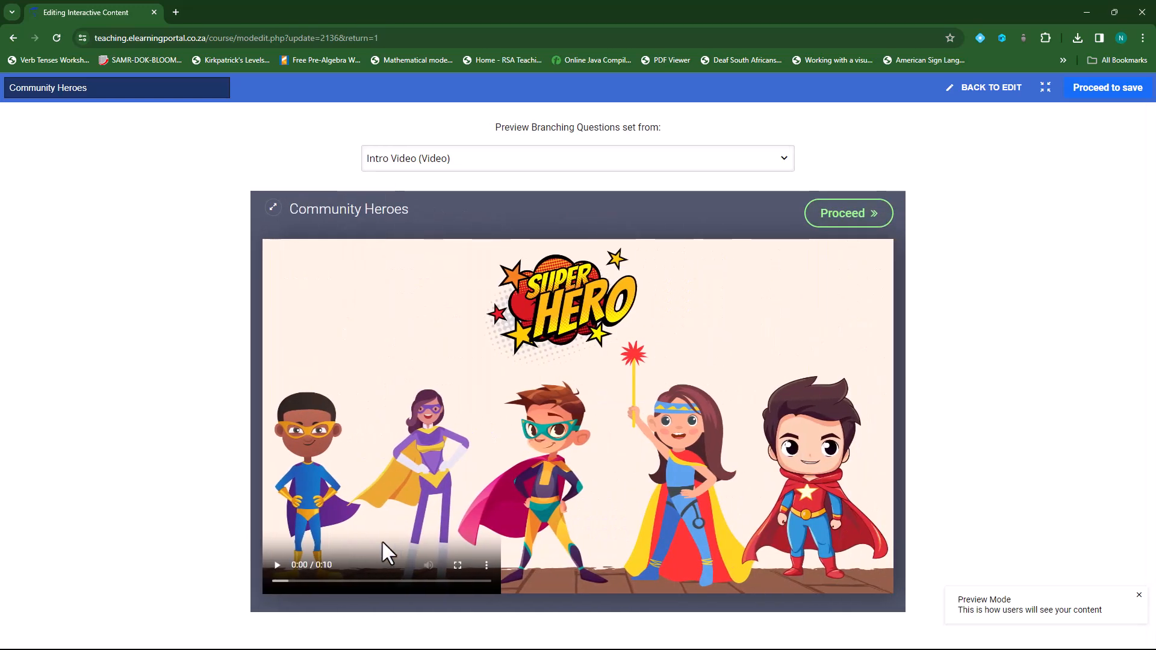
pyautogui.click(277, 566)
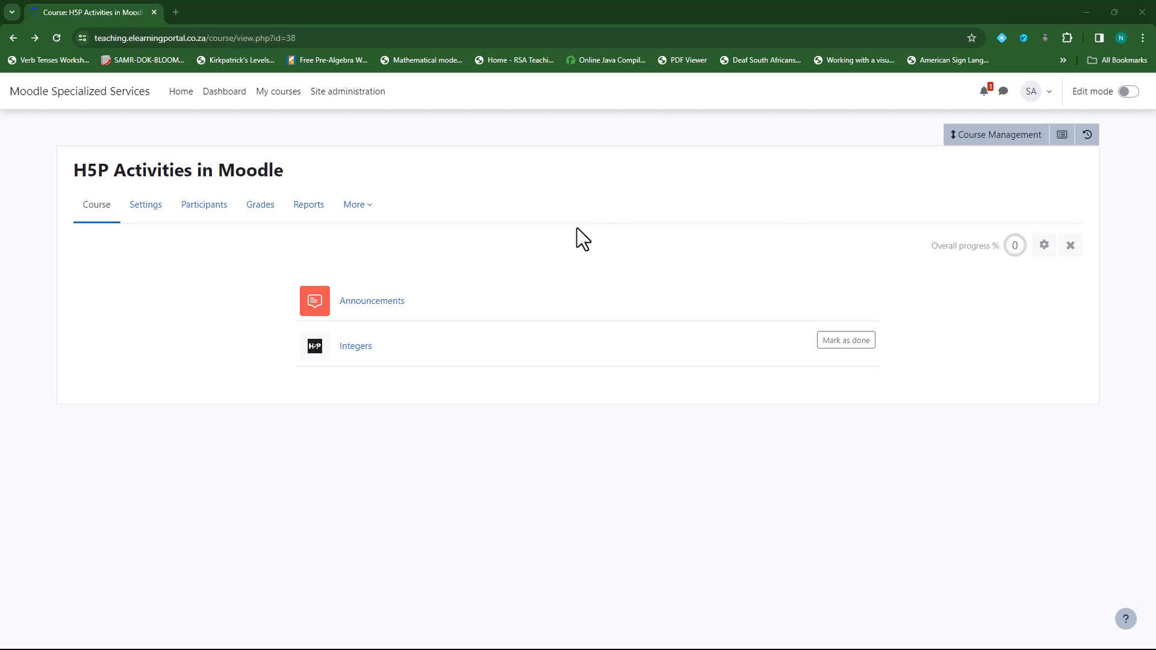
# Turn on editing for the H5P Activities in Moodle course and add an Interactive Content activity to the General section.
pyautogui.click(1132, 92)
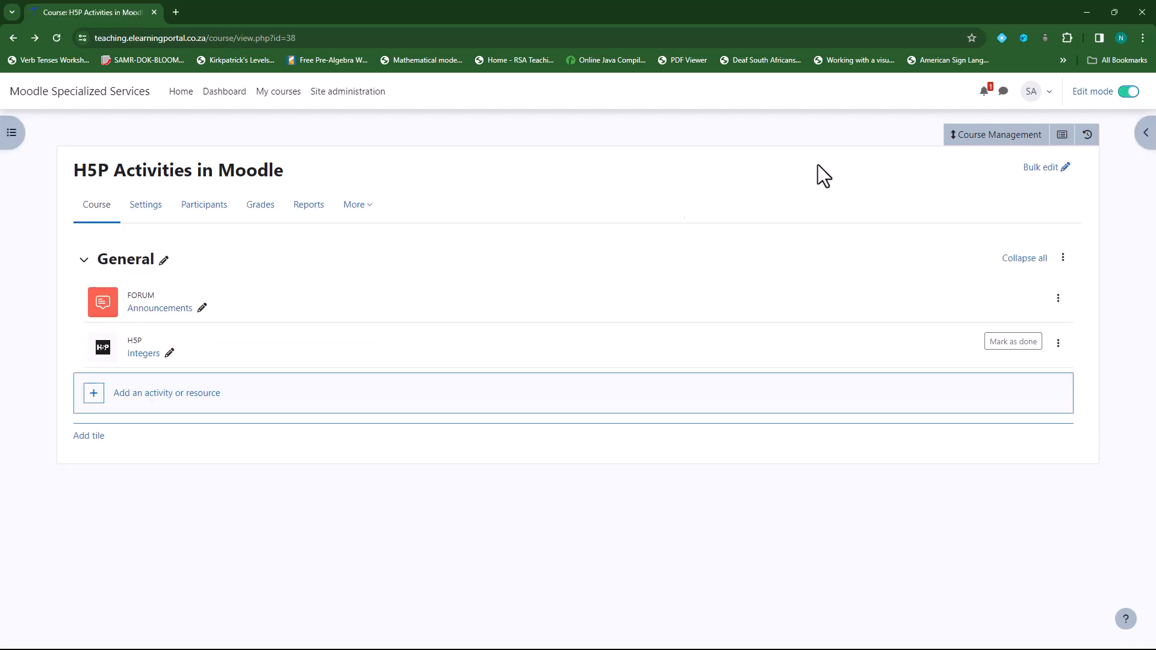
pyautogui.click(197, 407)
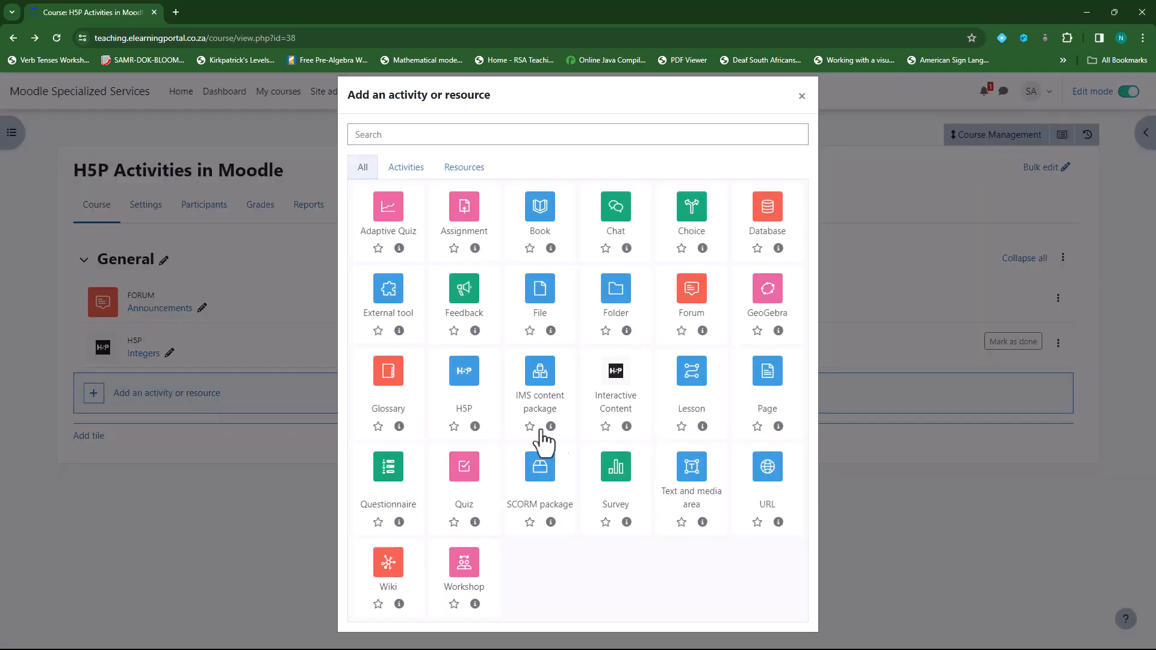
pyautogui.click(623, 407)
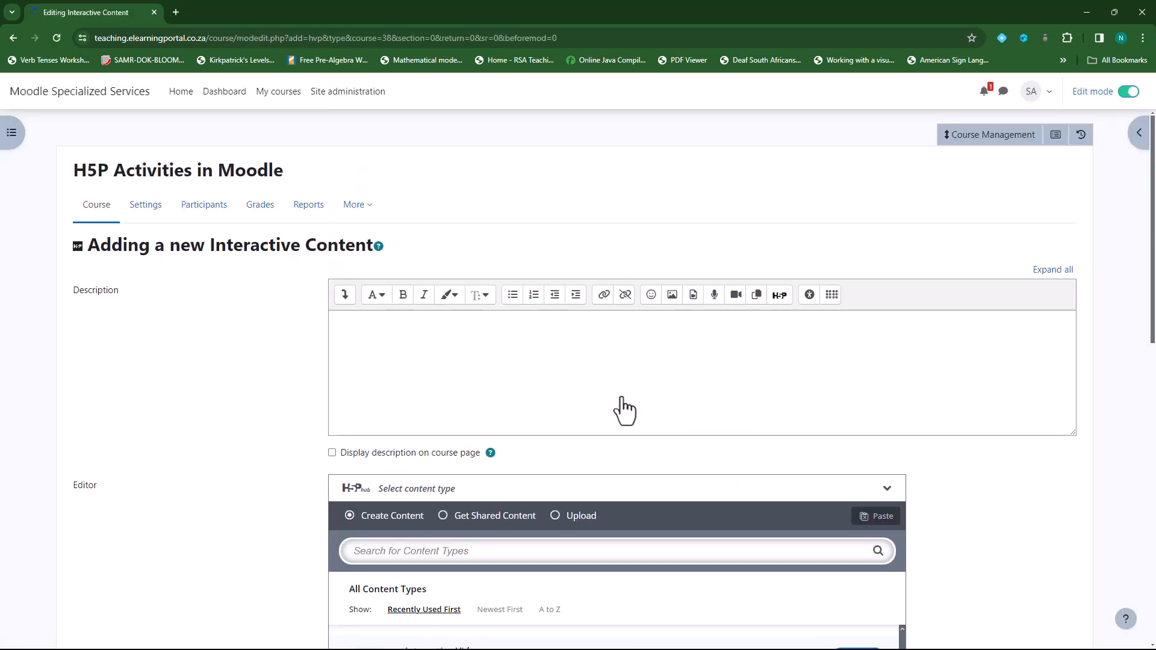
# Choose Branching Scenario as the content type for the new interactive content.
pyautogui.scroll(-6, 229, 468)
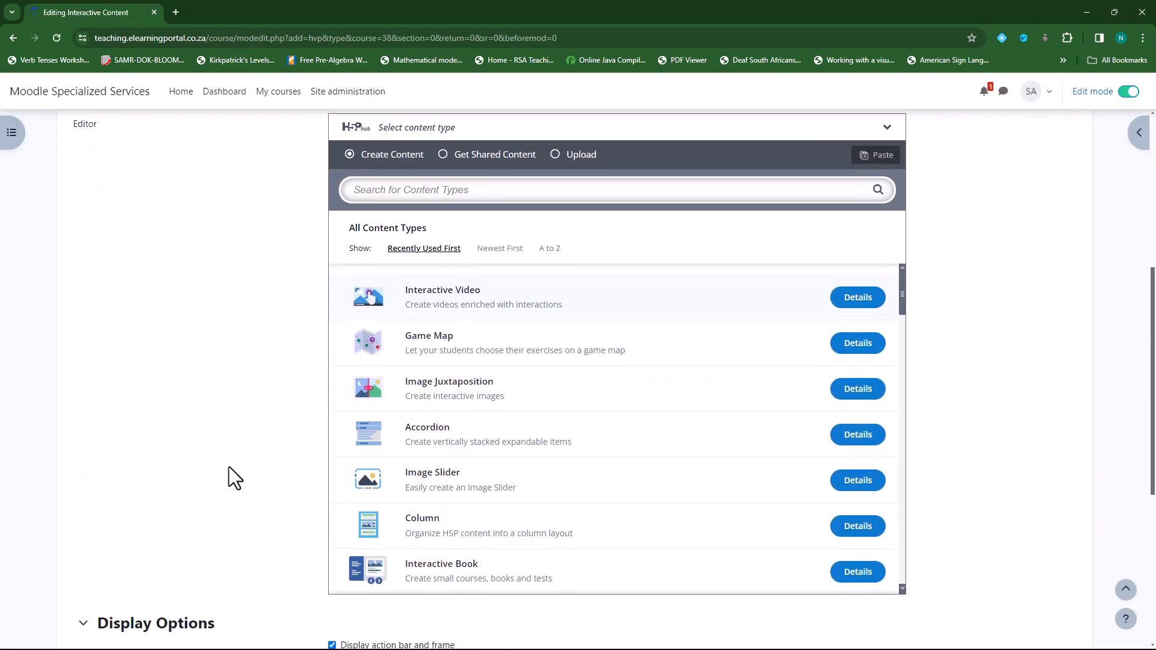
pyautogui.scroll(-1, 229, 468)
pyautogui.scroll(-3, 551, 438)
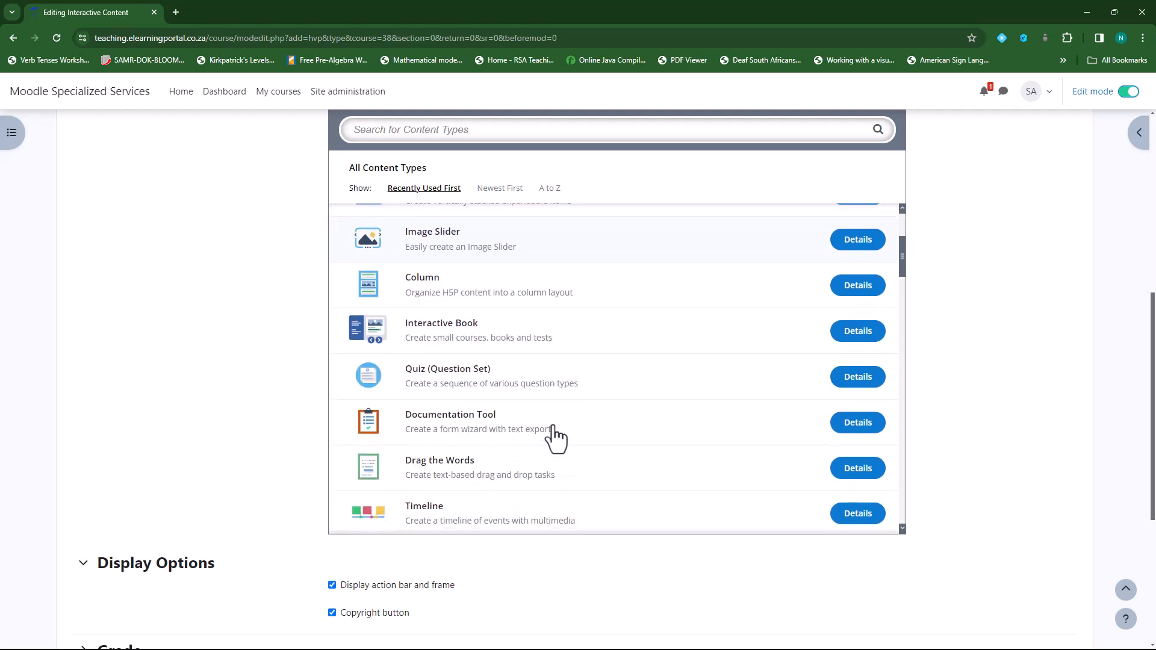
pyautogui.scroll(-8, 552, 433)
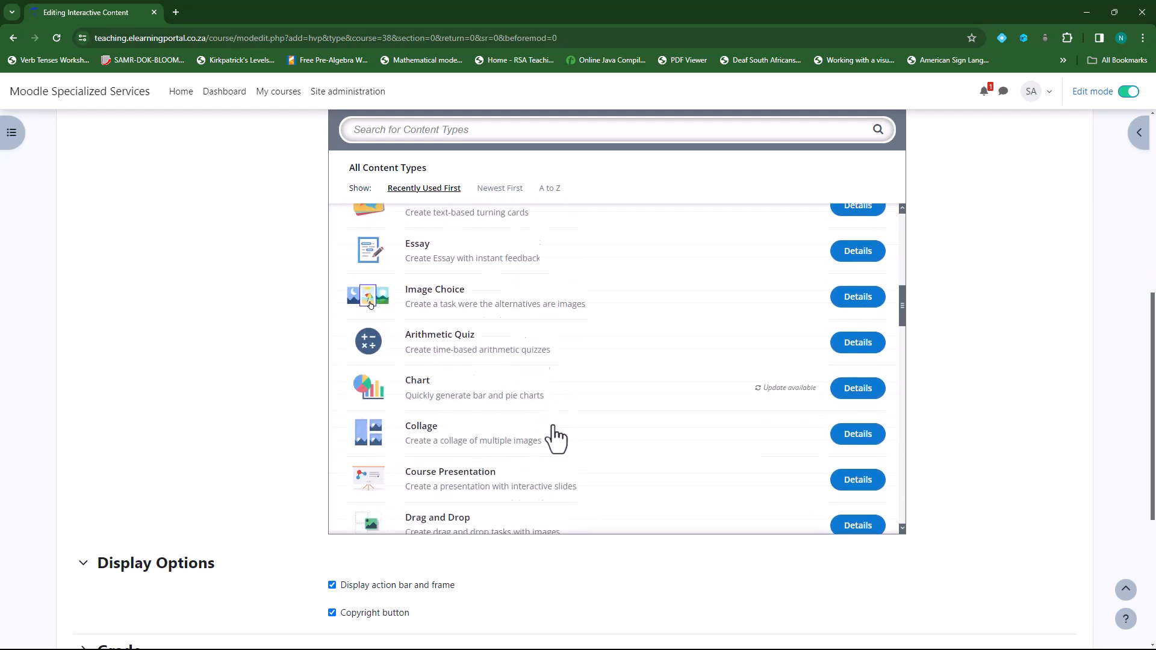
pyautogui.scroll(-8, 555, 438)
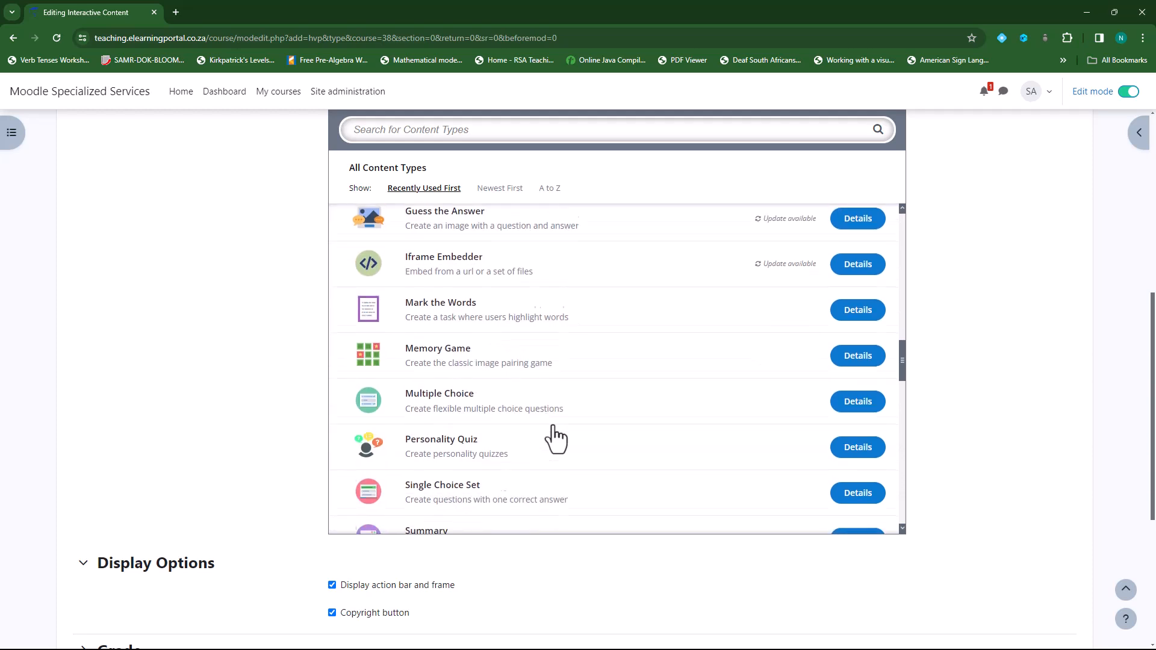
pyautogui.scroll(-8, 555, 439)
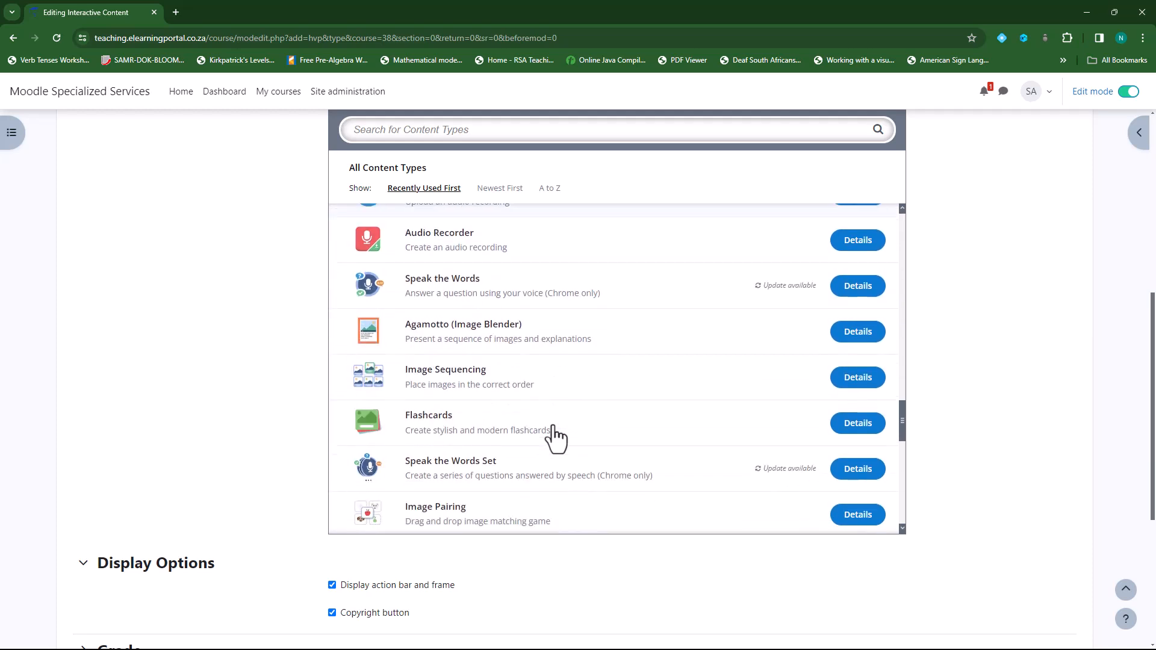
pyautogui.scroll(-2, 555, 439)
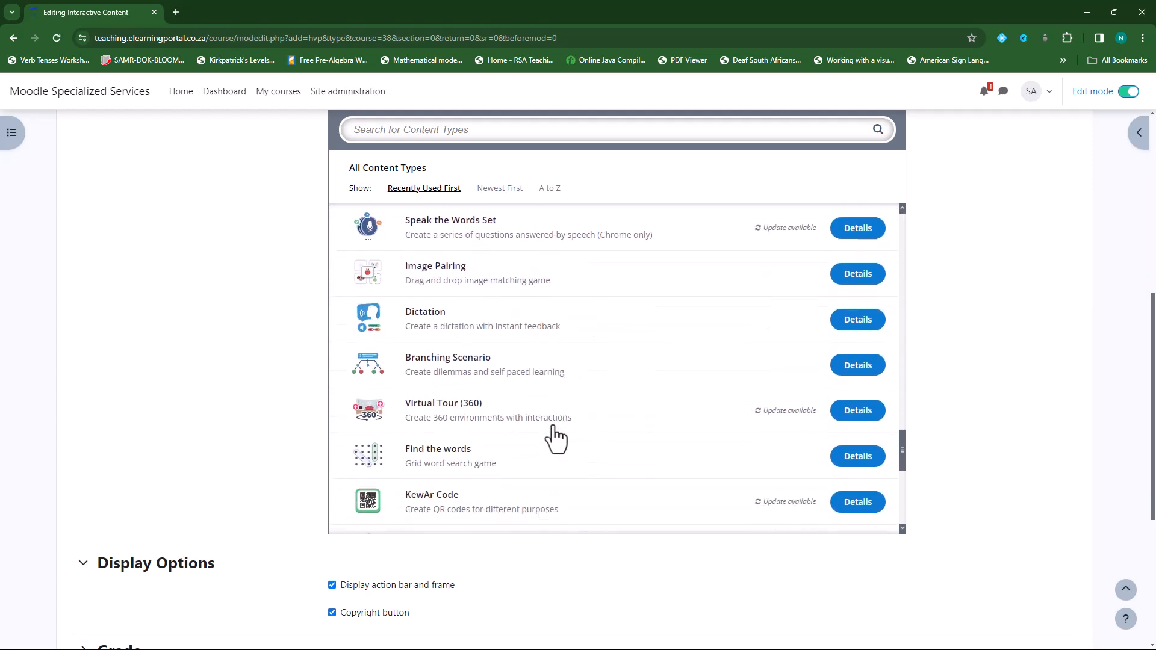
pyautogui.click(464, 368)
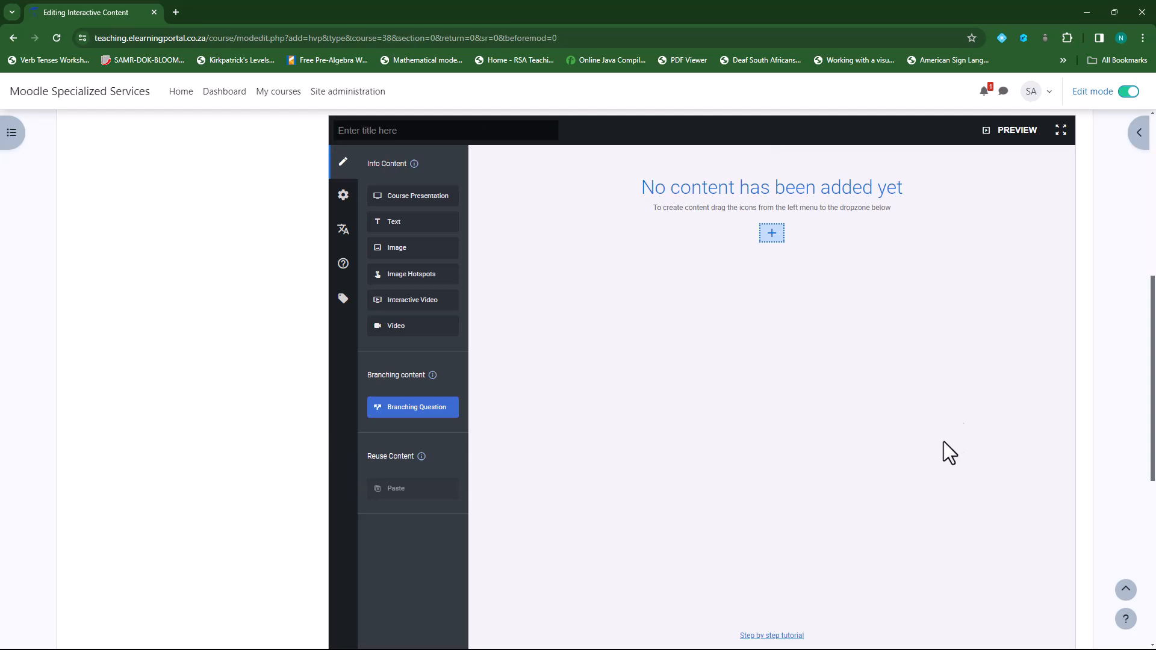
# Show the scenario editor in full screen and title the branching scenario "Community Heroes".
pyautogui.click(1061, 131)
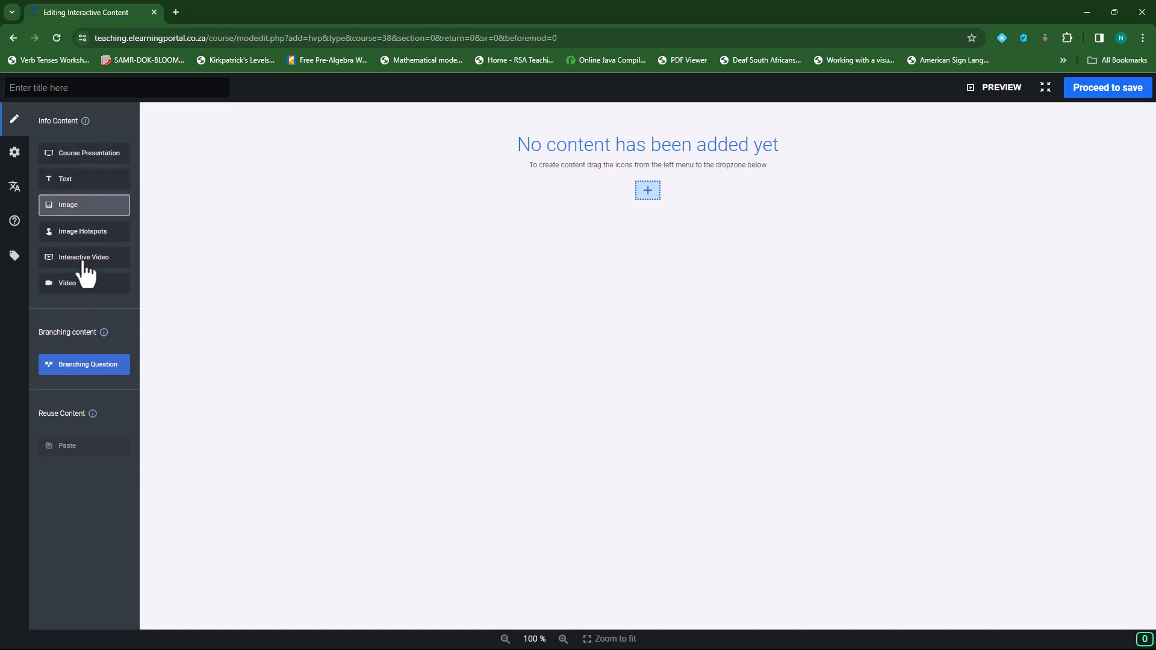
pyautogui.click(89, 88)
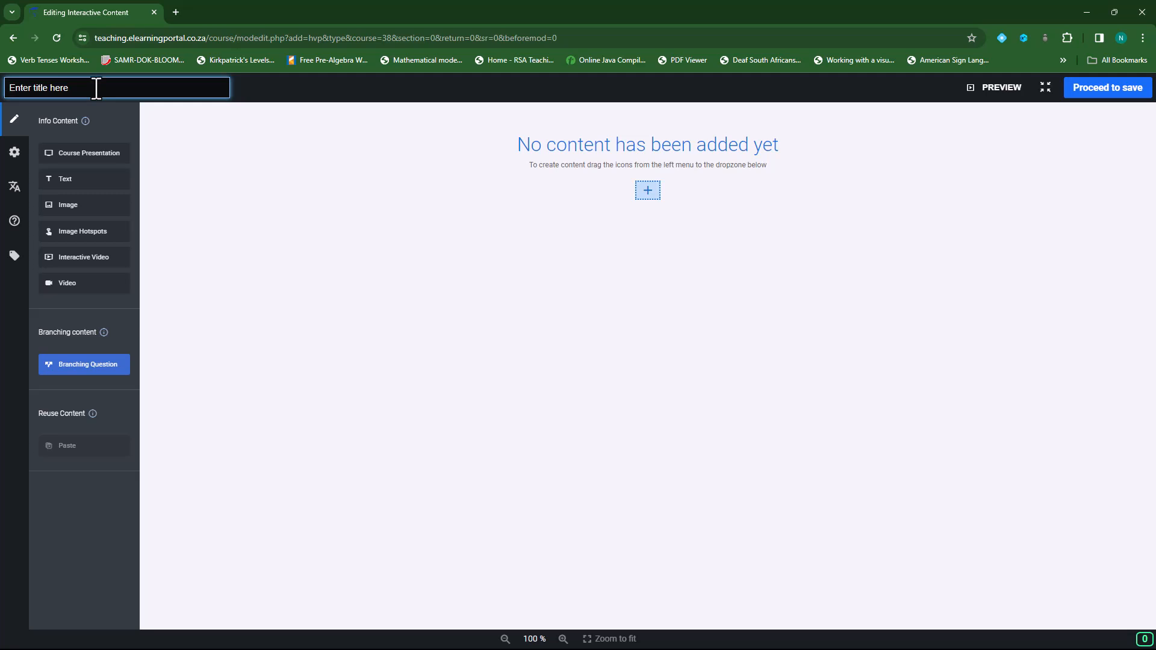
pyautogui.write('Community Heroes')
pyautogui.click(274, 248)
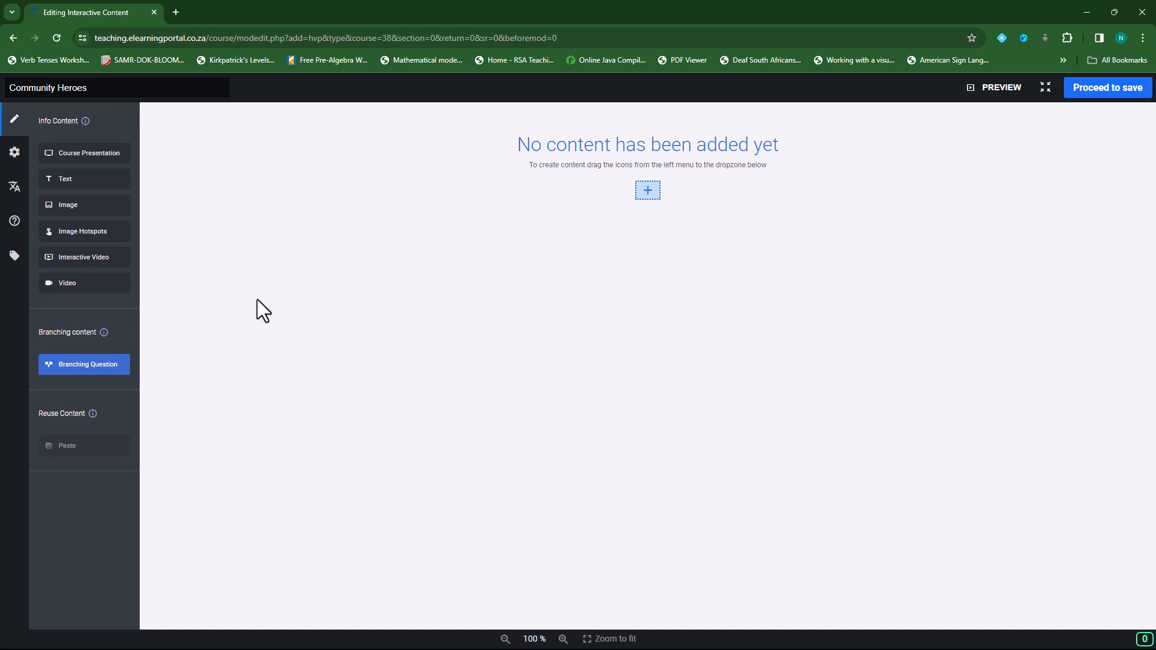
# Review the scenario's start screen, end screen, scoring and behavioural settings, and return to the content editing canvas.
pyautogui.click(15, 154)
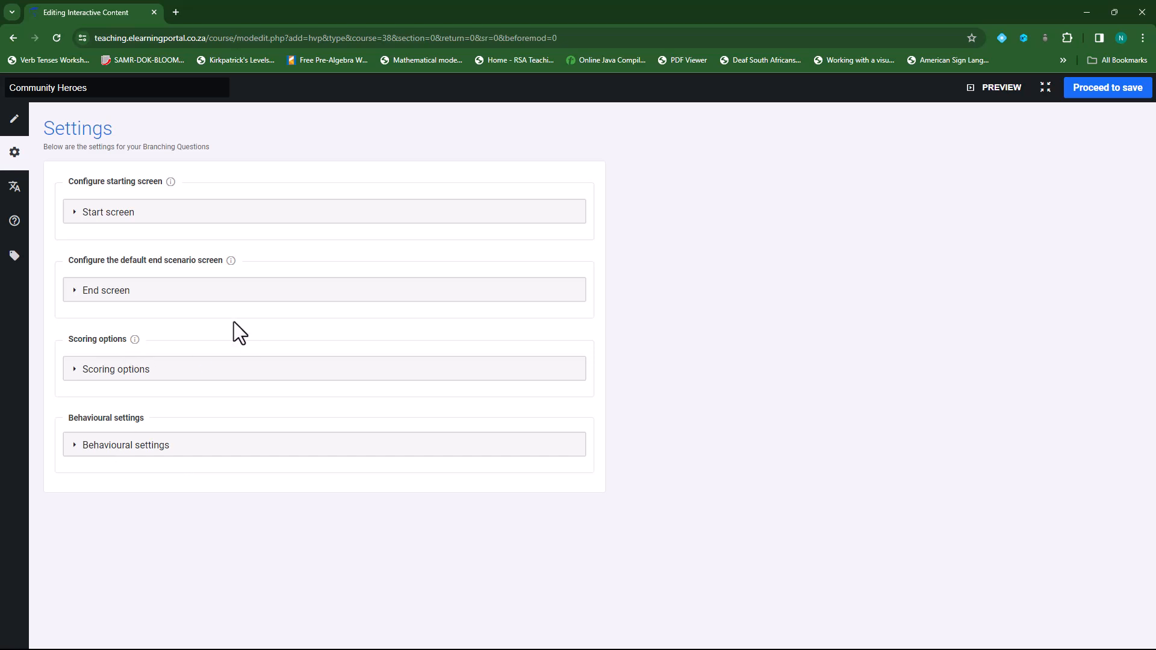
pyautogui.click(74, 213)
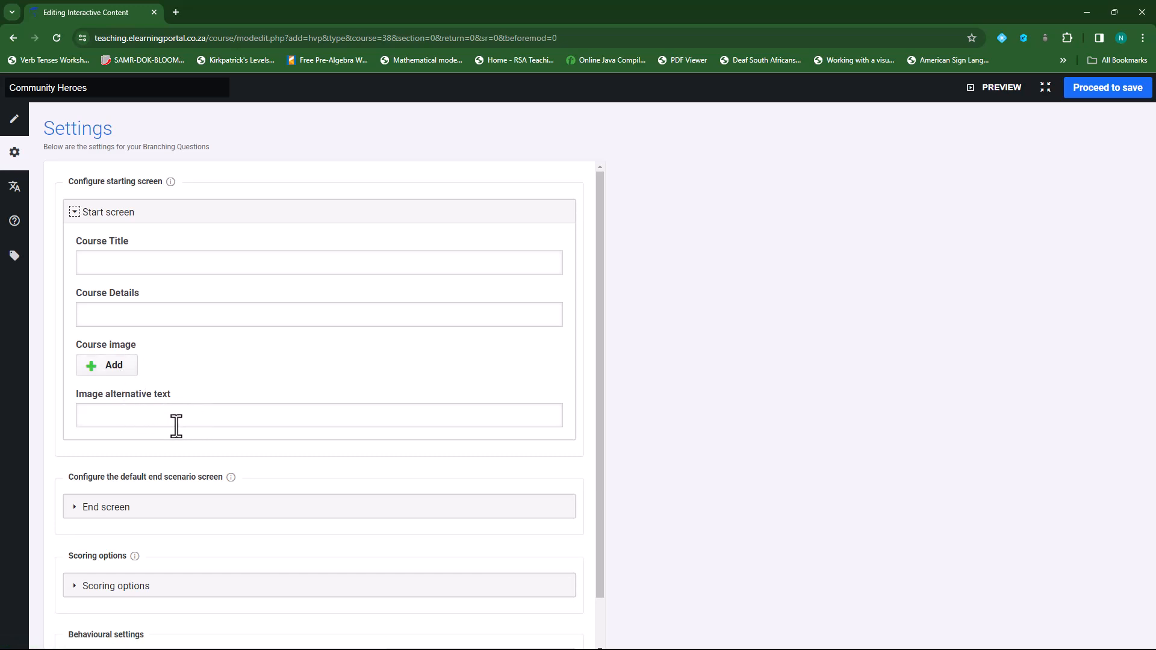
pyautogui.scroll(-1, 235, 417)
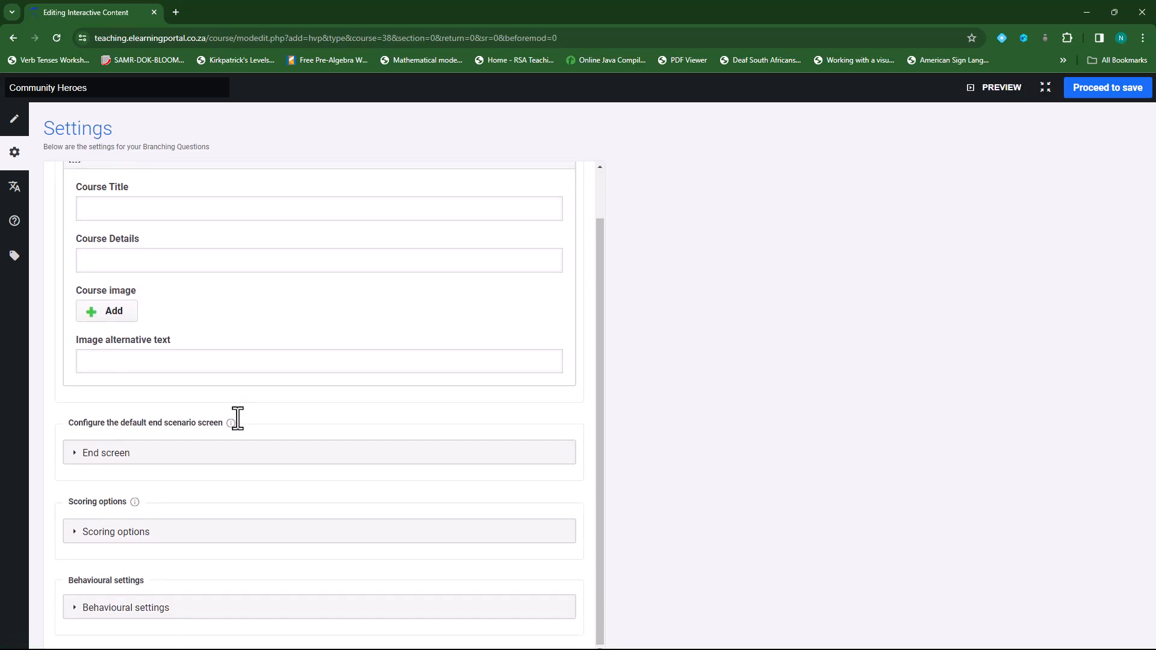
pyautogui.click(74, 456)
pyautogui.scroll(-3, 155, 418)
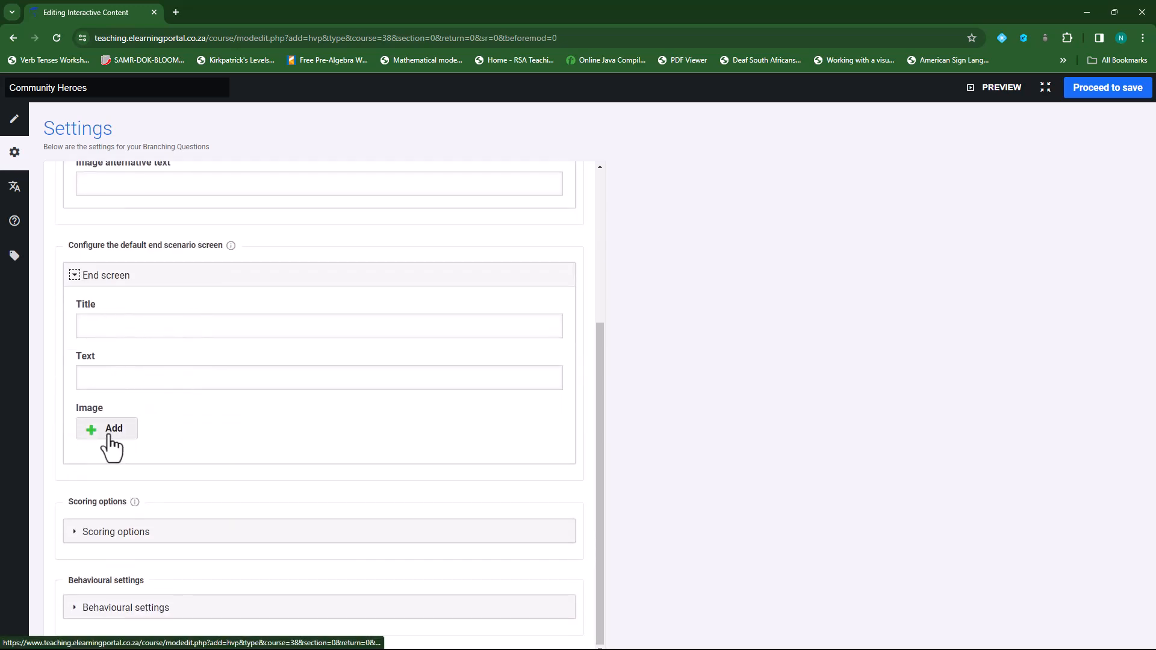
pyautogui.click(80, 533)
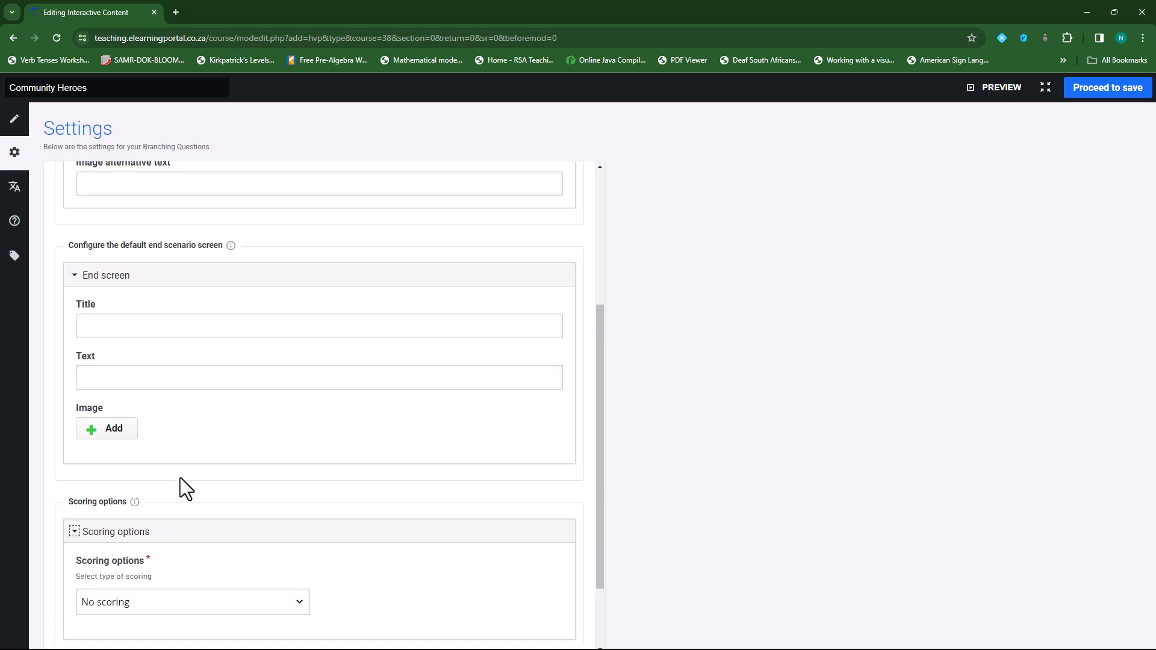
pyautogui.scroll(-2, 180, 481)
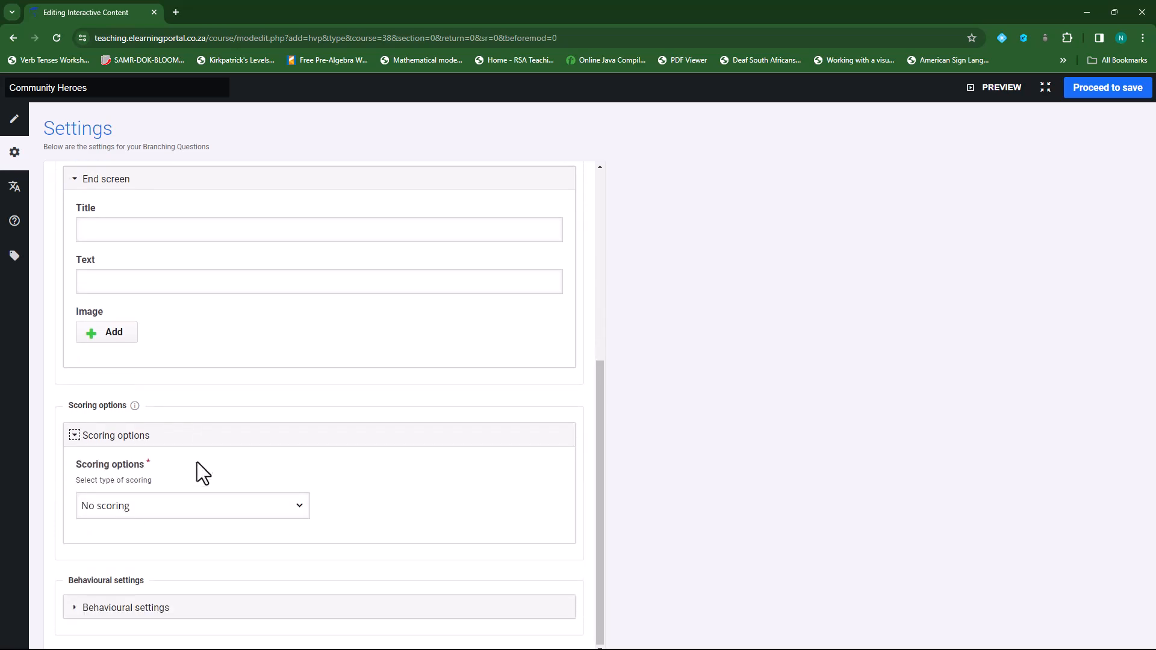
pyautogui.click(75, 610)
pyautogui.scroll(-3, 236, 510)
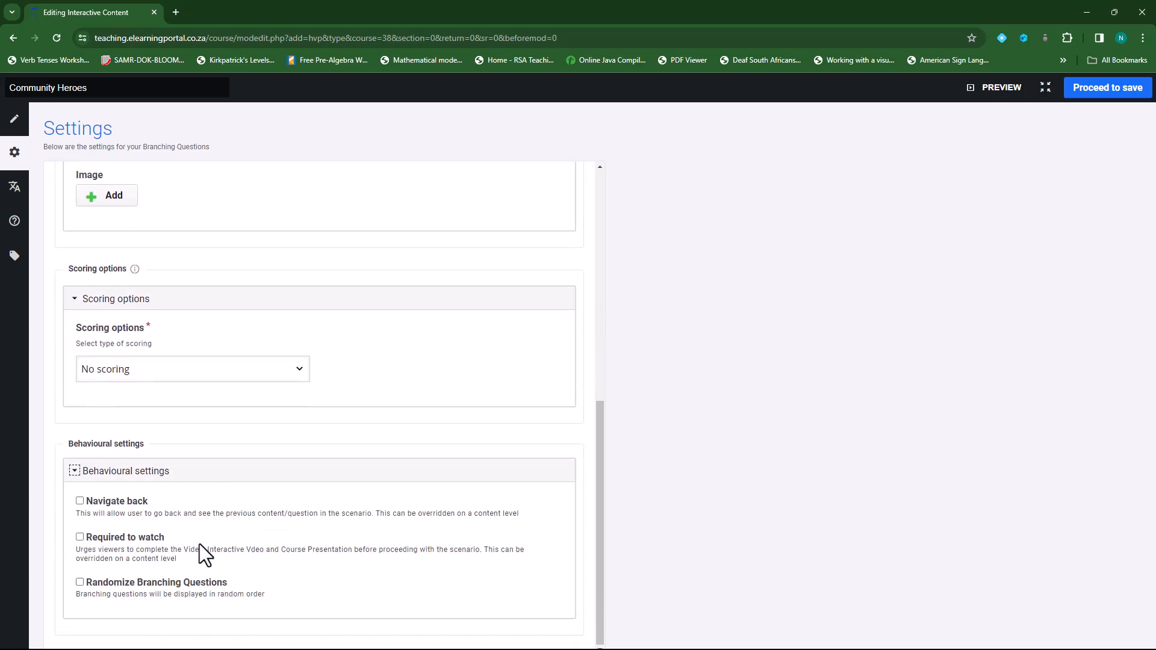
pyautogui.scroll(8, 200, 544)
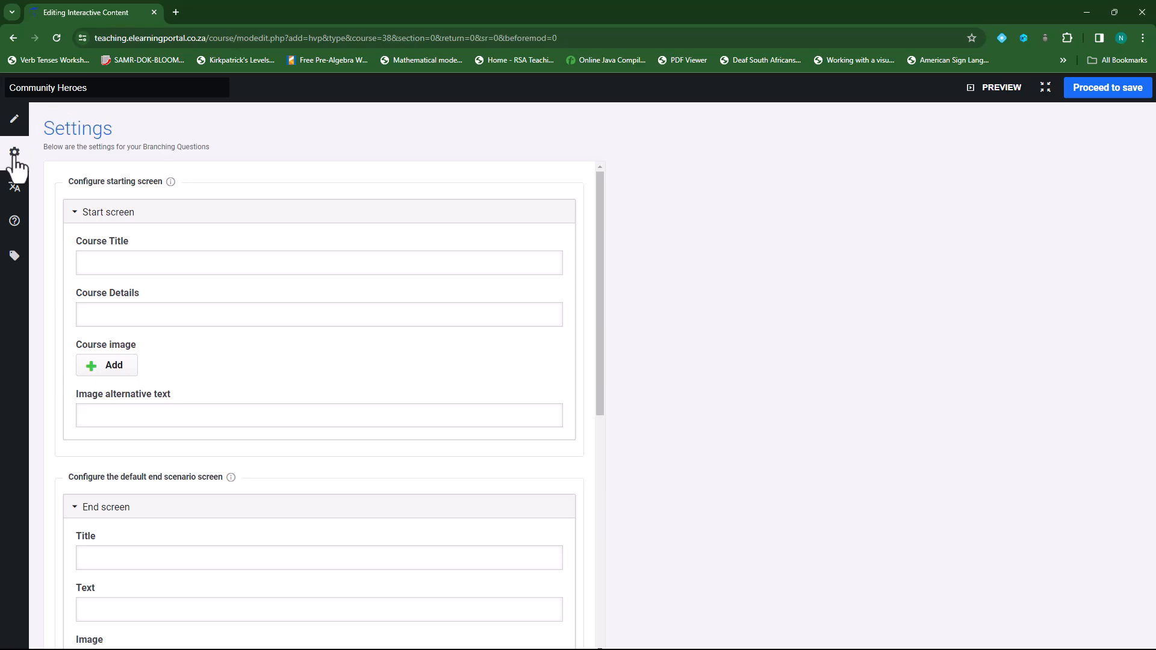
pyautogui.click(13, 120)
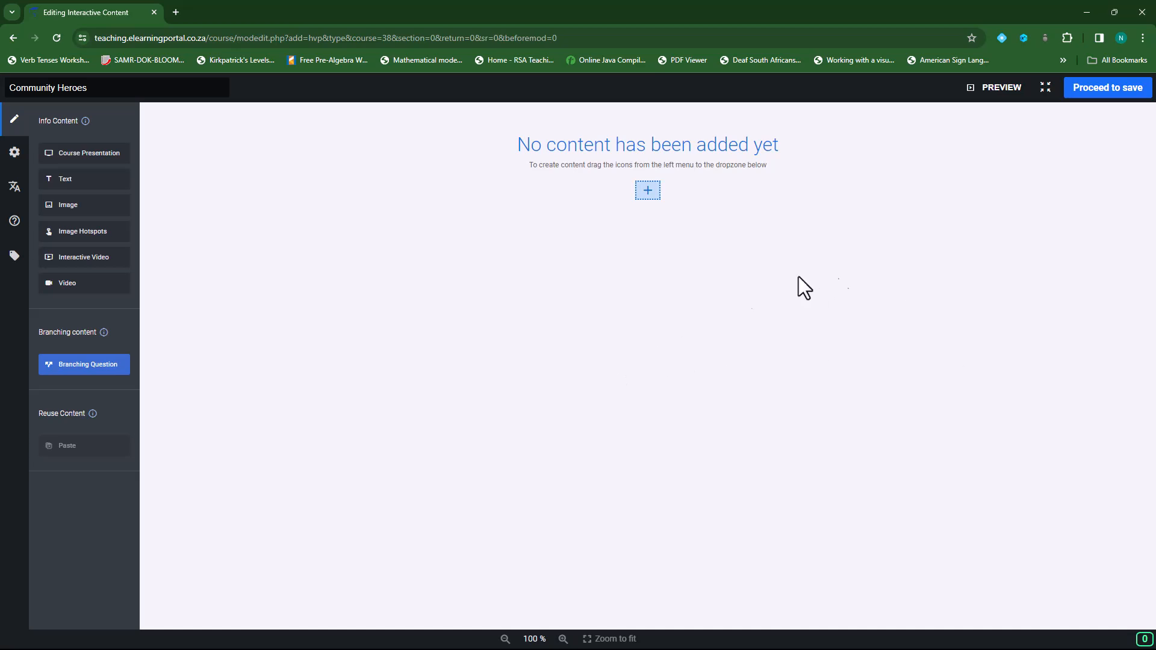
# Switch to Scenario.docx in Word and read the planned course details, introduction, instructions, chapters, questions, options and feedback.
pyautogui.hotkey('alt', 'Tab')
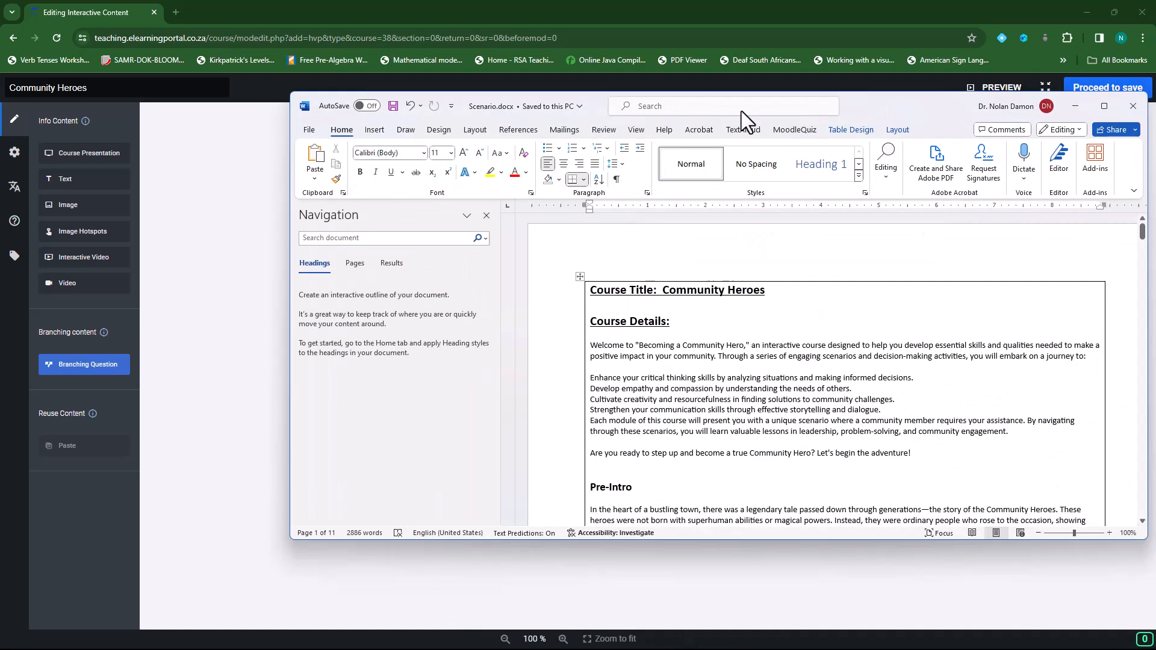
pyautogui.doubleClick(829, 97)
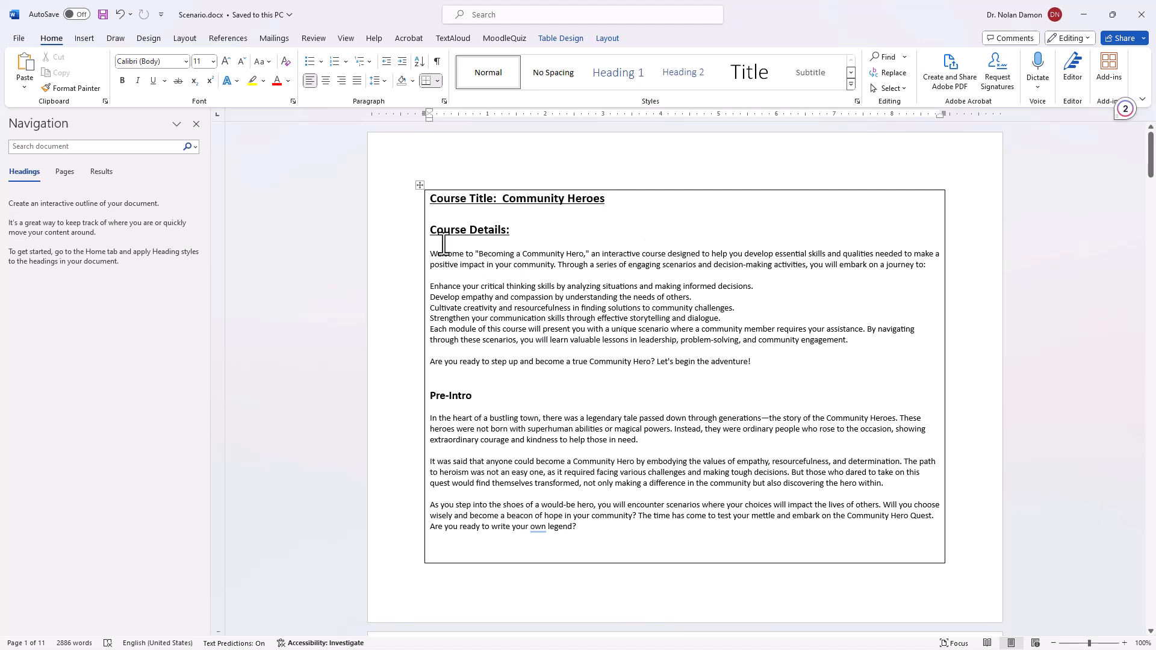
pyautogui.scroll(-3, 535, 349)
pyautogui.scroll(-9, 489, 414)
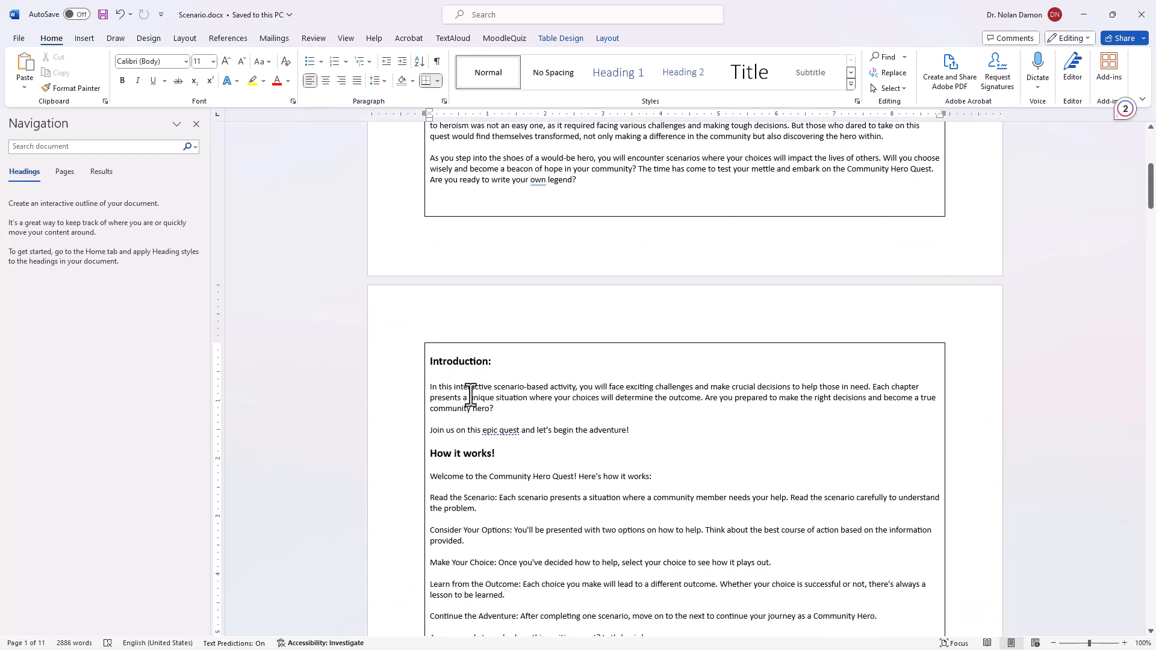
pyautogui.scroll(-3, 480, 498)
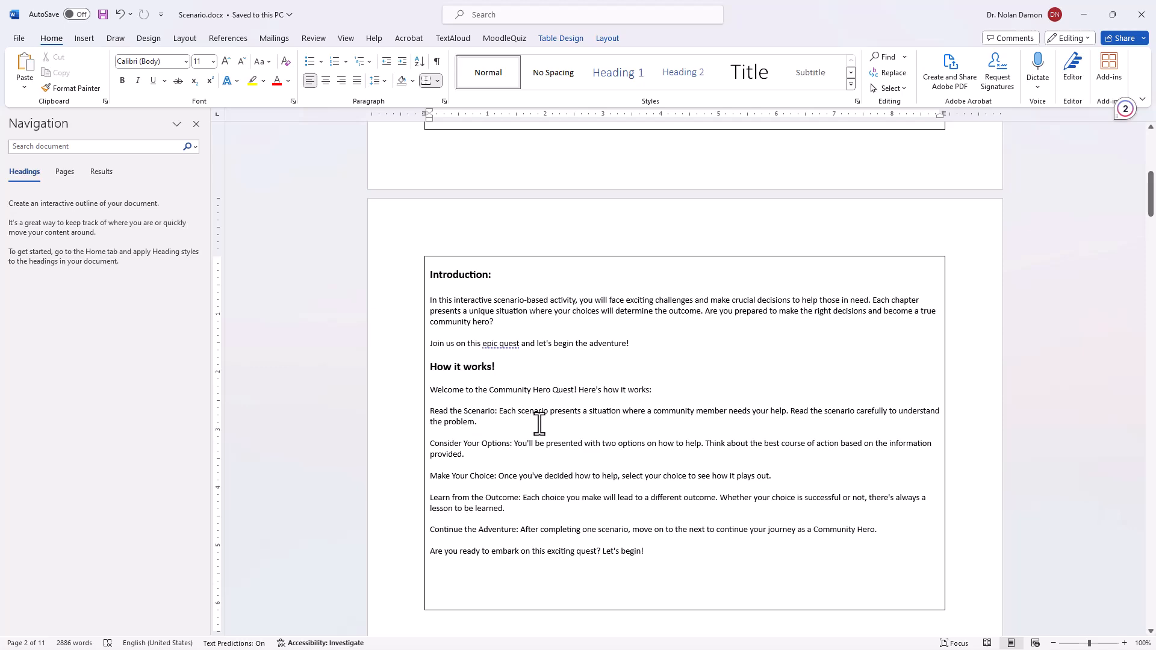
pyautogui.scroll(-18, 602, 397)
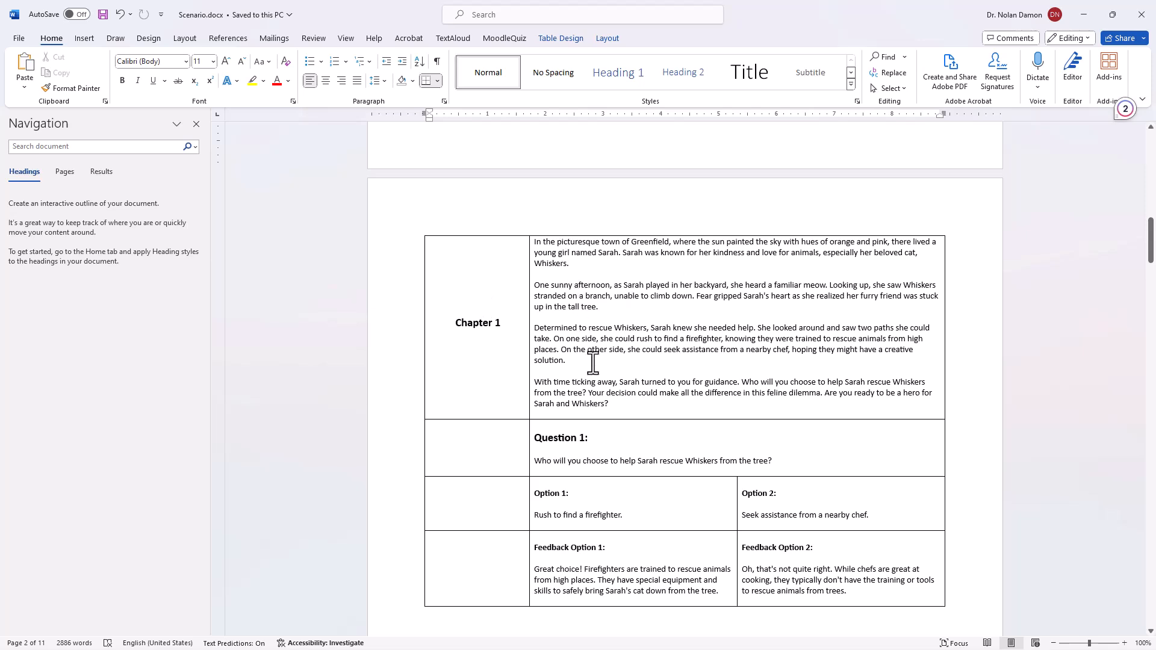
pyautogui.scroll(-3, 601, 394)
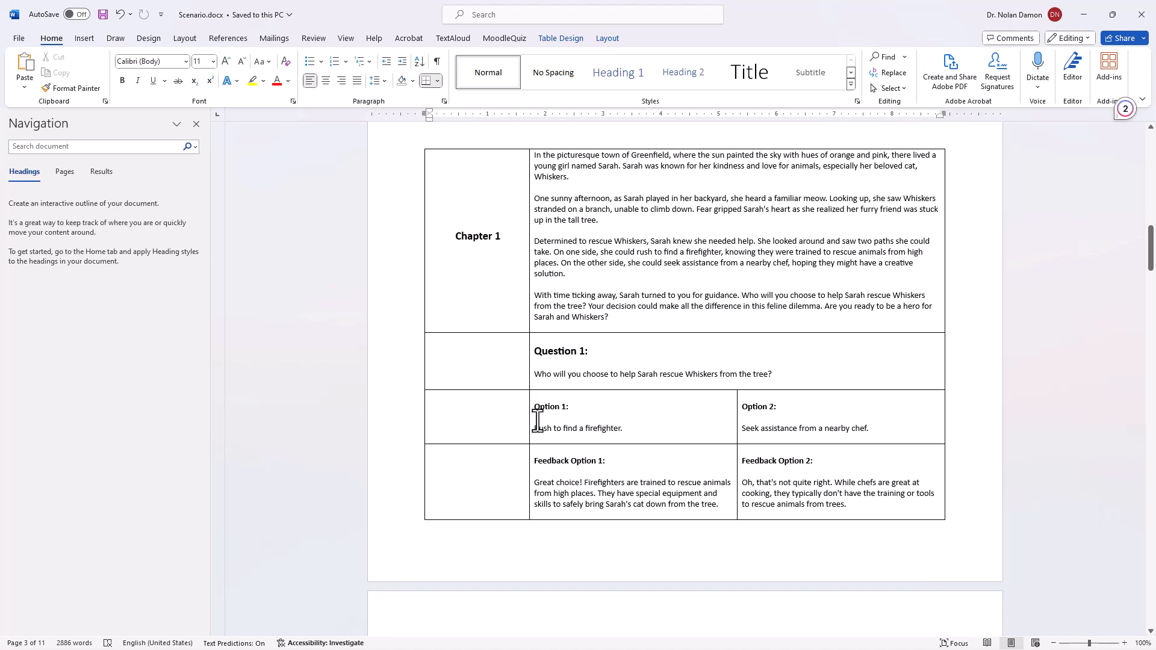
pyautogui.scroll(-2, 845, 407)
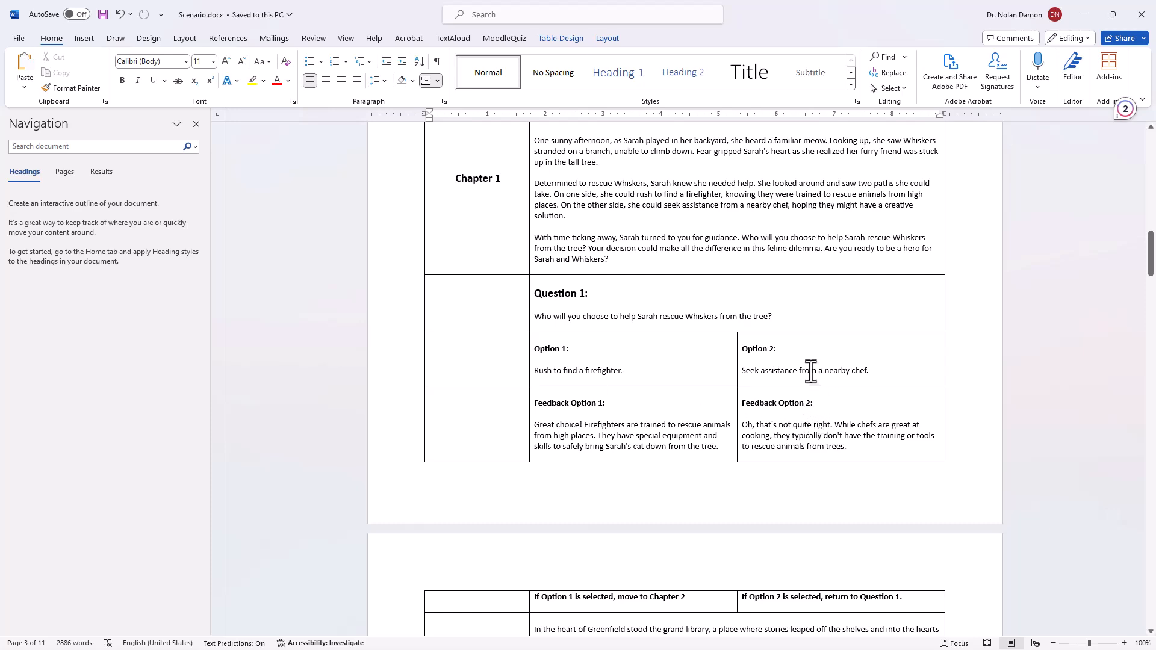
pyautogui.scroll(-6, 811, 371)
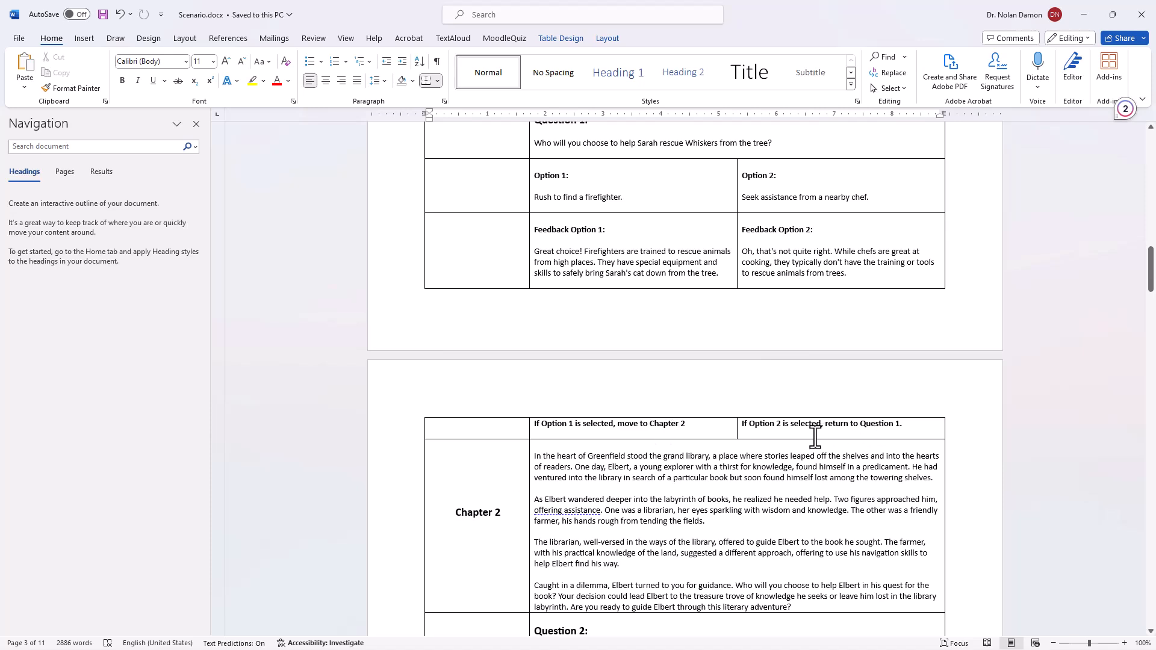
# Read the remaining chapters, questions, options, feedback and closing congratulations text planned in Scenario.docx.
pyautogui.scroll(4, 814, 438)
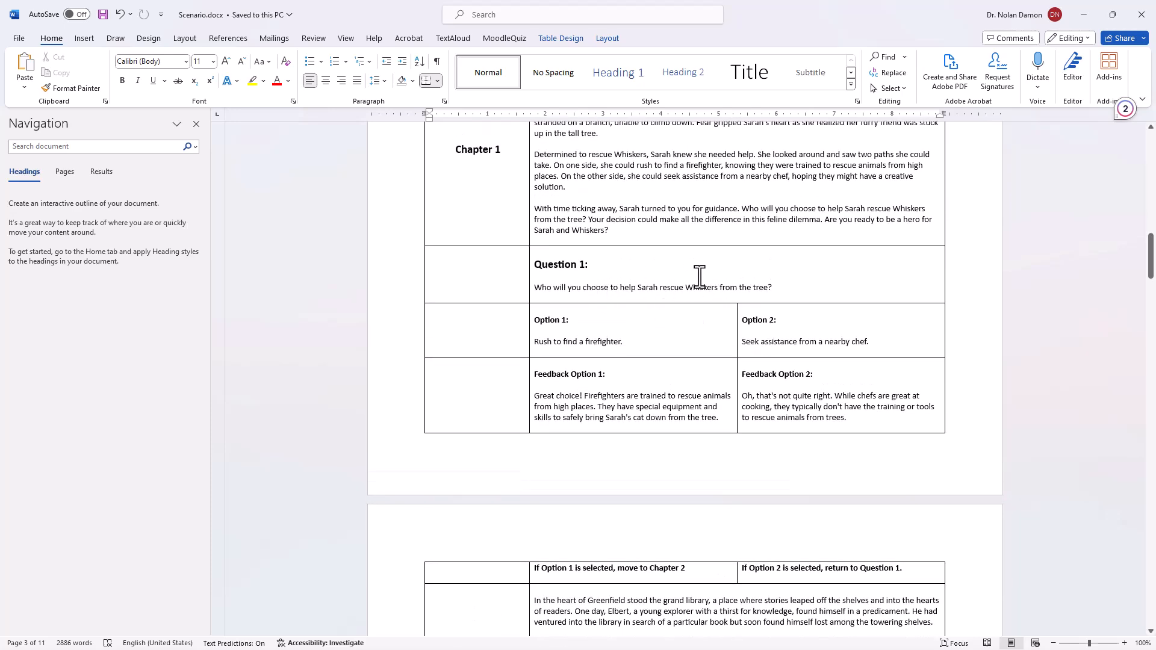
pyautogui.scroll(-12, 692, 470)
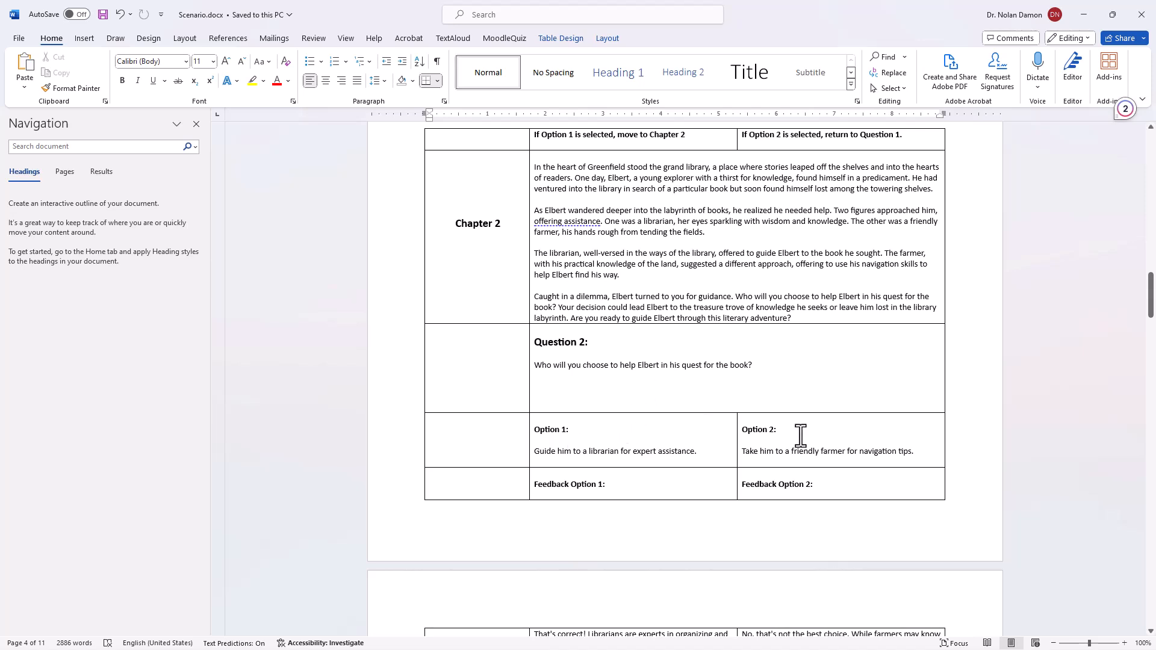
pyautogui.scroll(-3, 628, 461)
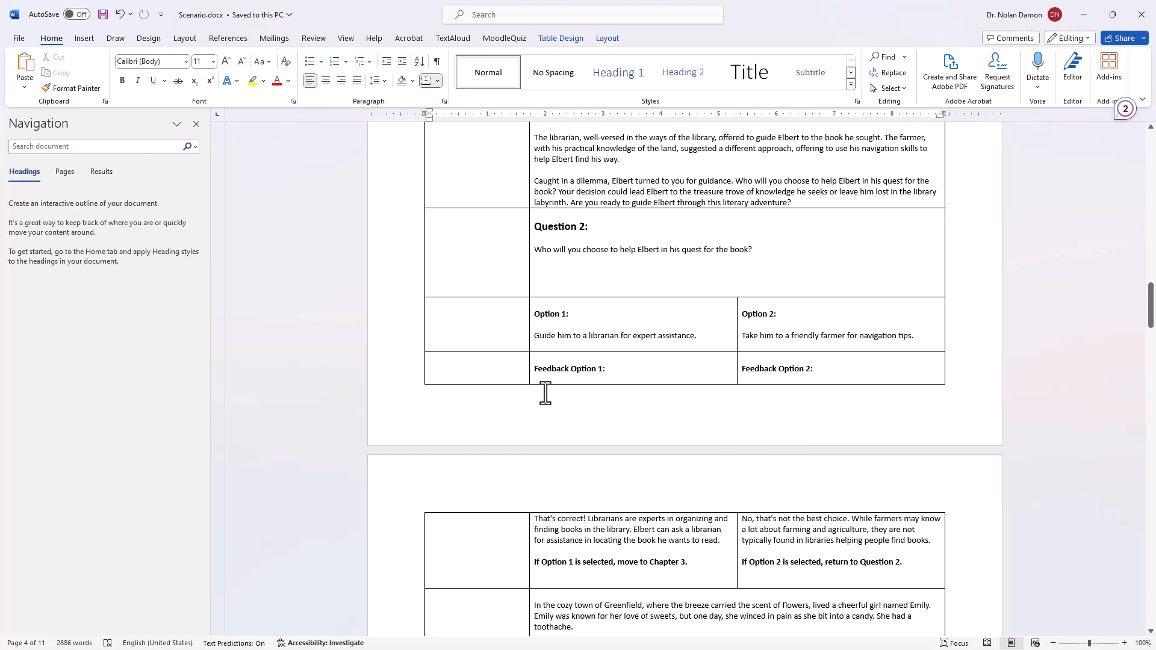
pyautogui.scroll(-3, 555, 421)
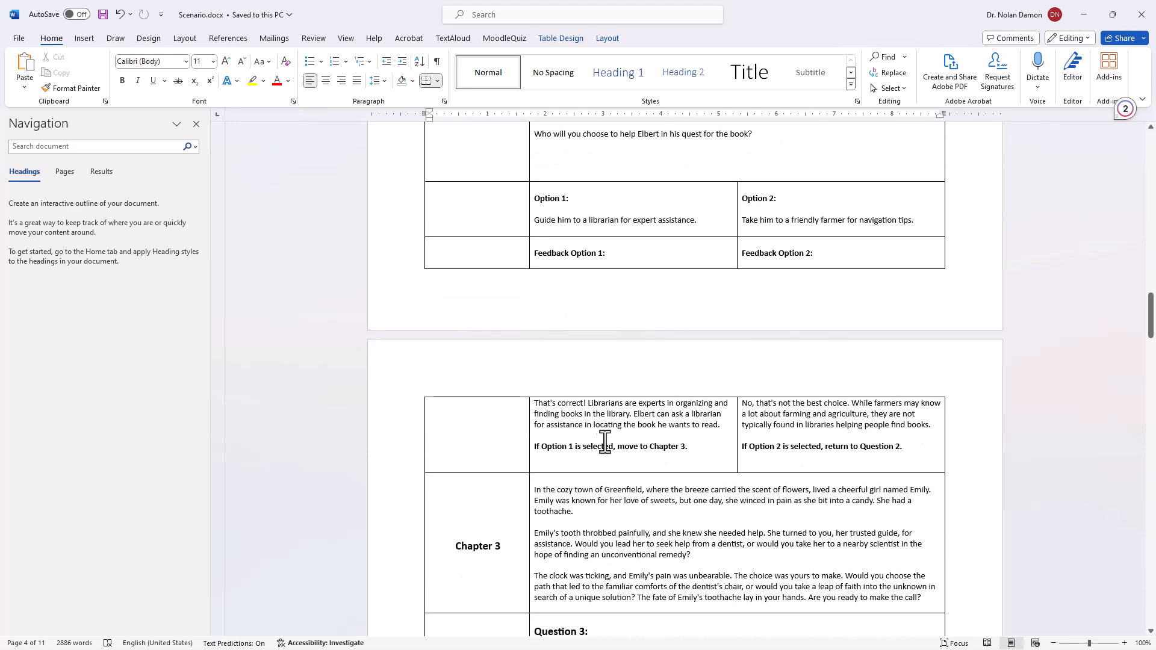
pyautogui.scroll(-1, 632, 449)
pyautogui.scroll(-1, 633, 449)
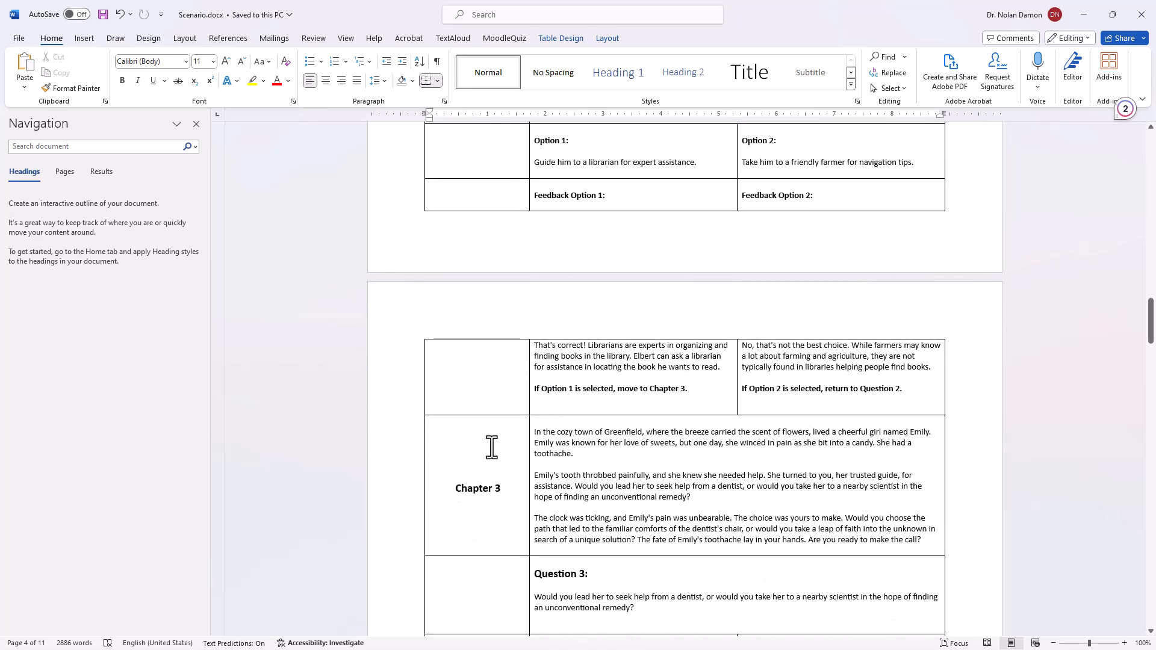
pyautogui.scroll(5, 851, 405)
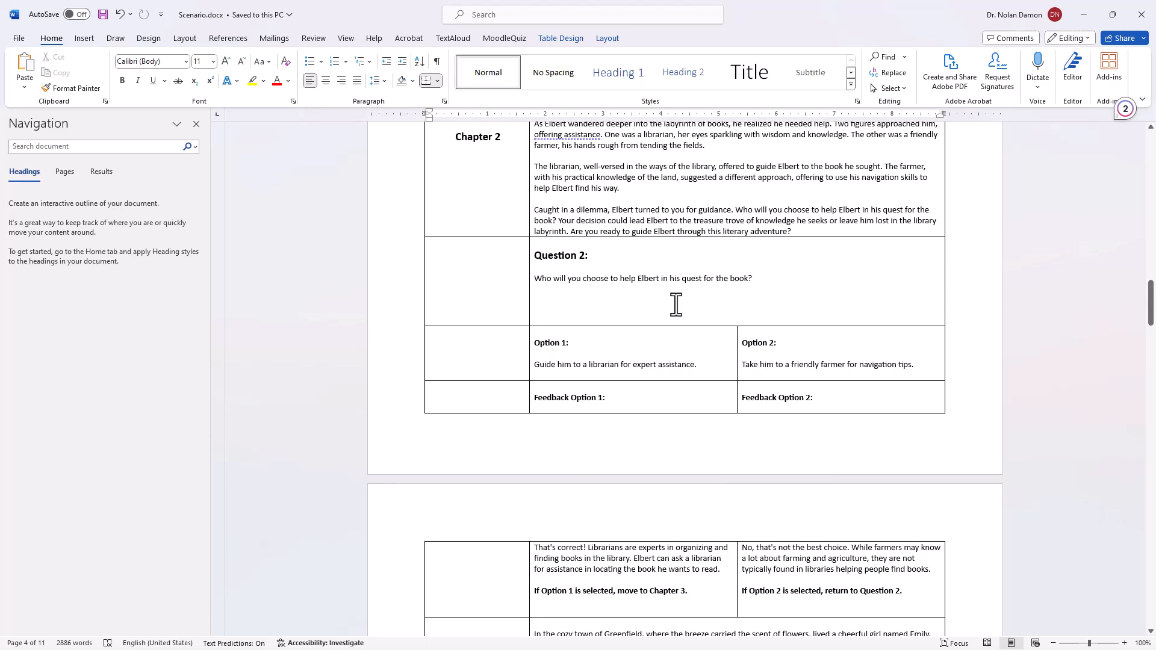
pyautogui.scroll(-20, 675, 304)
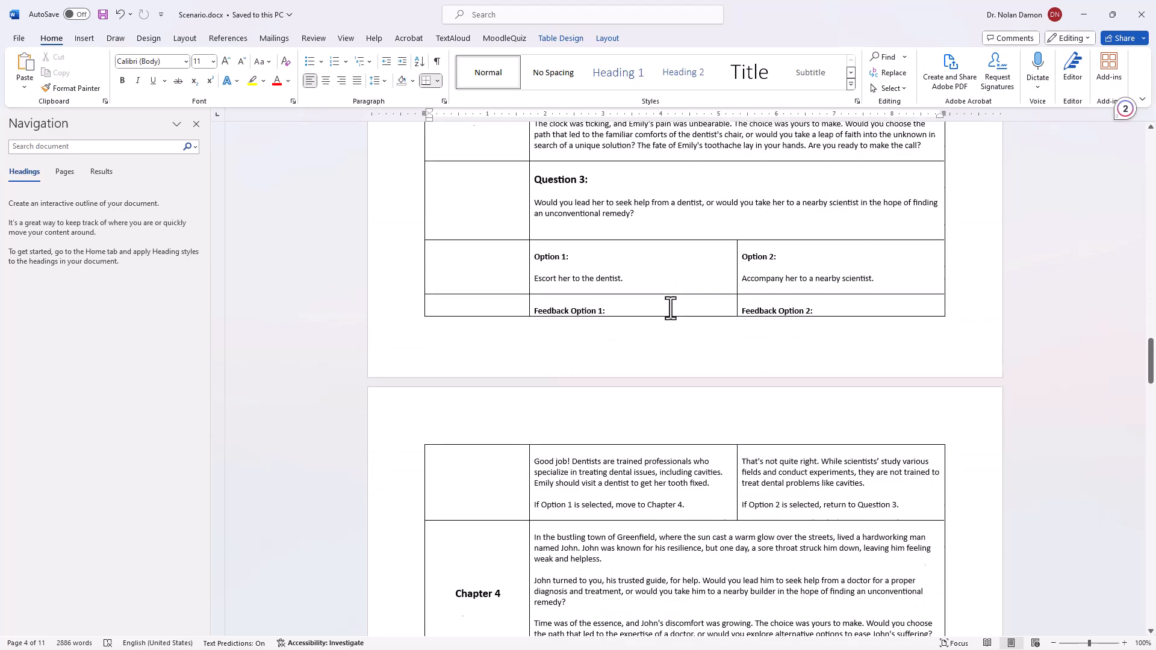
pyautogui.scroll(-20, 667, 312)
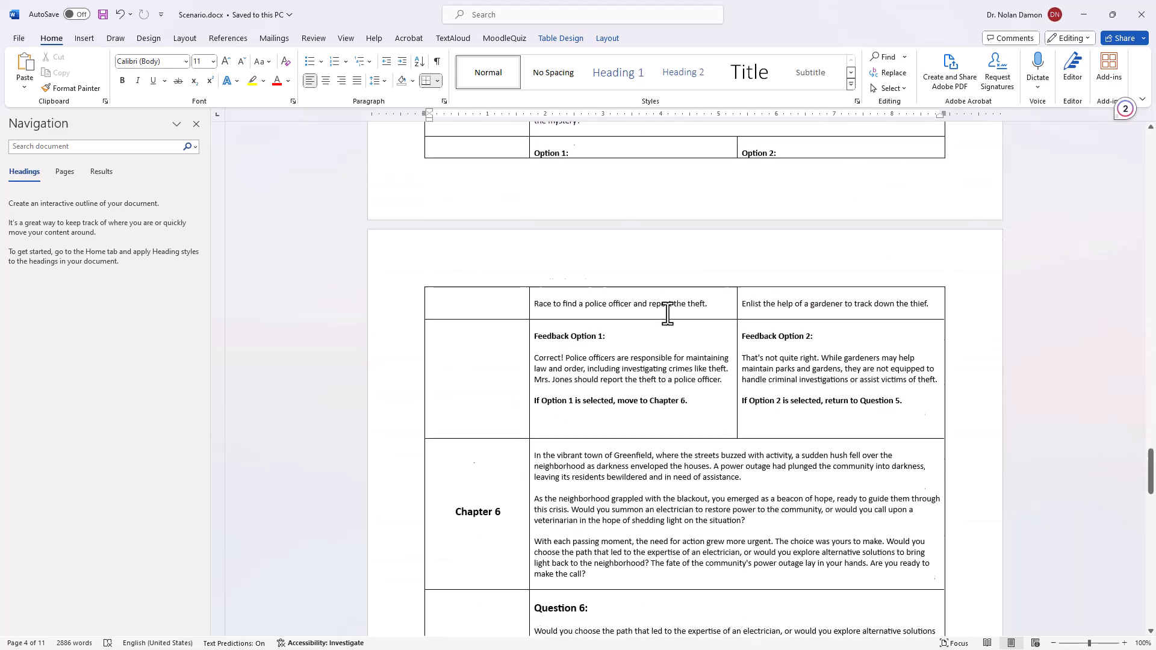
pyautogui.scroll(-20, 666, 313)
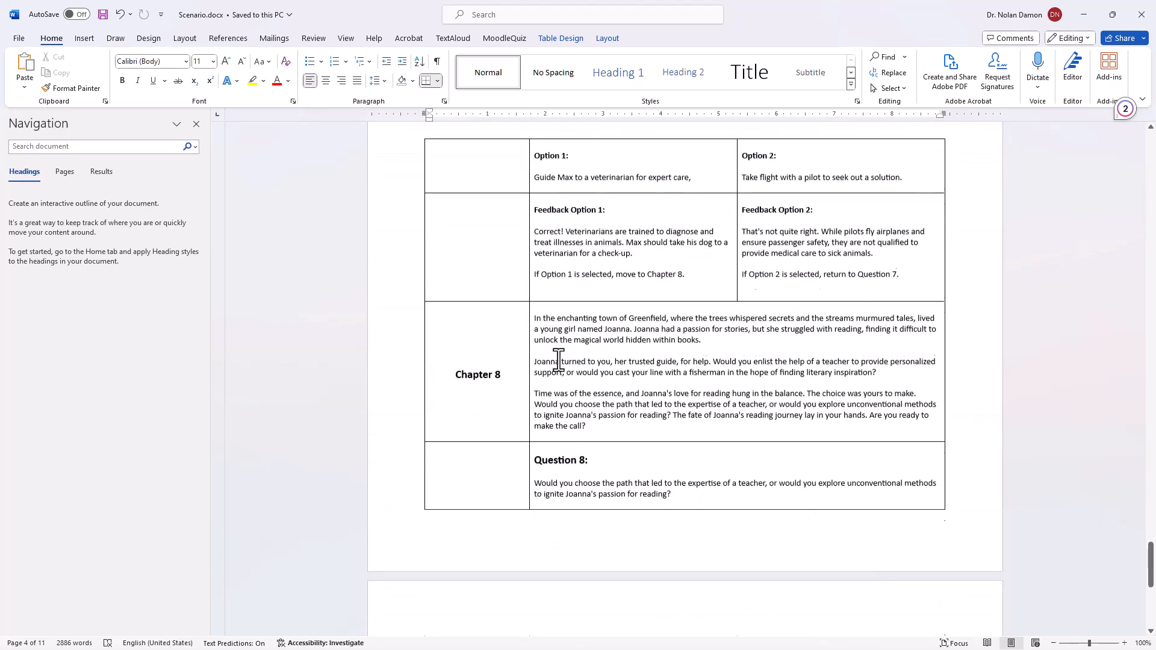
pyautogui.scroll(-9, 814, 323)
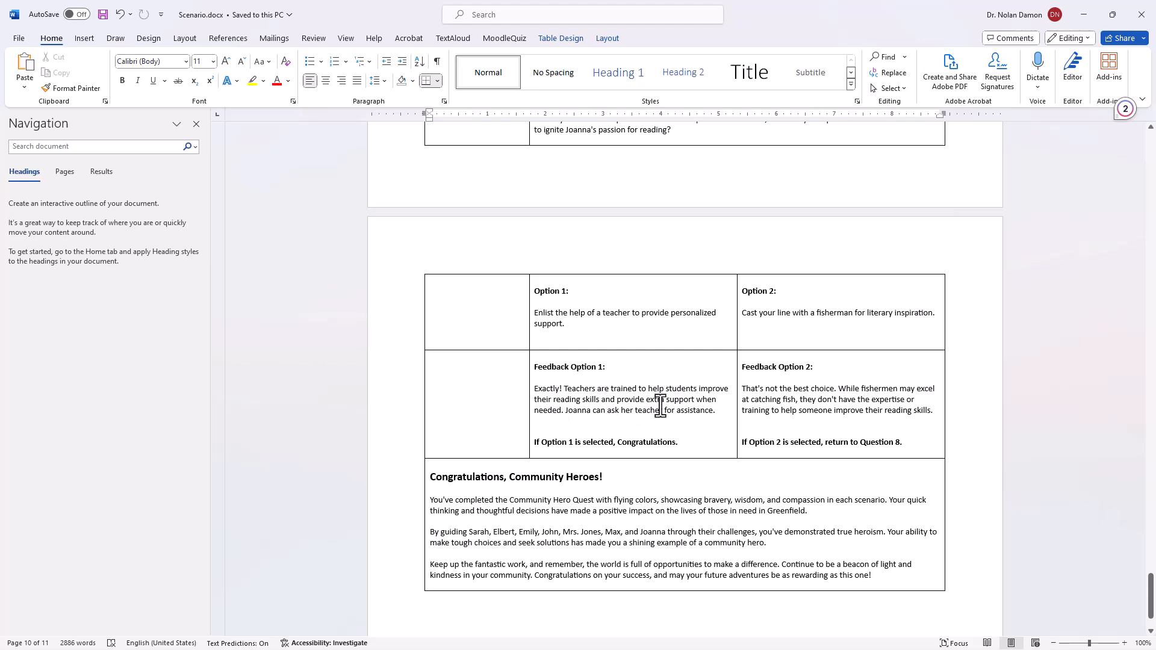
pyautogui.scroll(2, 659, 405)
pyautogui.scroll(-4, 662, 405)
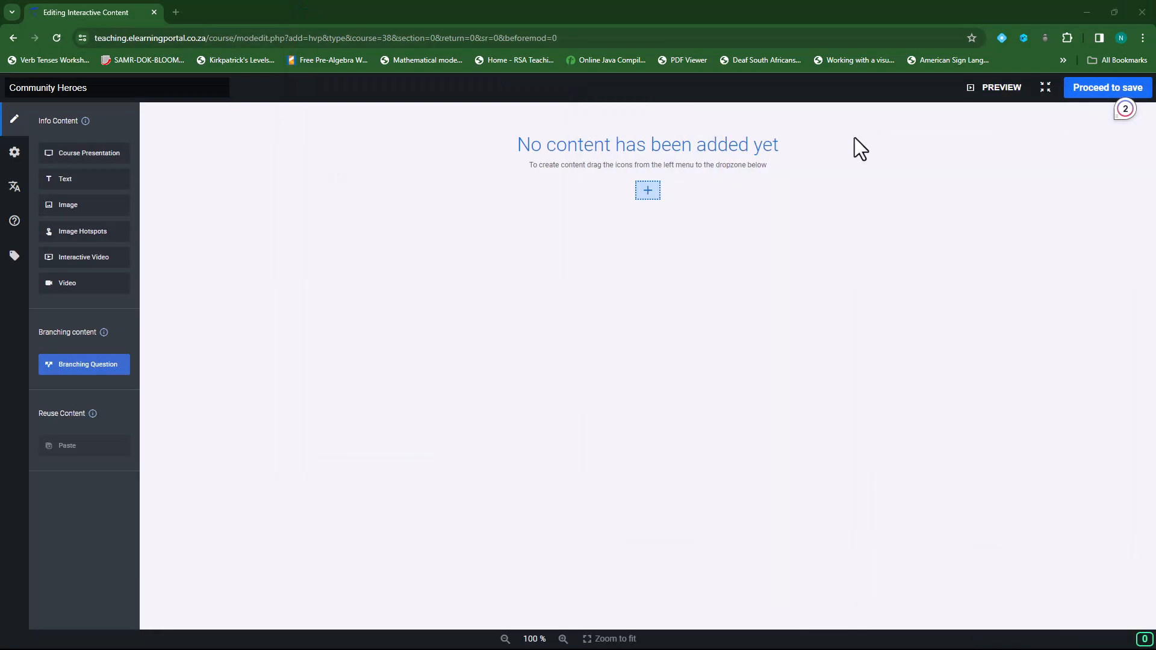
# Open the branching scenario's settings in Chrome, and copy the course title "Community Heroes" from the start of Scenario.docx in Word.
pyautogui.click(16, 153)
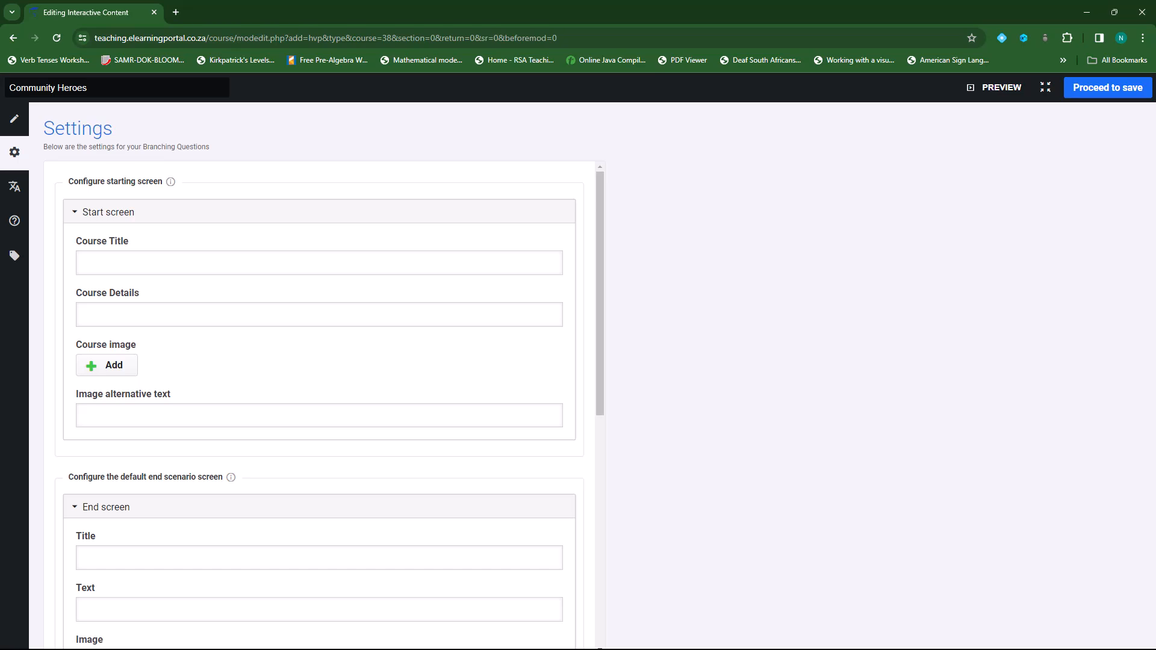
pyautogui.moveTo(1155, 225); pyautogui.dragTo(836, 207)
pyautogui.doubleClick(836, 208)
pyautogui.scroll(5, 554, 306)
pyautogui.scroll(5, 553, 306)
pyautogui.moveTo(1149, 415); pyautogui.dragTo(1151, 155)
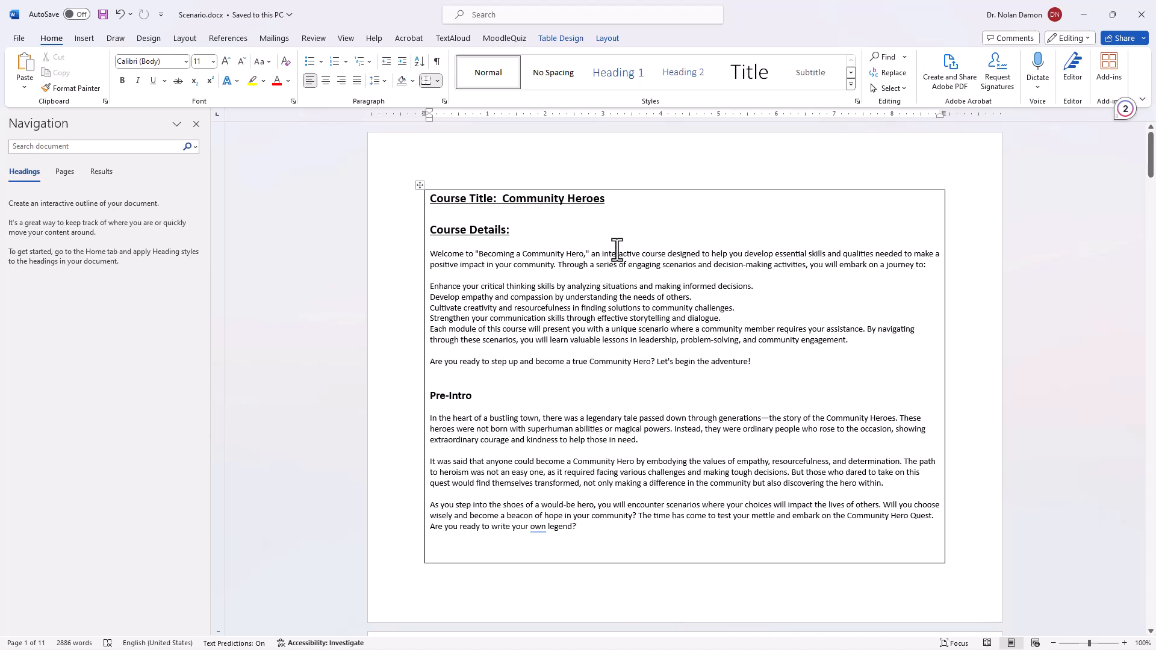
pyautogui.moveTo(521, 199); pyautogui.dragTo(588, 199)
pyautogui.hotkey('ctrl', 'c')
pyautogui.rightClick(588, 199)
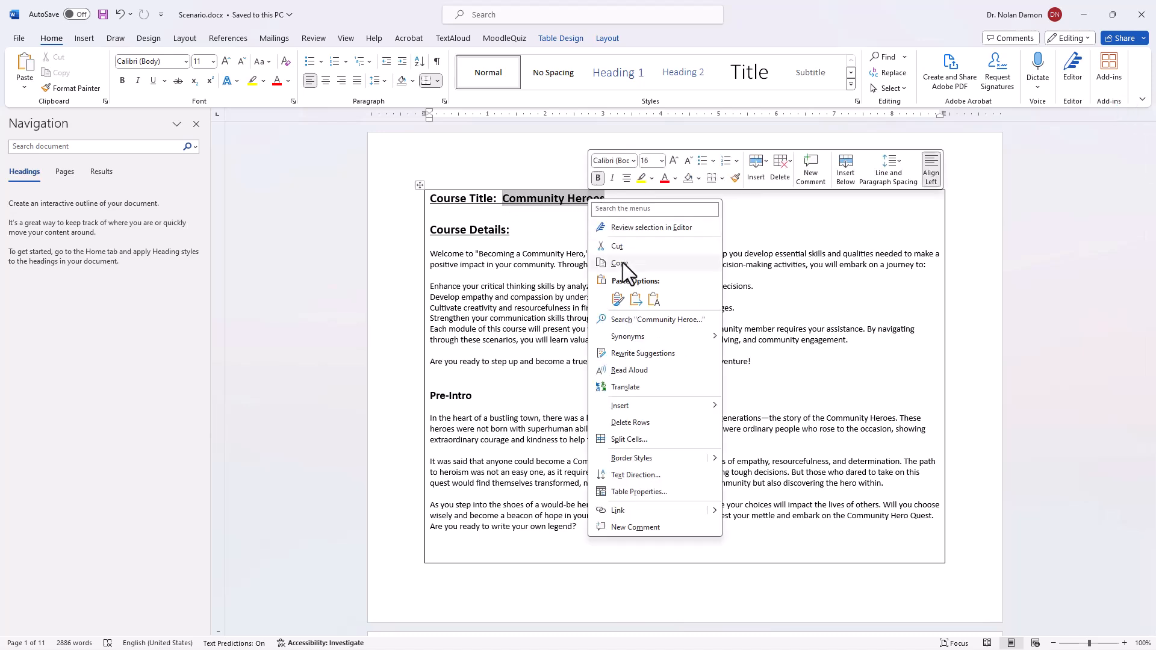
pyautogui.click(622, 263)
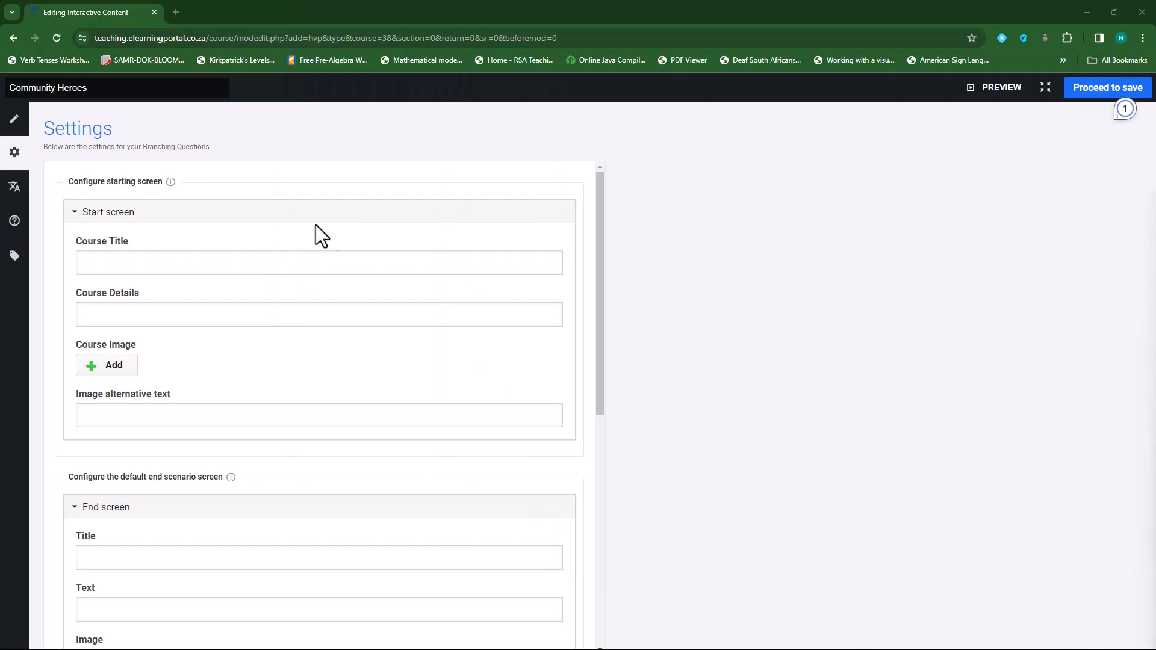
# Back in Chrome, paste "Community Heroes" as the start screen's course title and dismiss the paste notice.
pyautogui.click(246, 263)
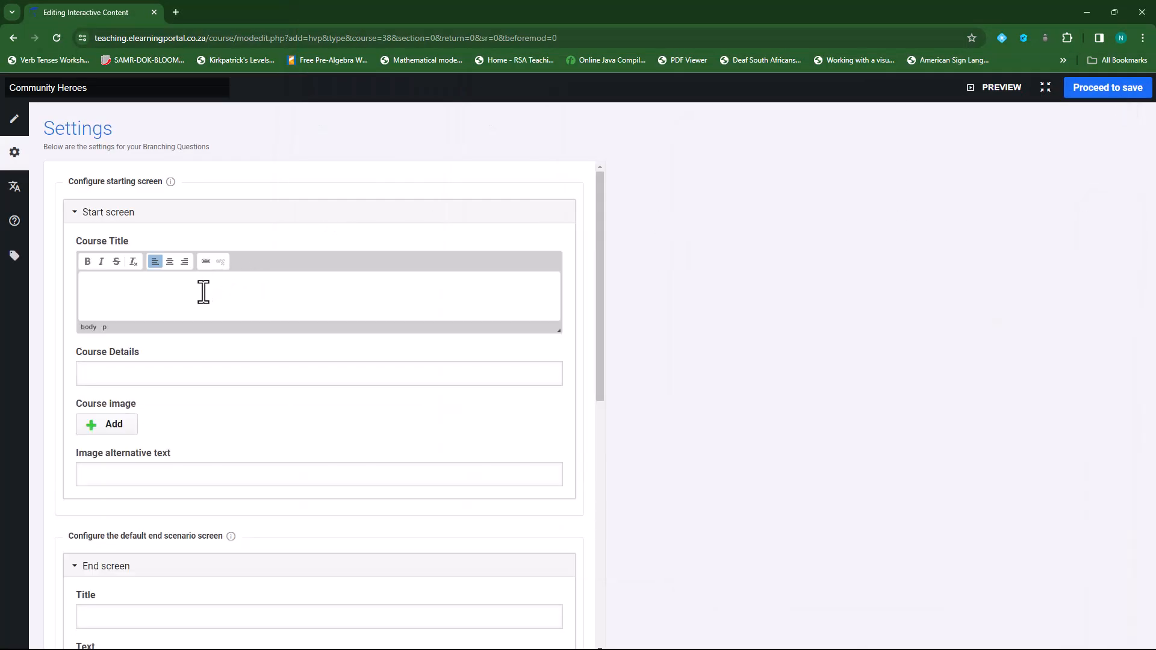
pyautogui.rightClick(204, 292)
pyautogui.click(230, 299)
pyautogui.hotkey('ctrl', 'v')
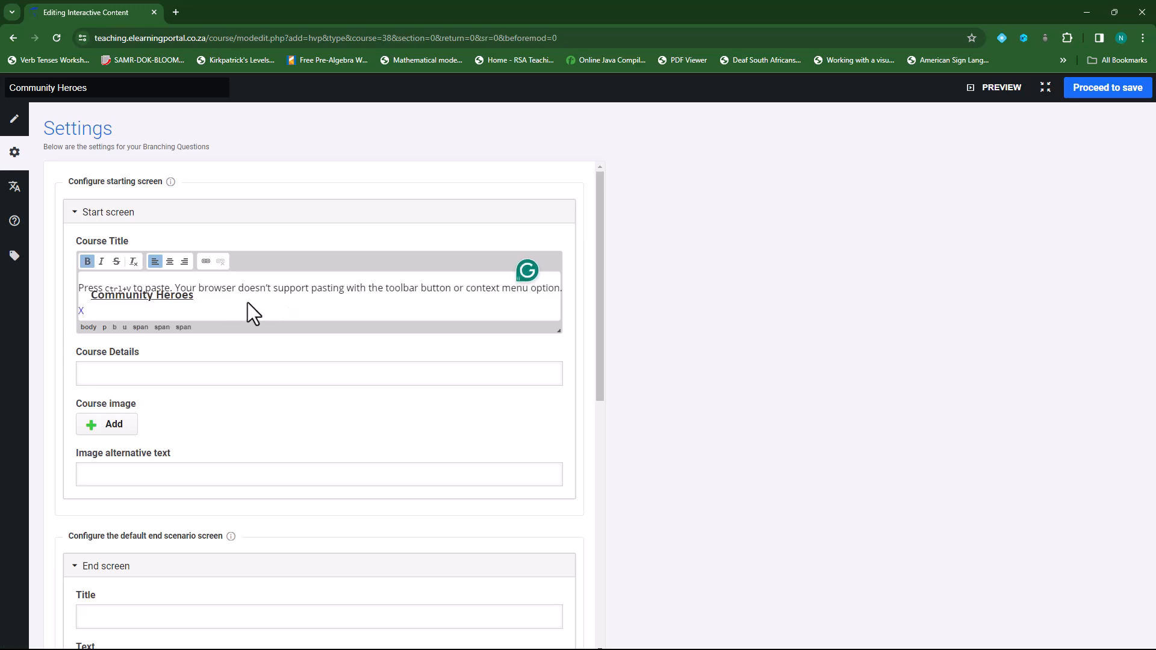
pyautogui.click(80, 311)
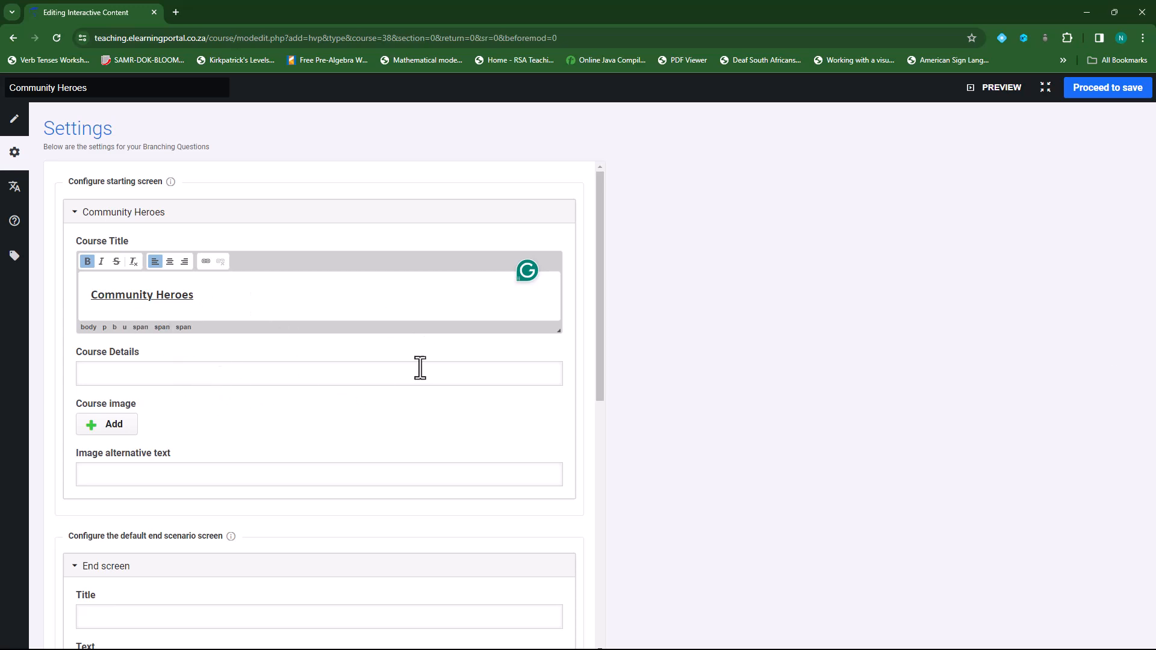
# Copy the full Course Details text from Scenario.docx in Word and paste it into the start screen's course details in Chrome.
pyautogui.hotkey('alt', 'Tab')
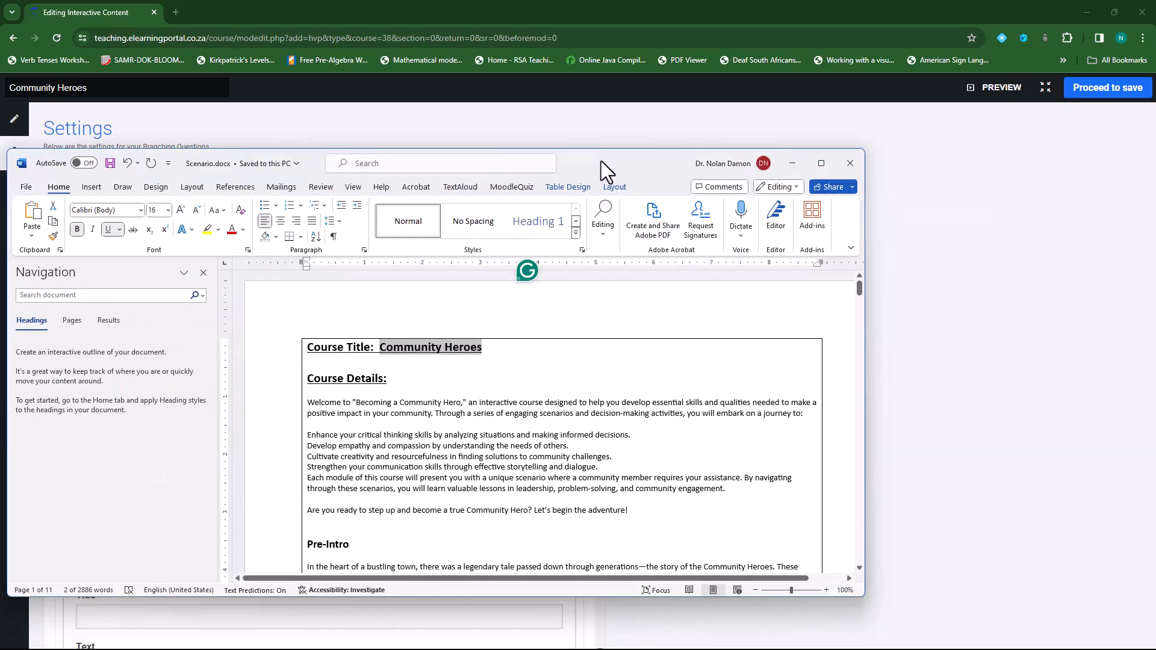
pyautogui.doubleClick(615, 161)
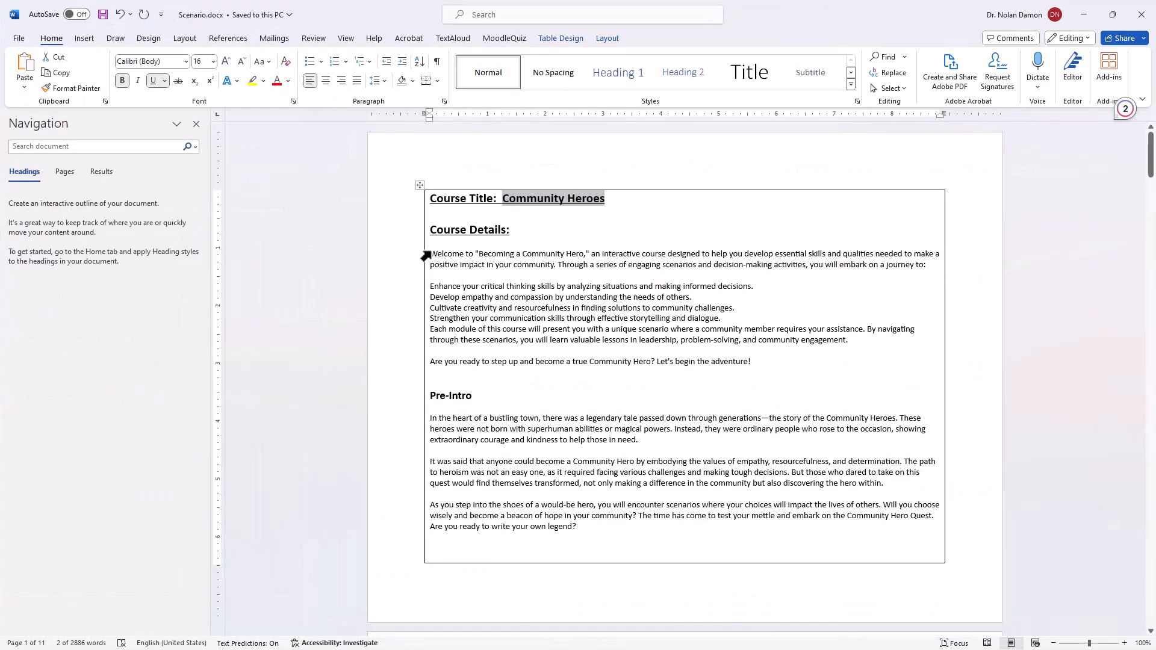
pyautogui.moveTo(431, 253); pyautogui.dragTo(759, 360)
pyautogui.hotkey('ctrl', 'c')
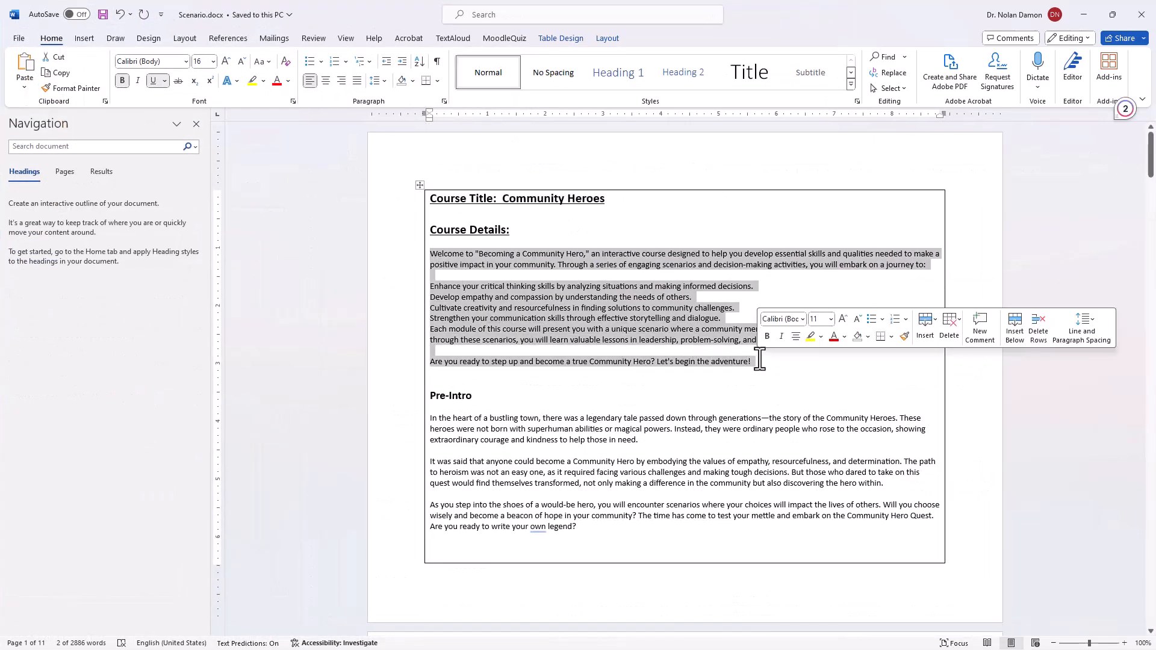
pyautogui.hotkey('alt', 'Tab')
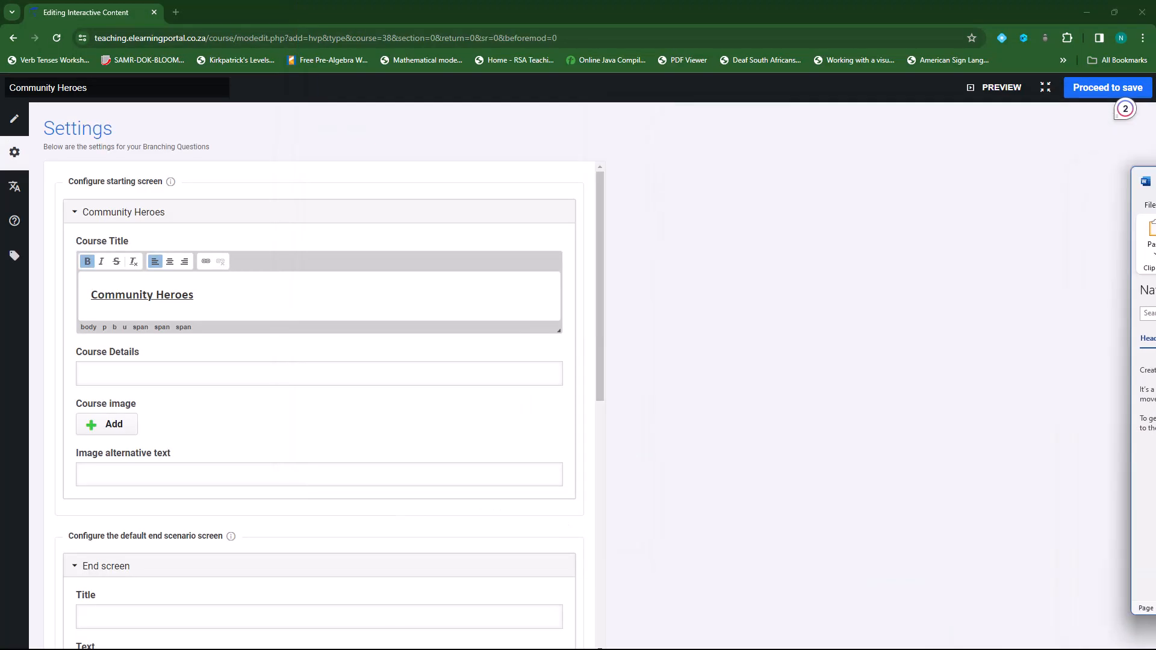
pyautogui.click(163, 379)
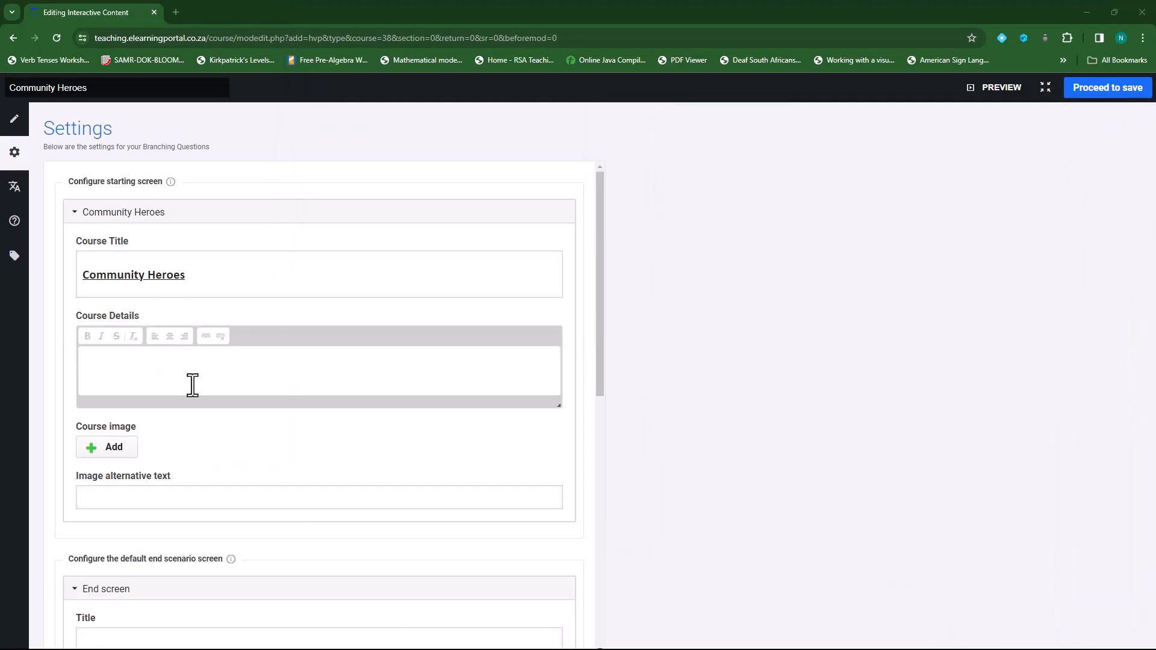
pyautogui.hotkey('ctrl', 'v')
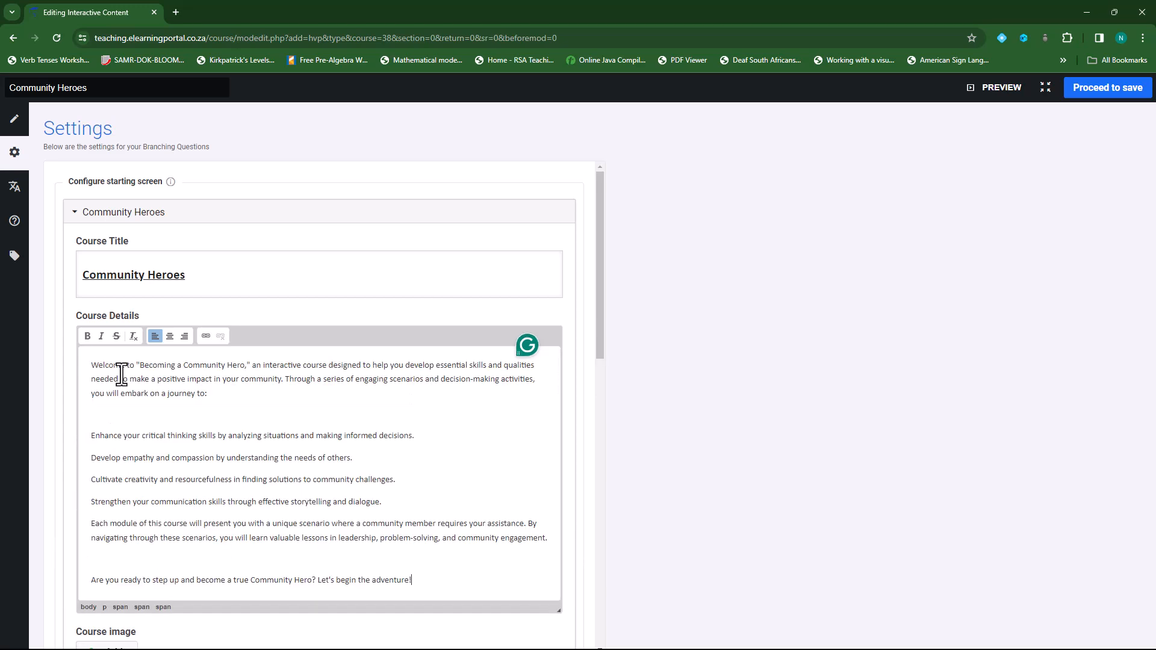
# Add cover.png from the "senario video and slide deck" folder as the start screen's course image.
pyautogui.scroll(-5, 241, 440)
pyautogui.click(100, 354)
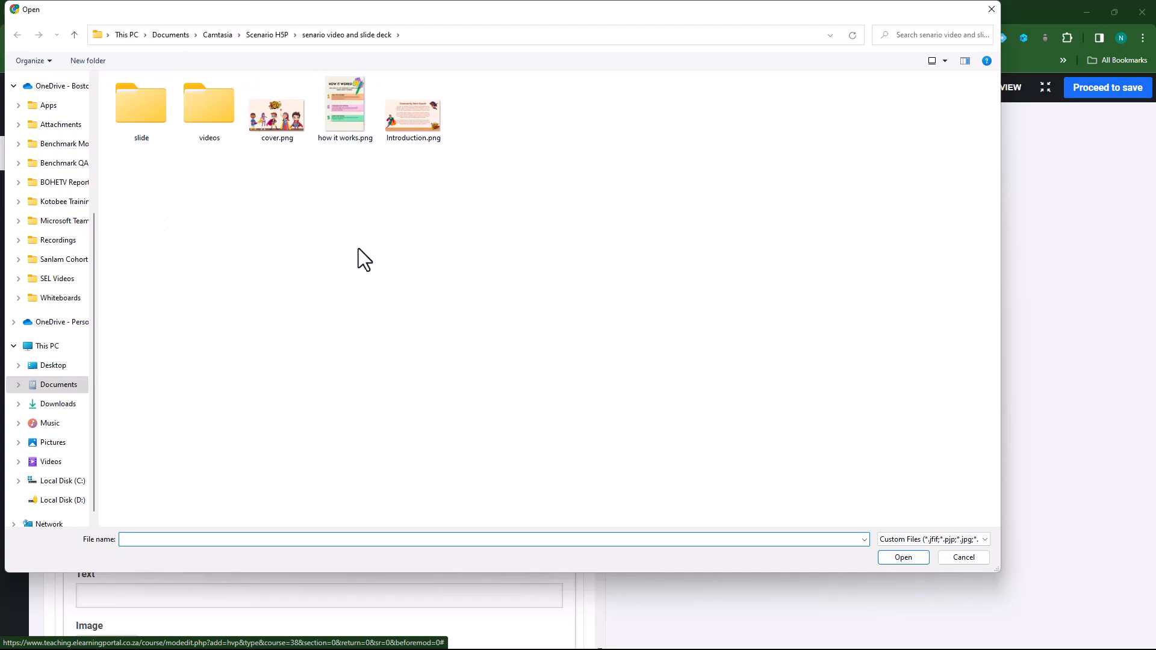
pyautogui.doubleClick(139, 117)
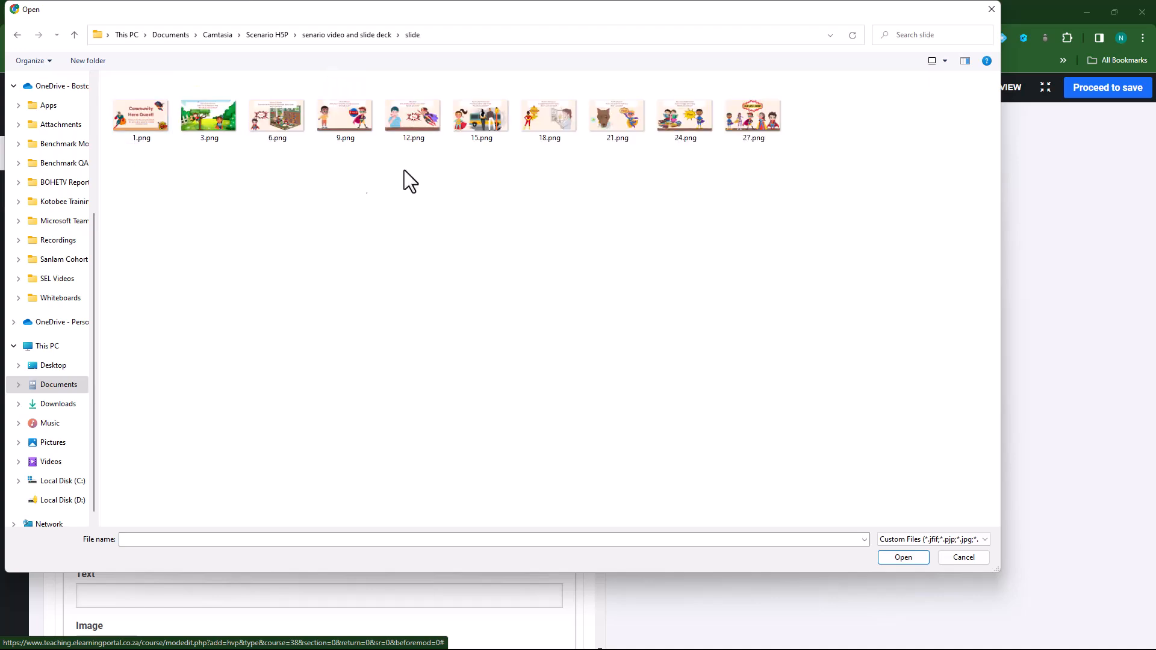
pyautogui.click(17, 35)
pyautogui.doubleClick(212, 120)
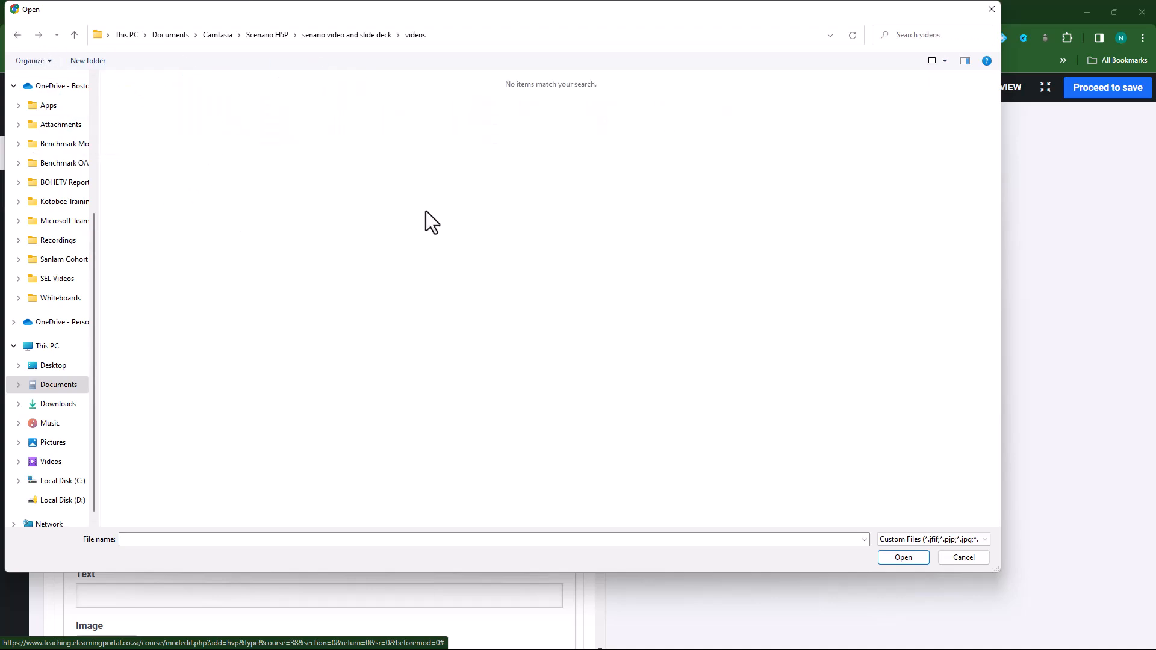
pyautogui.click(17, 35)
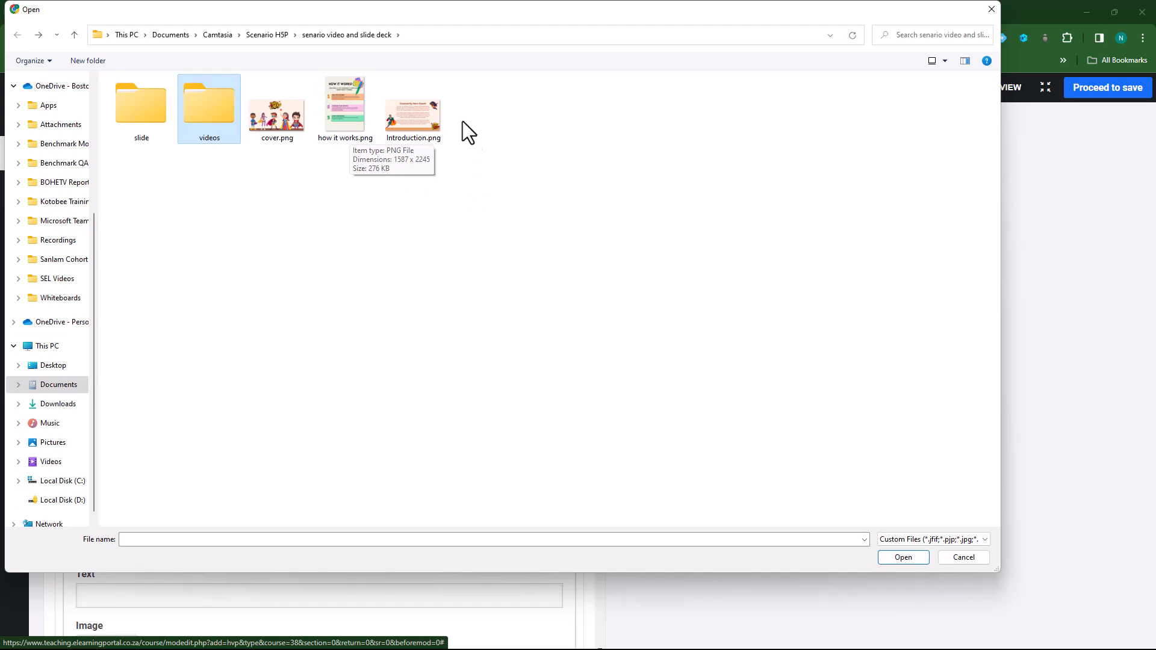
pyautogui.click(272, 124)
pyautogui.click(895, 560)
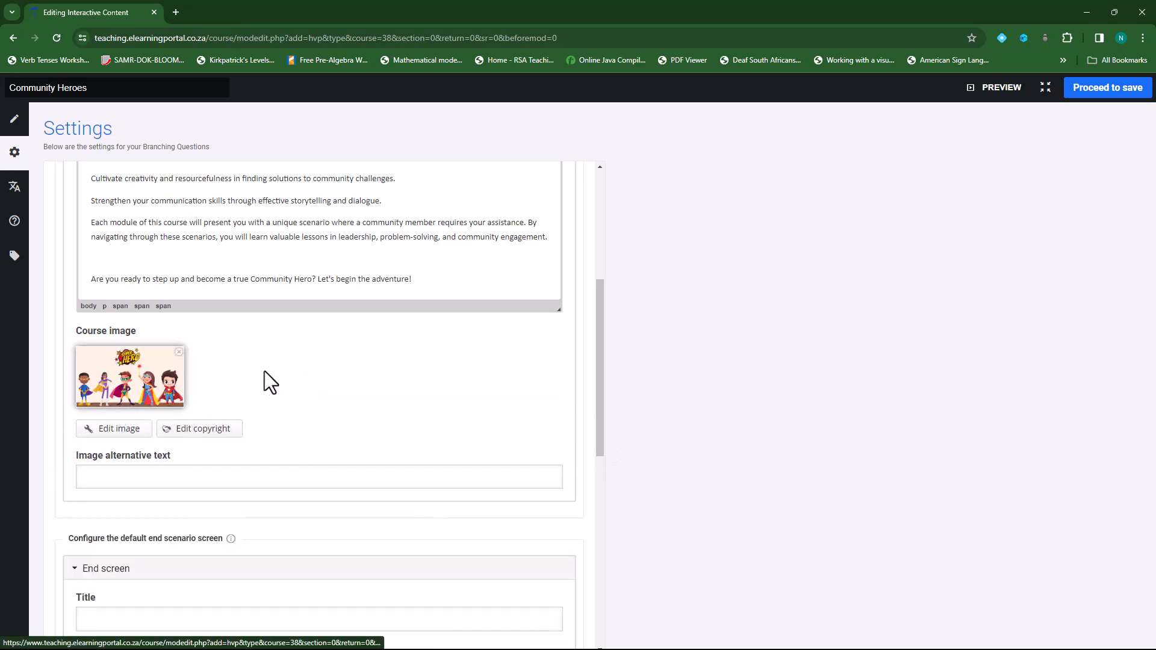
# Enter "Cover Image" as the alternative text for the start screen's course image.
pyautogui.scroll(5, 349, 414)
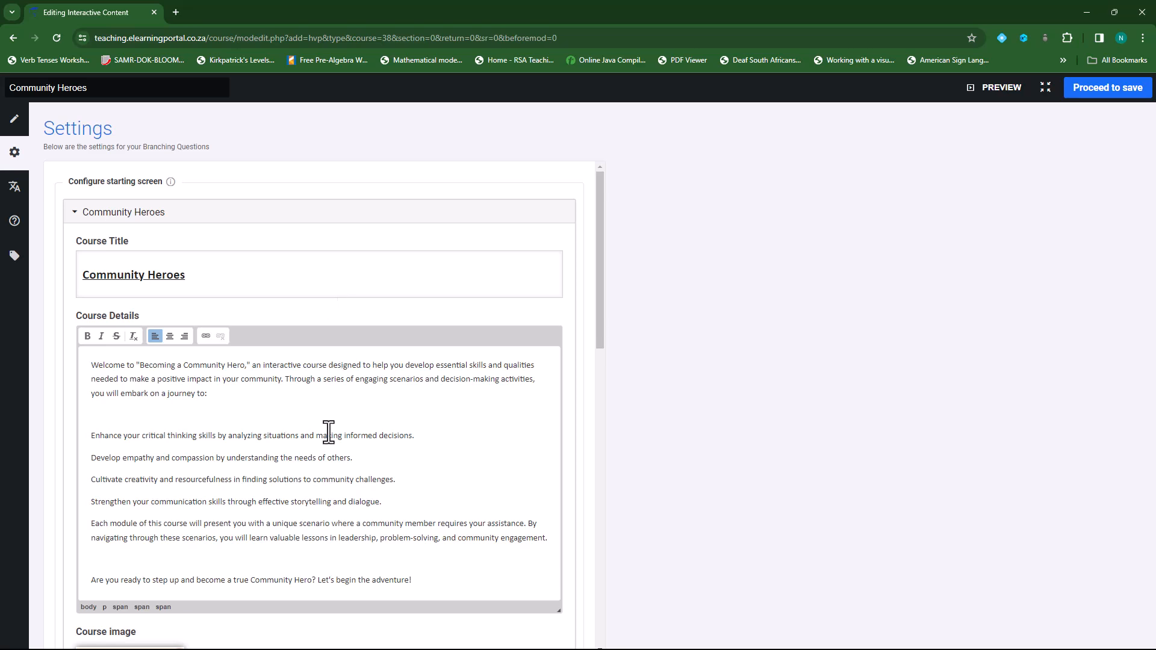
pyautogui.scroll(-8, 328, 434)
pyautogui.click(191, 299)
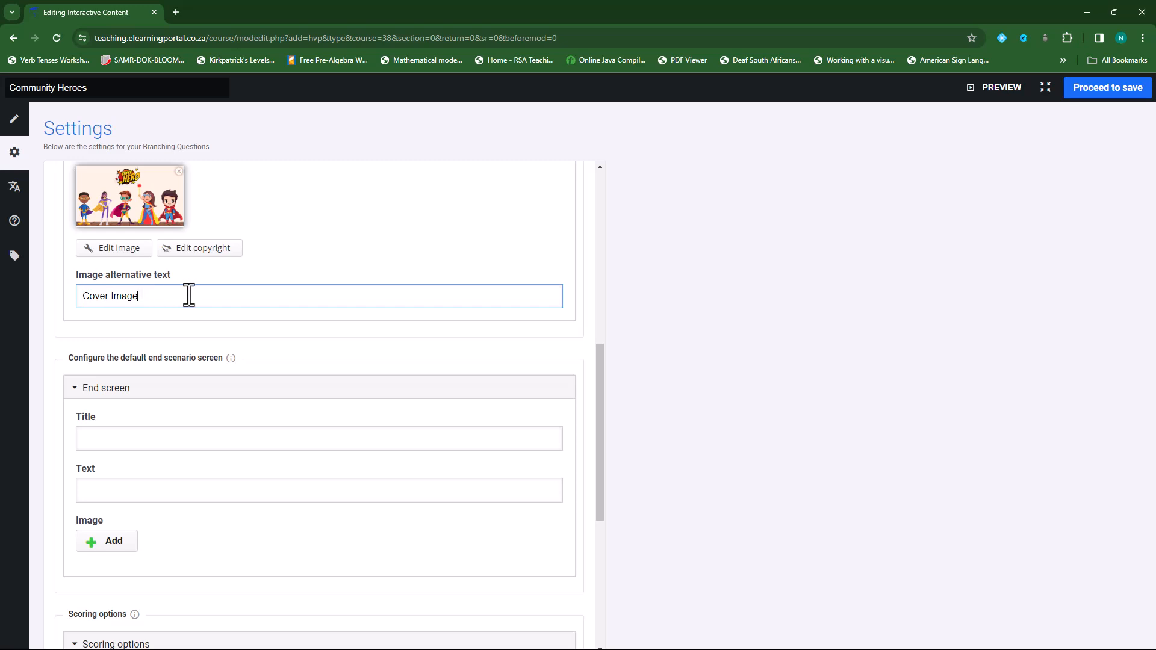
# Set the scoring type to No scoring and leave the Required to watch behaviour switched off.
pyautogui.scroll(-3, 190, 295)
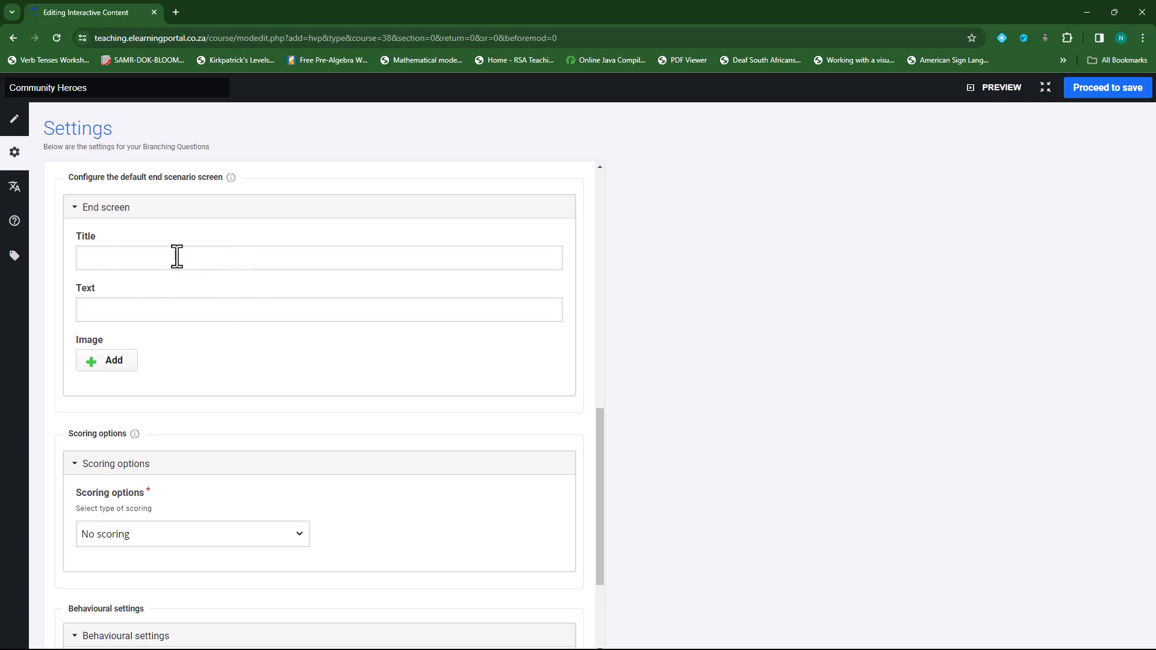
pyautogui.scroll(-2, 264, 337)
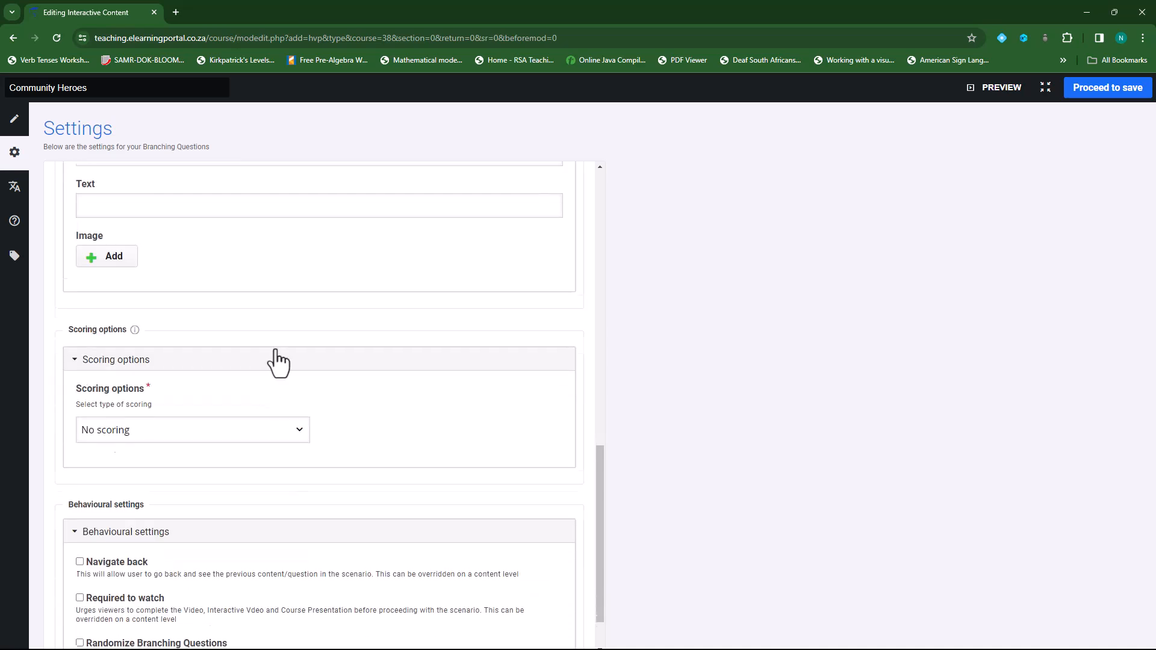
pyautogui.scroll(3, 198, 289)
pyautogui.scroll(-4, 267, 398)
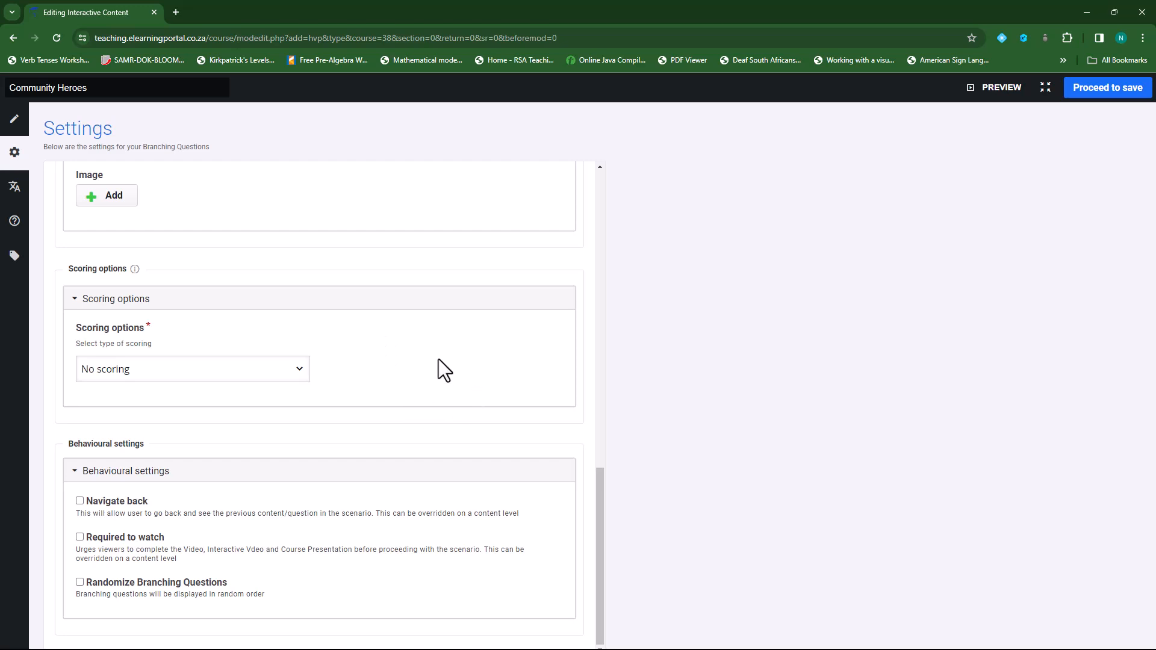
pyautogui.click(298, 373)
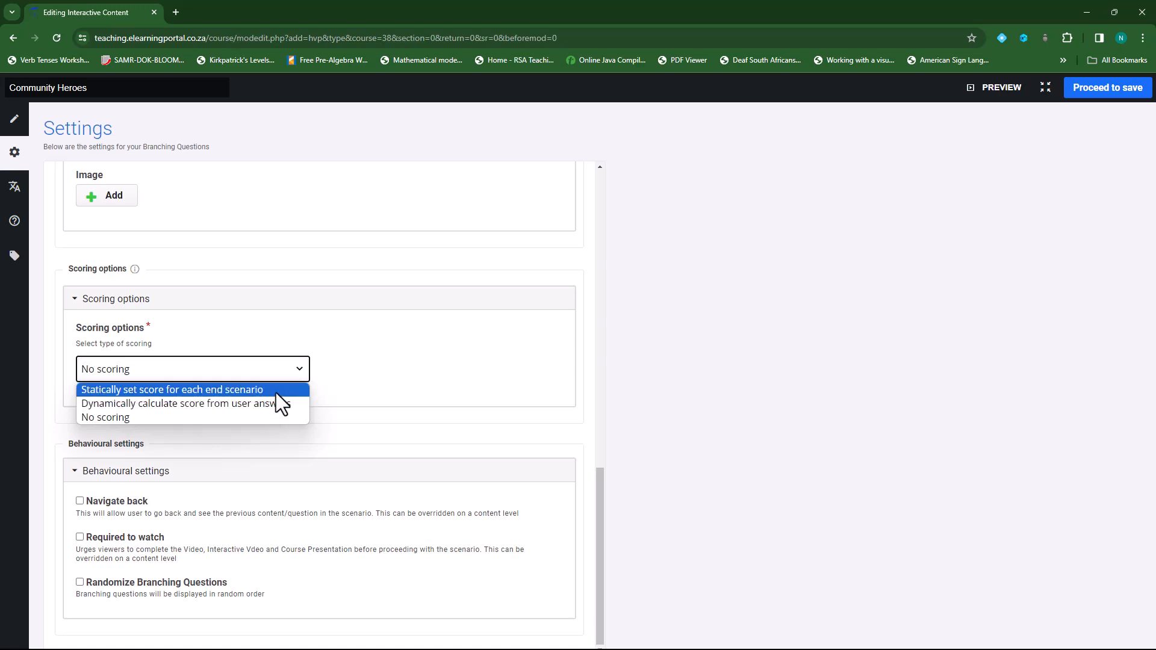
pyautogui.click(229, 417)
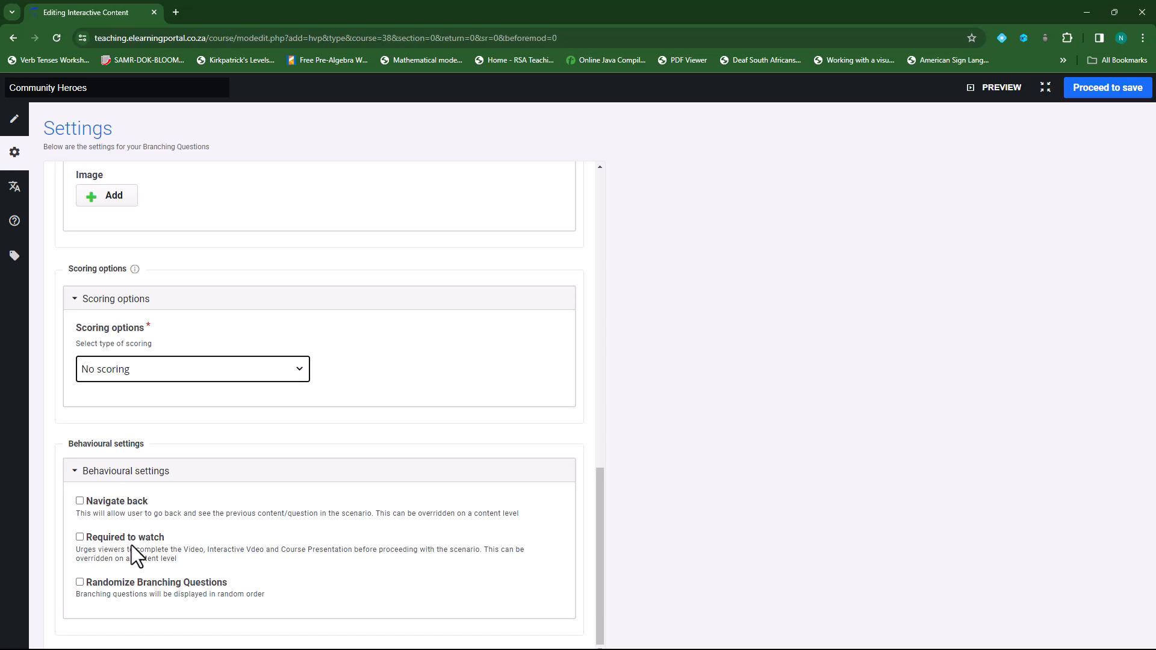
pyautogui.click(80, 537)
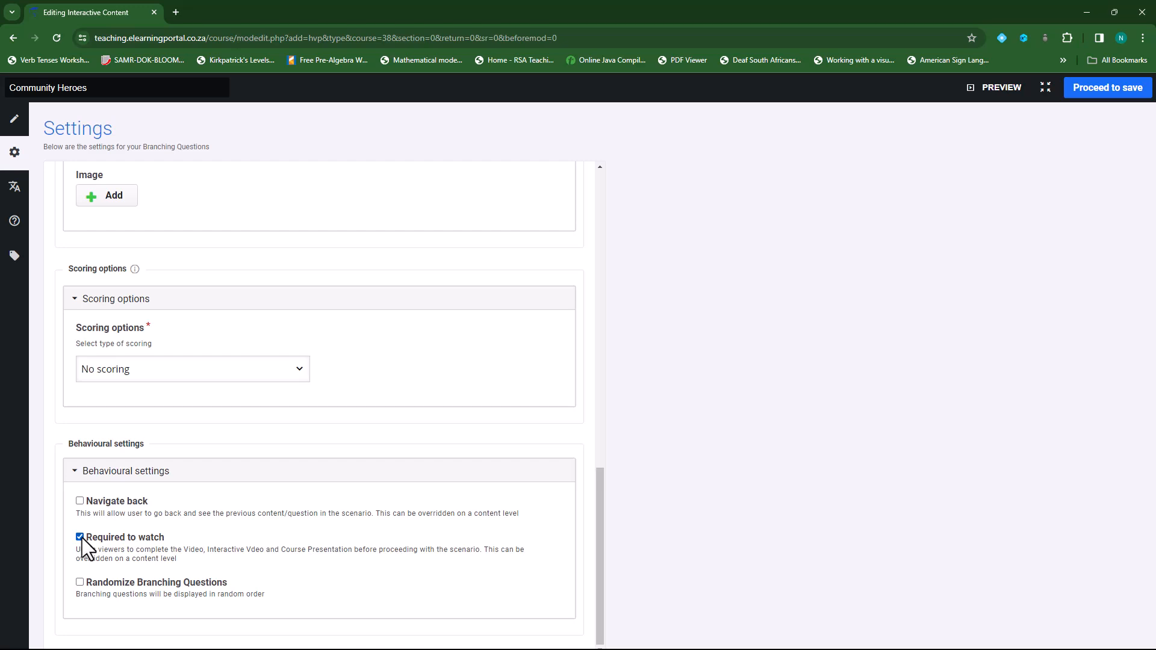
pyautogui.click(80, 537)
# Switch to Scenario.docx in Word and review the chapters, questions, options and feedback of the planned storyline.
pyautogui.moveTo(1155, 294); pyautogui.dragTo(829, 179)
pyautogui.doubleClick(829, 179)
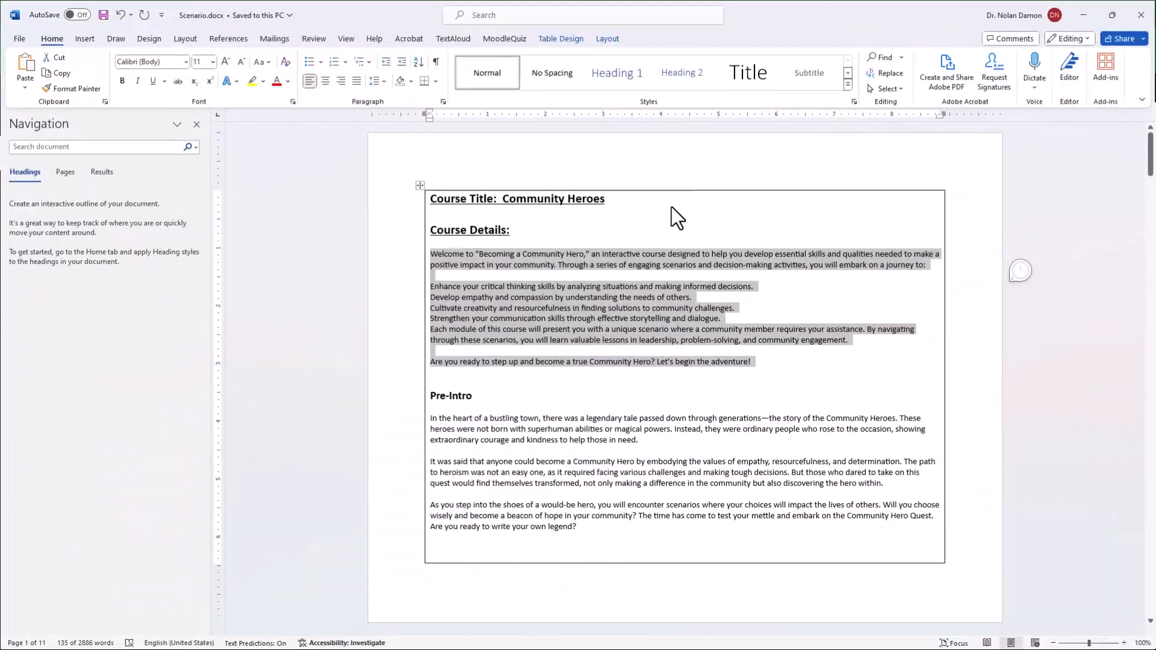
pyautogui.click(545, 362)
pyautogui.scroll(-15, 544, 403)
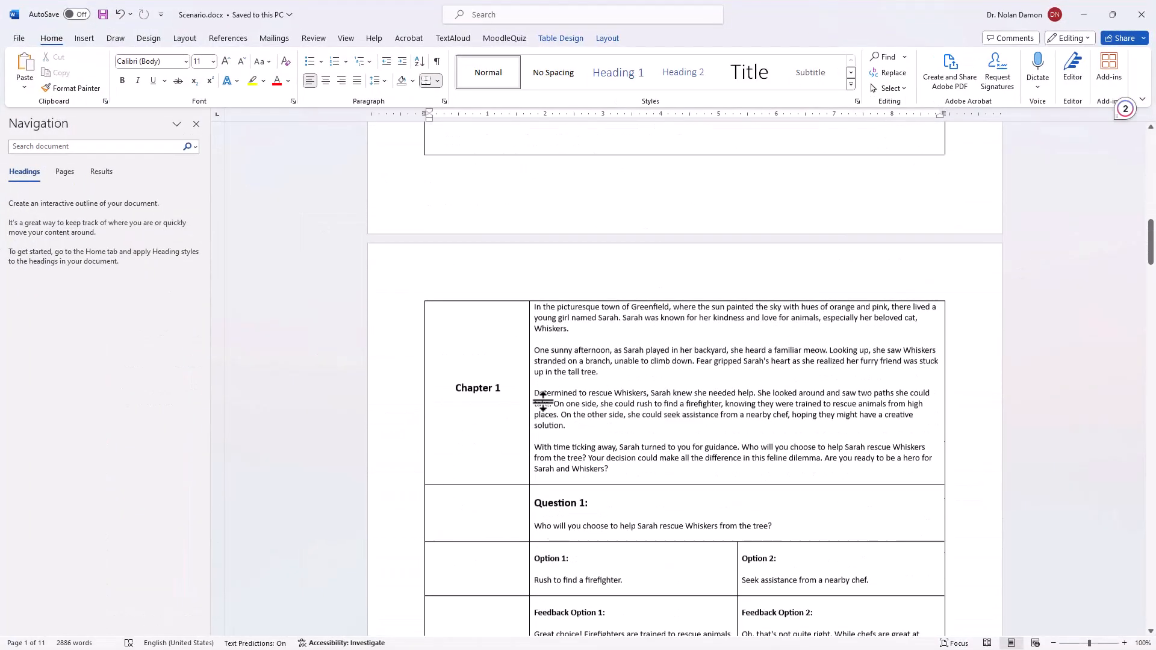
pyautogui.scroll(-2, 545, 403)
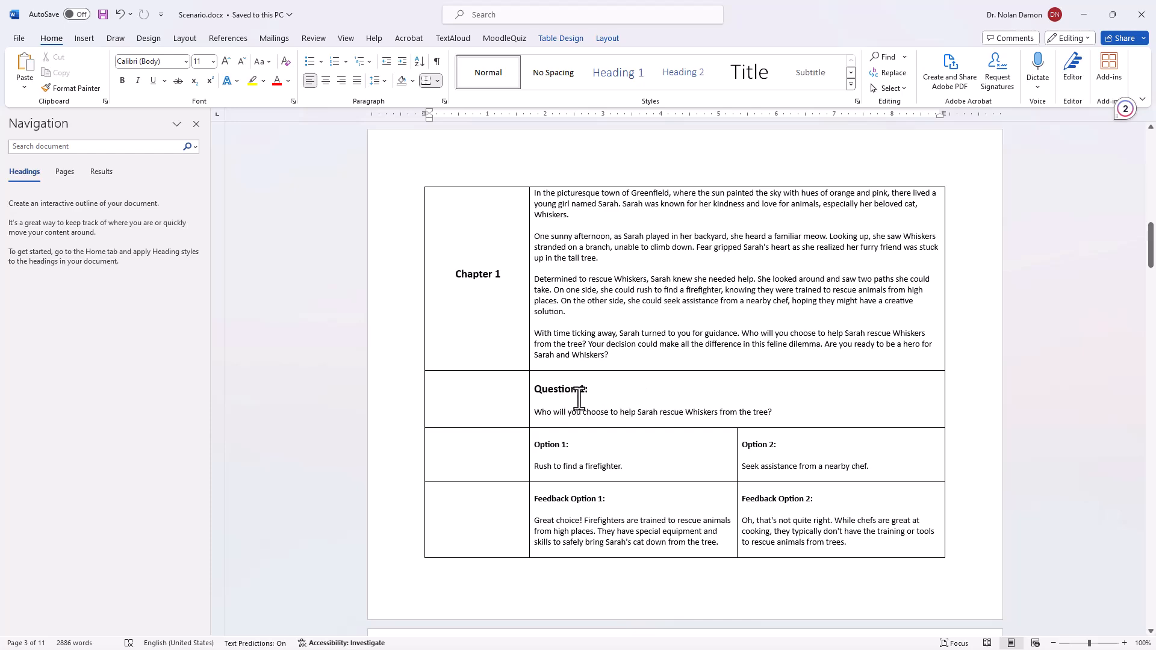
pyautogui.scroll(-14, 579, 398)
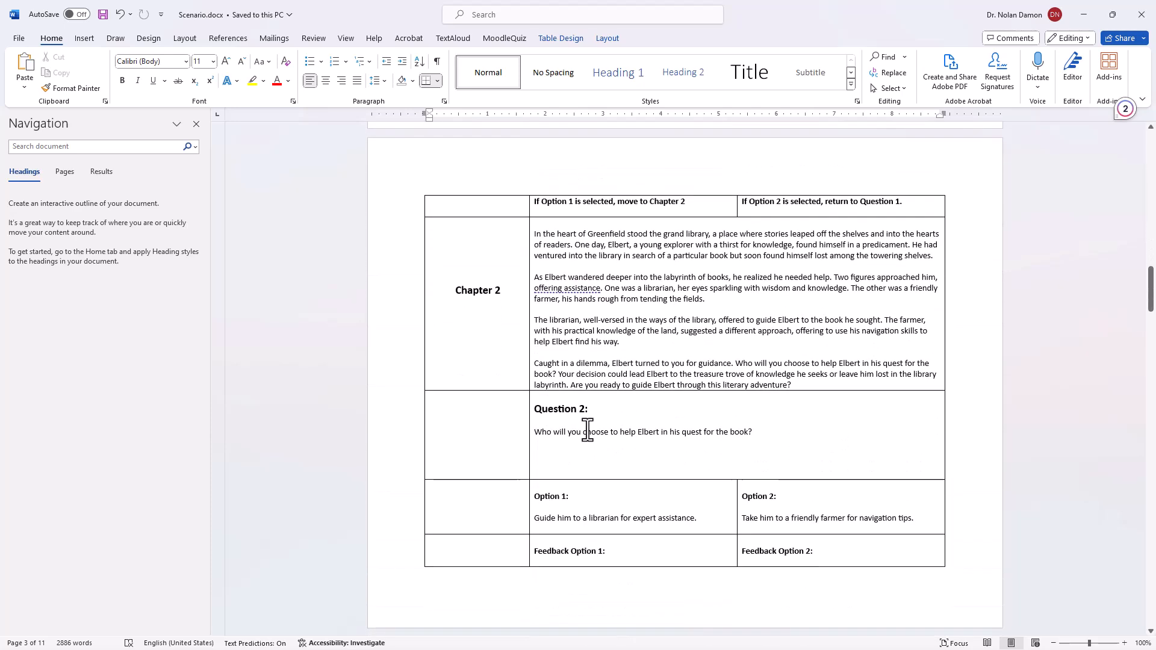
pyautogui.scroll(-2, 587, 428)
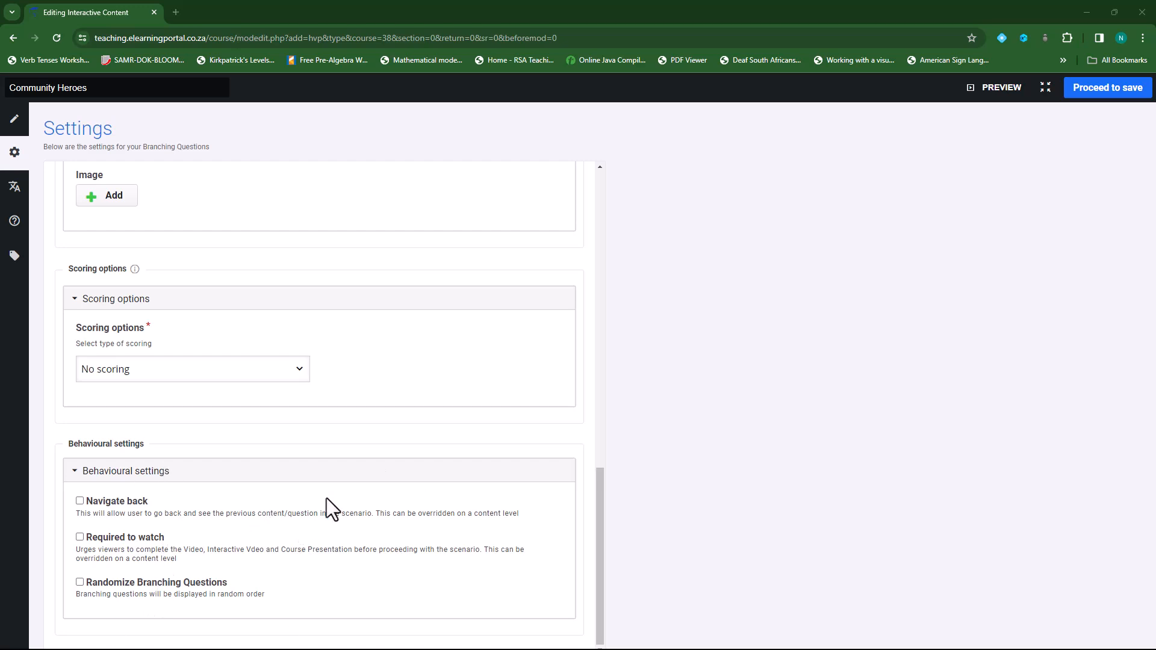
# Return to Chrome and look through the languages offered in the scenario's Translations settings.
pyautogui.scroll(5, 360, 373)
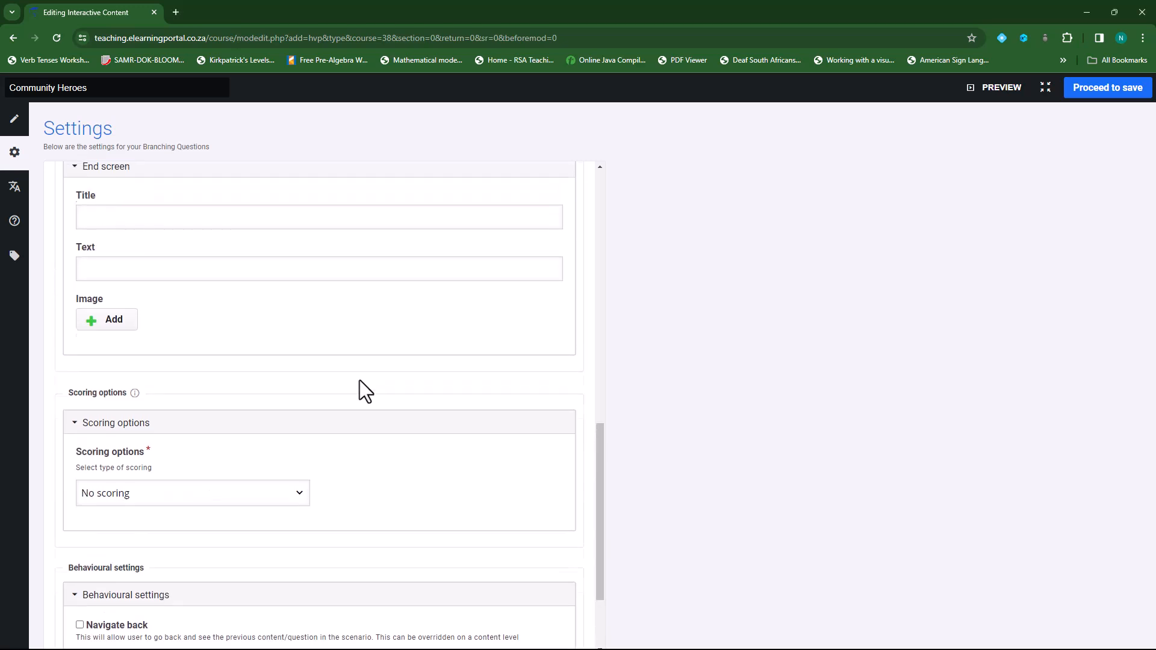
pyautogui.click(16, 187)
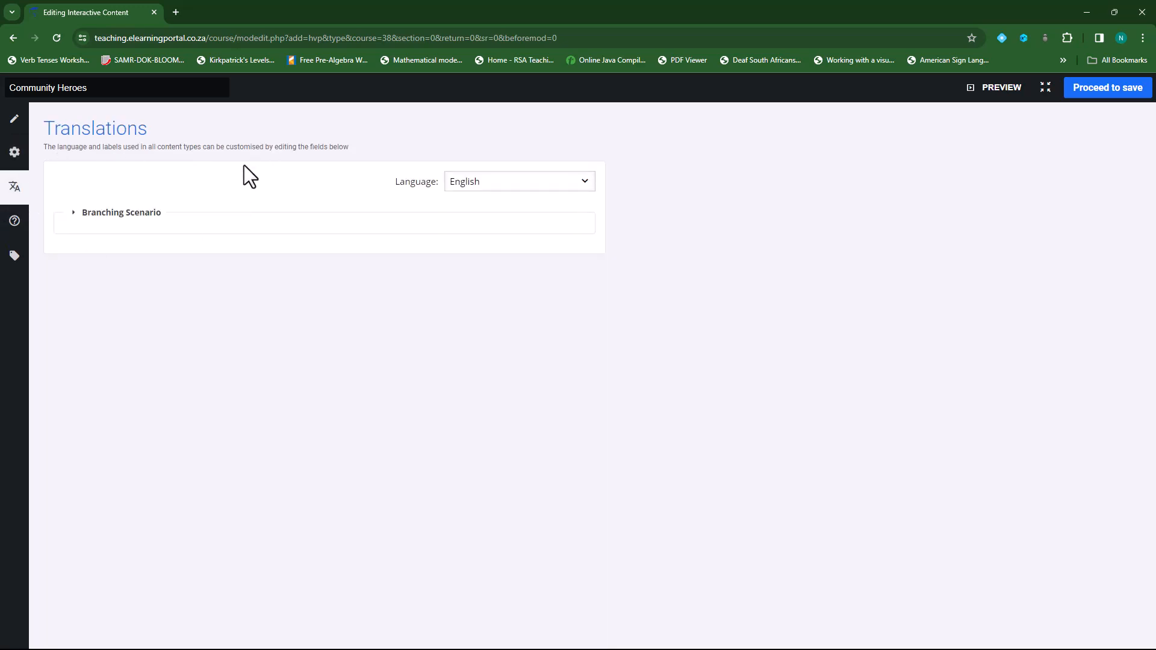
pyautogui.click(552, 184)
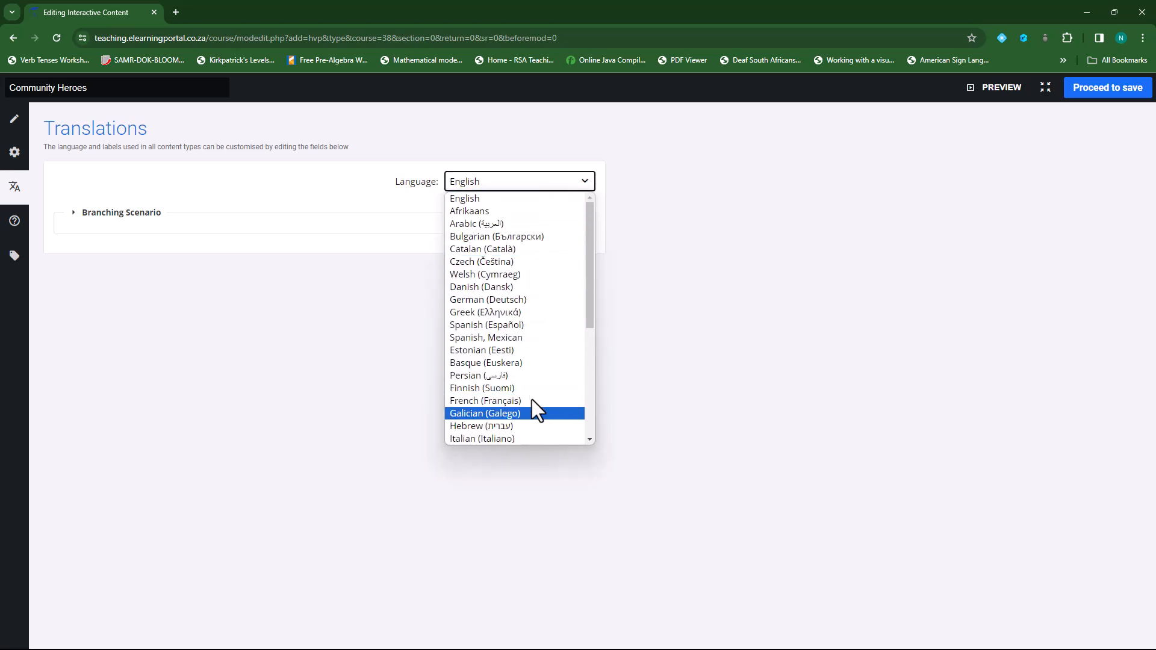
pyautogui.scroll(-4, 530, 391)
pyautogui.click(516, 179)
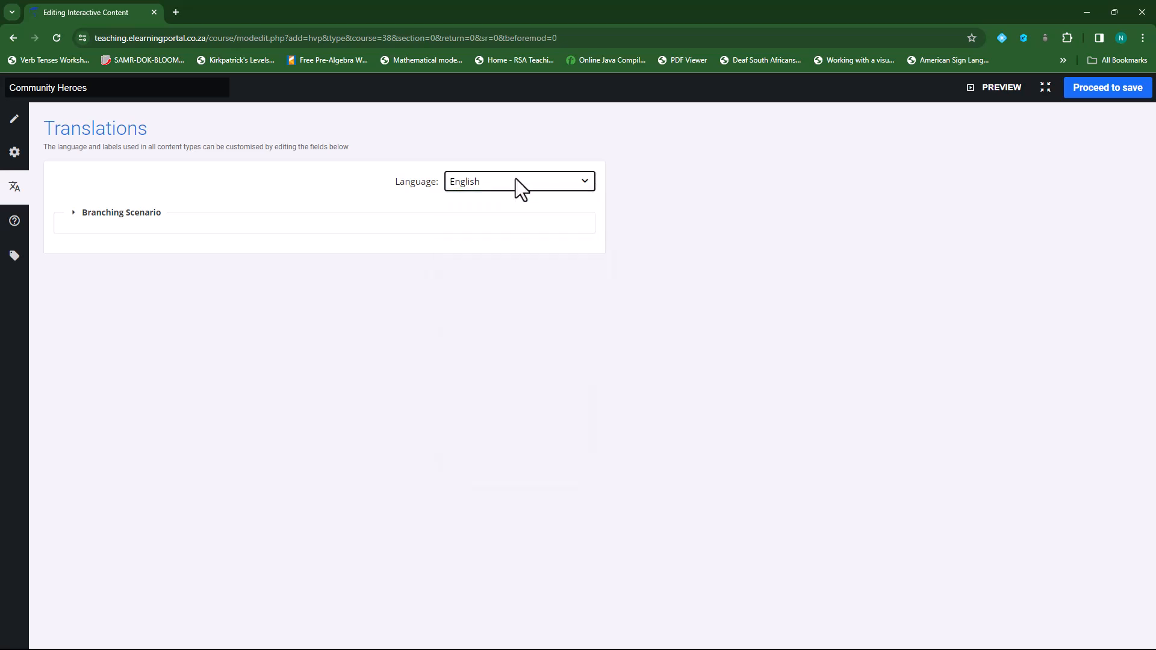
# Examine the Branching Scenario button texts and labels in the translations, and collapse the section again.
pyautogui.click(74, 214)
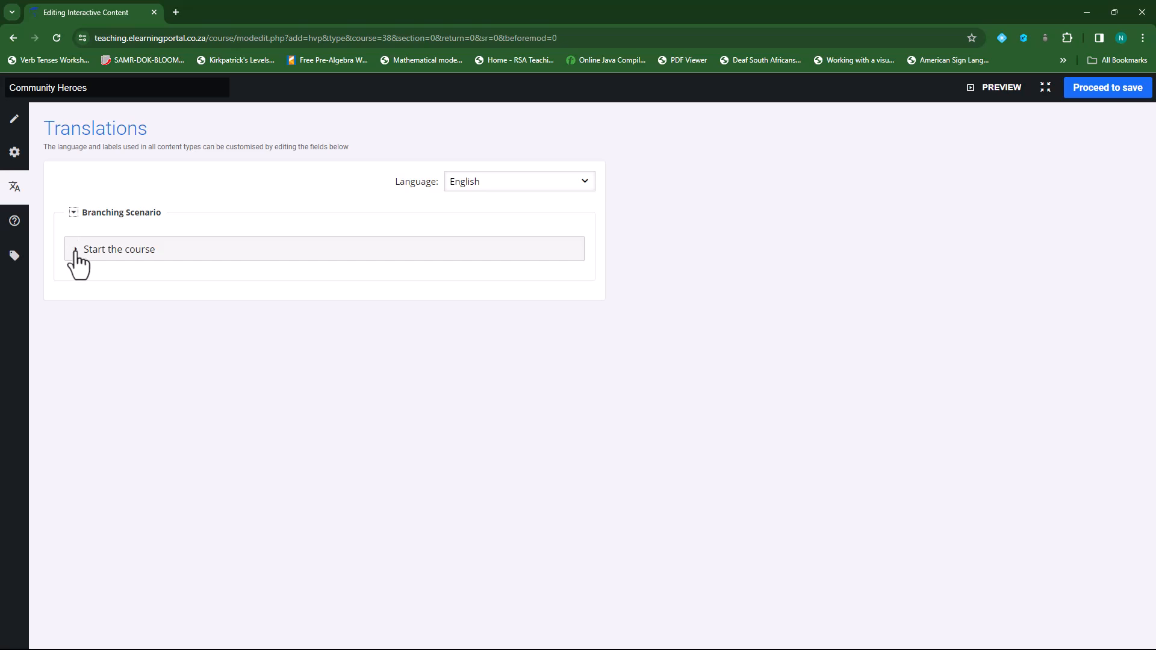
pyautogui.click(76, 251)
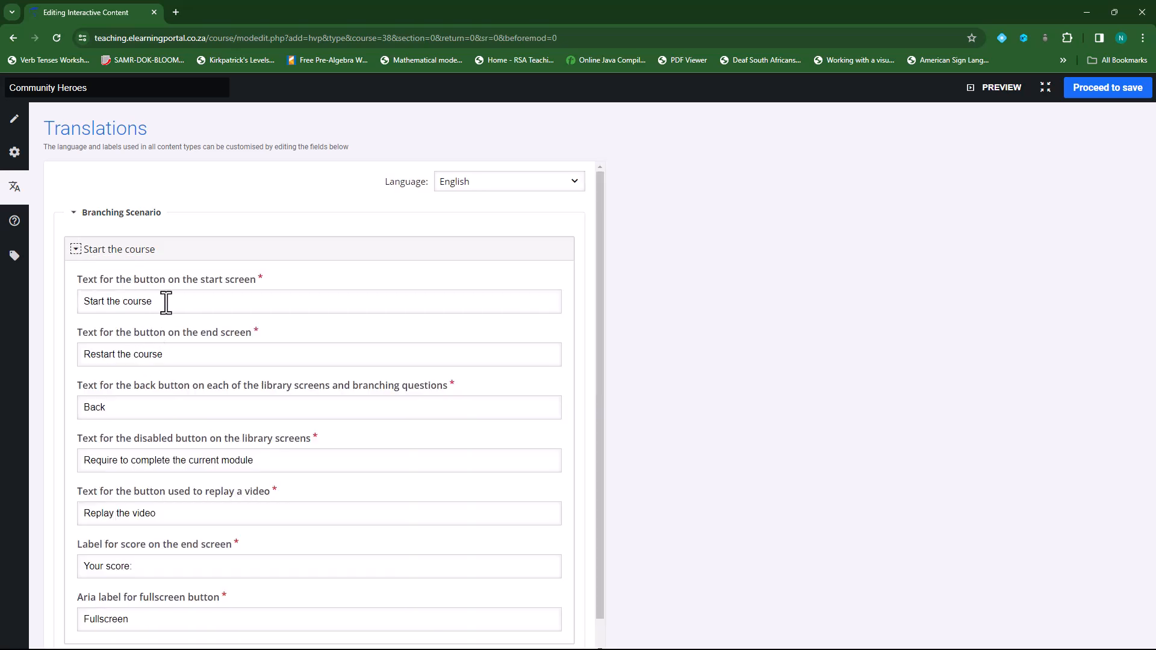
pyautogui.scroll(-1, 162, 525)
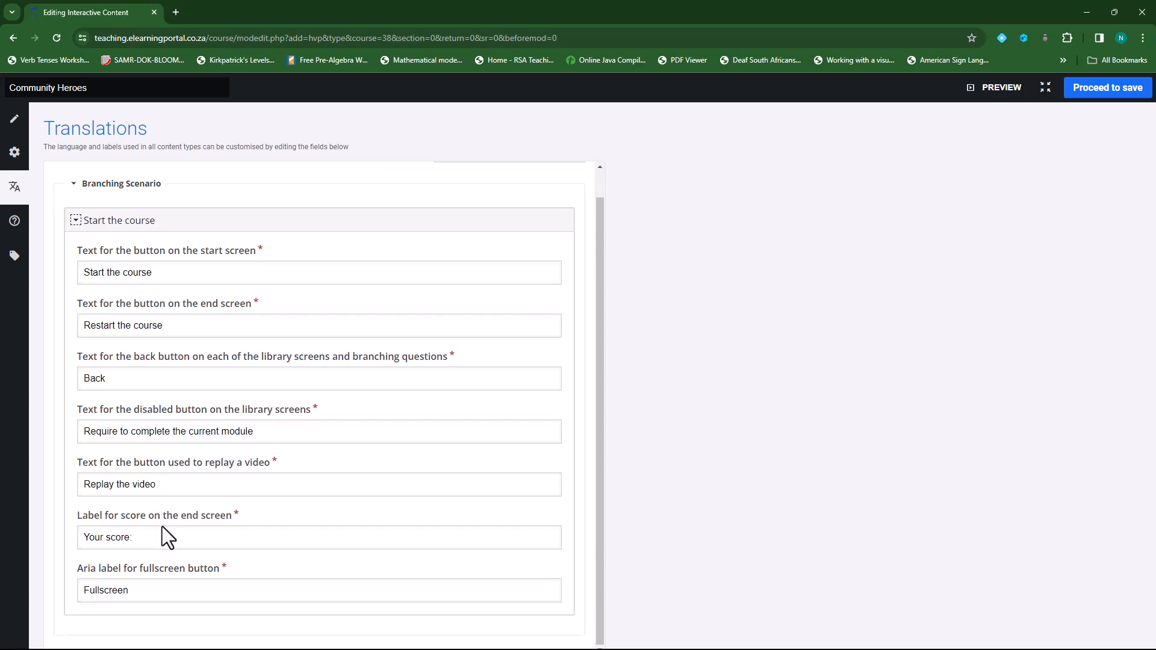
pyautogui.scroll(1, 201, 538)
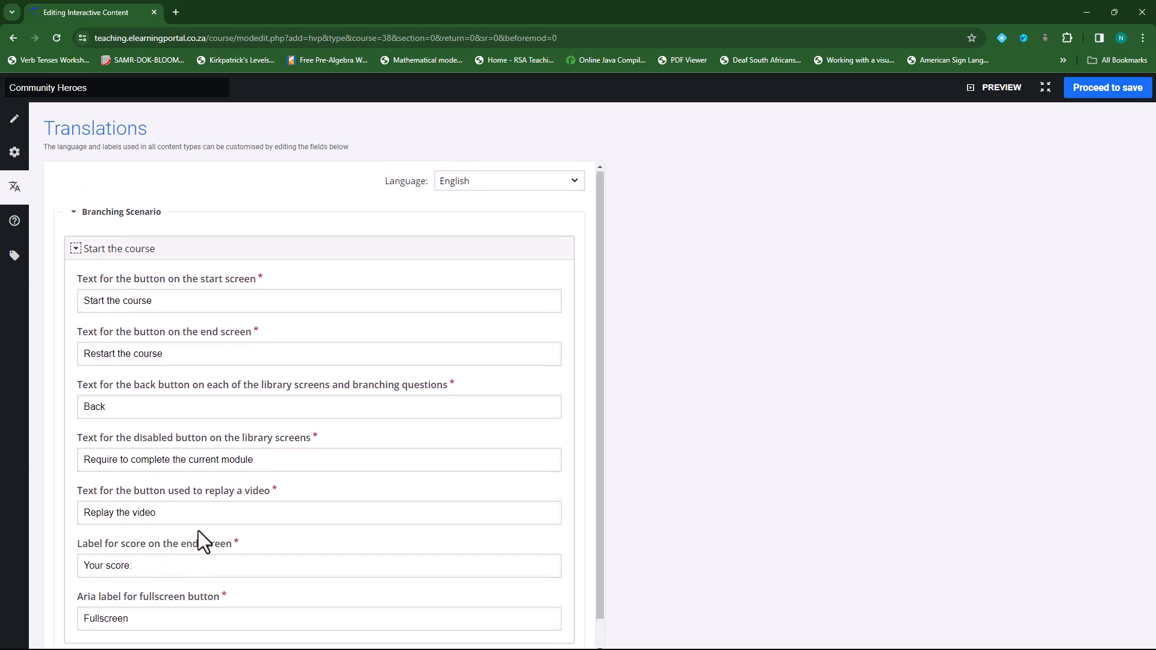
pyautogui.click(75, 215)
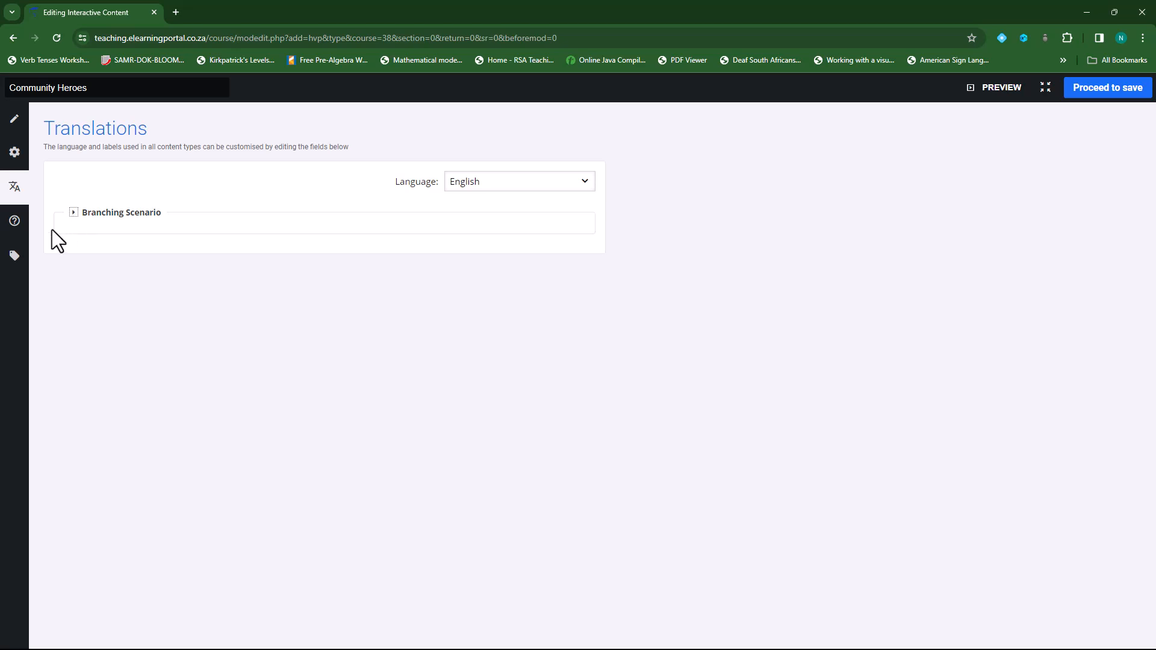
# Read through the built-in Branching Scenario tutorial, from adding a title to providing feedback.
pyautogui.click(15, 222)
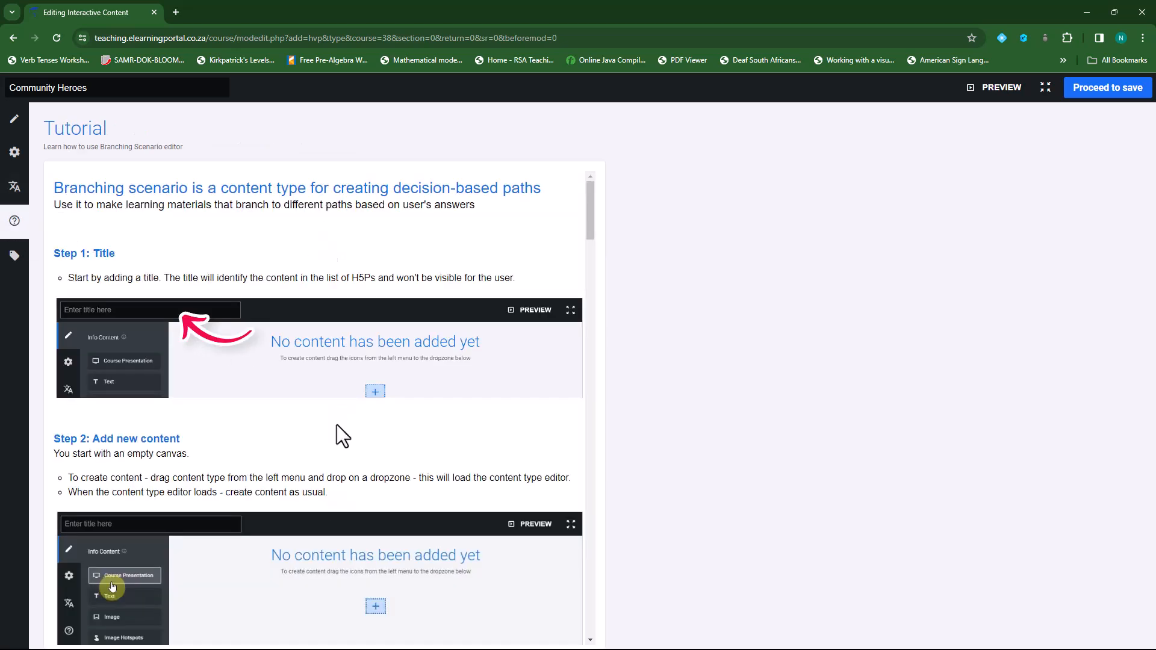
pyautogui.scroll(-4, 305, 425)
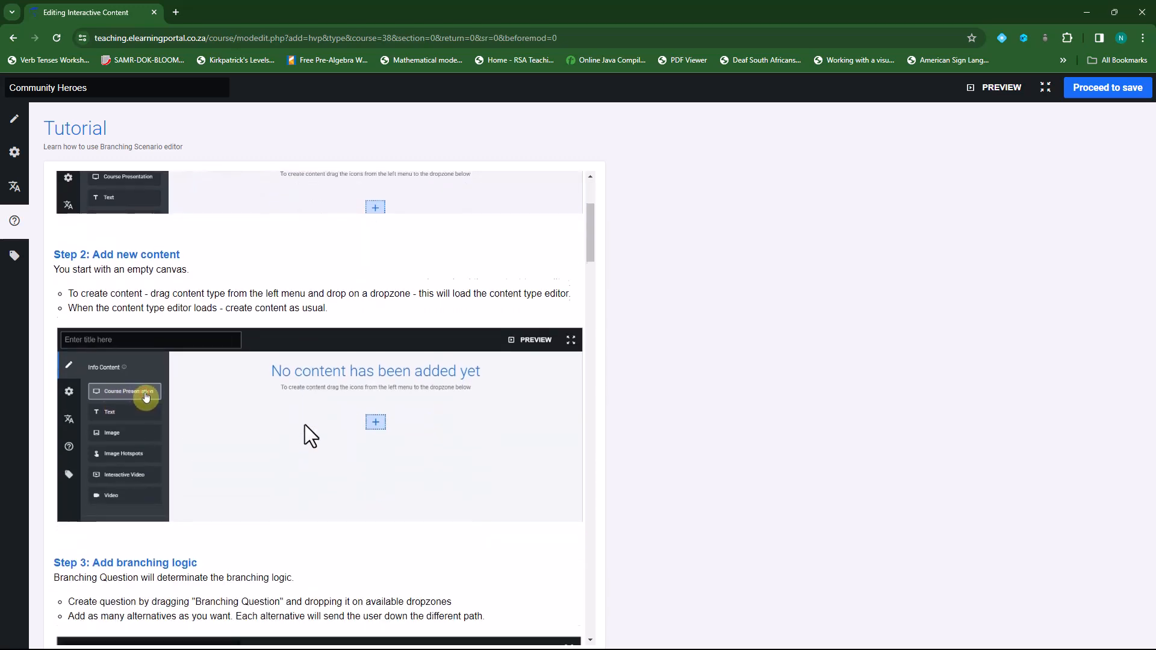
pyautogui.scroll(-10, 304, 428)
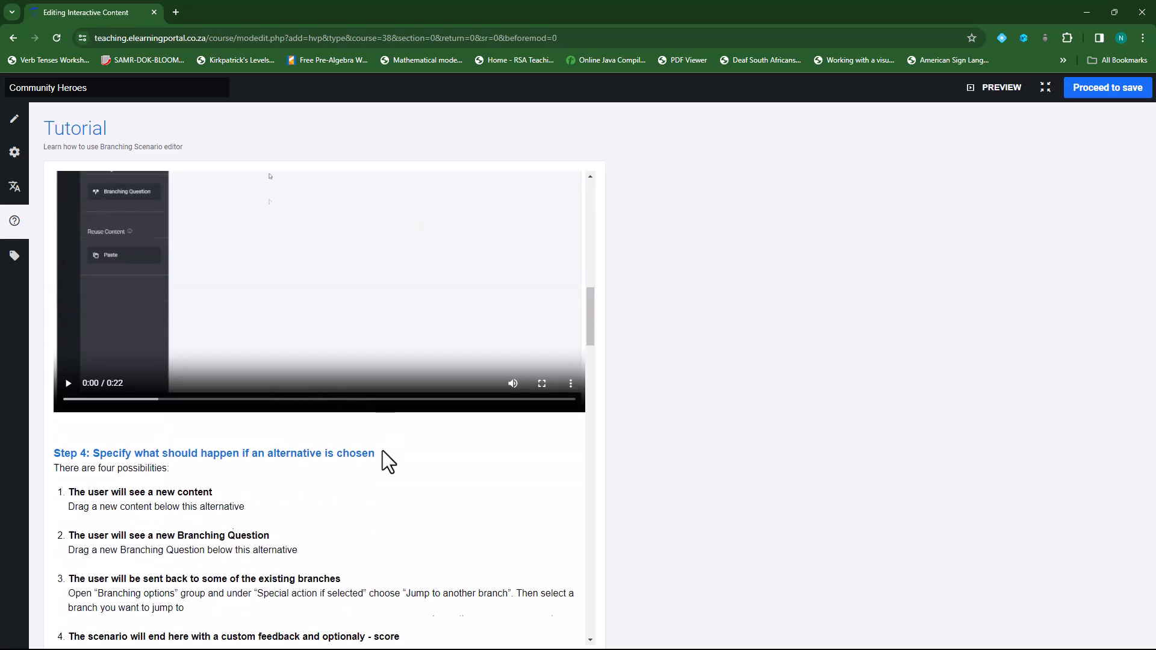
pyautogui.scroll(-4, 382, 452)
pyautogui.scroll(-6, 295, 436)
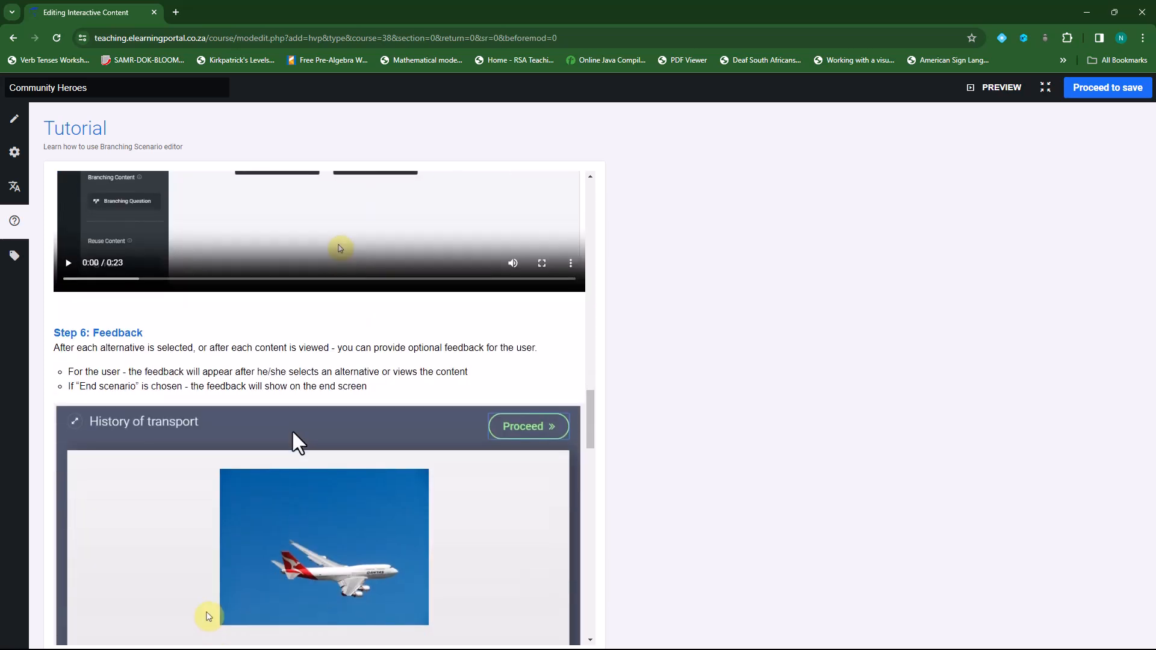
pyautogui.scroll(-2, 292, 429)
pyautogui.scroll(4, 293, 433)
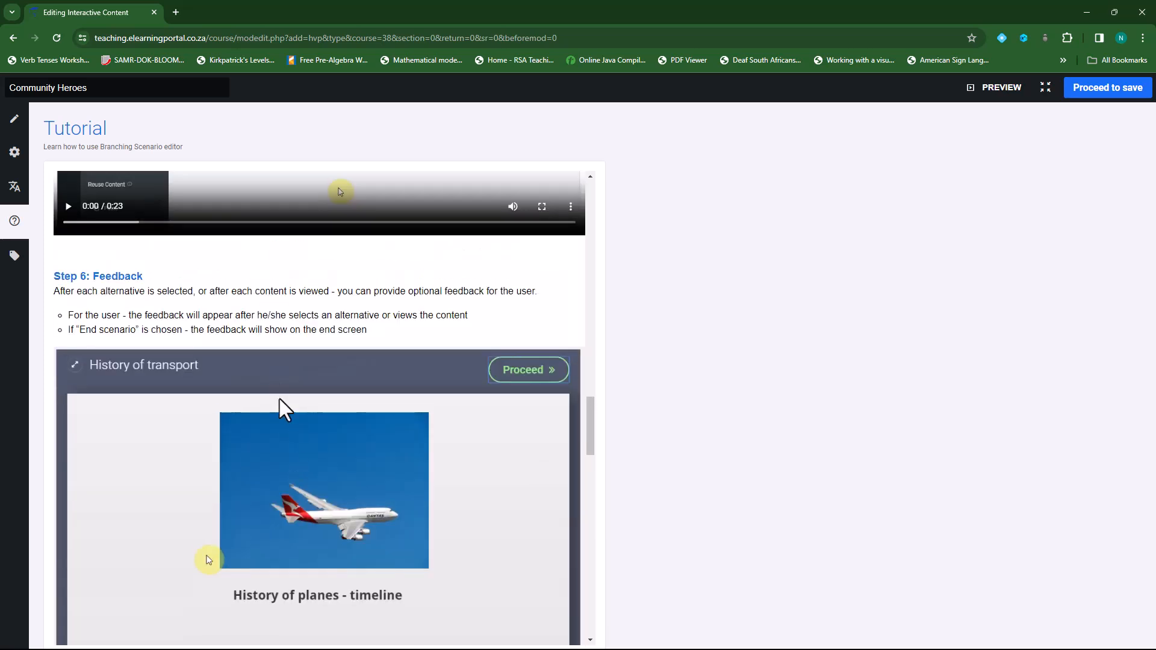
# Examine the scenario's metadata fields, including license, years, source and author.
pyautogui.click(14, 257)
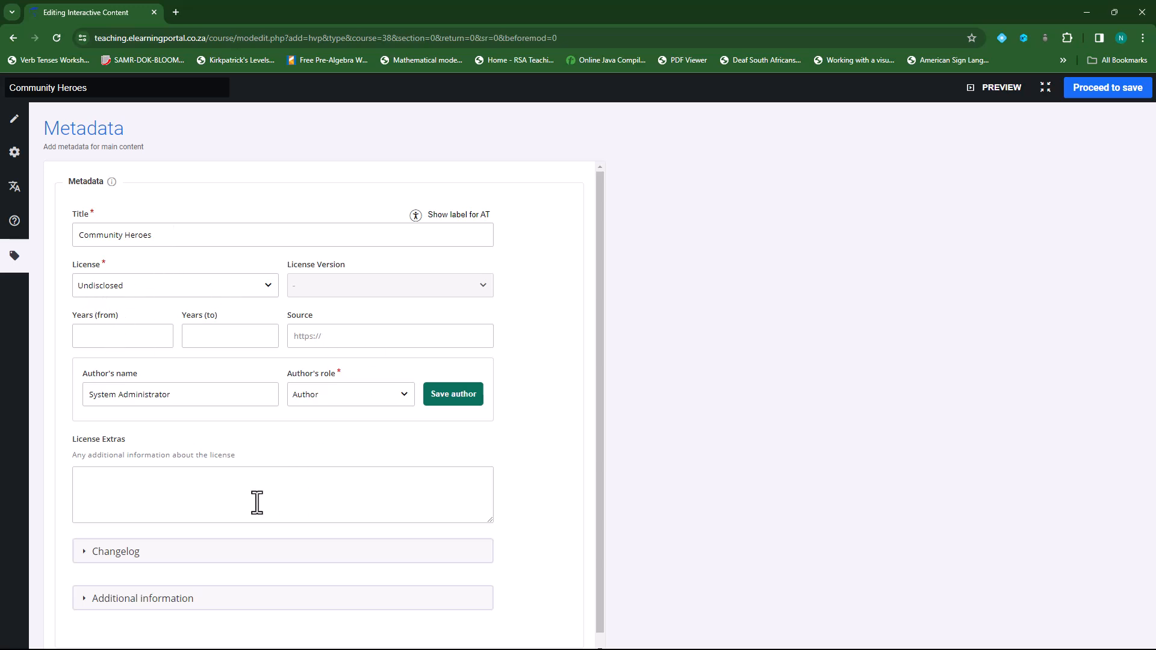
pyautogui.scroll(-1, 265, 476)
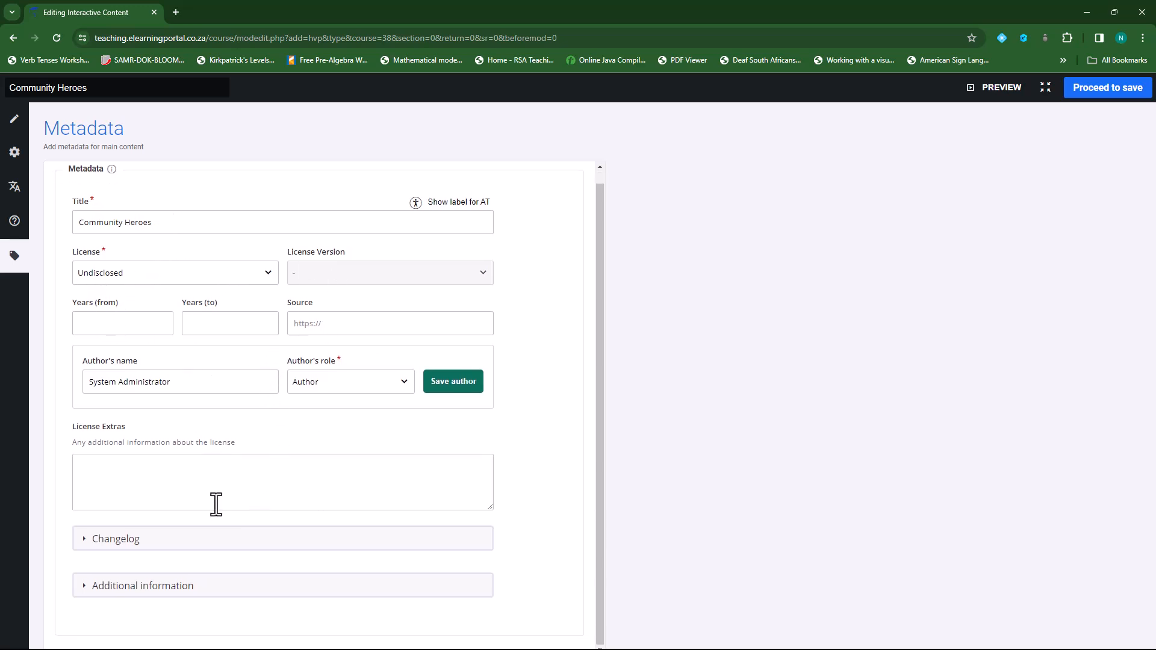
# Return to the content canvas, leave the full-screen editor and look over the Moodle activity form.
pyautogui.click(14, 120)
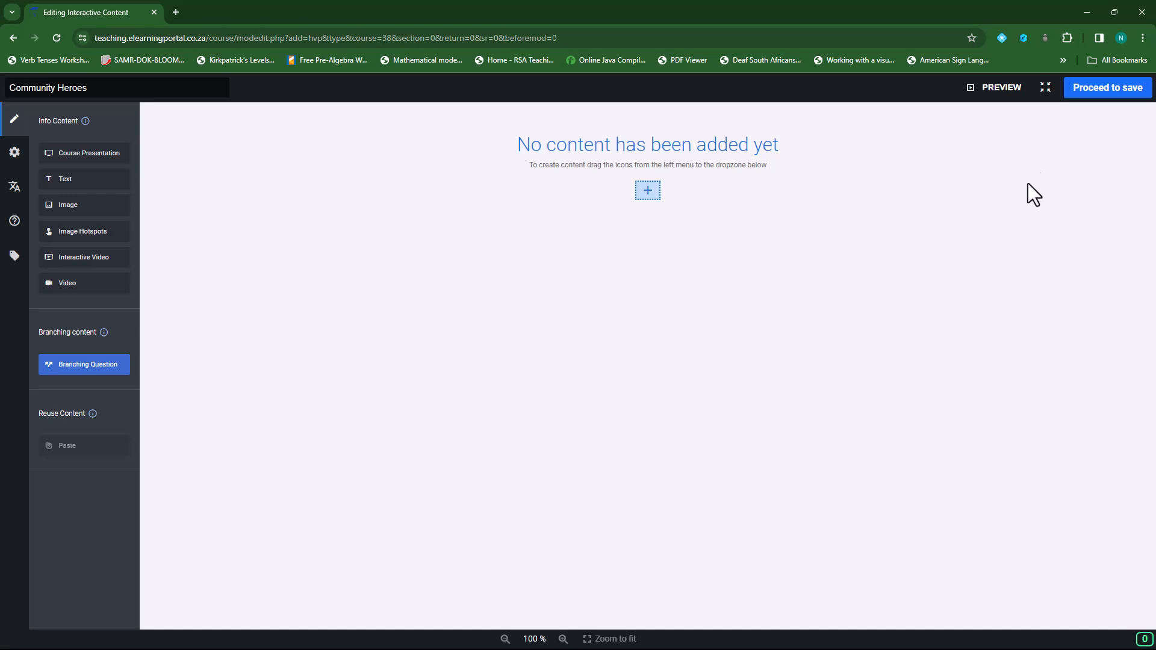
pyautogui.click(1110, 96)
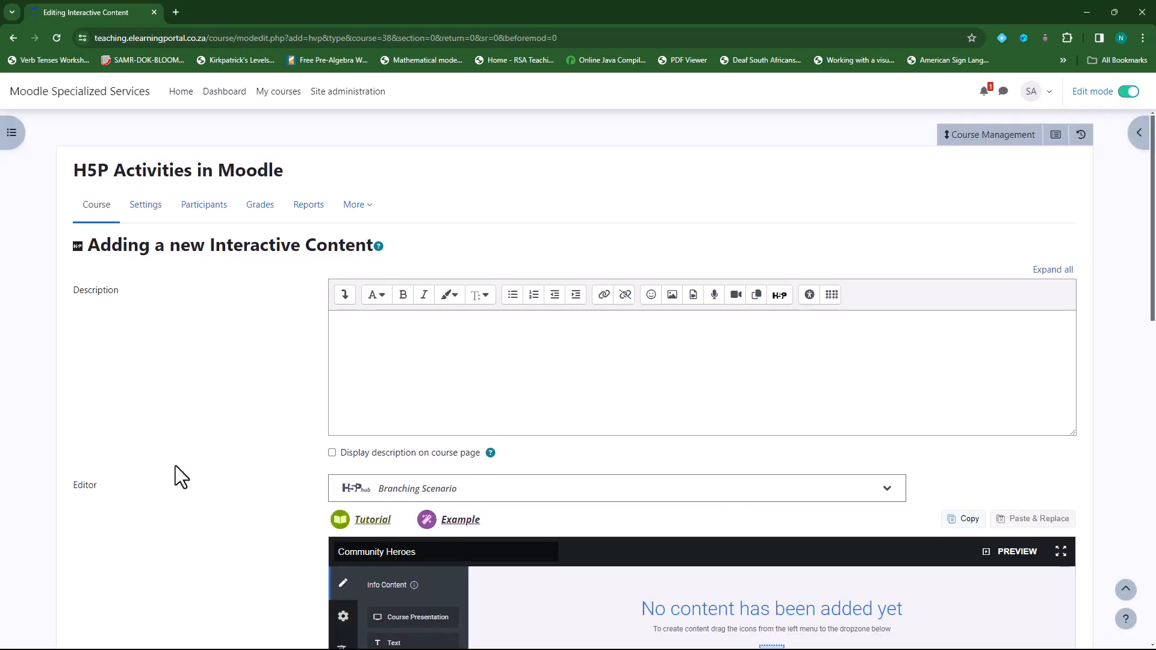
pyautogui.scroll(-5, 175, 474)
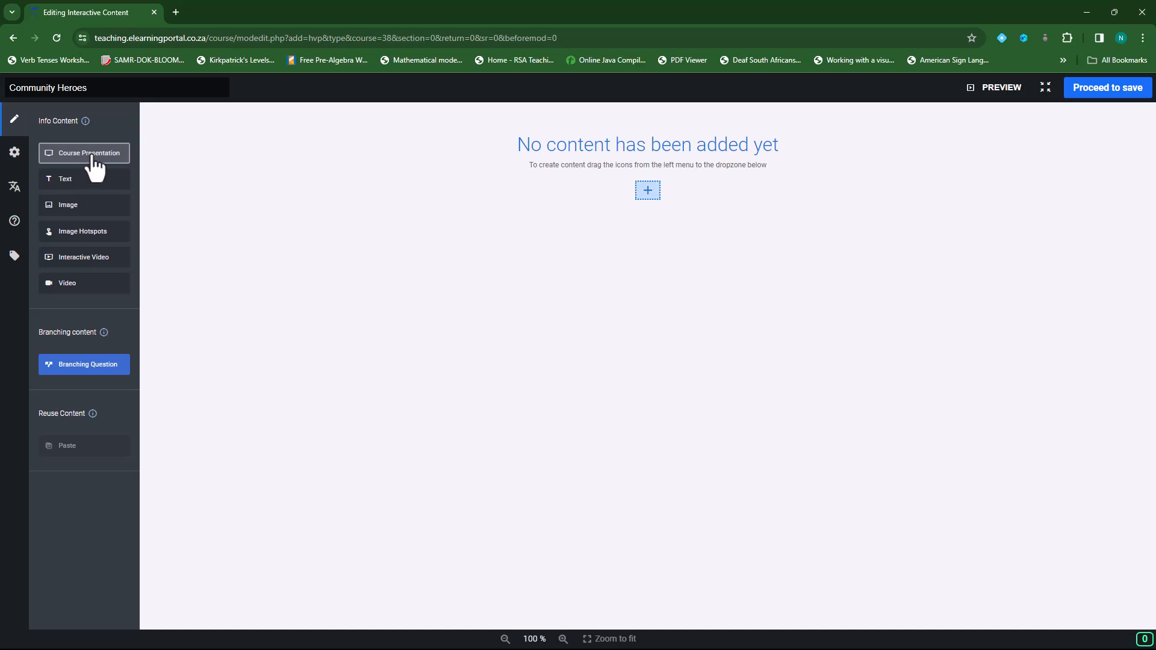
# Add an Image content item to the empty scenario canvas and upload Introduction.png as its image.
pyautogui.moveTo(72, 158); pyautogui.dragTo(80, 190)
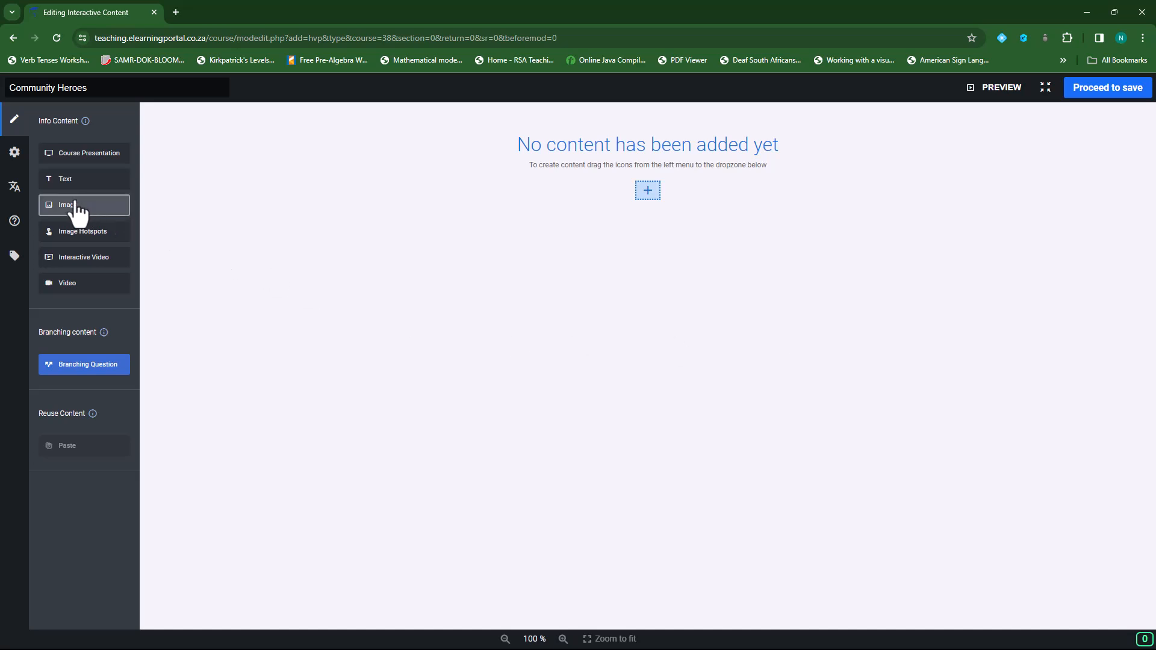
pyautogui.moveTo(75, 205); pyautogui.dragTo(619, 202)
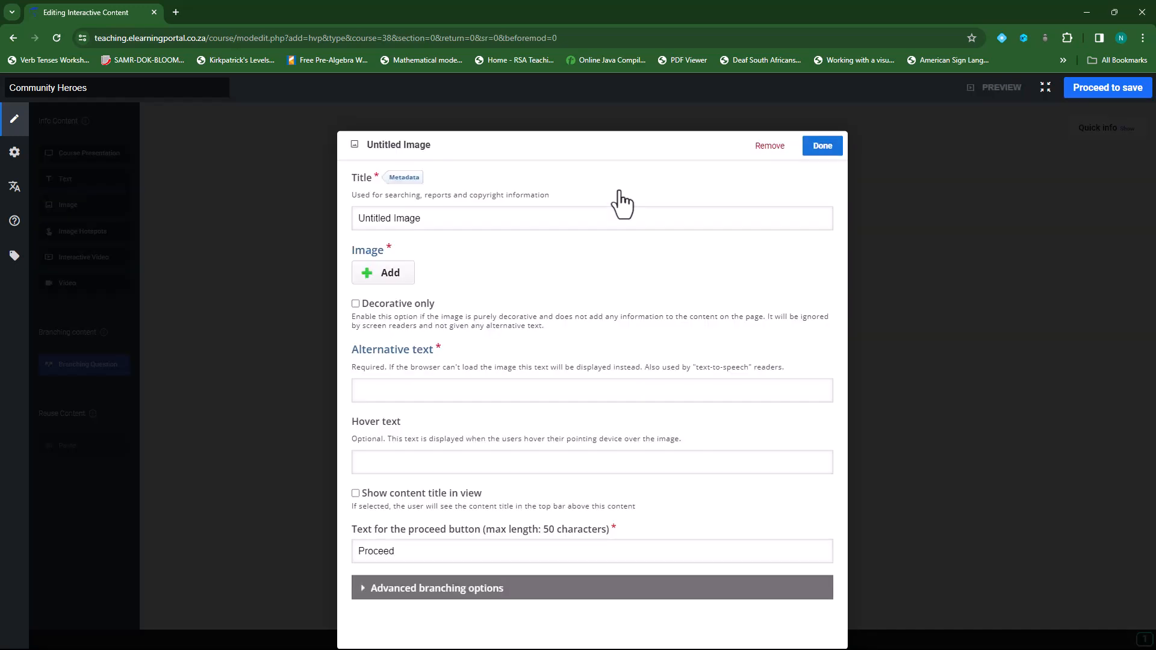
pyautogui.click(379, 275)
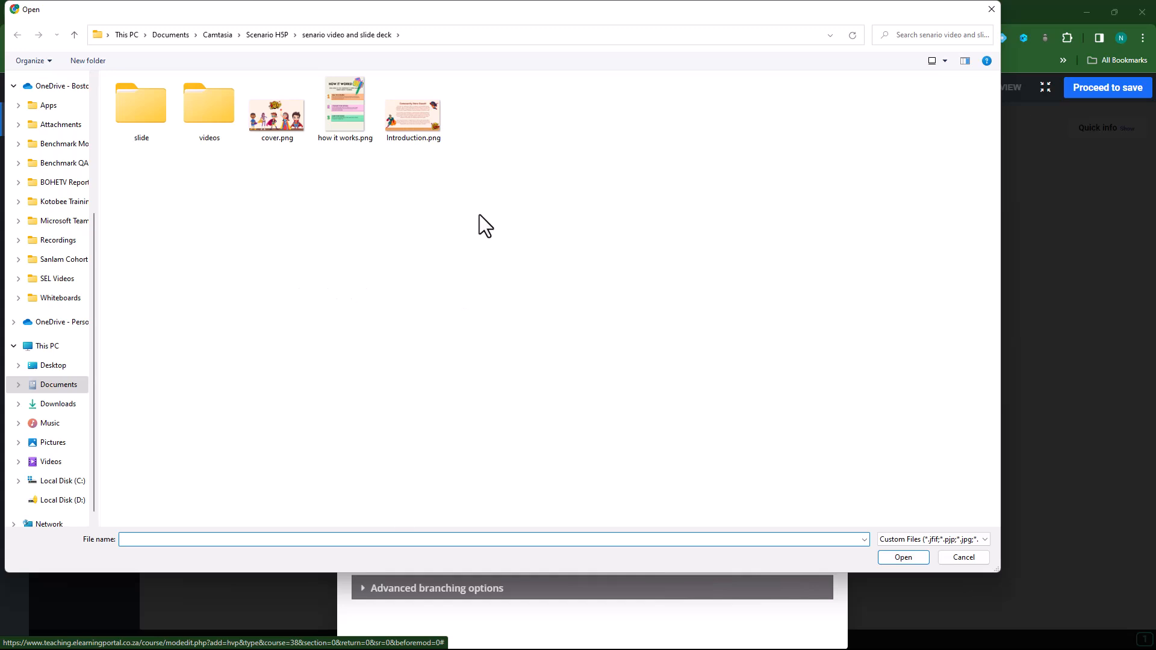
pyautogui.click(417, 122)
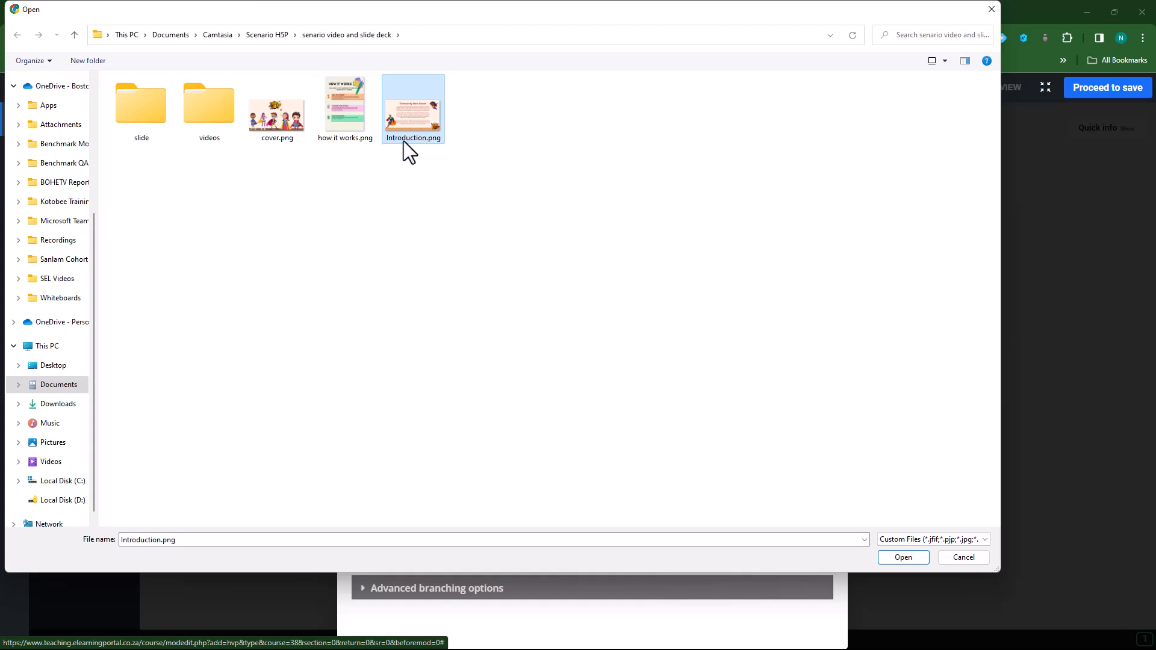
pyautogui.click(910, 557)
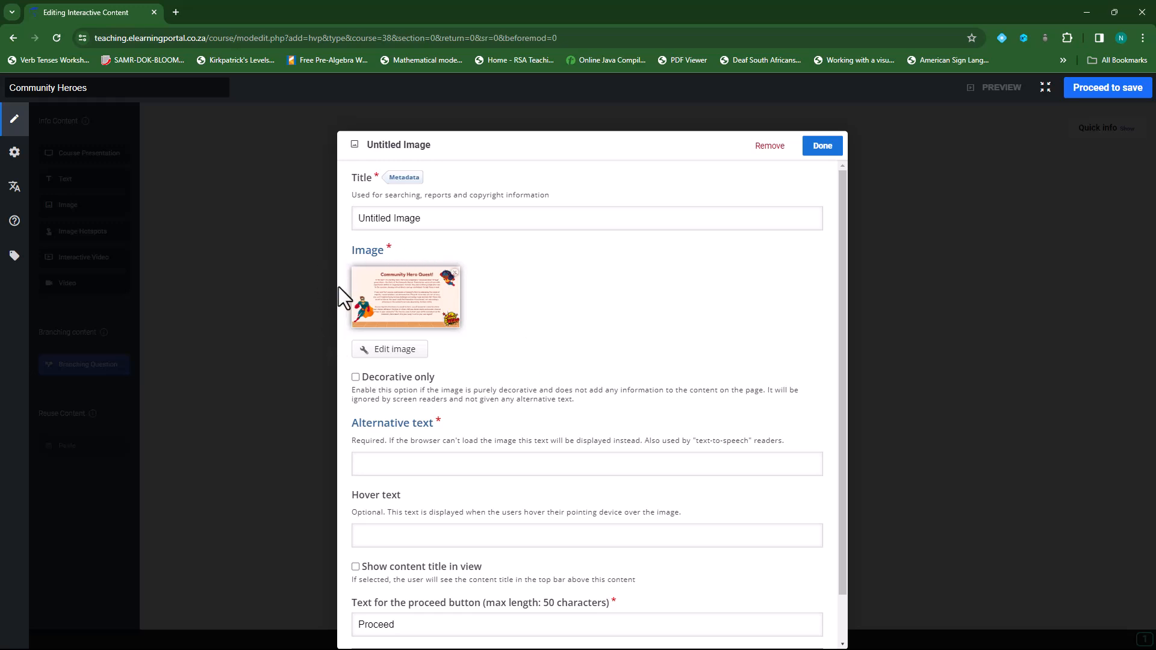
# Title the image item "Intro Image" and reuse that title as its alternative text.
pyautogui.moveTo(393, 220); pyautogui.dragTo(336, 219)
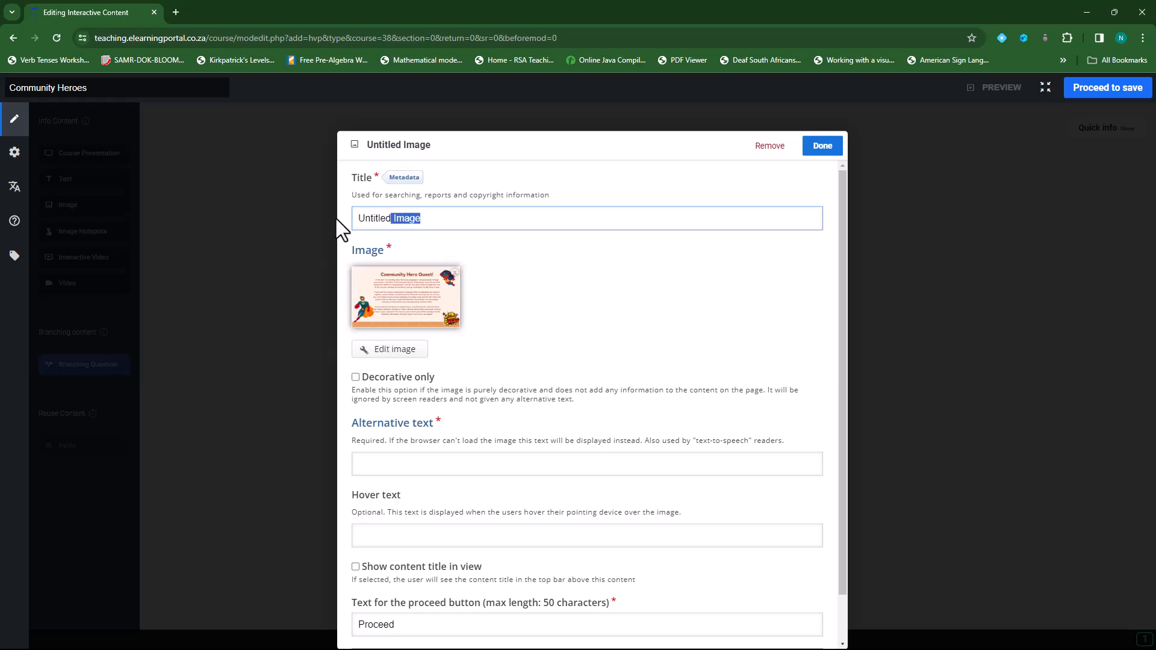
pyautogui.moveTo(434, 218); pyautogui.dragTo(348, 217)
pyautogui.write('Intro Image')
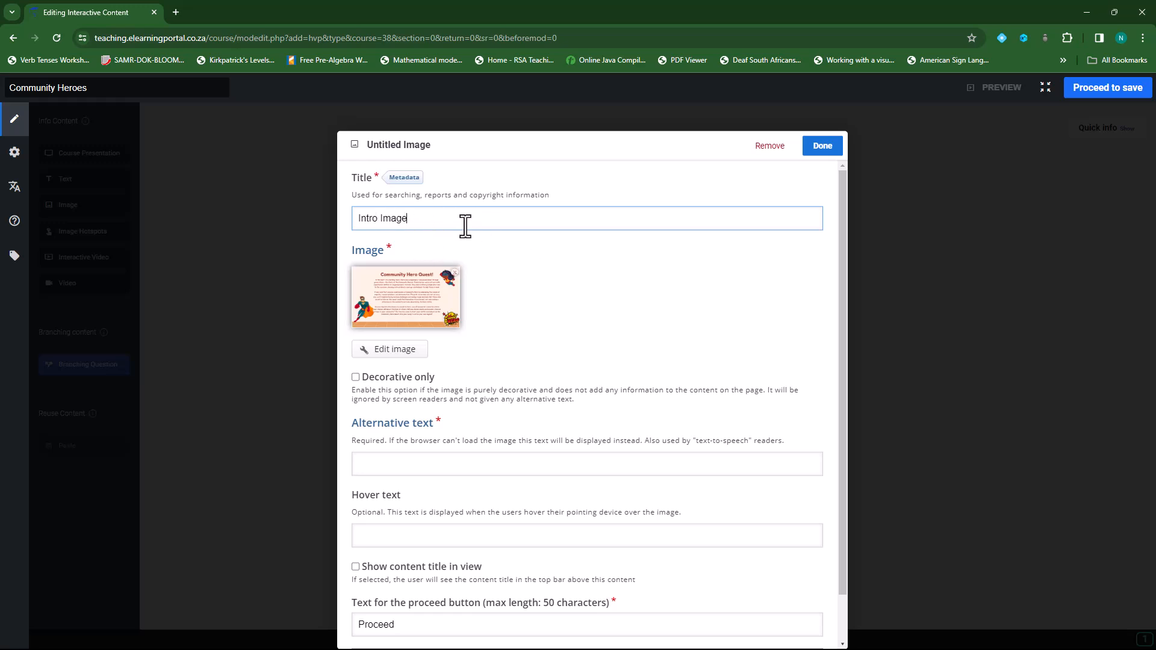
pyautogui.scroll(-1, 537, 315)
pyautogui.click(437, 412)
pyautogui.moveTo(385, 171); pyautogui.dragTo(338, 171)
pyautogui.hotkey('ctrl', 'c')
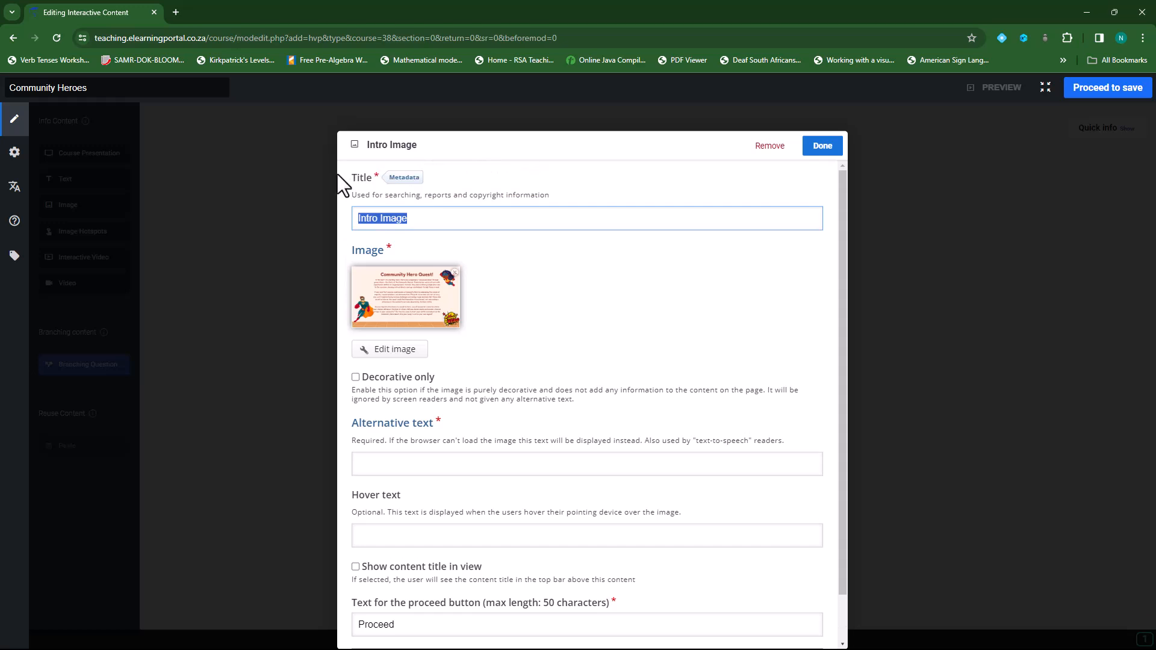
pyautogui.click(497, 464)
pyautogui.hotkey('ctrl', 'v')
# Review the image item's proceed button text and advanced branching options, keep their defaults and save the item.
pyautogui.scroll(-1, 529, 415)
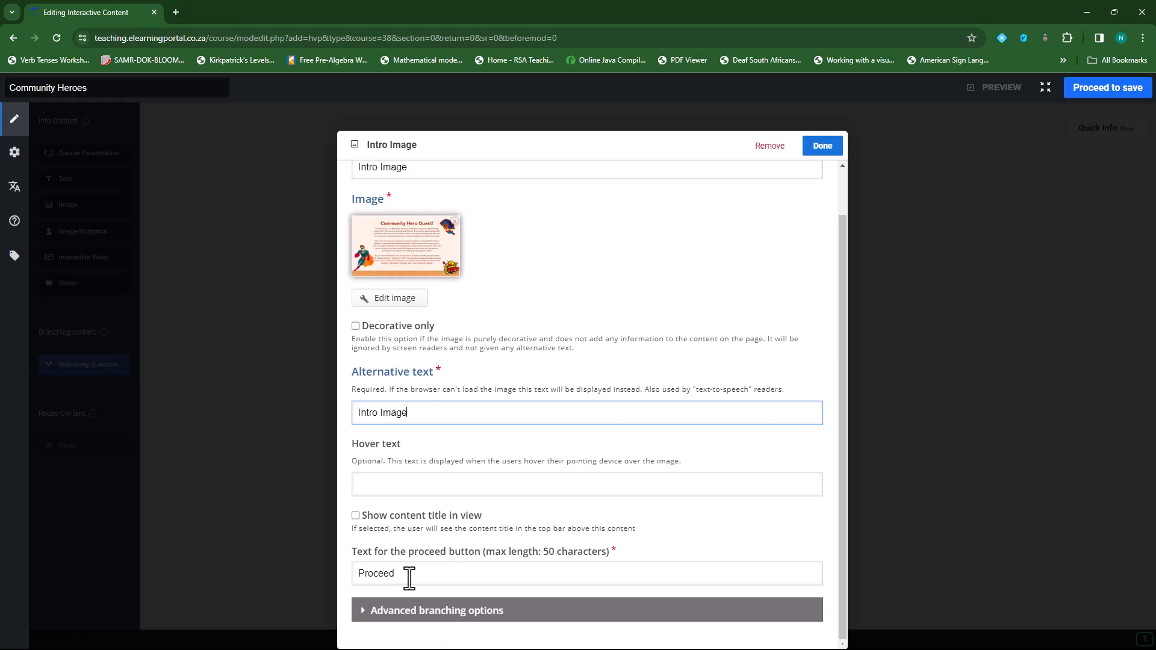
pyautogui.click(433, 576)
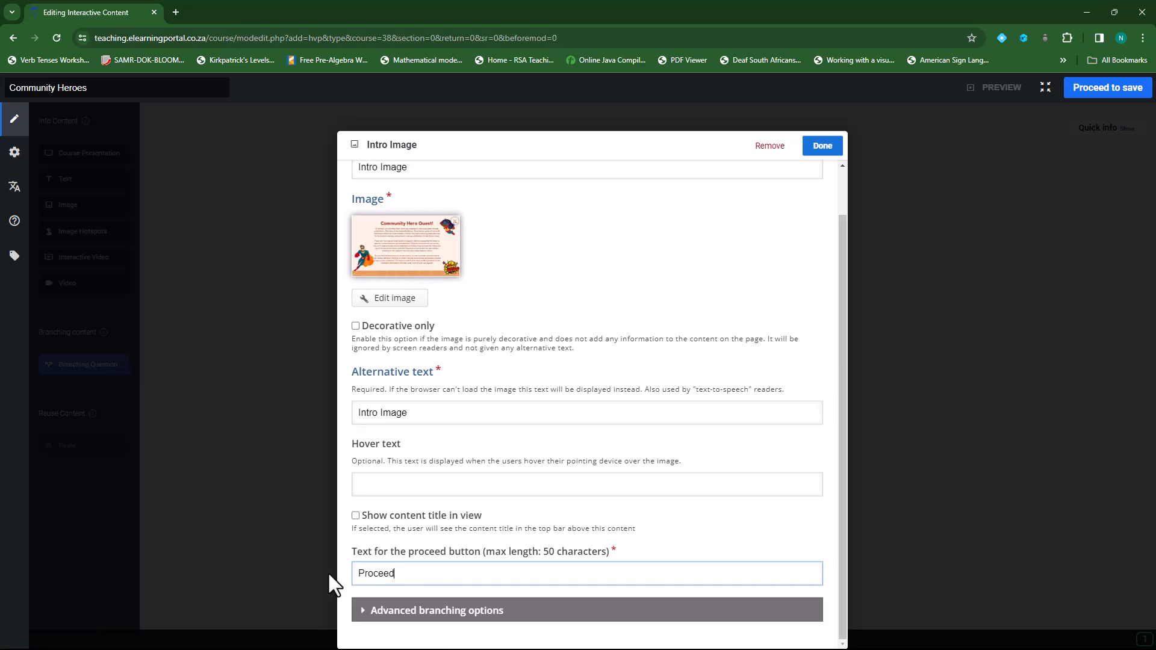
pyautogui.doubleClick(385, 575)
pyautogui.click(402, 575)
pyautogui.click(362, 610)
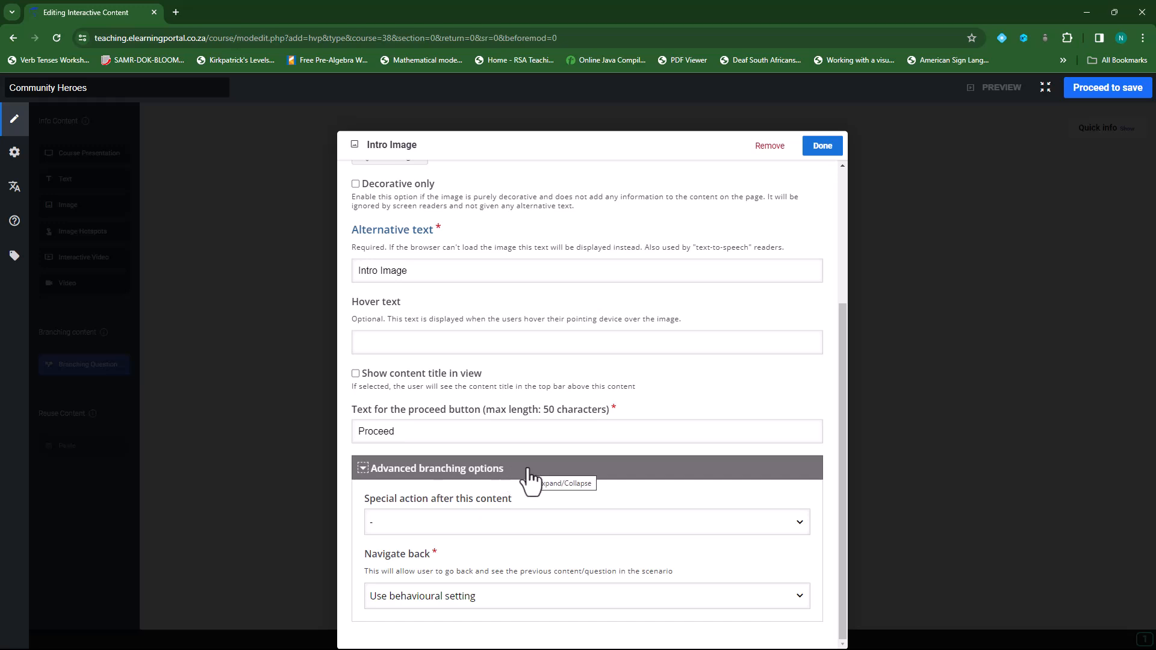
pyautogui.click(554, 523)
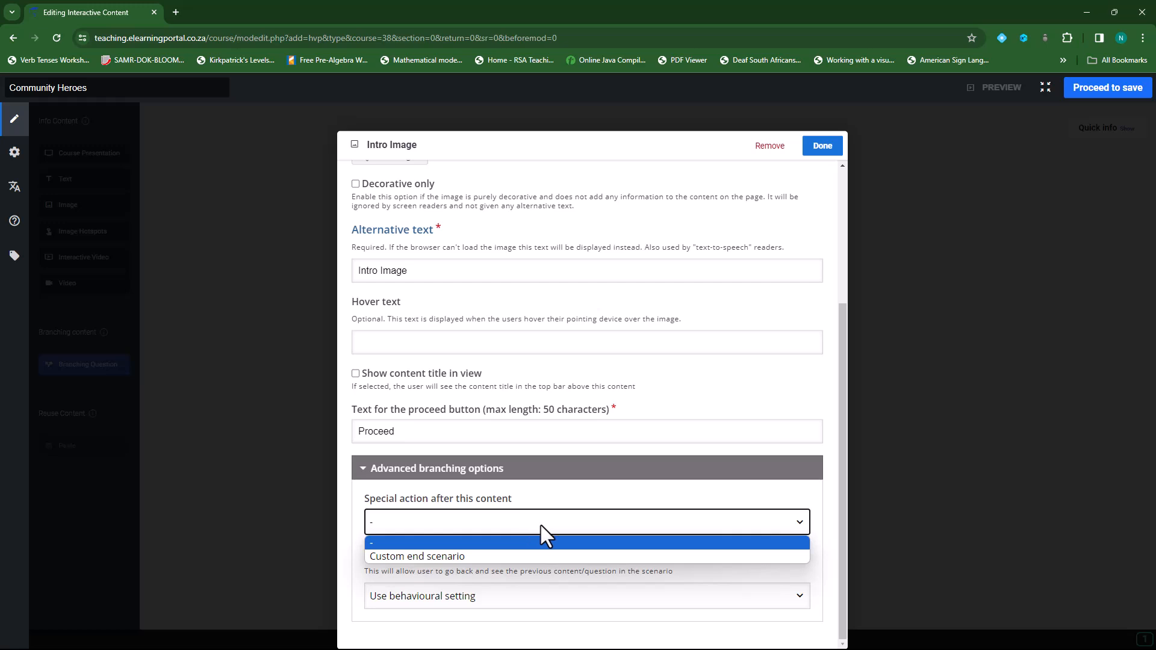
pyautogui.click(503, 518)
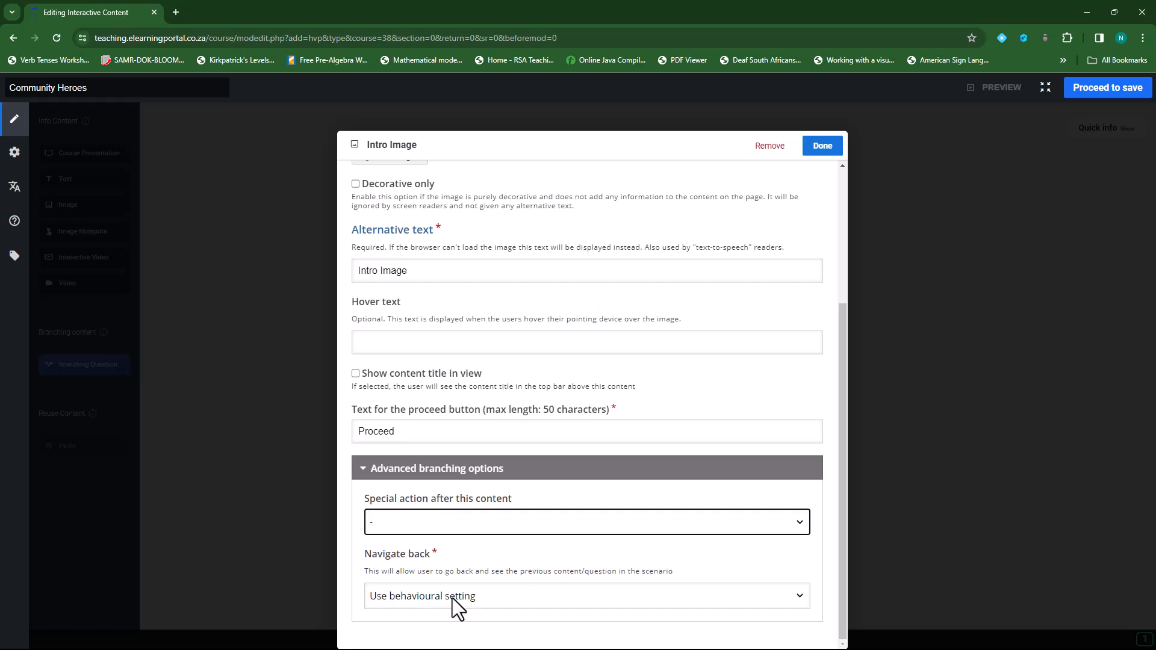
pyautogui.click(482, 595)
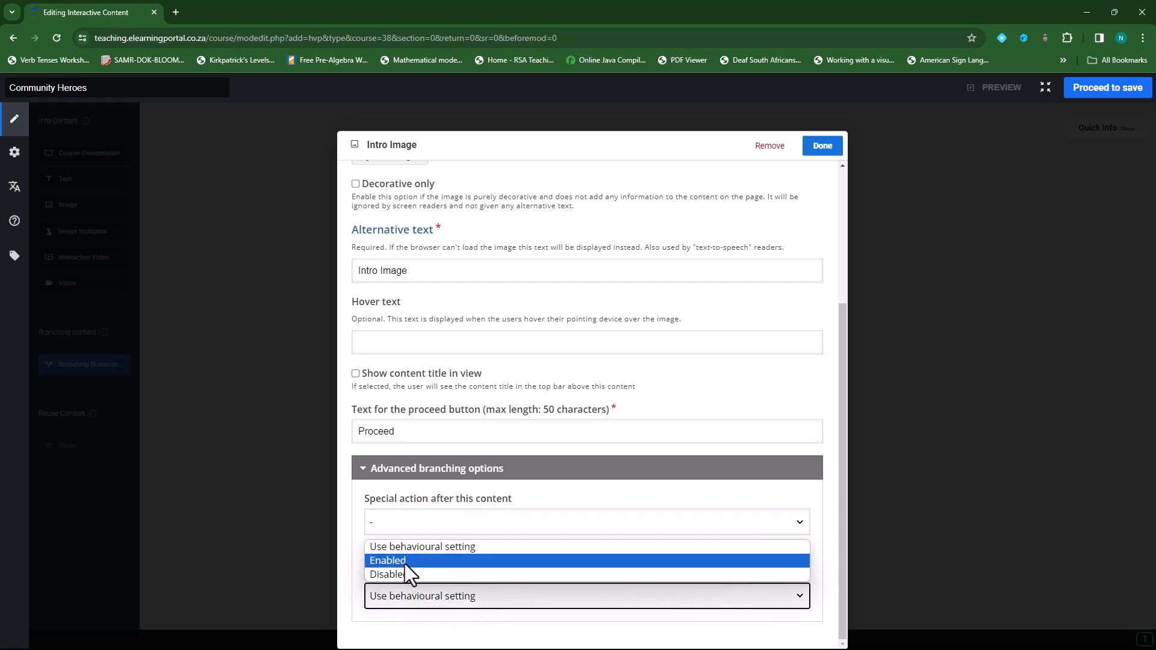
pyautogui.click(345, 537)
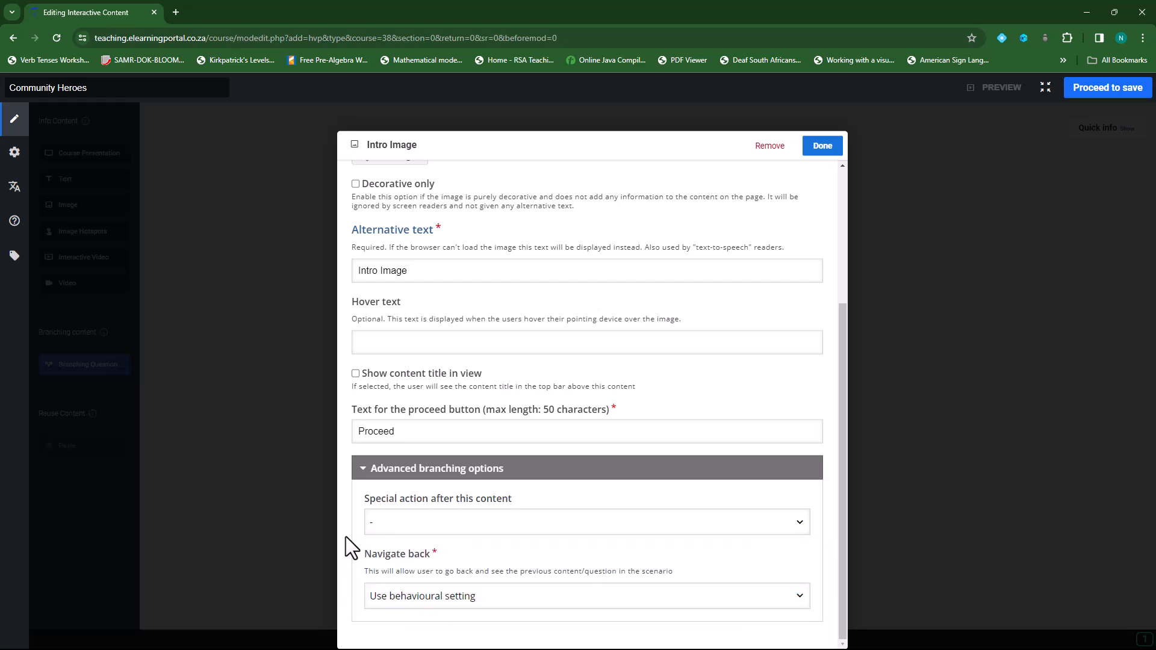
pyautogui.click(823, 147)
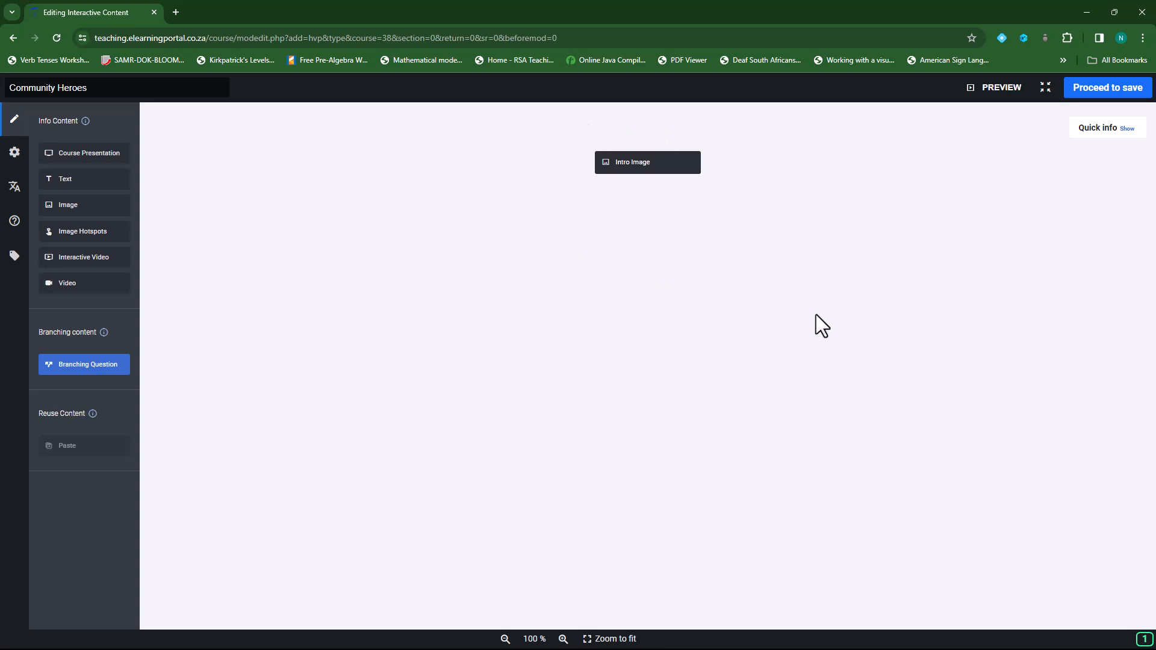
# Preview the scenario from its start screen to the end and again from Intro Image, and return to editing.
pyautogui.click(997, 89)
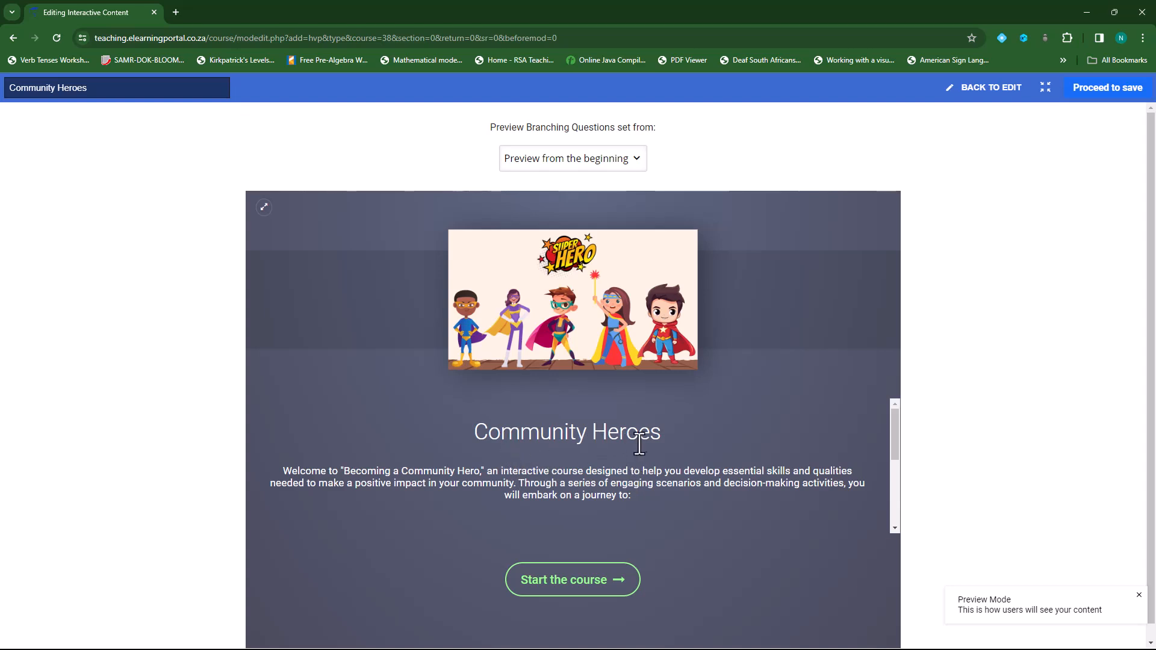
pyautogui.scroll(-2, 636, 474)
pyautogui.scroll(-2, 636, 473)
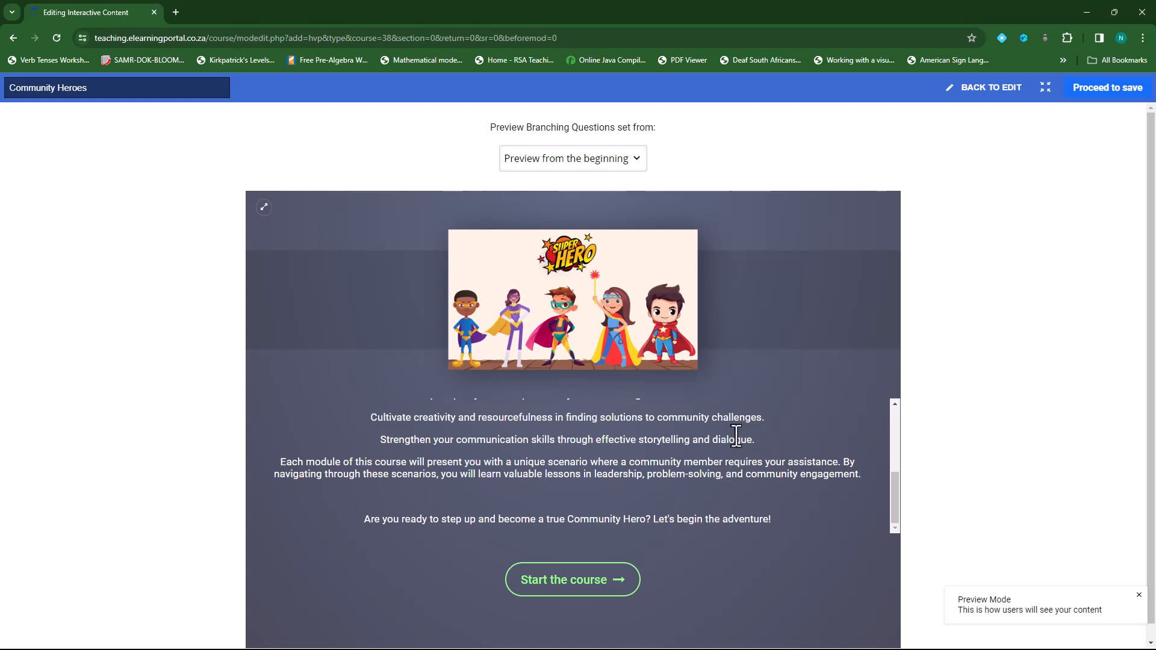
pyautogui.click(585, 584)
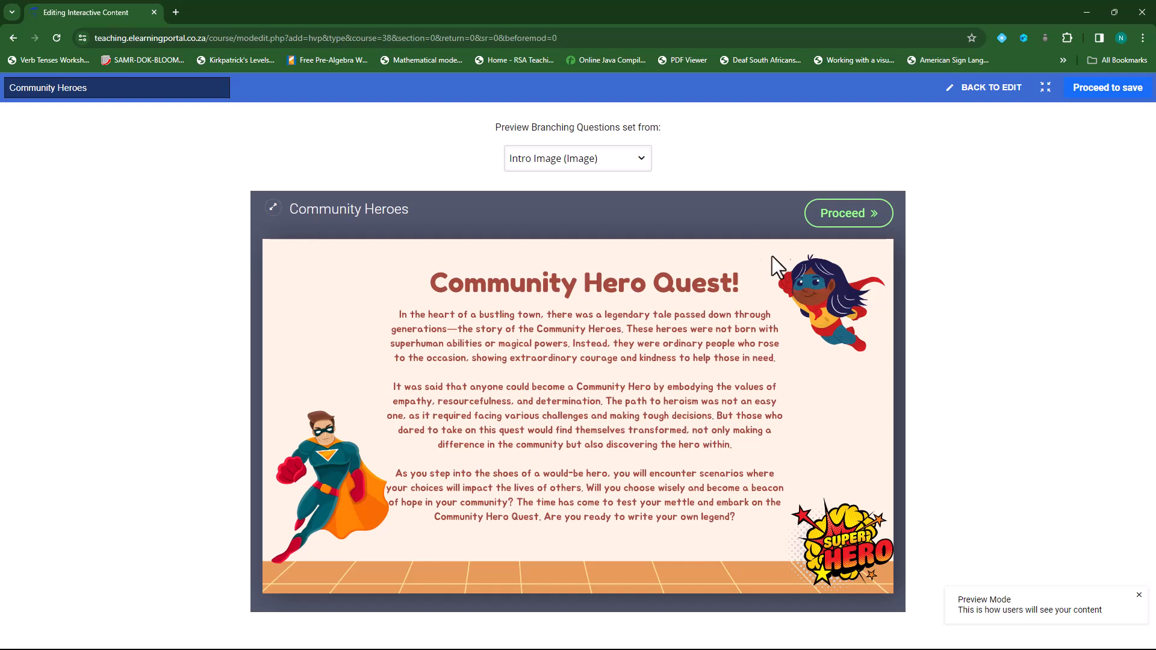
pyautogui.click(866, 223)
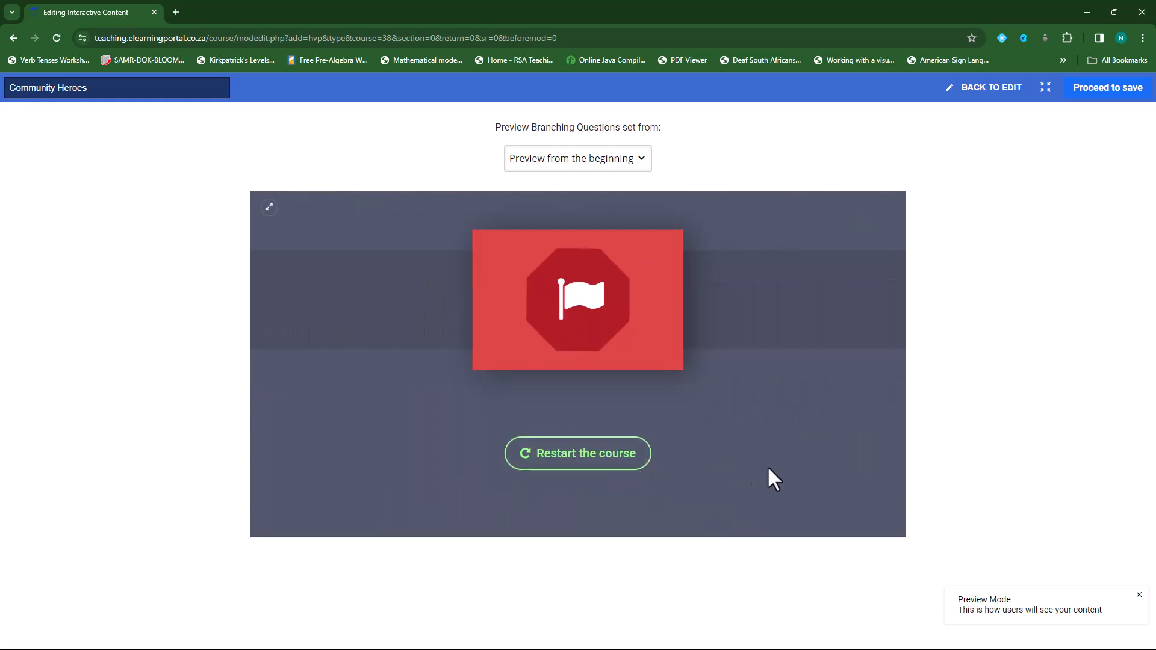
pyautogui.click(641, 159)
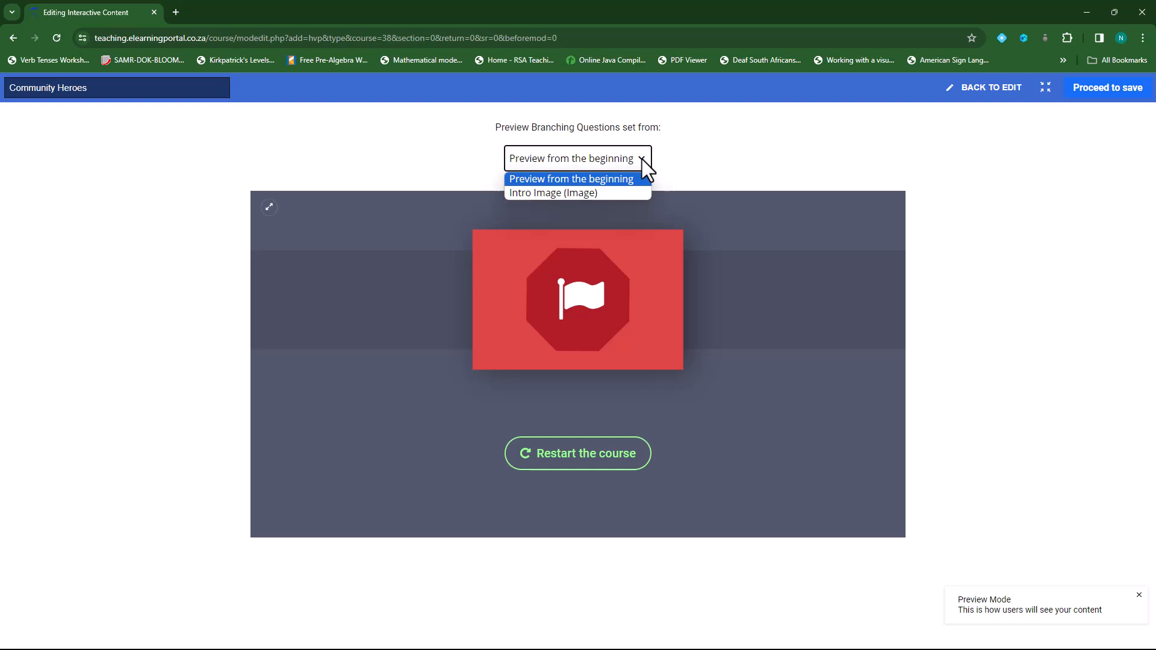
pyautogui.click(603, 191)
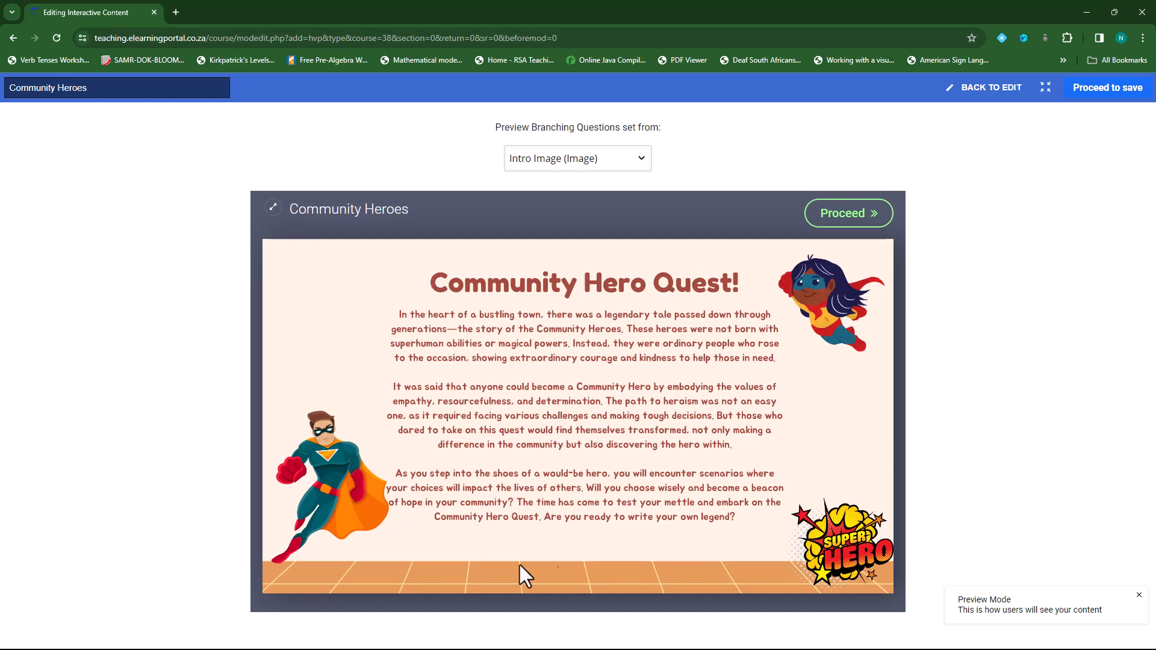
pyautogui.click(989, 90)
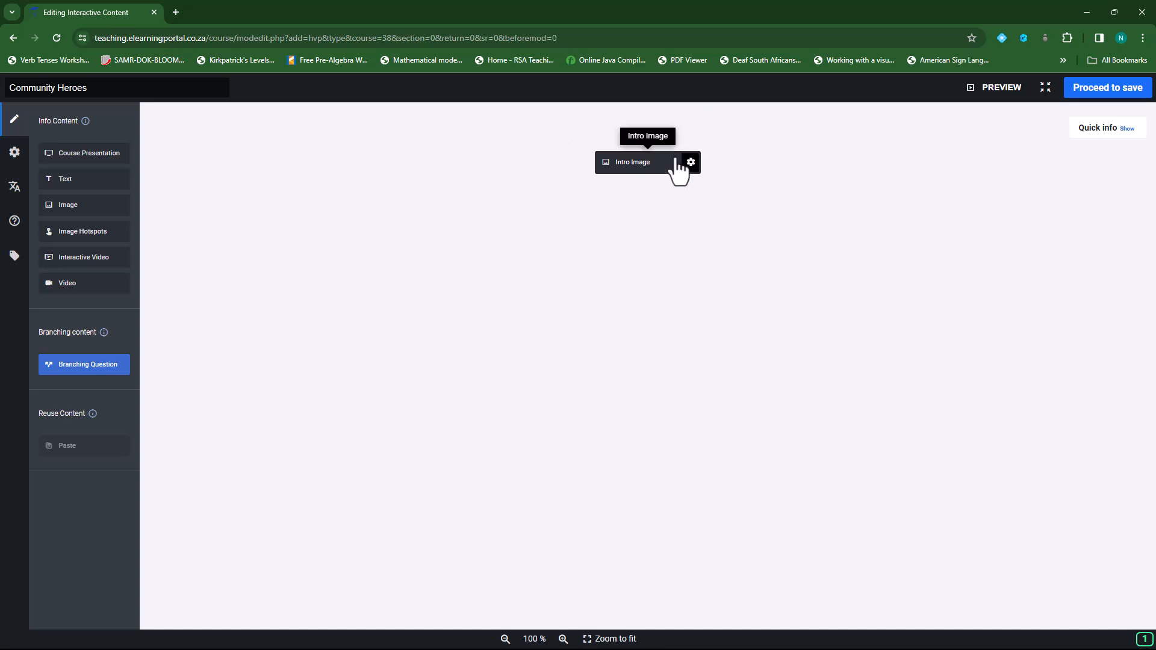
# Look over the Intro Image node's content options and its edit form, and close the form.
pyautogui.click(691, 168)
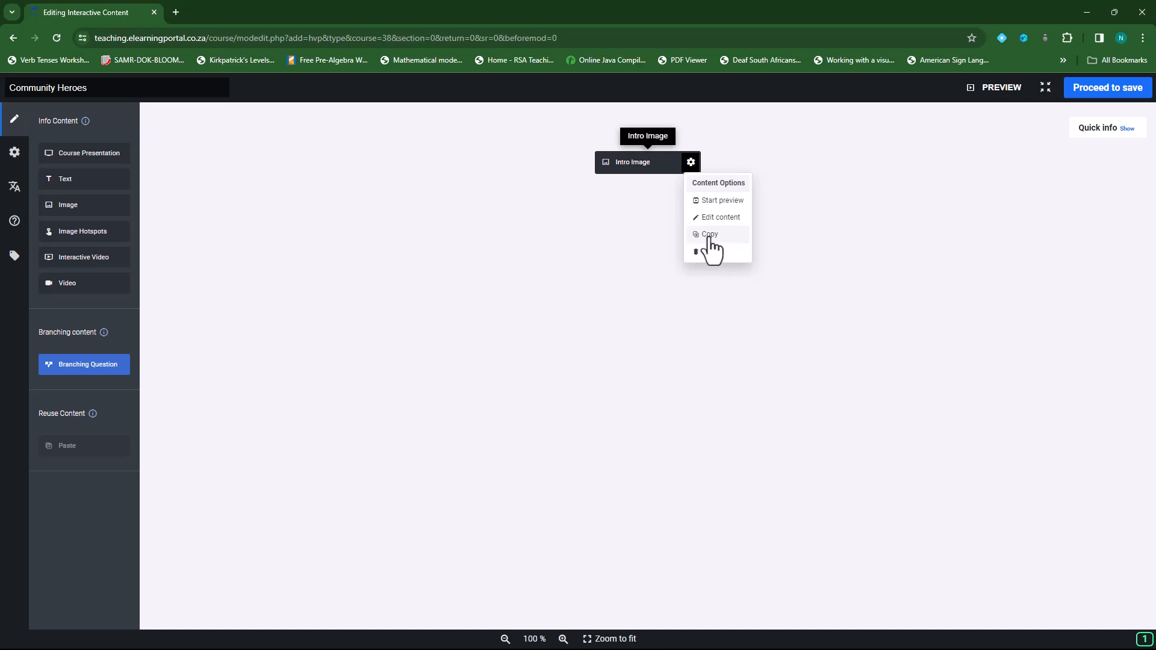
pyautogui.click(720, 217)
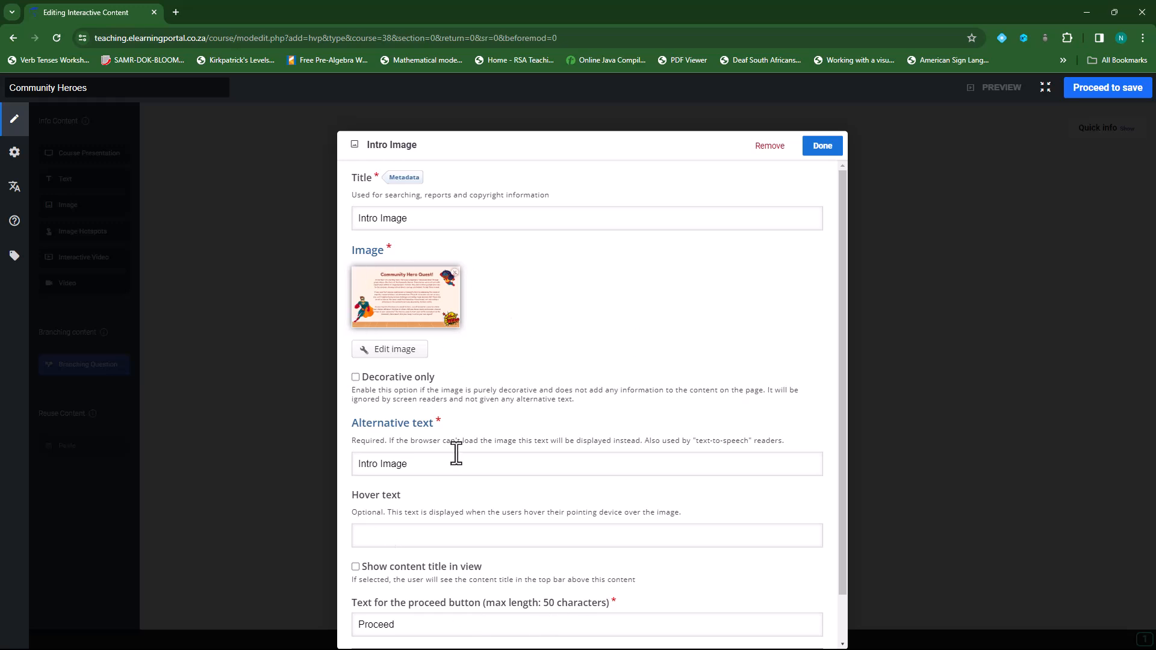
pyautogui.click(822, 145)
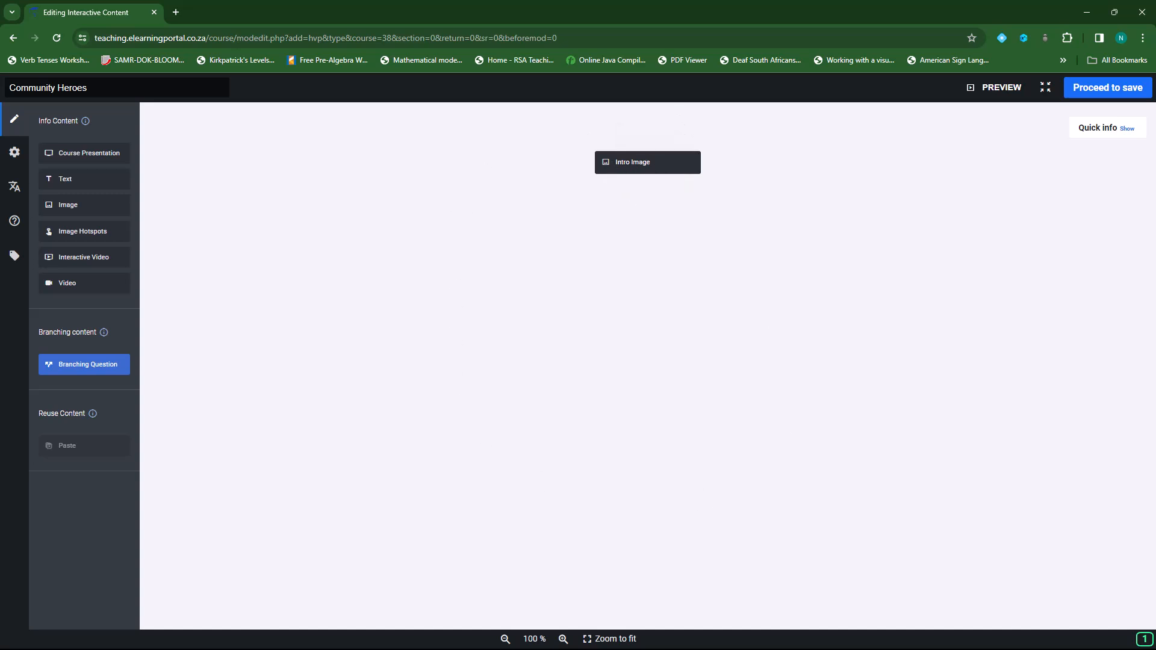
# Switch to the Scenario.docx storyline in Word and review the course details, Pre-Intro and the content that follows.
pyautogui.hotkey('alt', 'Tab')
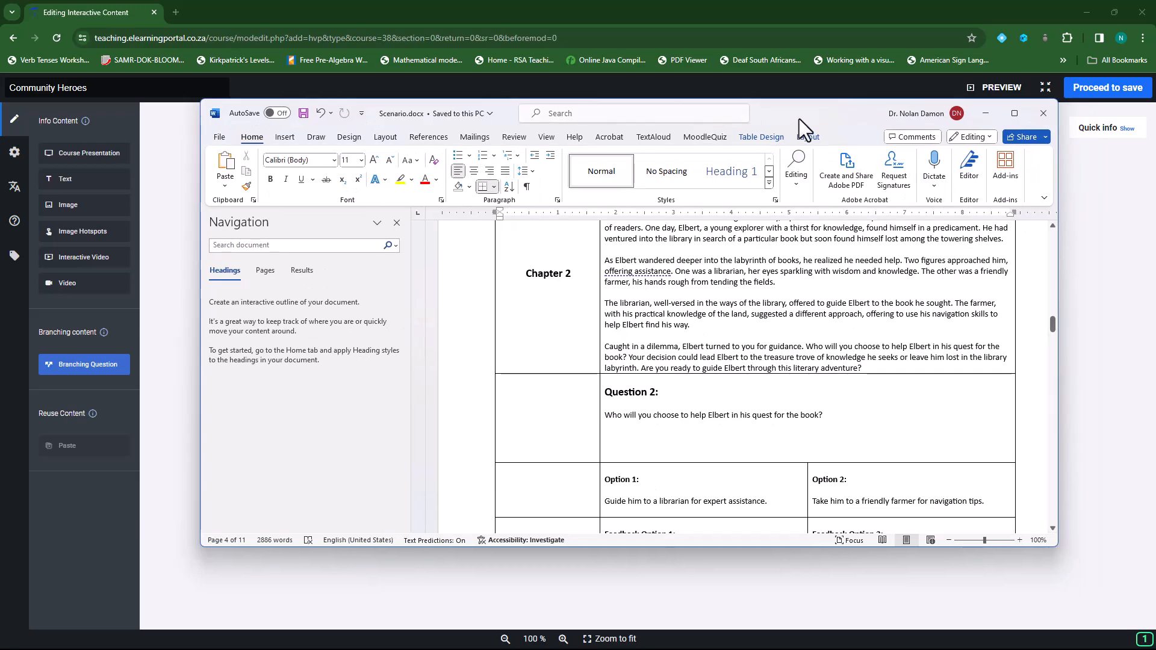
pyautogui.doubleClick(803, 113)
pyautogui.scroll(20, 562, 304)
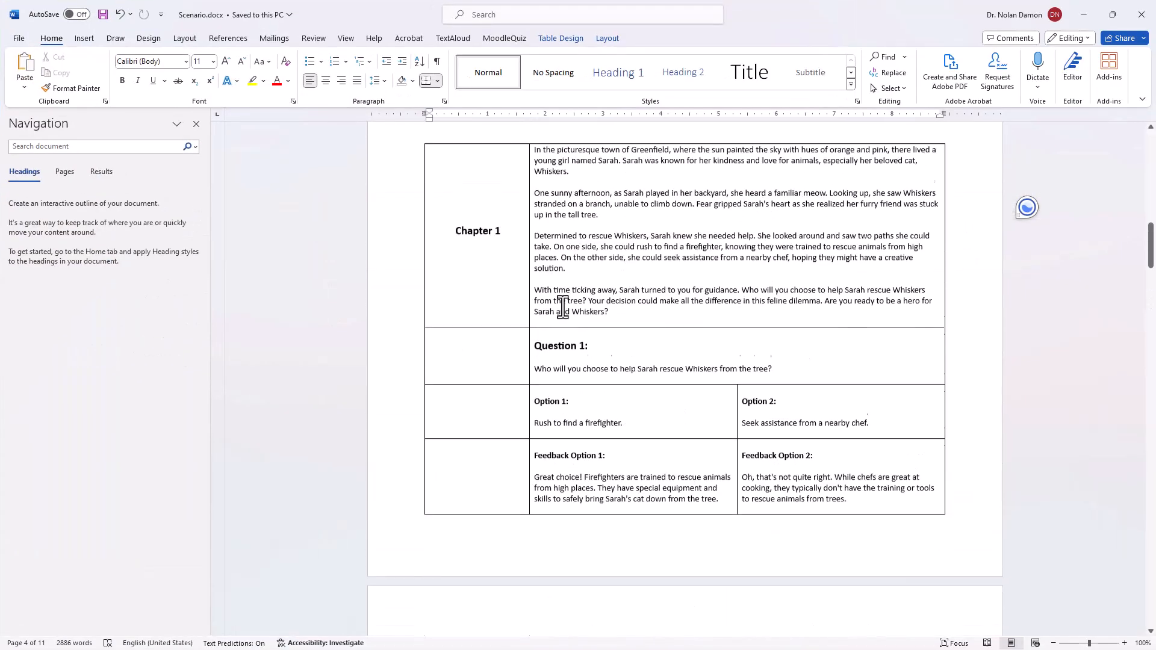
pyautogui.scroll(15, 562, 304)
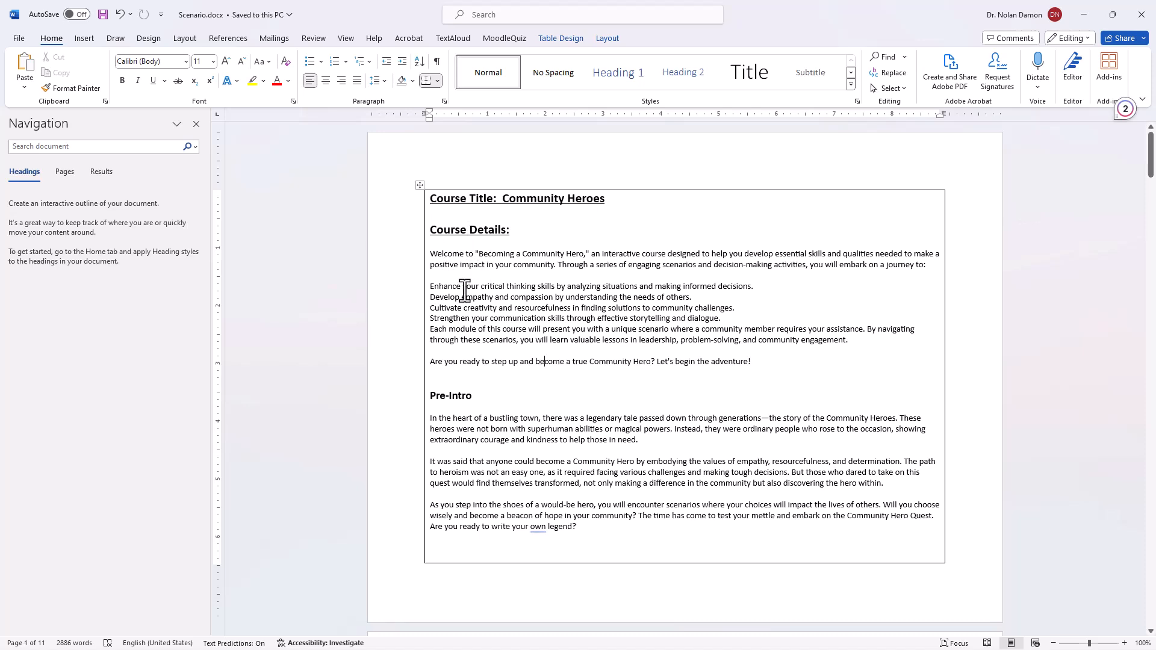
pyautogui.scroll(-2, 543, 414)
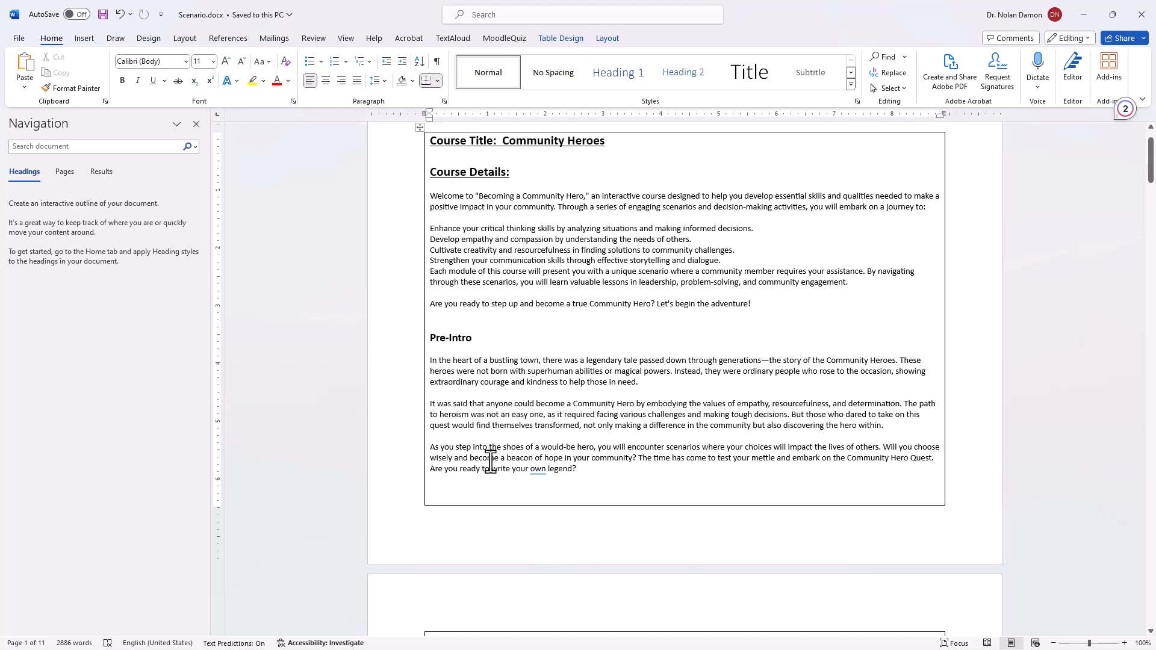
pyautogui.scroll(-8, 490, 464)
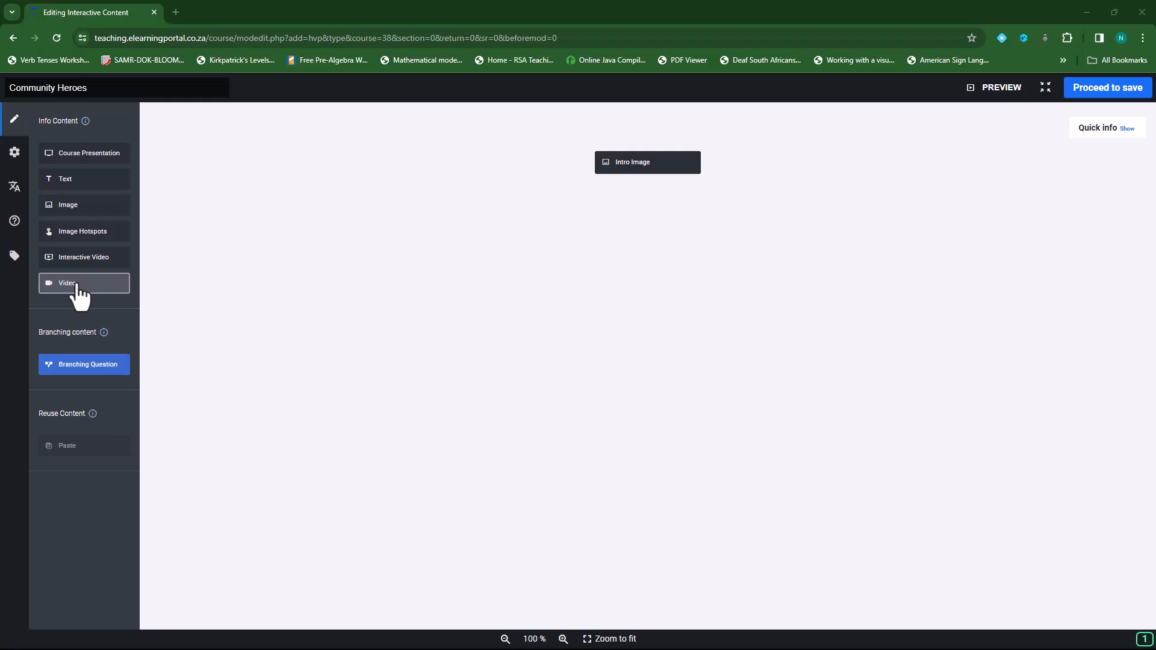
# Add a Video content item beneath Intro Image in the scenario and title it "Intro Video".
pyautogui.moveTo(85, 284); pyautogui.dragTo(651, 196)
pyautogui.moveTo(615, 136); pyautogui.dragTo(626, 100)
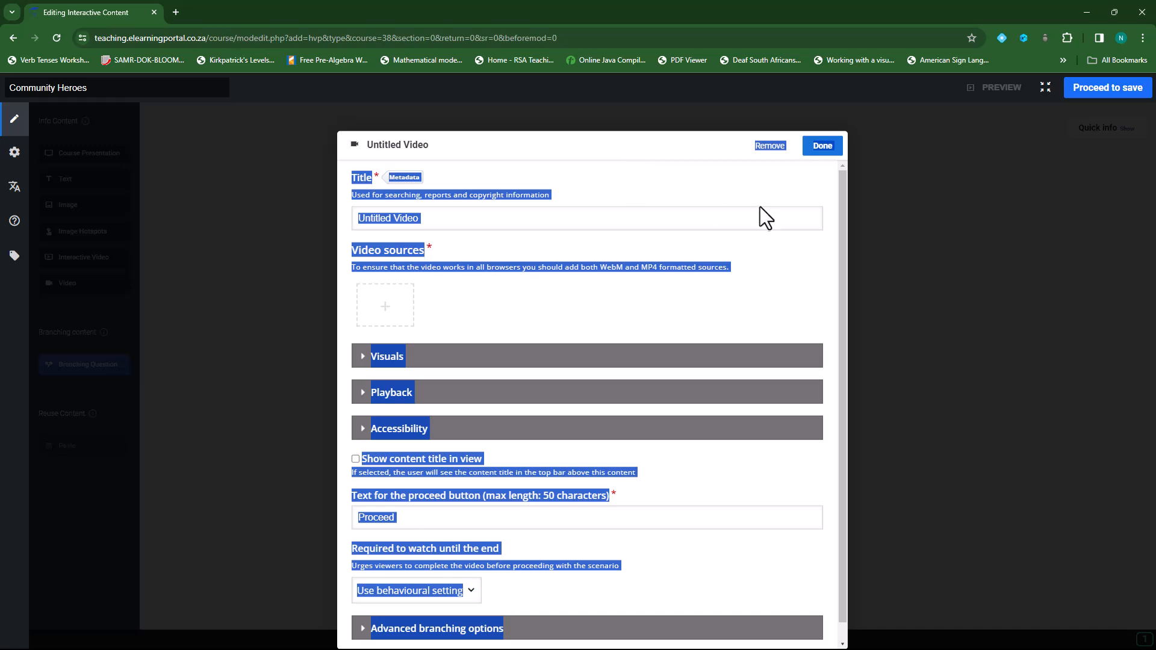
pyautogui.click(776, 272)
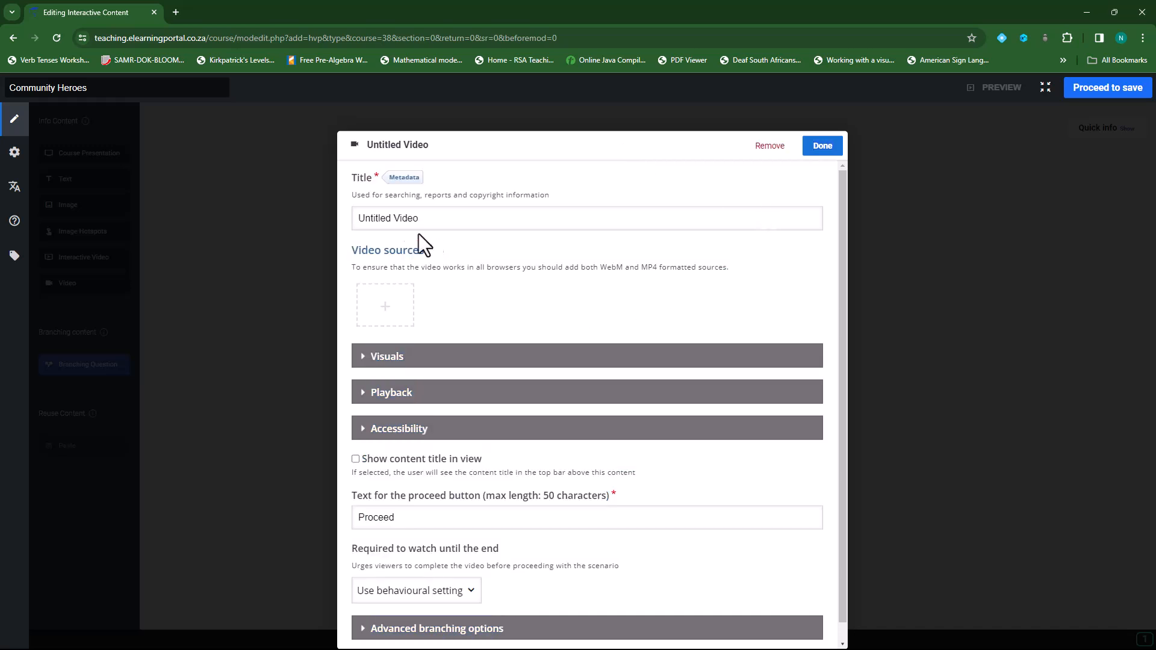
pyautogui.moveTo(394, 218); pyautogui.dragTo(354, 219)
pyautogui.write('Intro')
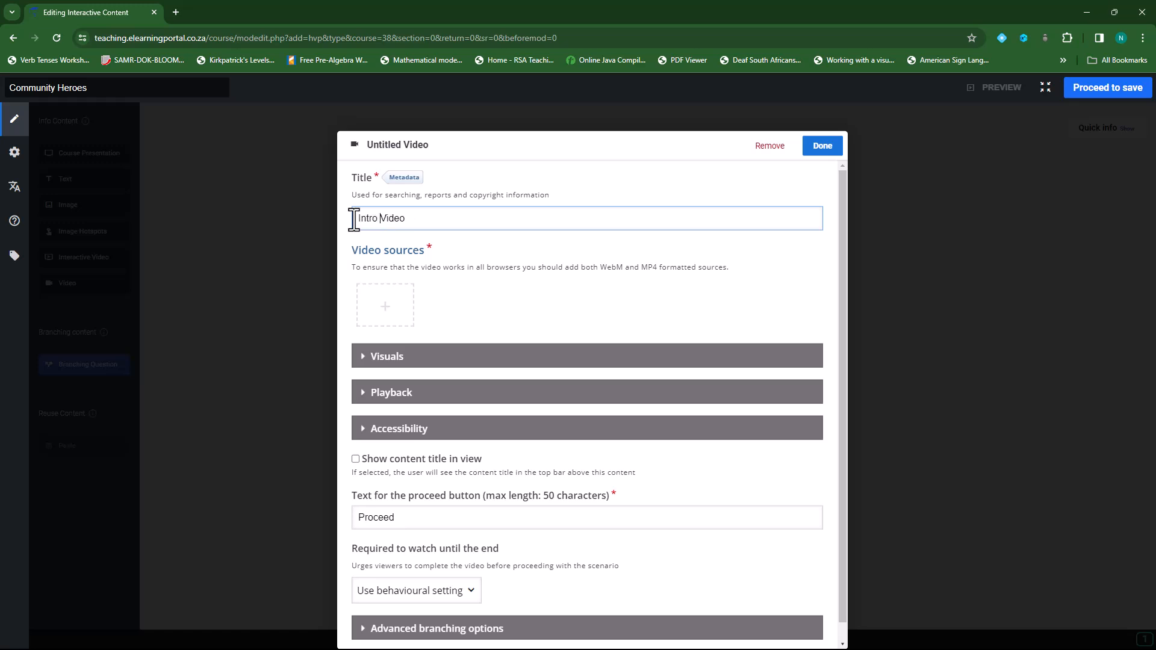
# Upload Intro.mp4 as the video source of the Intro Video item.
pyautogui.click(383, 306)
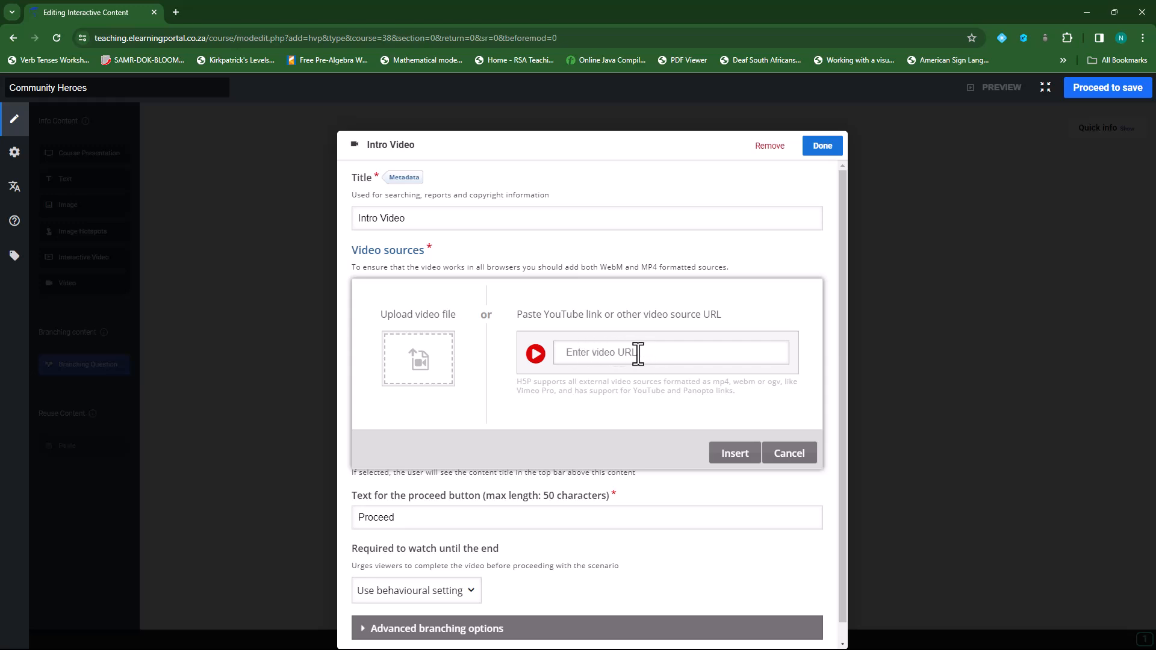
pyautogui.click(418, 360)
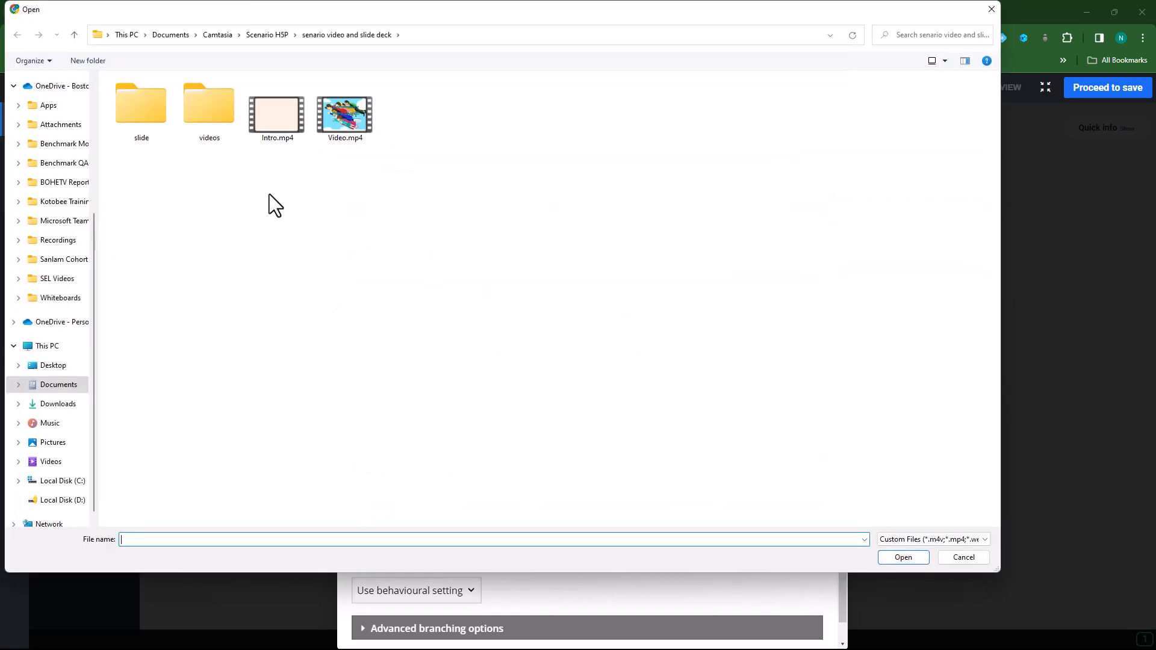
pyautogui.click(272, 113)
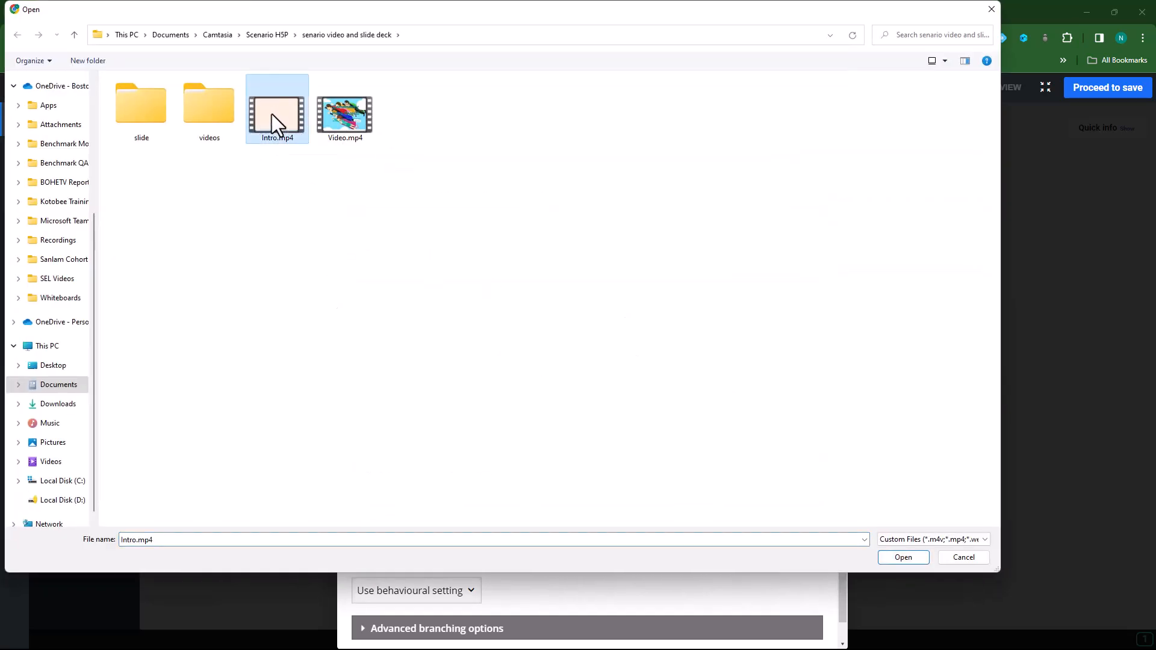
pyautogui.click(900, 559)
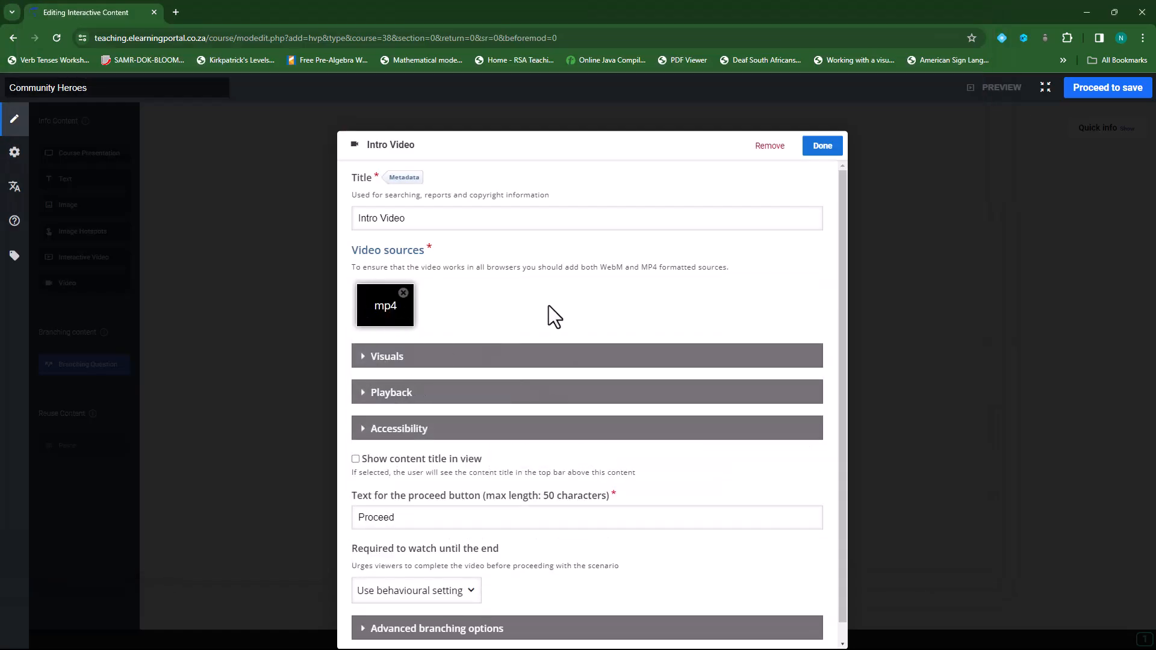
# Add cover.png as the poster image in the Intro Video's visual settings.
pyautogui.click(363, 356)
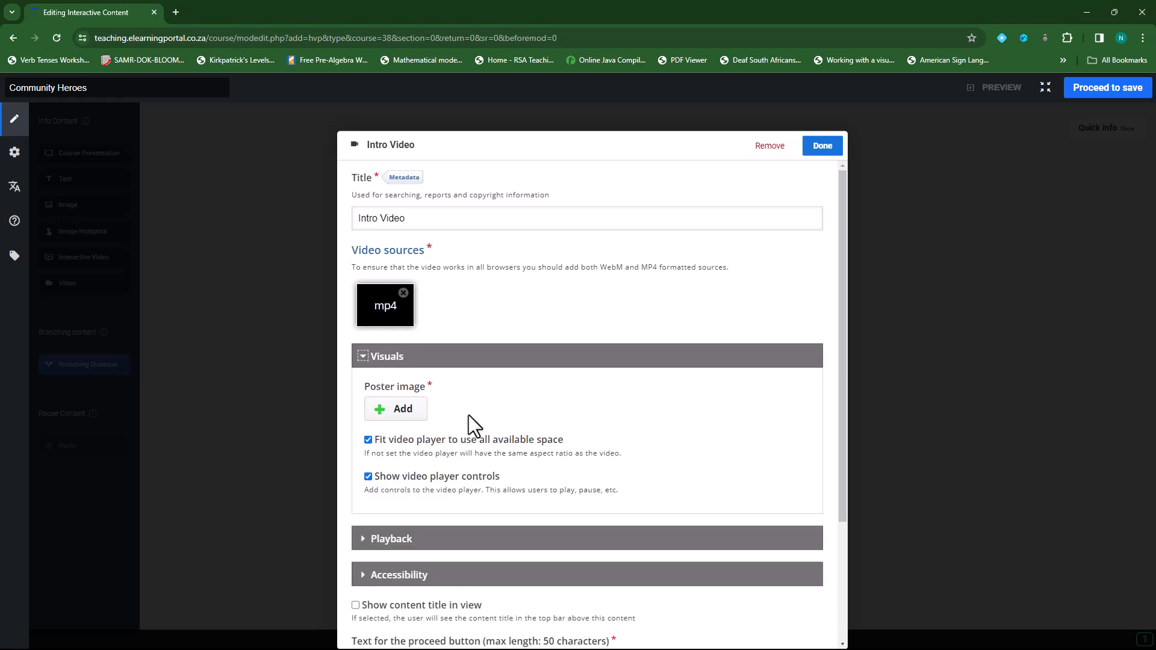
pyautogui.click(407, 420)
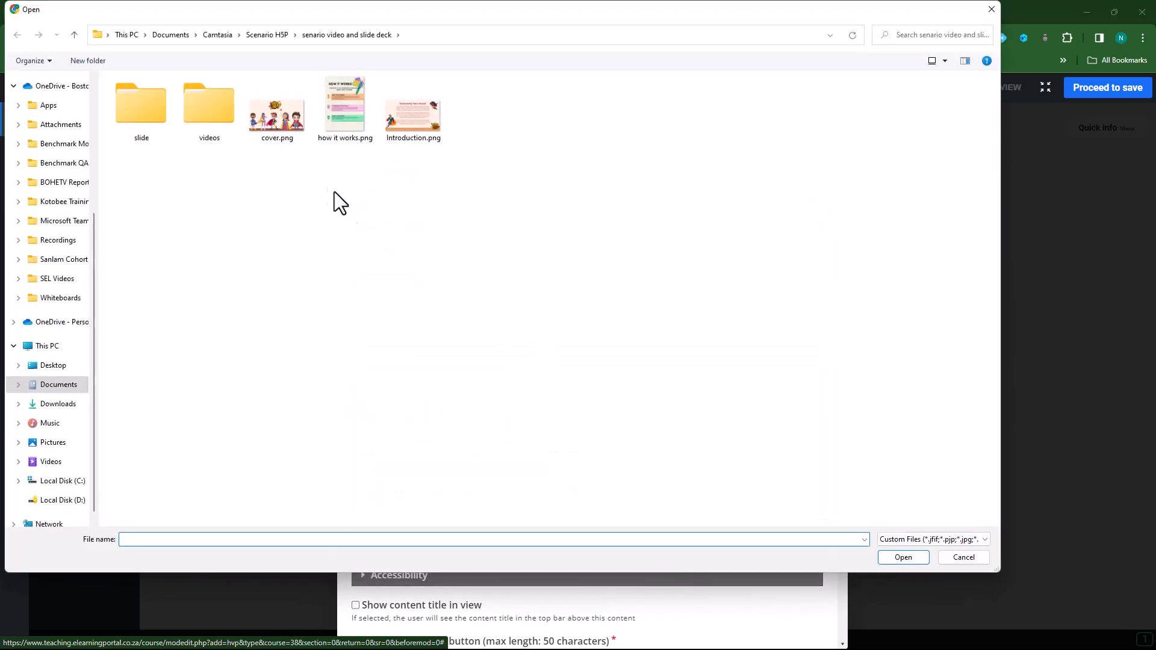
pyautogui.click(264, 125)
pyautogui.click(903, 557)
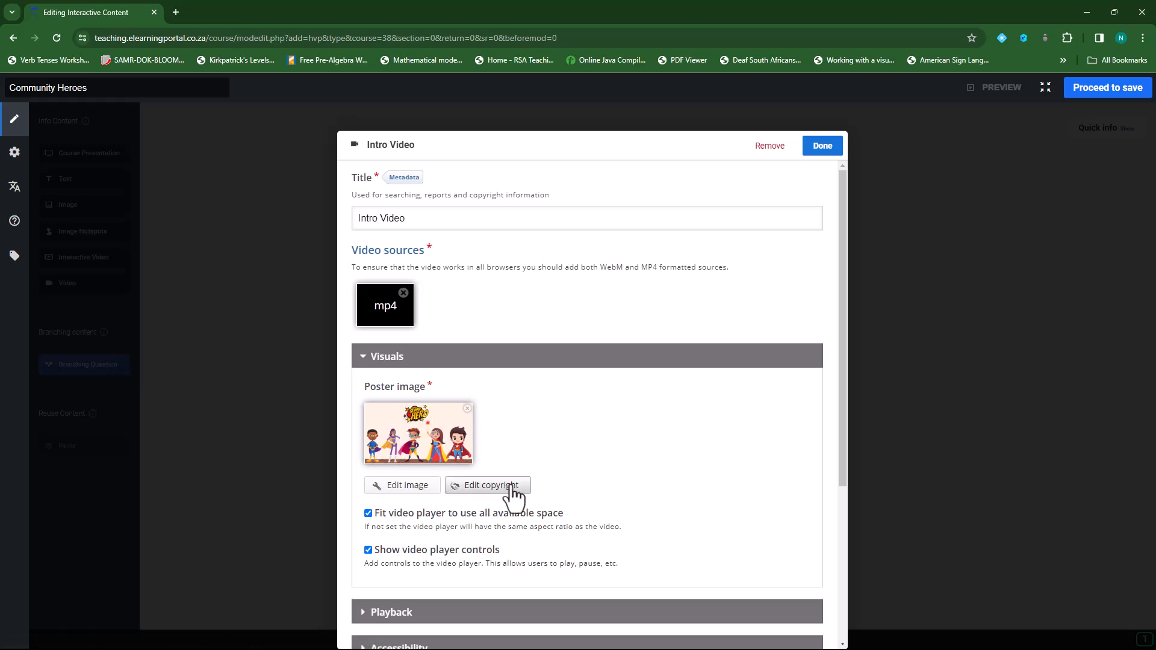
# Turn on Auto-play video in the Intro Video's playback settings.
pyautogui.scroll(-3, 582, 431)
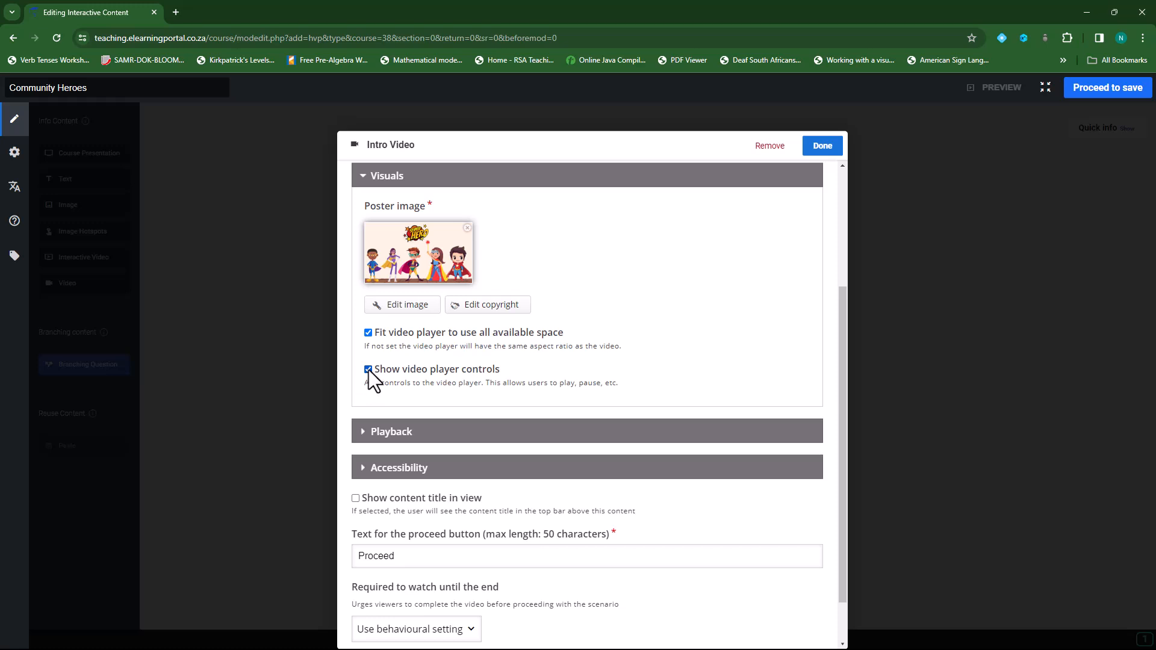
pyautogui.click(360, 432)
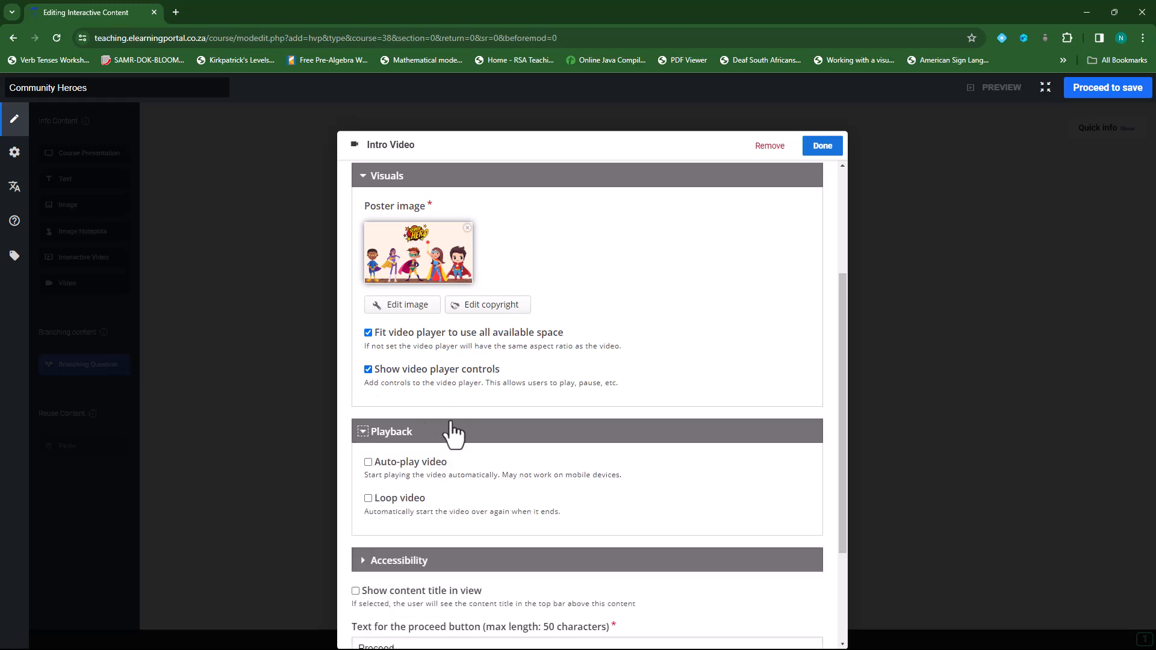
pyautogui.scroll(-3, 451, 428)
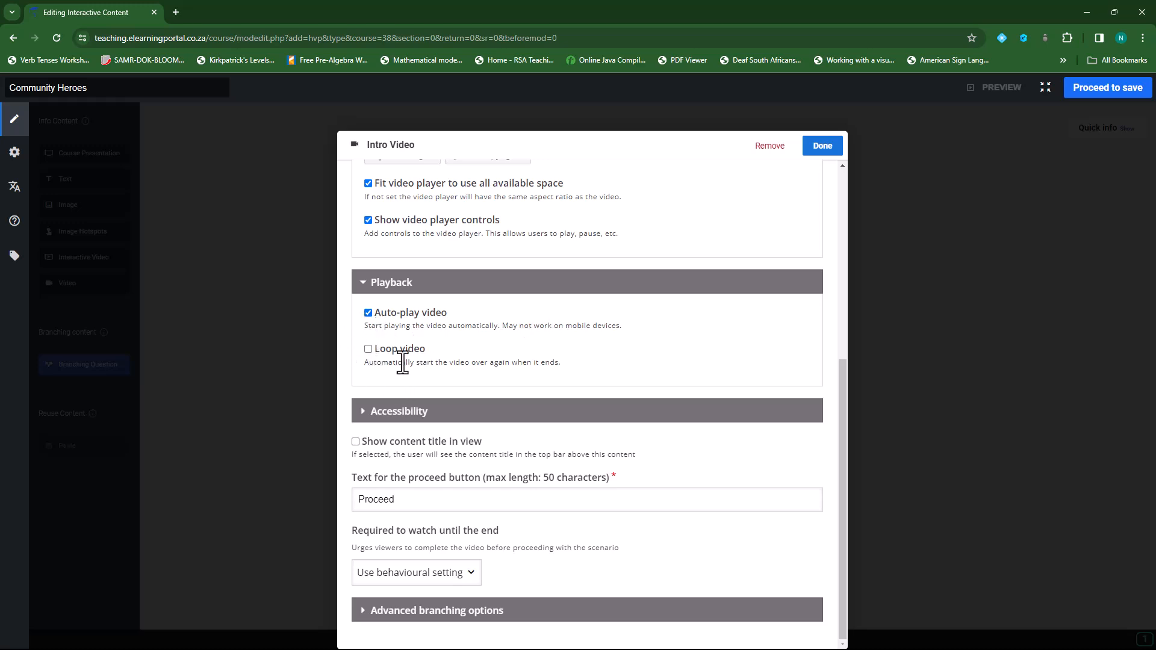
# Add a blank video track under the Intro Video's accessibility settings and check the available track kinds.
pyautogui.click(362, 412)
pyautogui.scroll(-2, 415, 428)
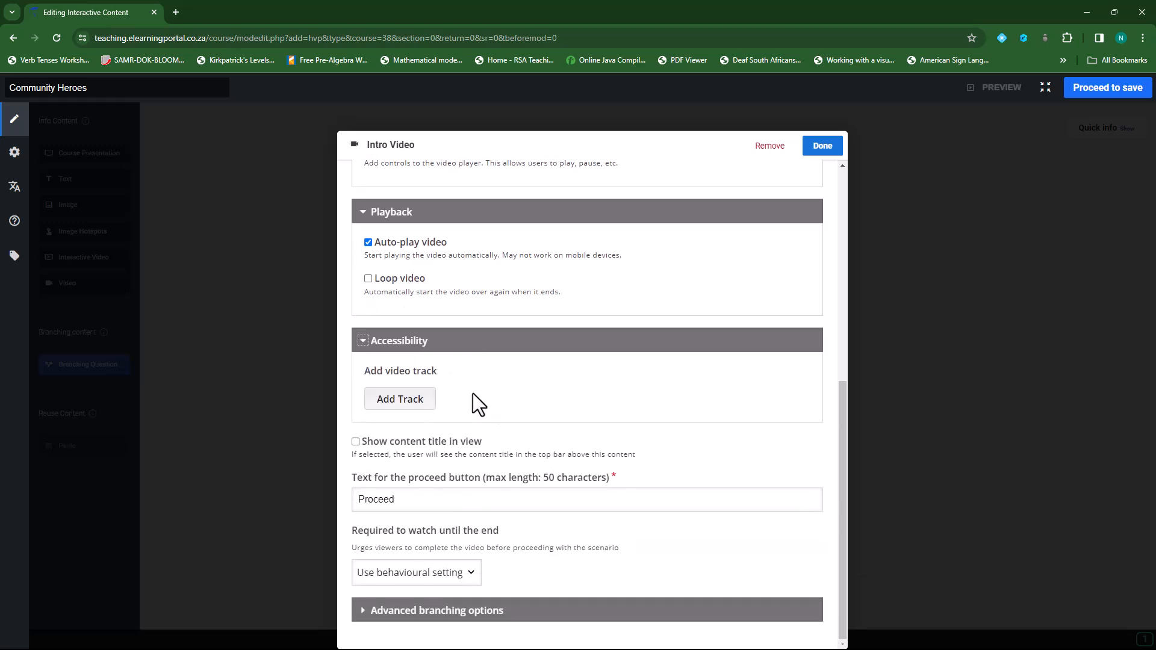
pyautogui.click(410, 412)
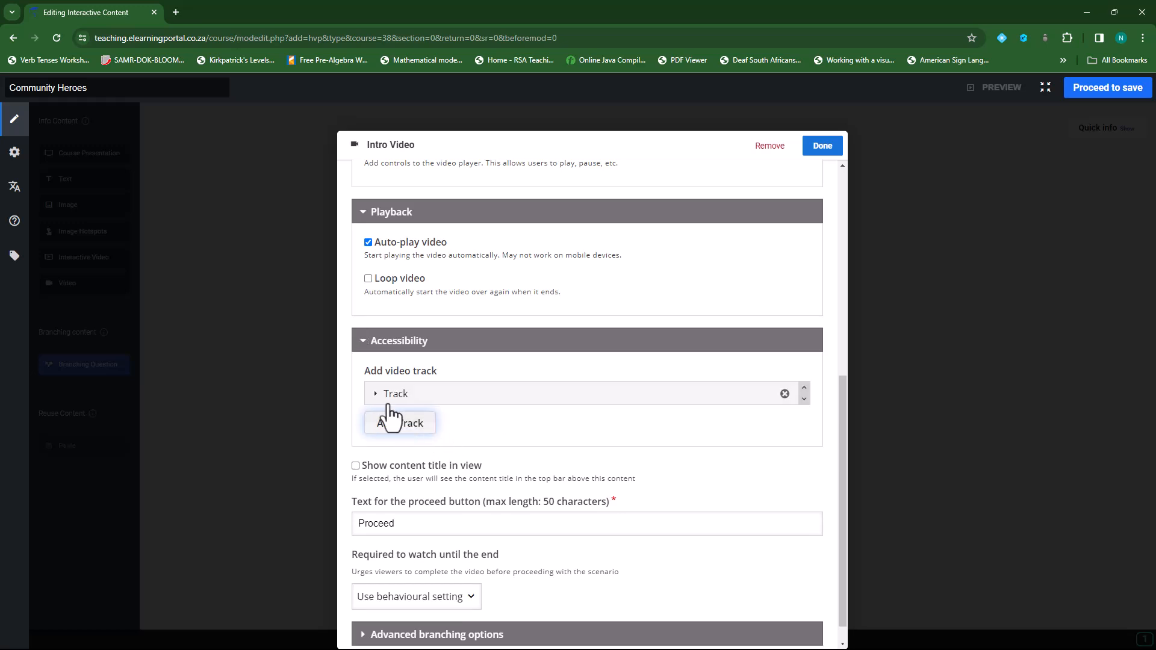
pyautogui.click(376, 395)
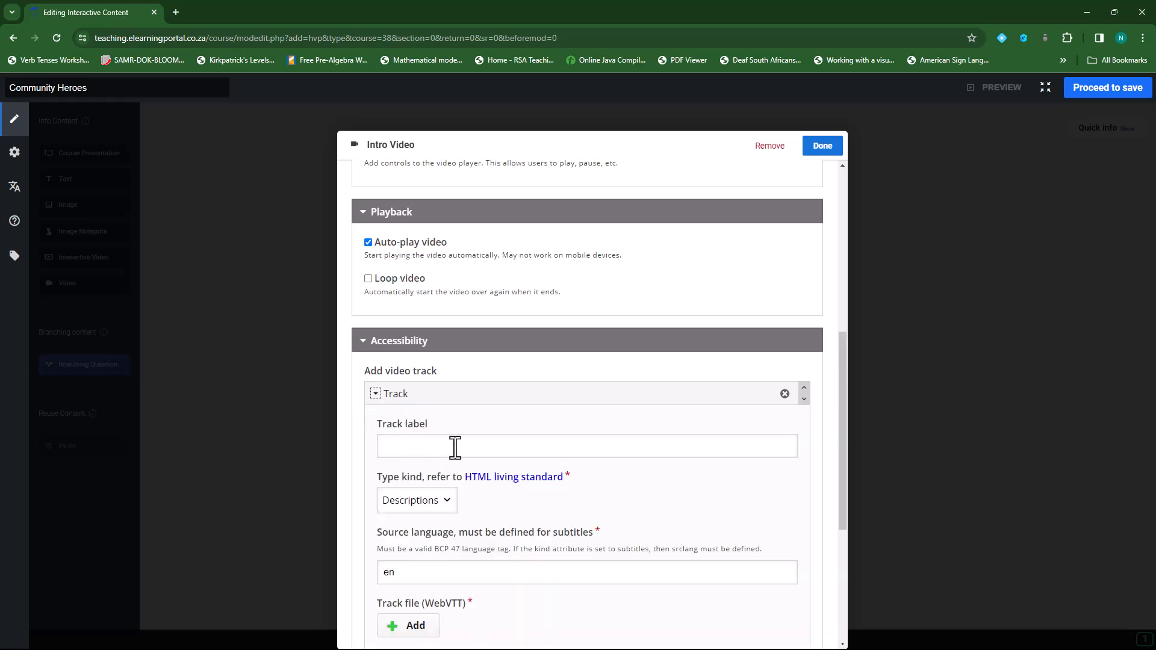
pyautogui.click(446, 501)
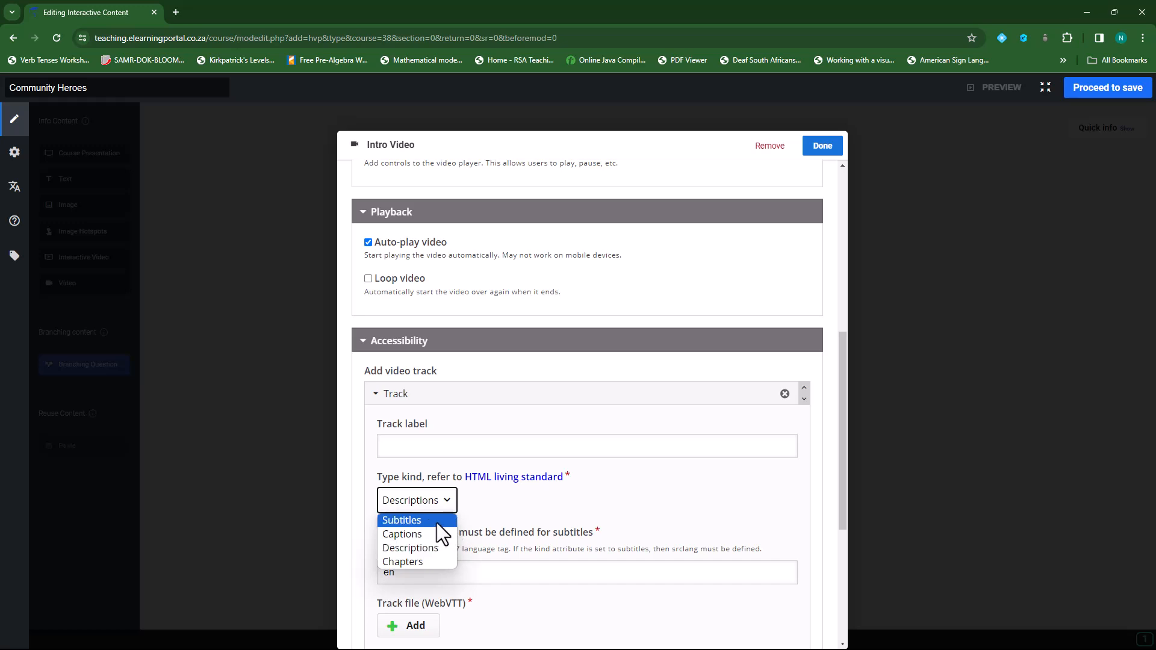
pyautogui.click(363, 342)
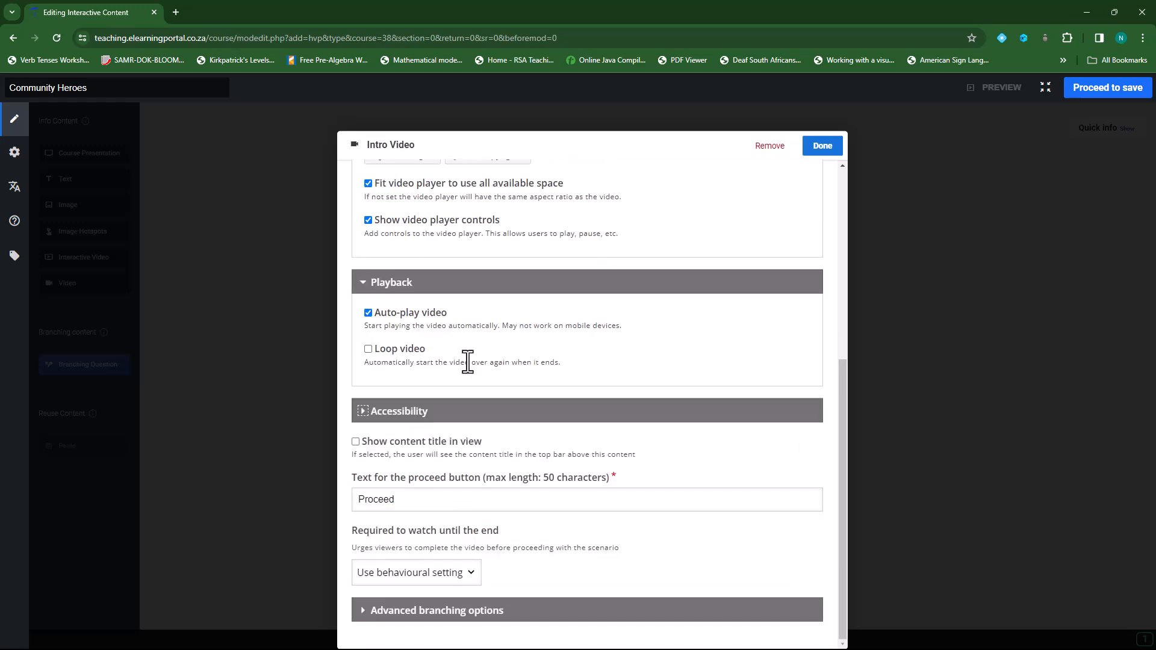
# Examine the Intro Video's proceed text and the special actions offered in its advanced branching options.
pyautogui.click(405, 500)
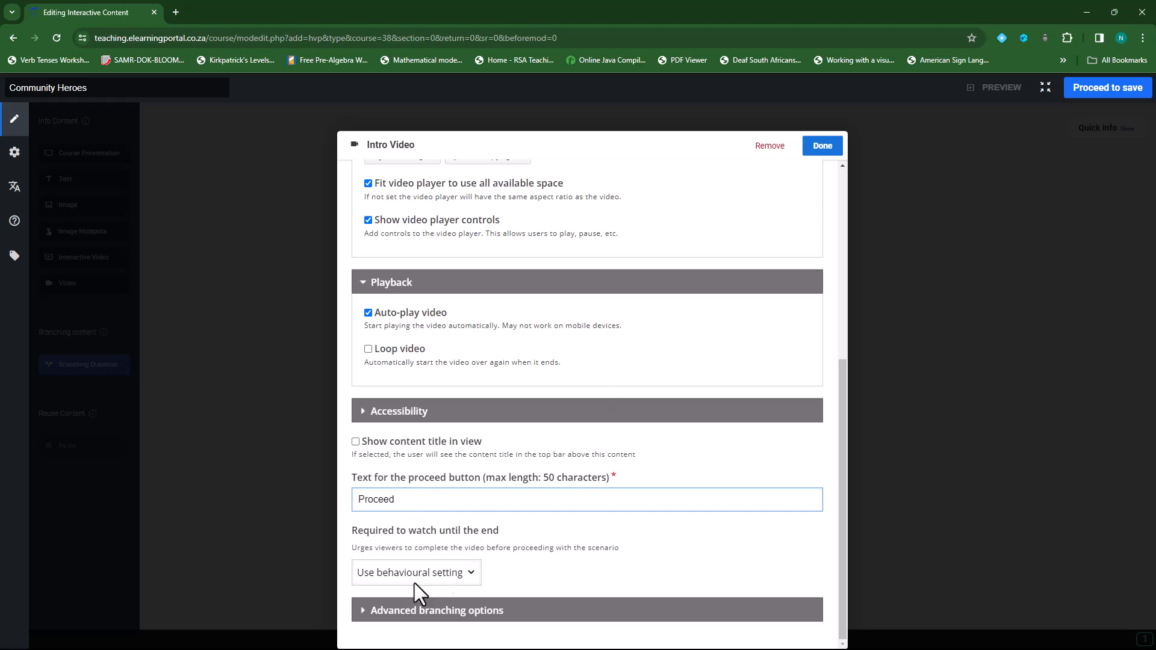
pyautogui.click(361, 612)
pyautogui.scroll(-3, 494, 529)
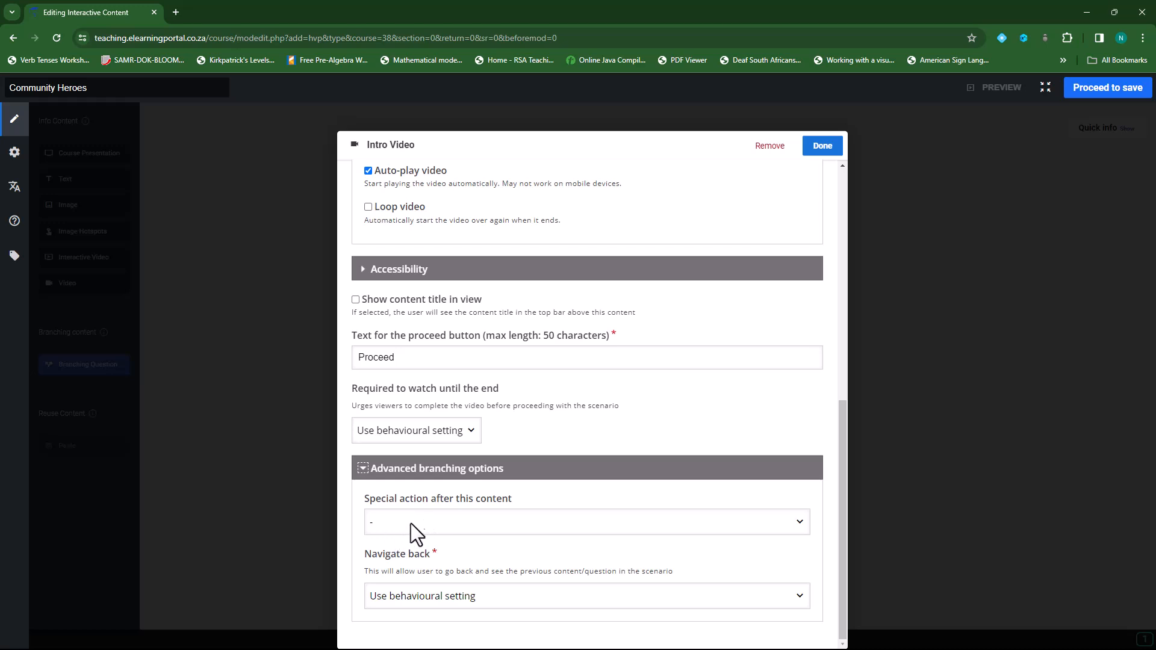
pyautogui.click(427, 523)
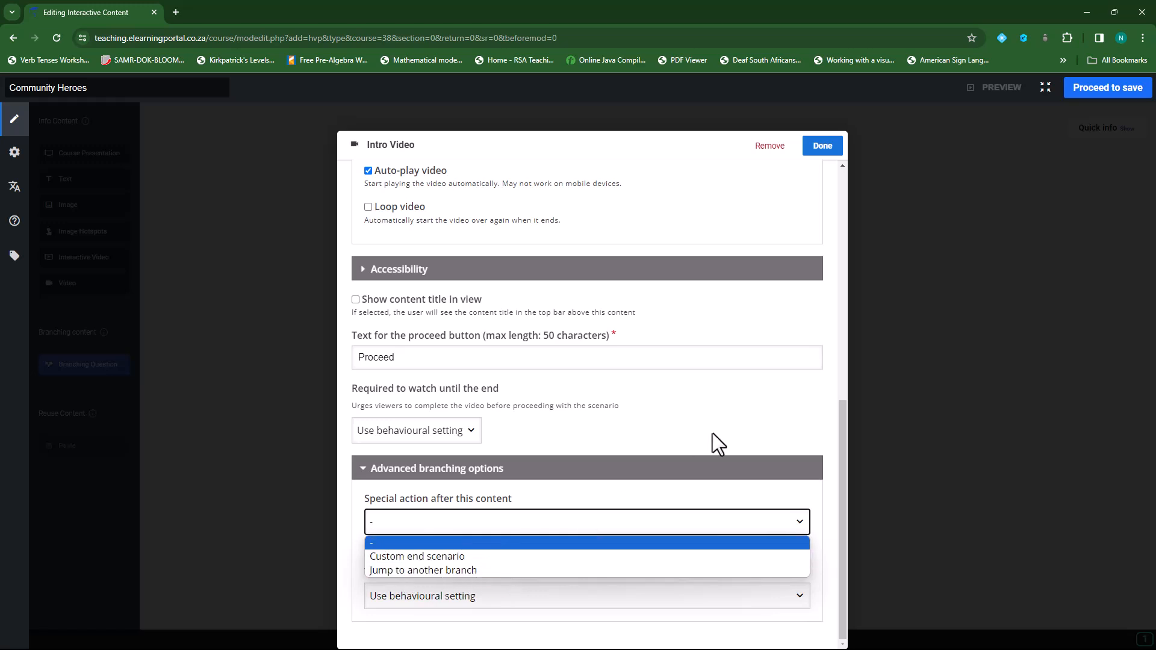
pyautogui.click(727, 410)
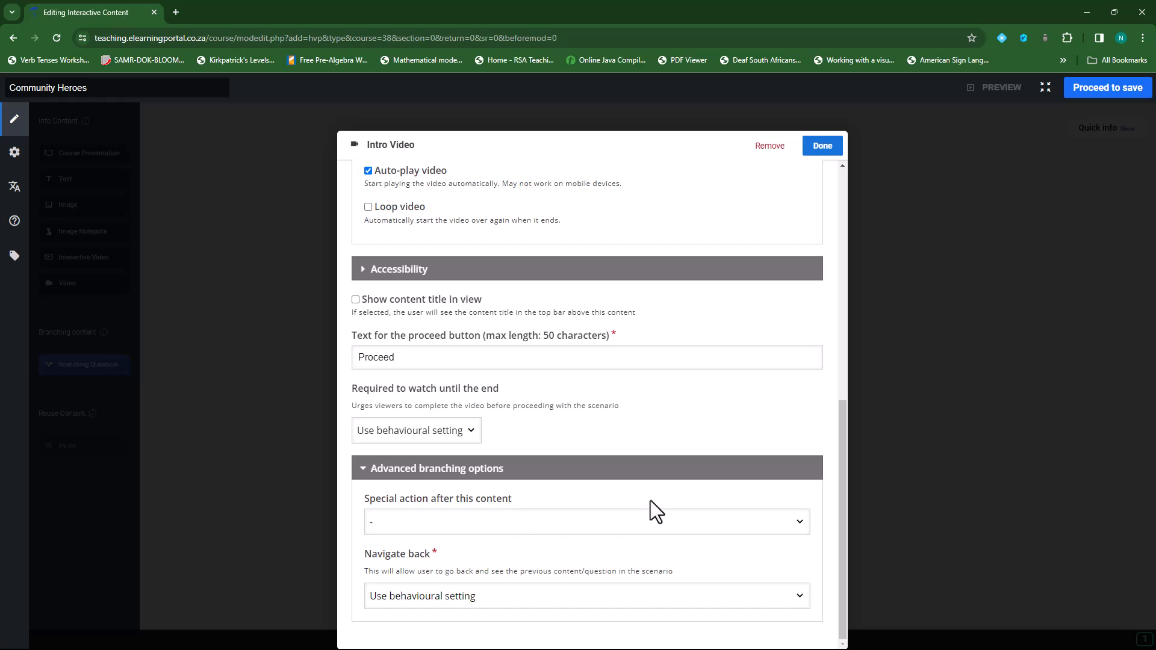
# Try "Jump to another branch" as the special action after the Intro Video and check which branches can be targeted.
pyautogui.click(503, 528)
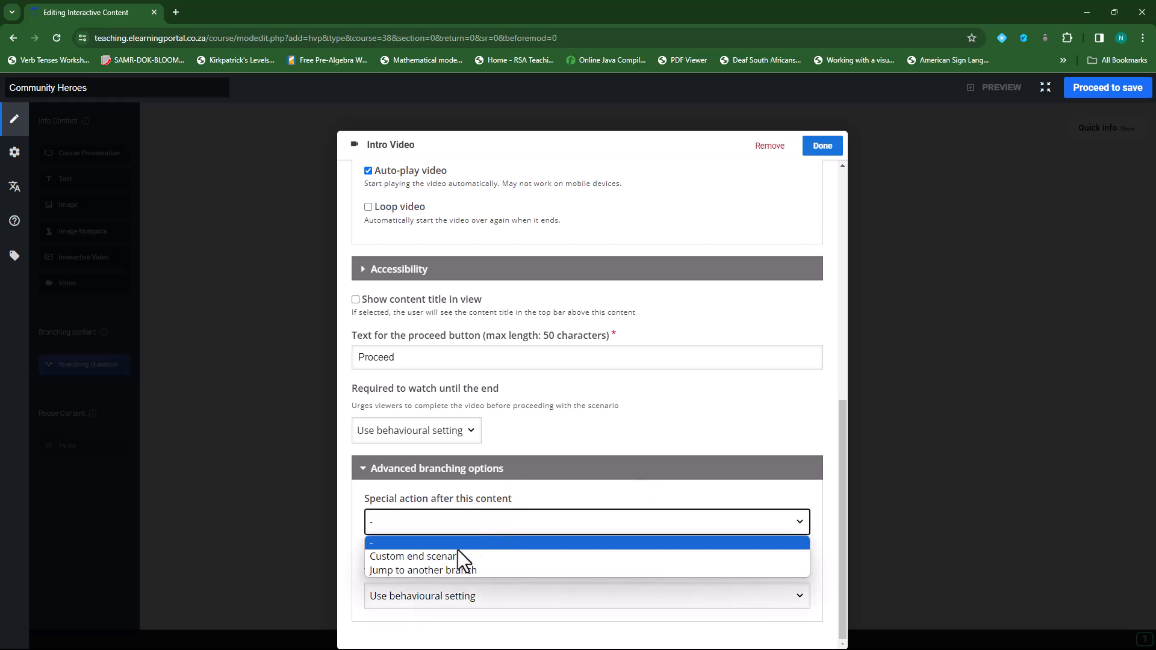
pyautogui.click(433, 570)
pyautogui.scroll(-3, 558, 560)
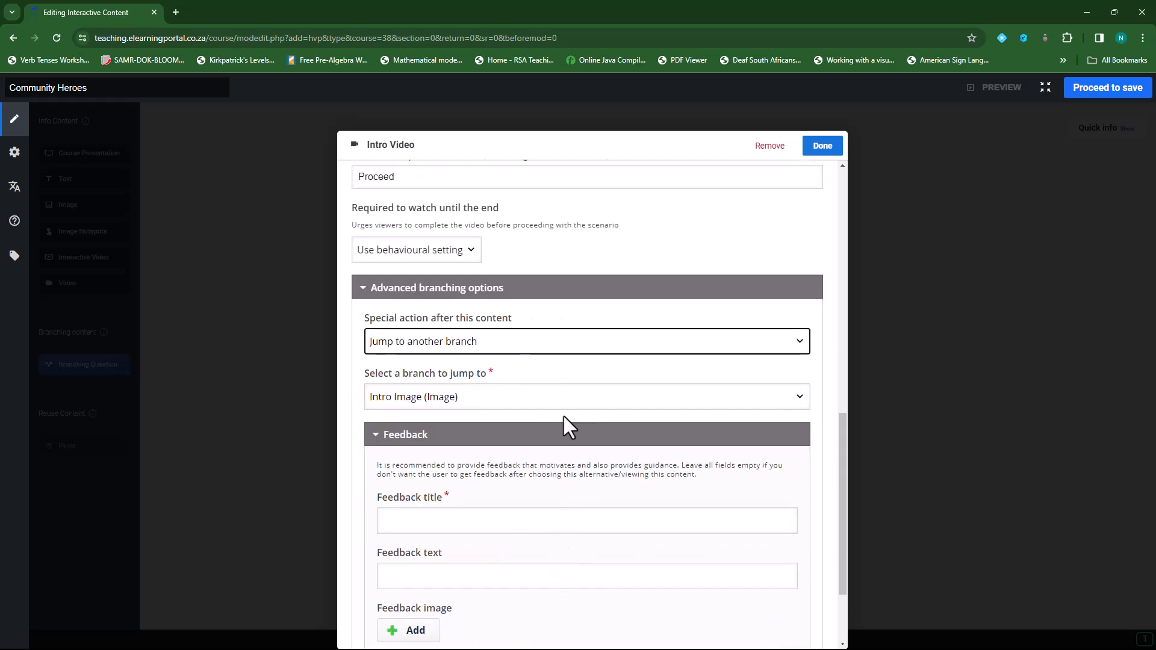
pyautogui.click(592, 399)
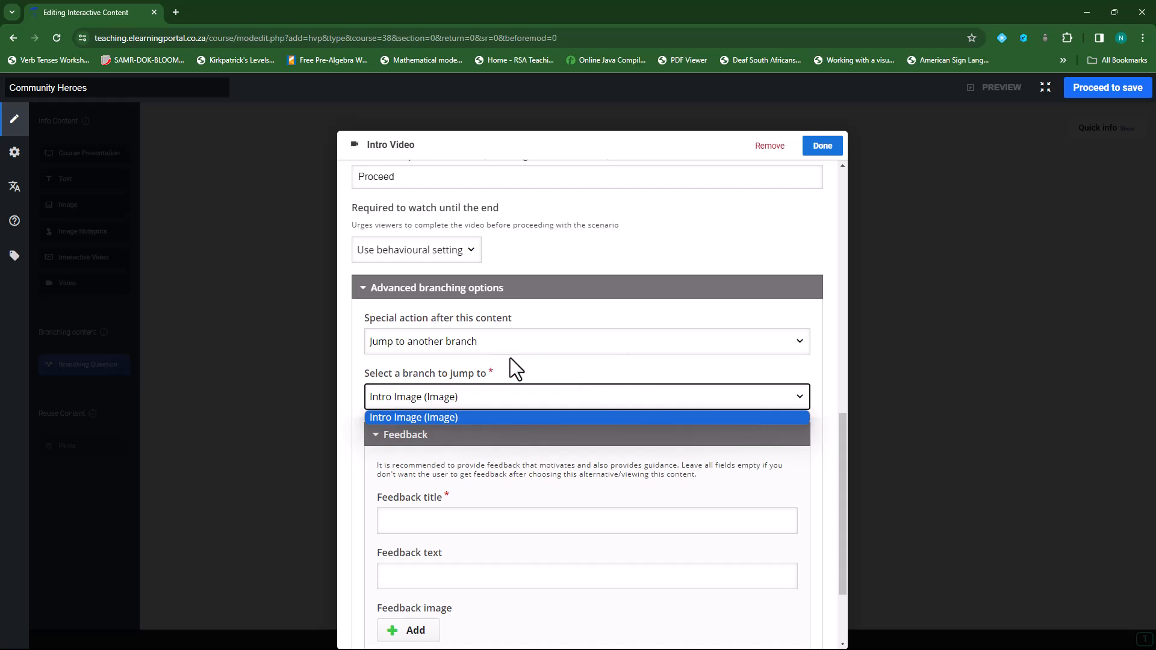
# Set the special action after the Intro Video to "Custom end scenario", leave the feedback blank, and finish editing the item.
pyautogui.click(513, 340)
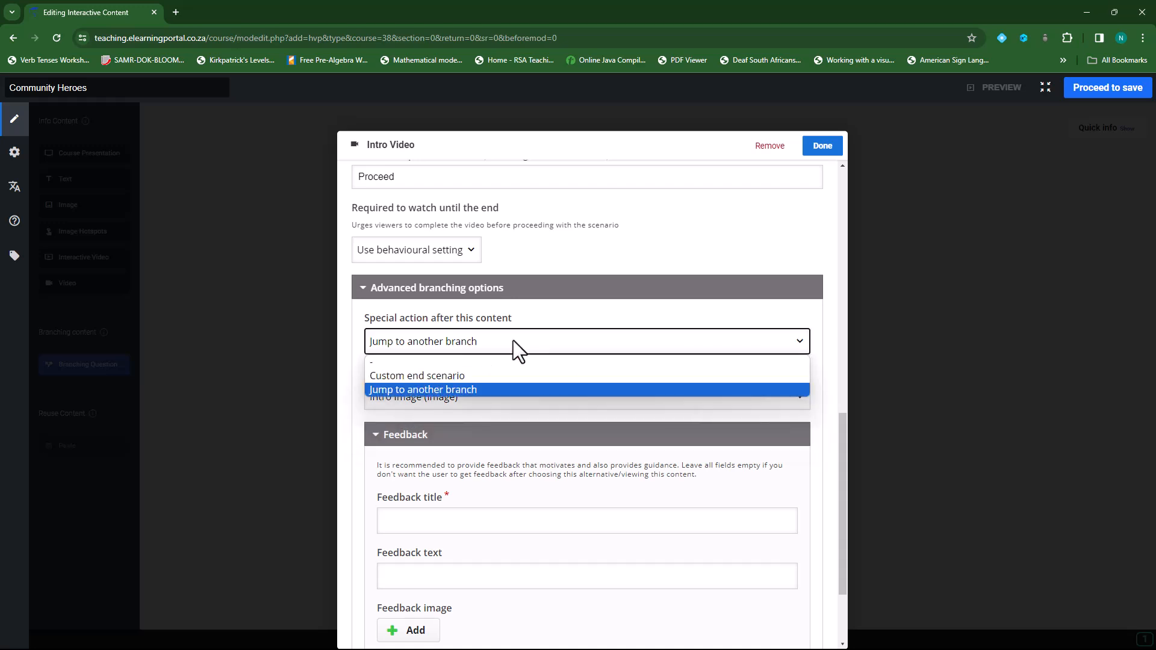
pyautogui.click(437, 378)
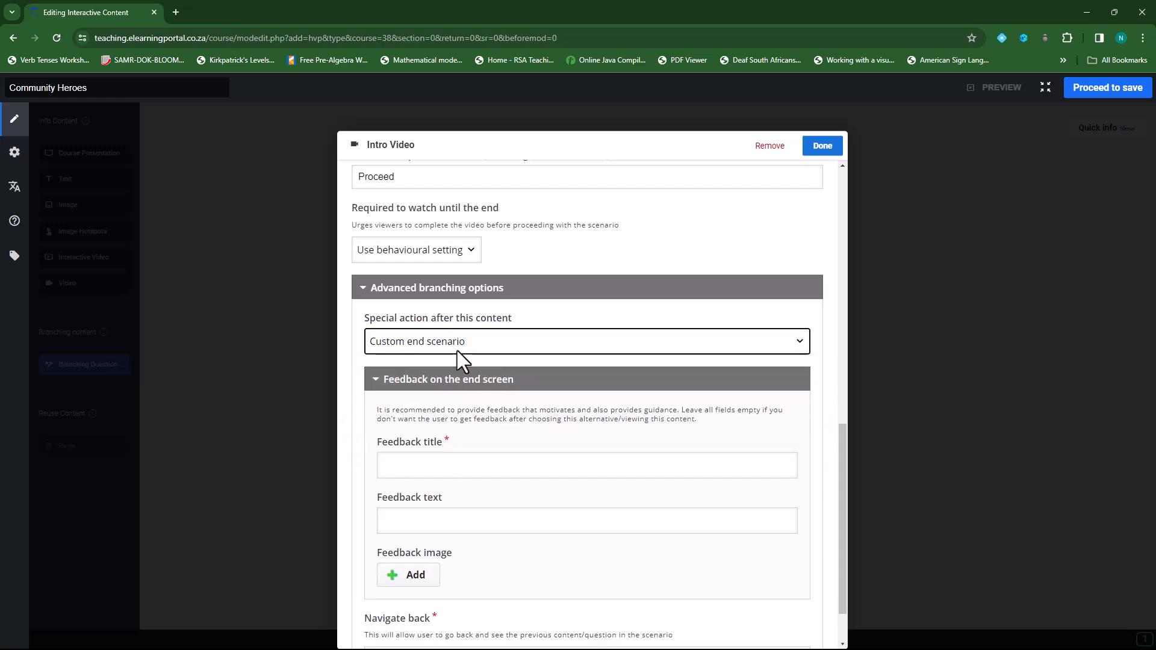
pyautogui.click(491, 468)
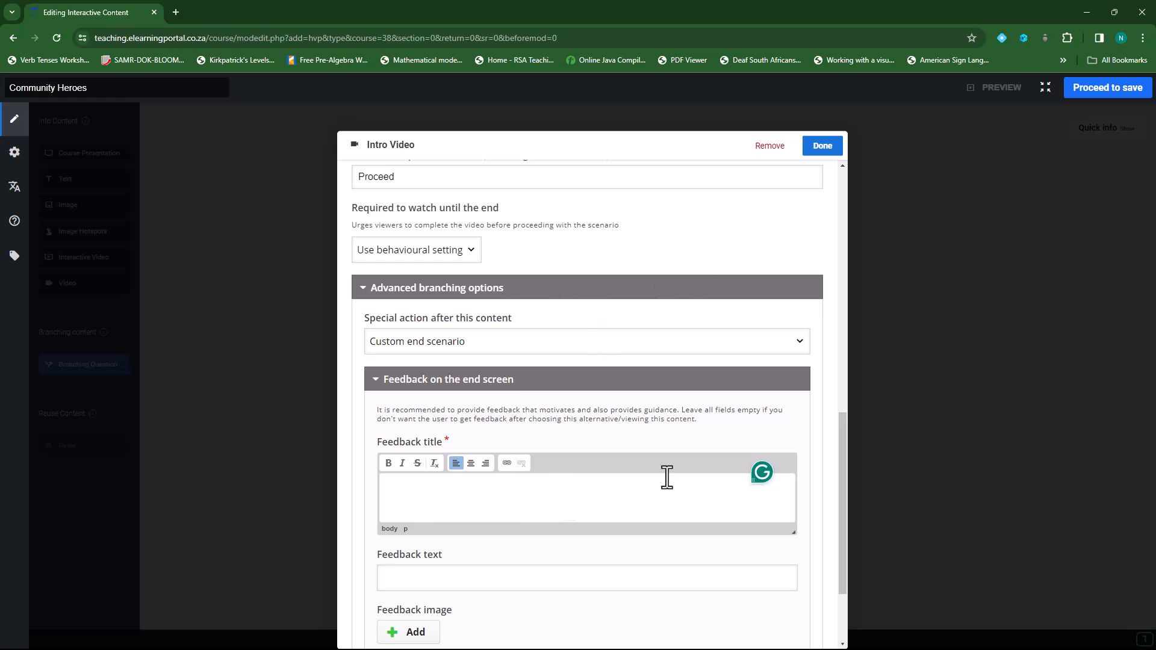
pyautogui.scroll(-2, 566, 548)
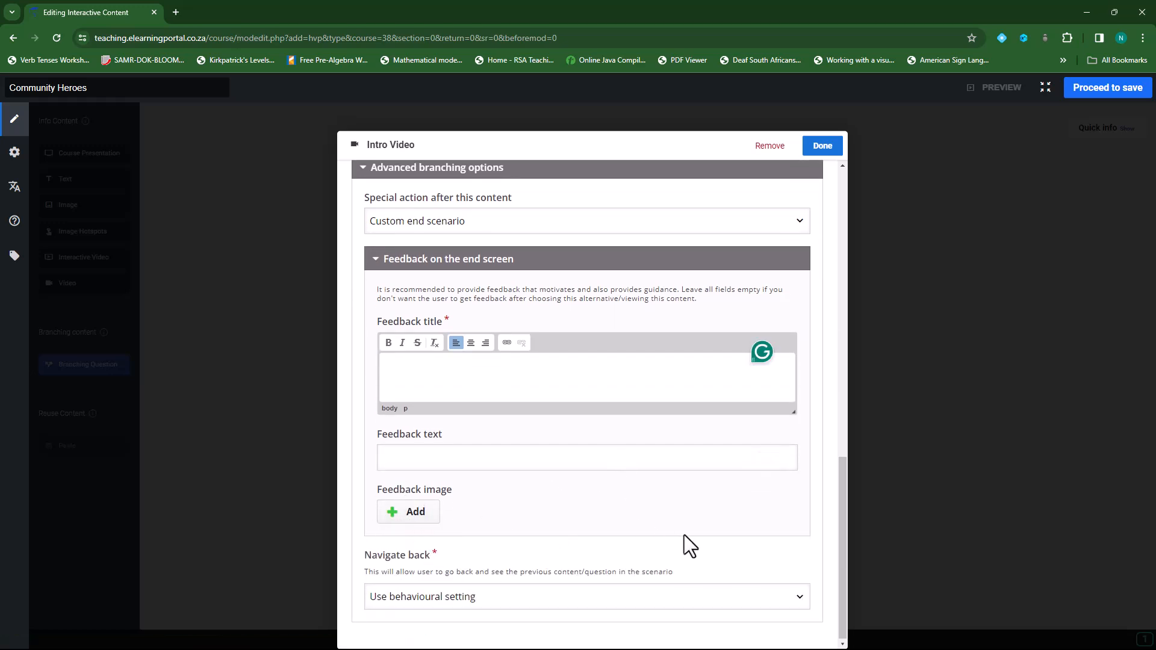
pyautogui.click(693, 590)
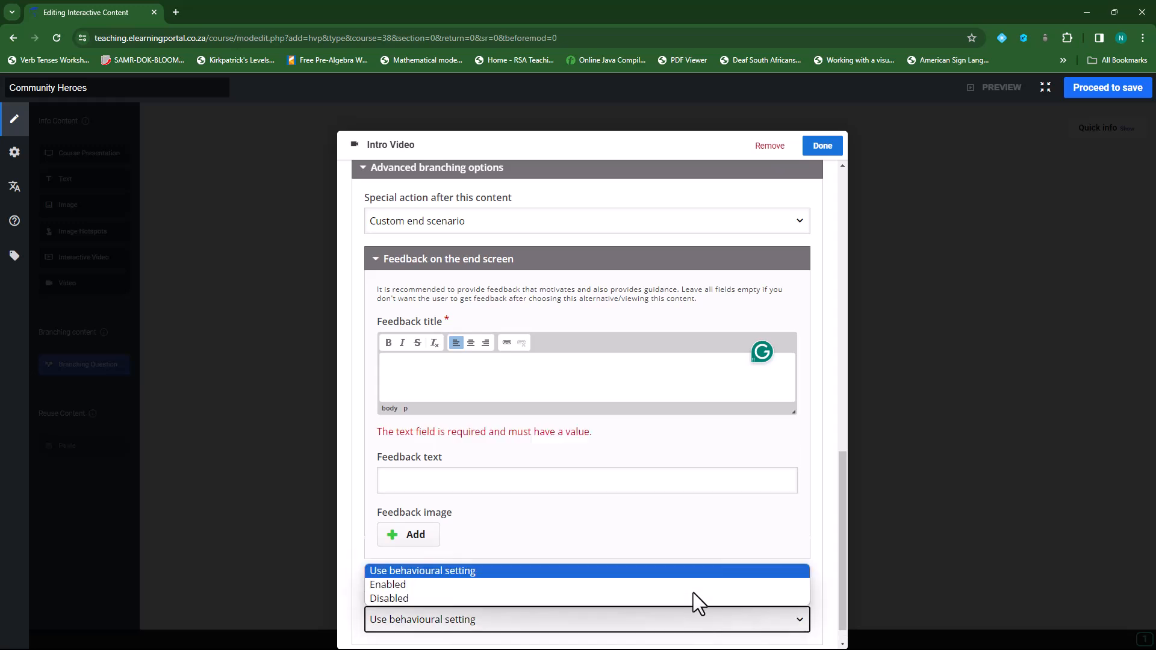
pyautogui.click(612, 525)
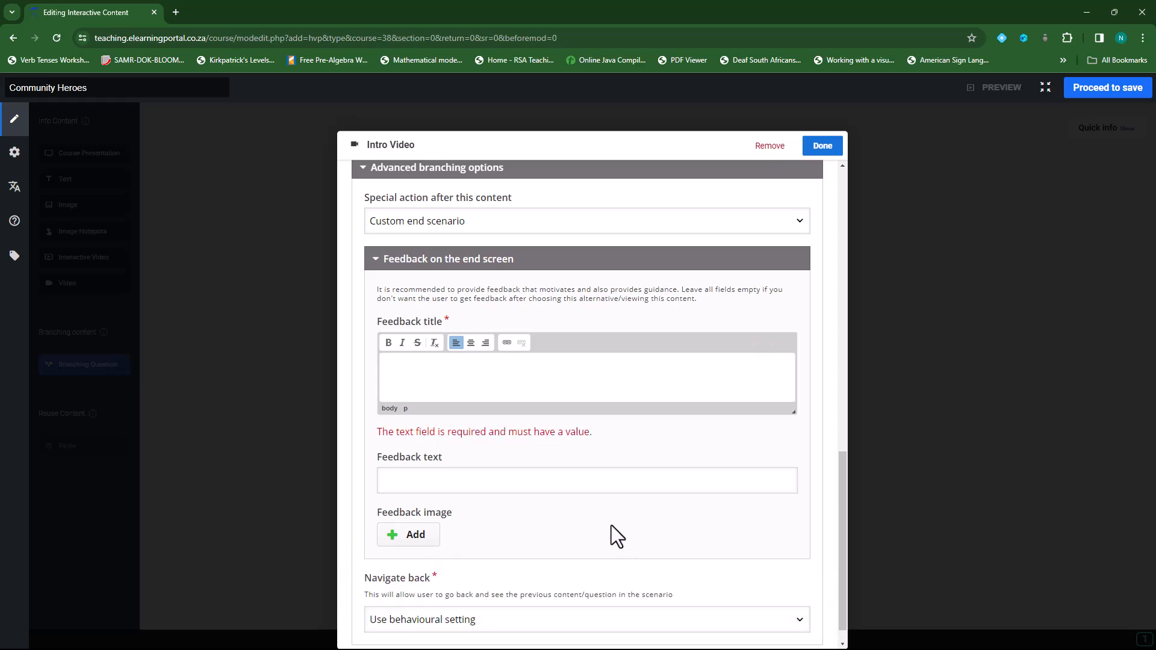
pyautogui.click(824, 147)
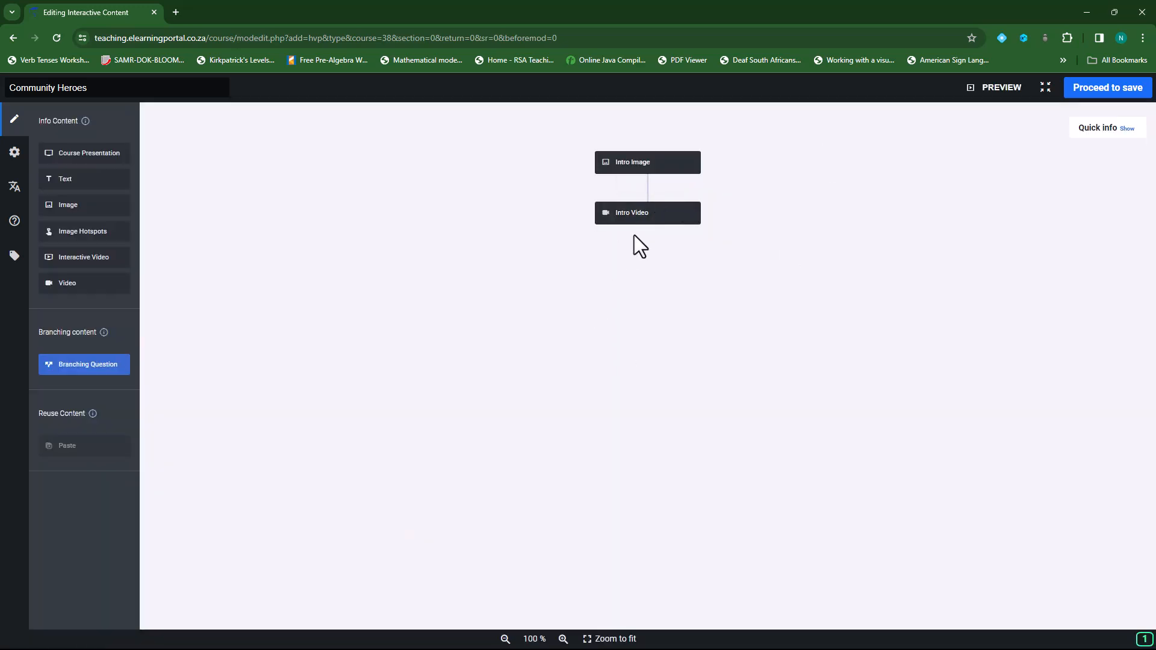
# Preview the scenario from its start screen through Intro Image and Intro Video to the end screen, and return to editing.
pyautogui.click(995, 88)
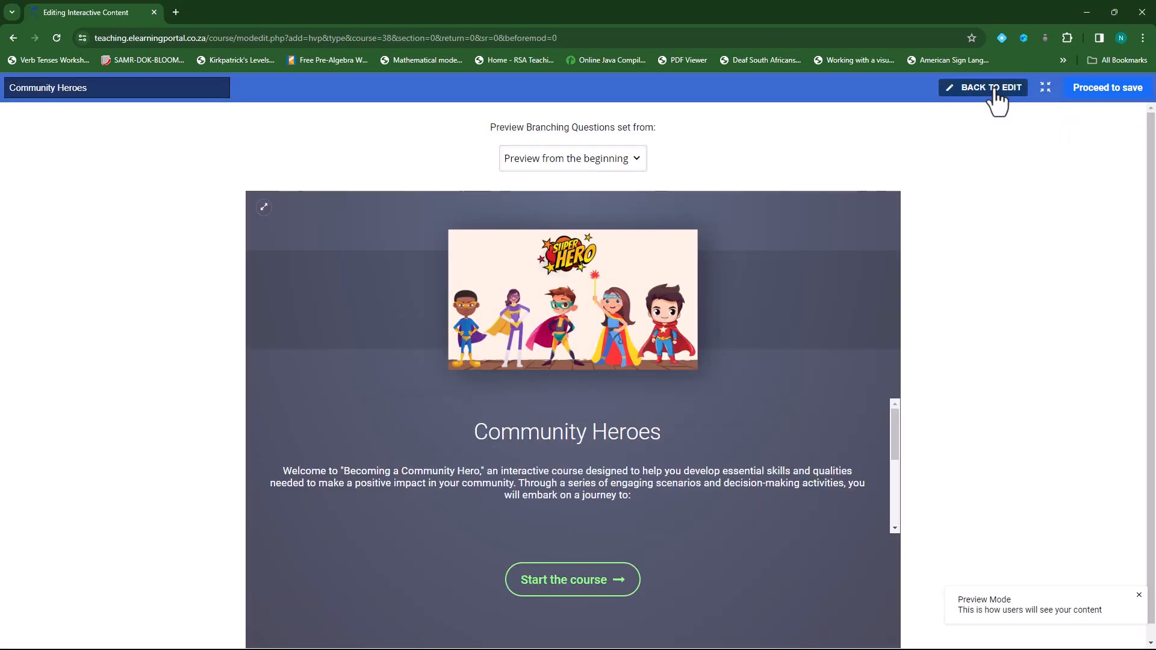
pyautogui.click(572, 587)
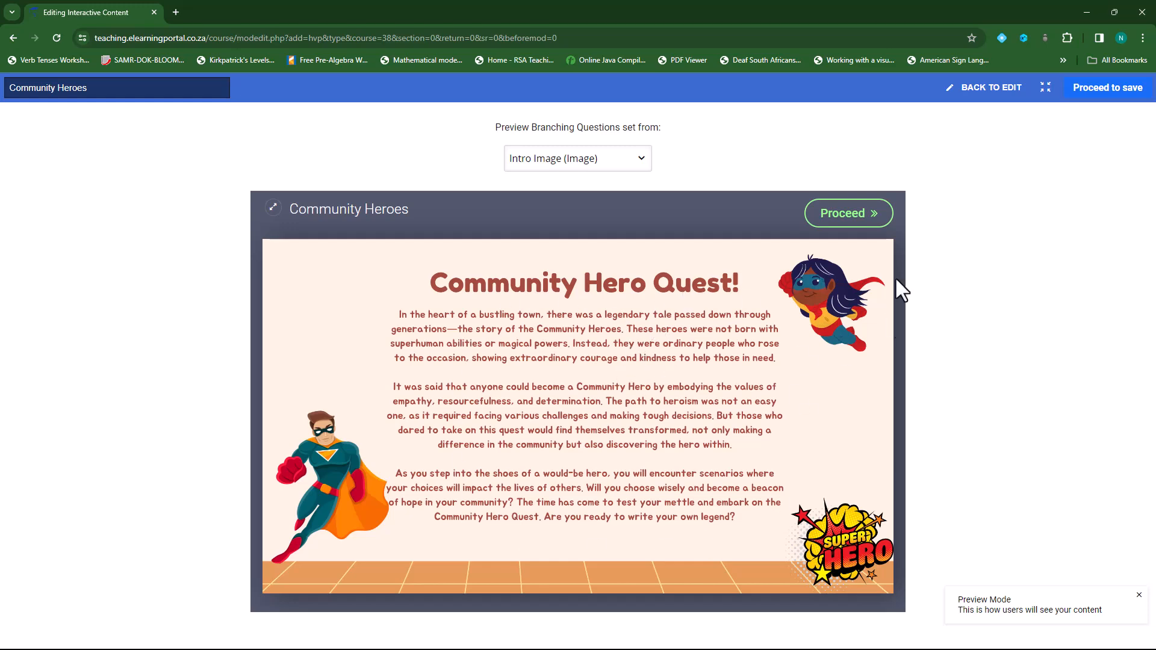
pyautogui.click(865, 219)
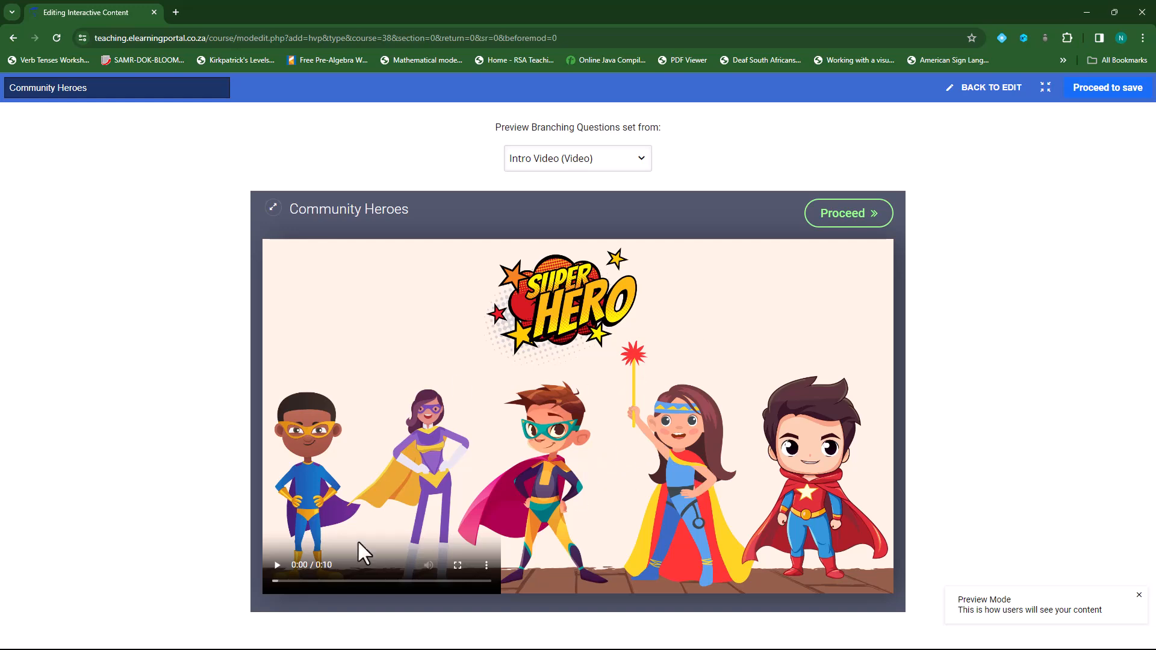
pyautogui.click(277, 566)
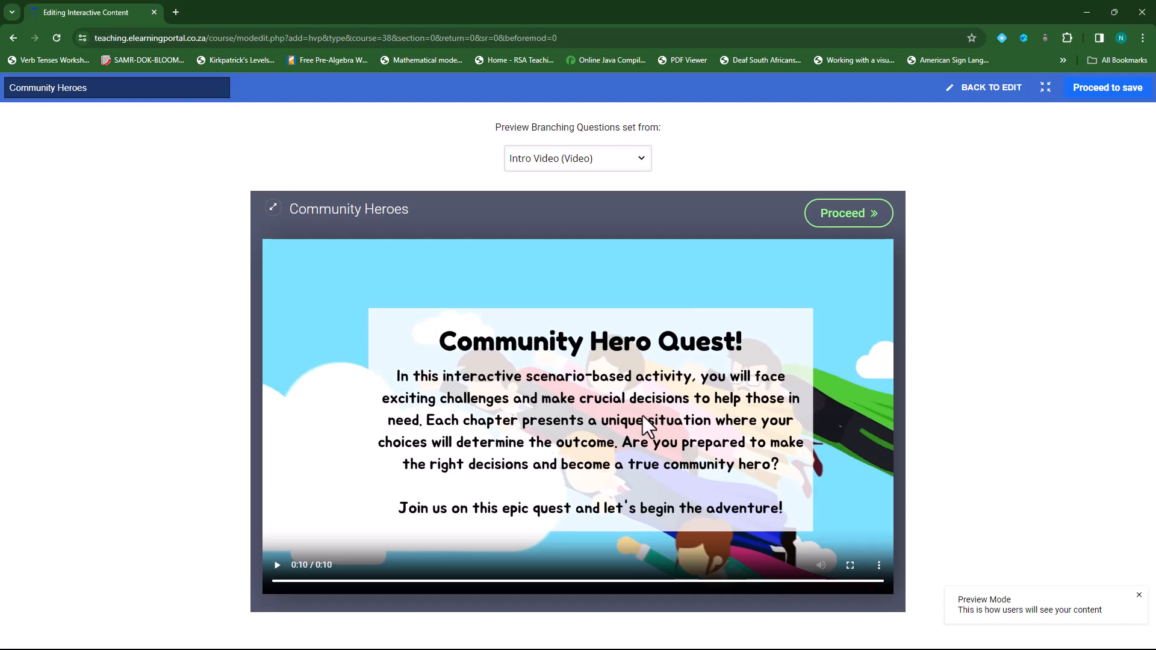
pyautogui.click(850, 218)
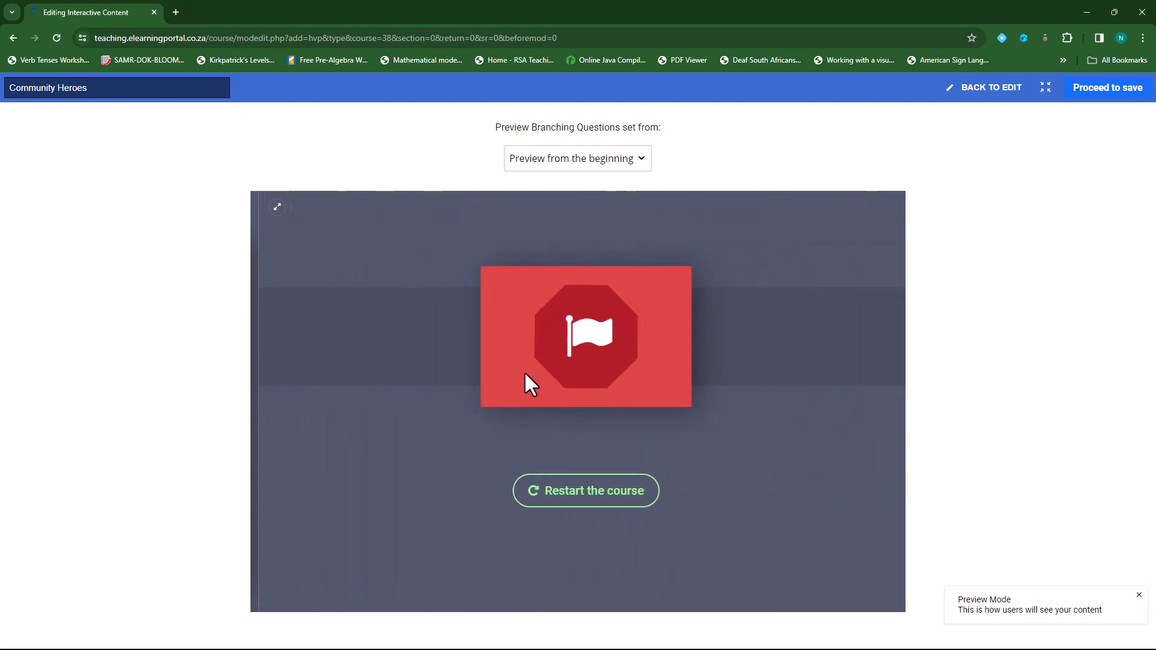
pyautogui.click(644, 159)
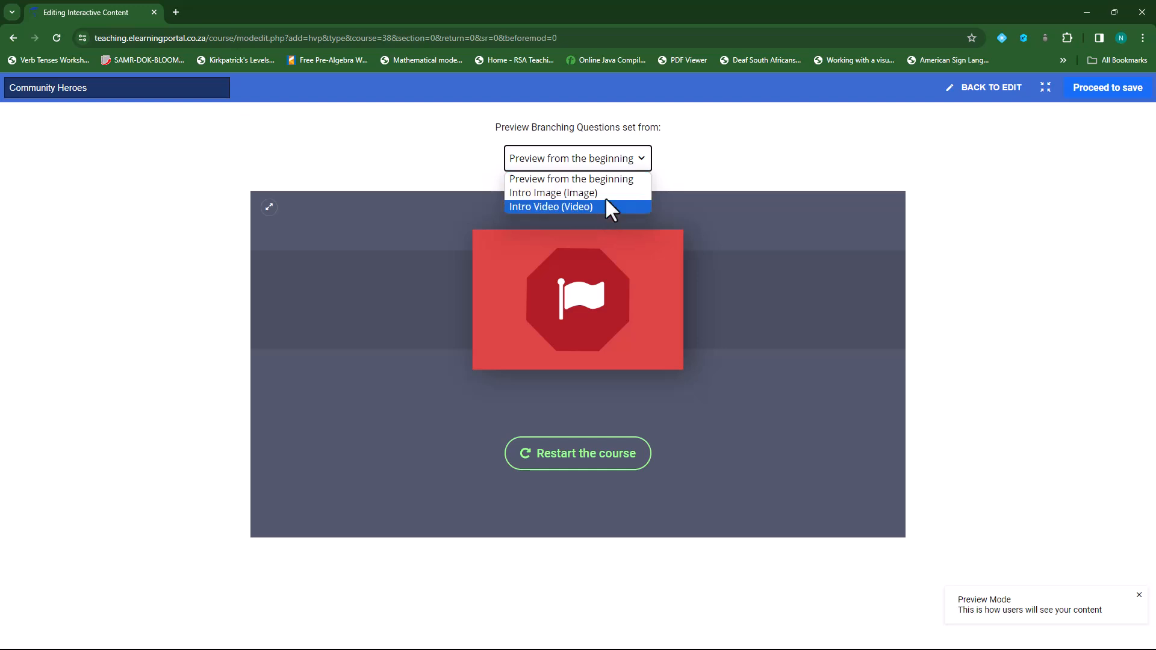
pyautogui.click(715, 165)
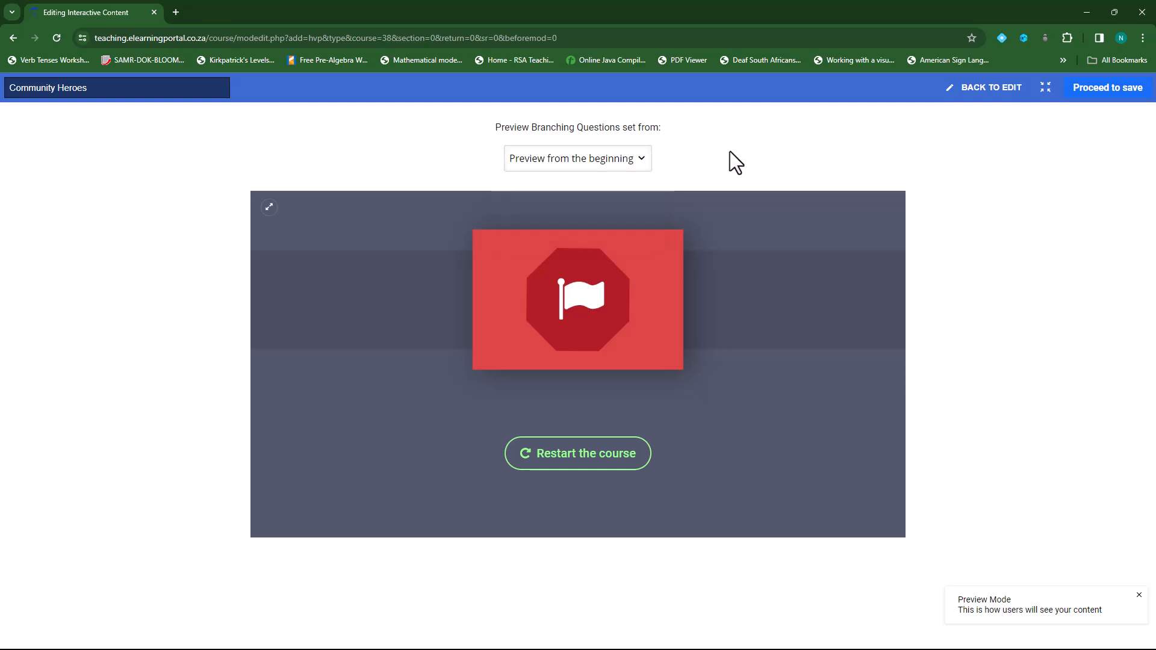
pyautogui.click(984, 98)
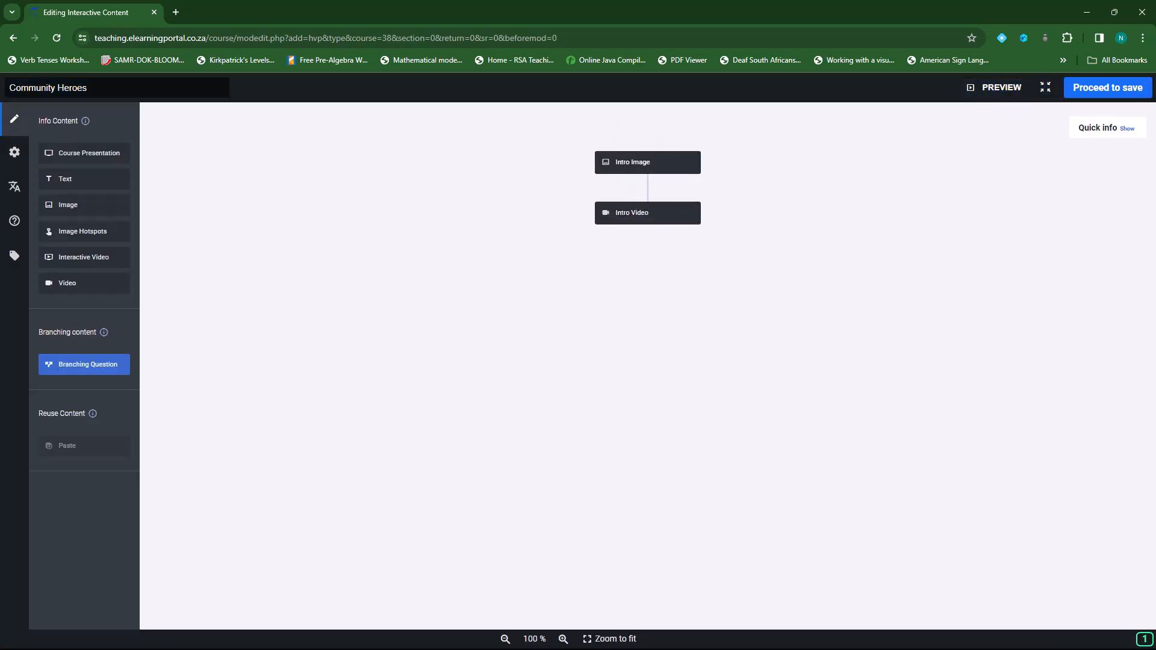
# Switch to the Scenario.docx storyline in Word and read from the course details through "How it works!" to the start of Chapter 1.
pyautogui.moveTo(1155, 265); pyautogui.dragTo(817, 120)
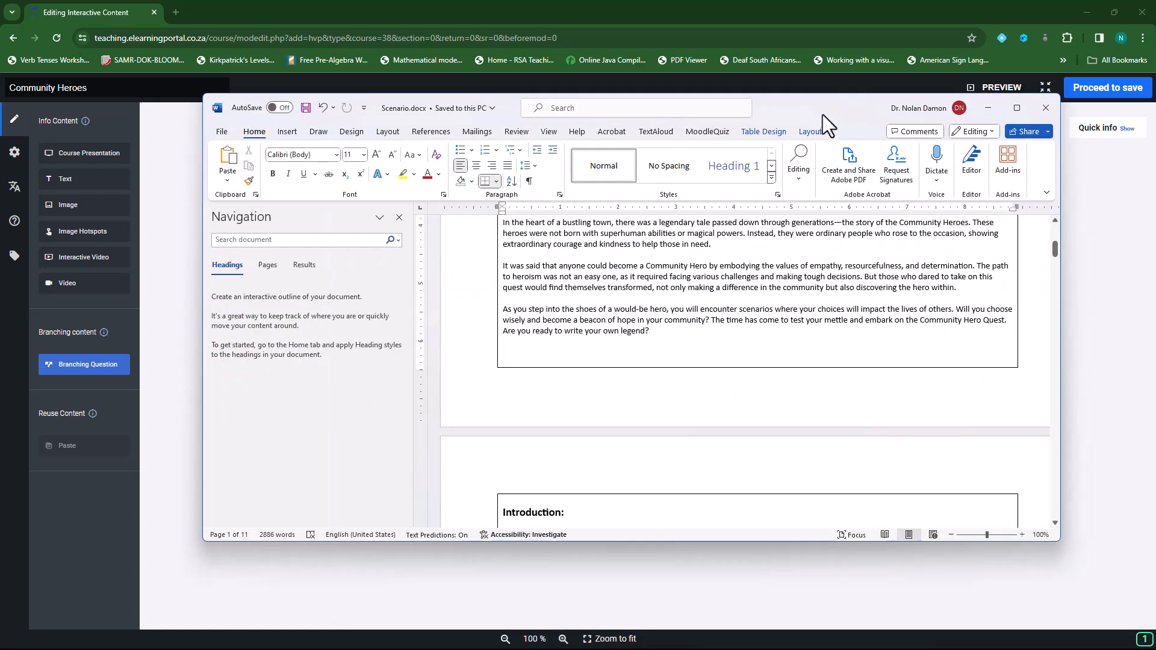
pyautogui.doubleClick(822, 114)
pyautogui.scroll(6, 539, 410)
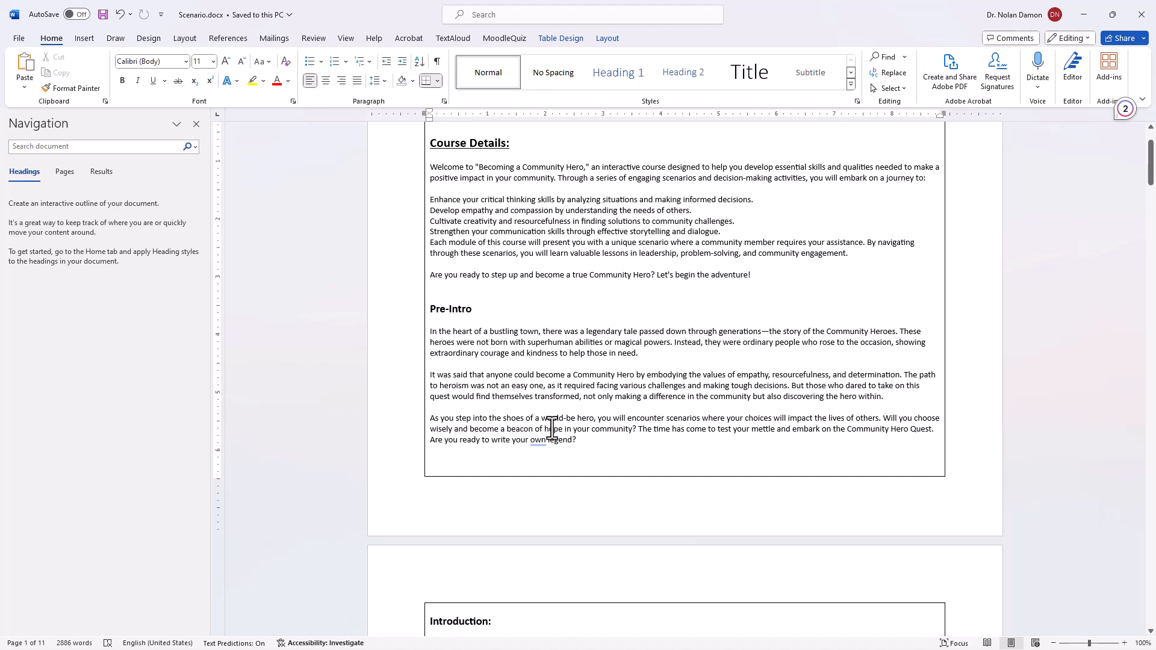
pyautogui.scroll(-6, 578, 407)
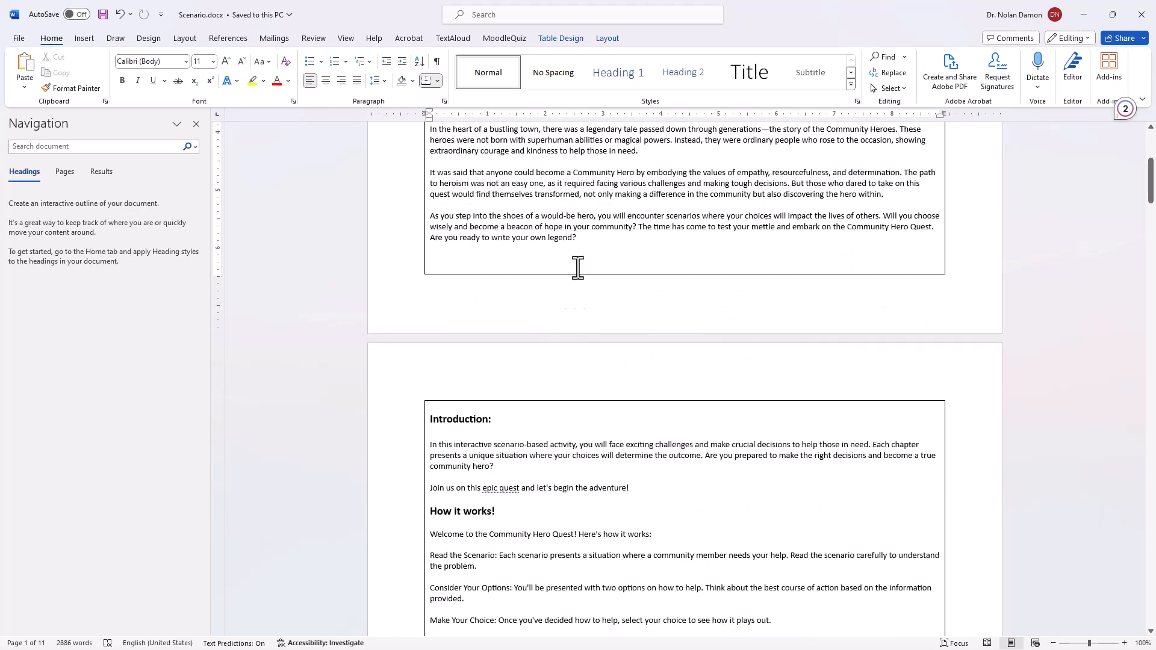
pyautogui.scroll(3, 459, 225)
pyautogui.scroll(-6, 560, 390)
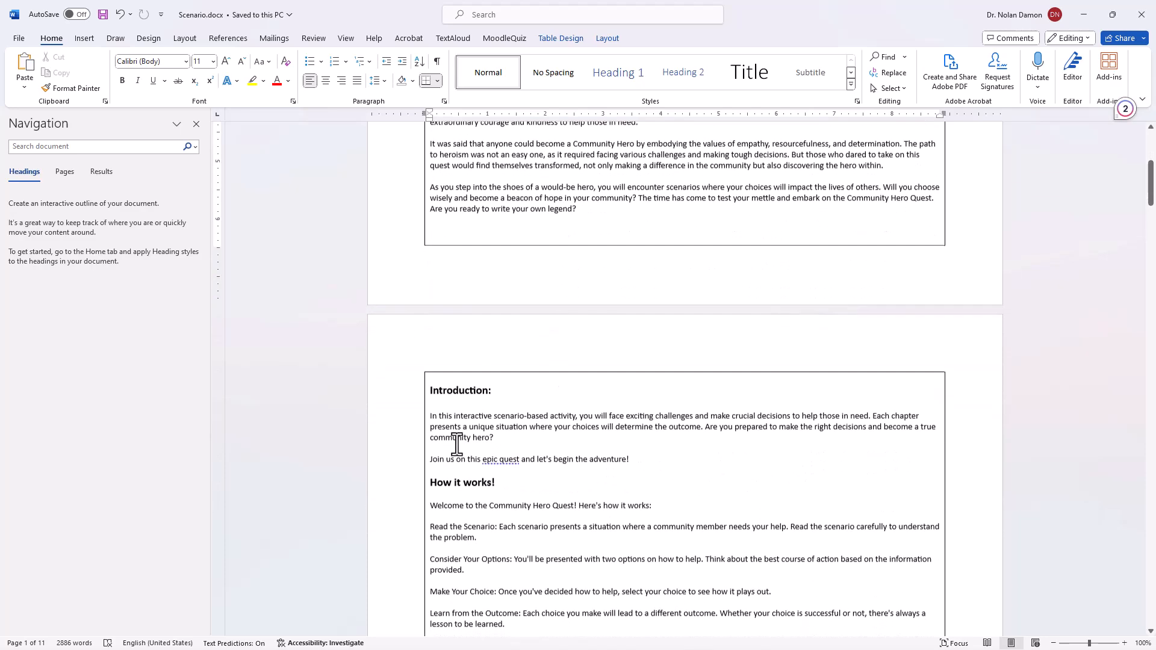
pyautogui.scroll(-3, 518, 437)
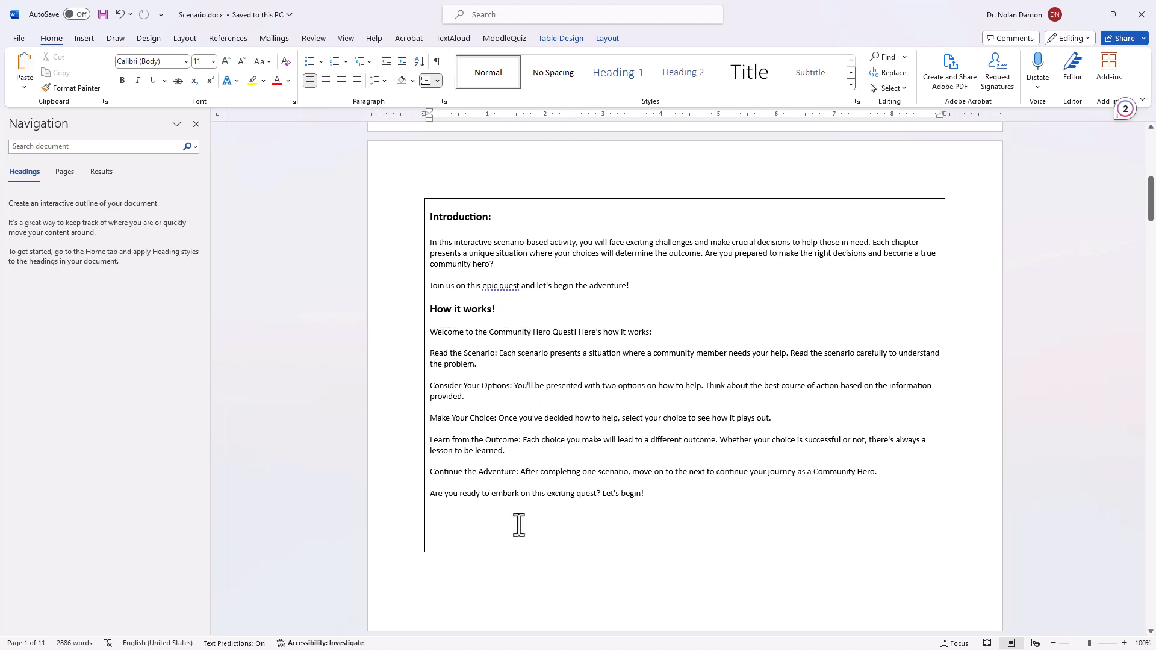
pyautogui.scroll(-6, 535, 463)
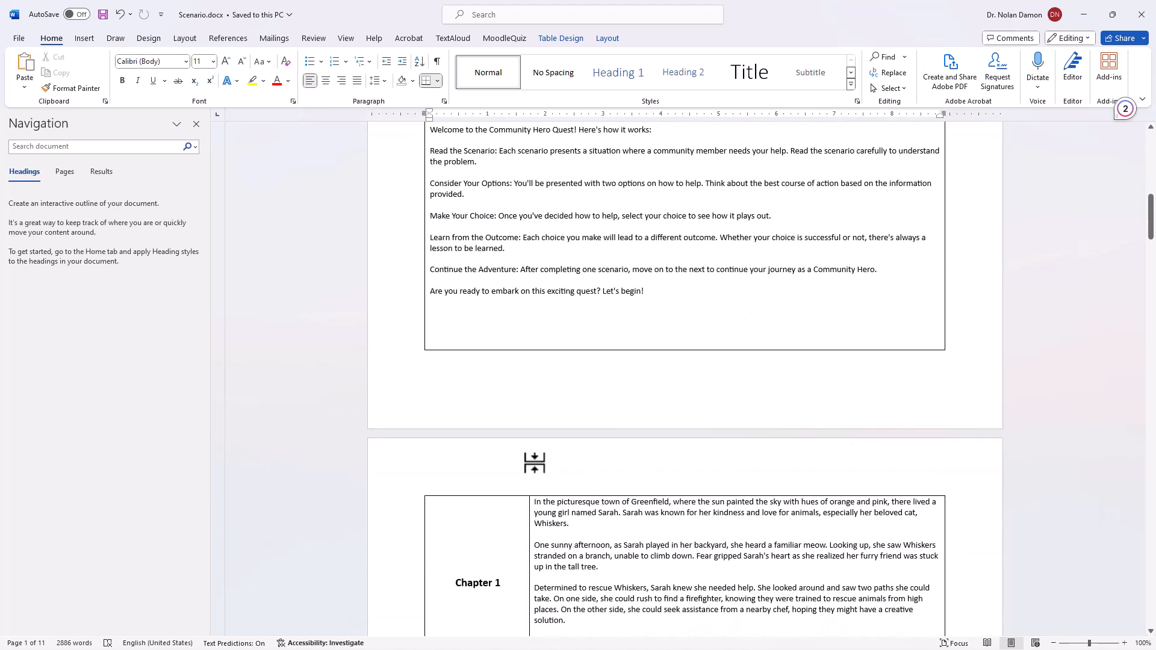
pyautogui.scroll(3, 560, 408)
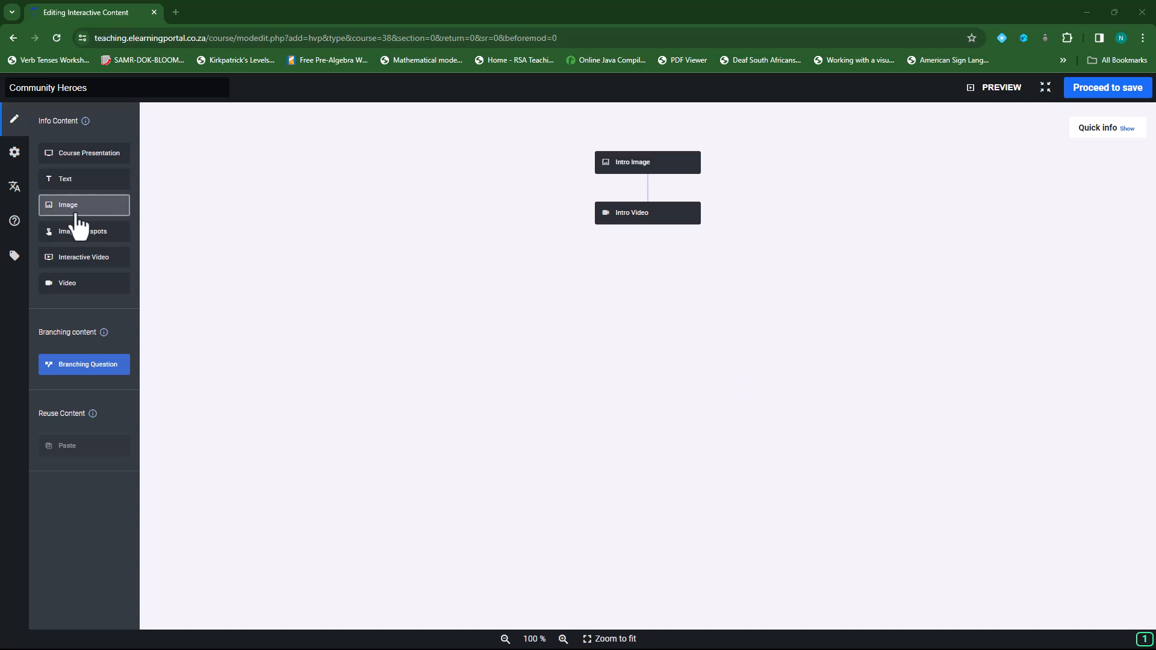
# Back in the H5P editor, add an Image item below Intro Video and title it "How it works".
pyautogui.moveTo(72, 211); pyautogui.dragTo(639, 249)
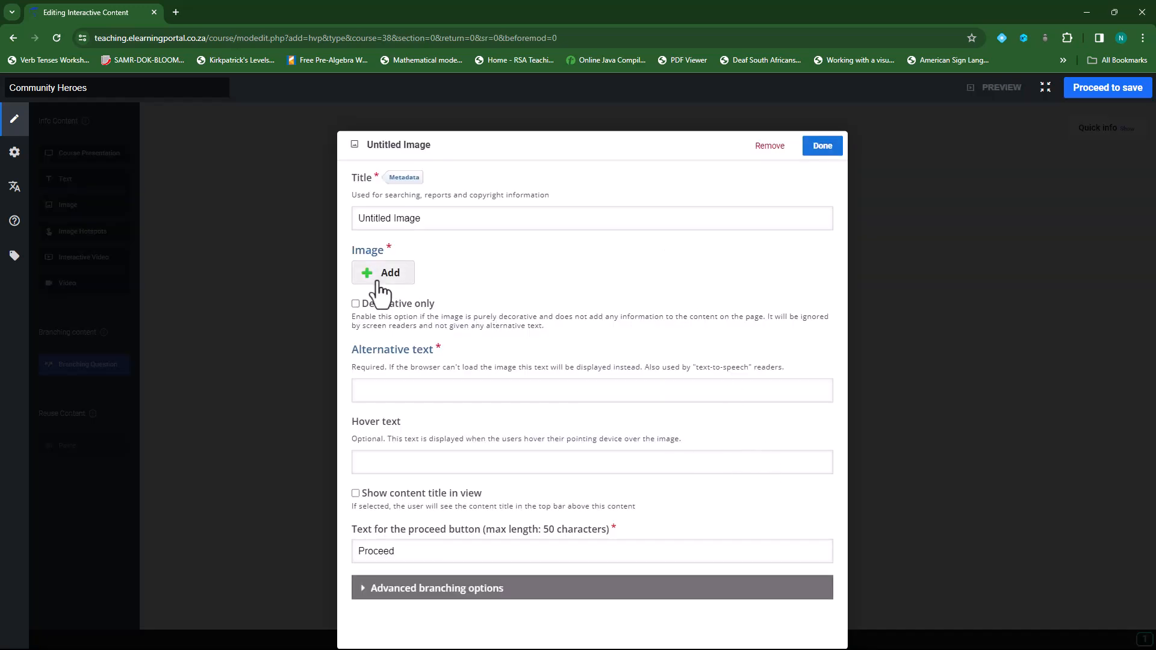
pyautogui.moveTo(395, 218); pyautogui.dragTo(348, 219)
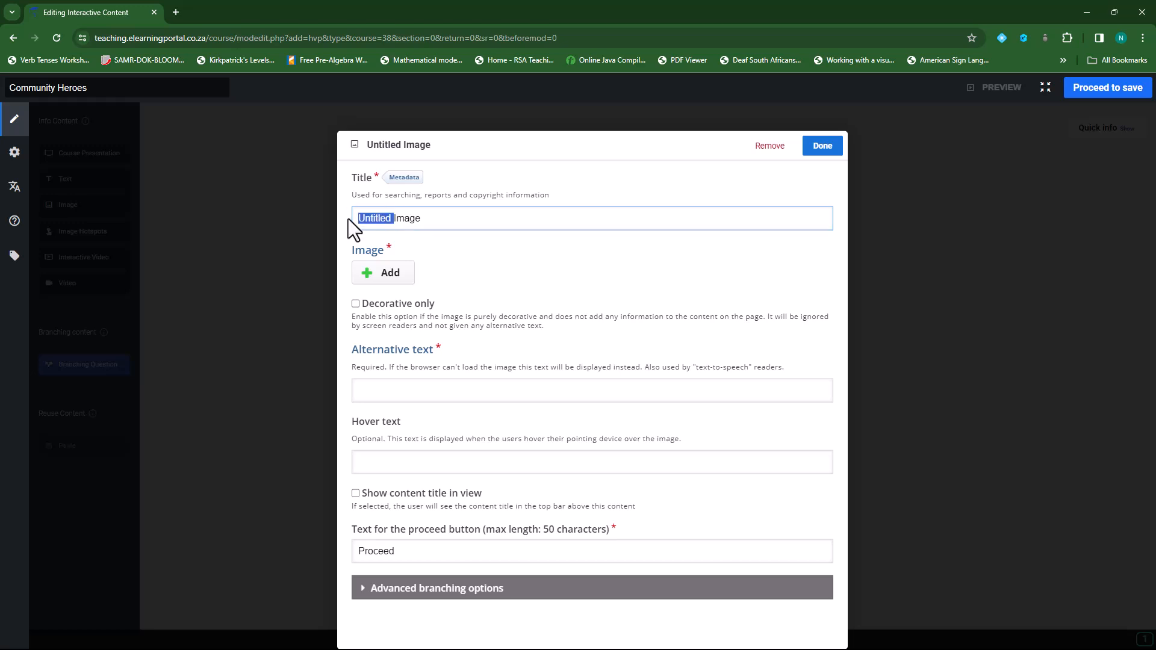
pyautogui.write('How it works')
pyautogui.press('Delete')
pyautogui.press('Delete')
pyautogui.press('Delete')
pyautogui.press('Delete')
pyautogui.press('Delete')
# Upload "how it works.png" as the picture for the new image item.
pyautogui.click(377, 277)
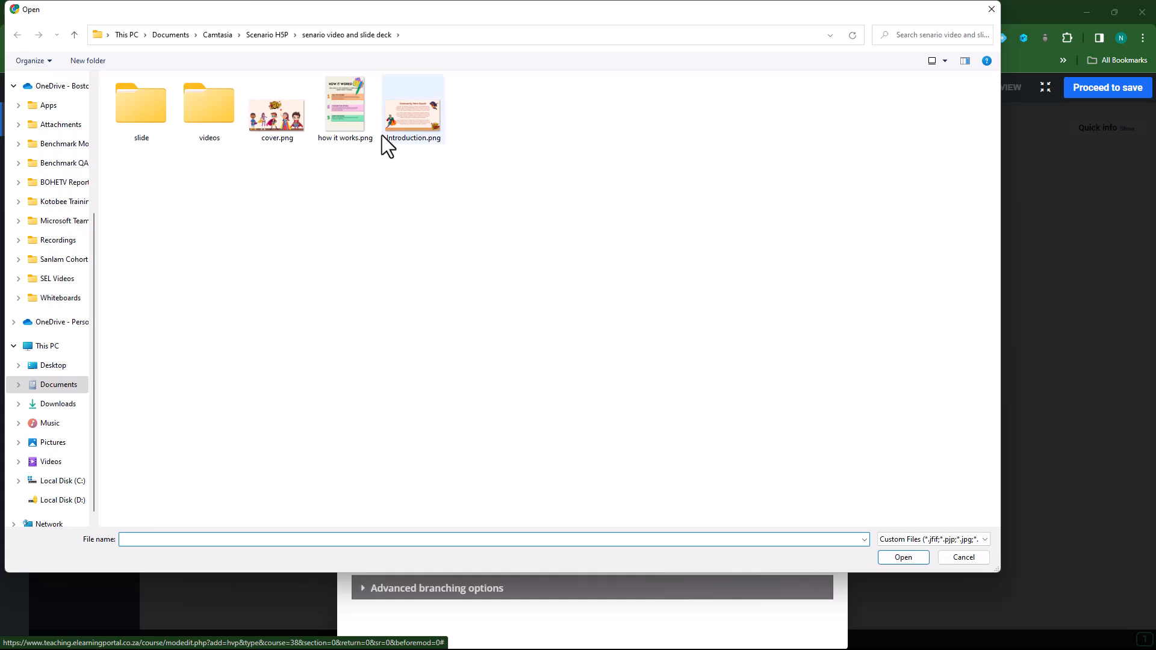
pyautogui.click(340, 109)
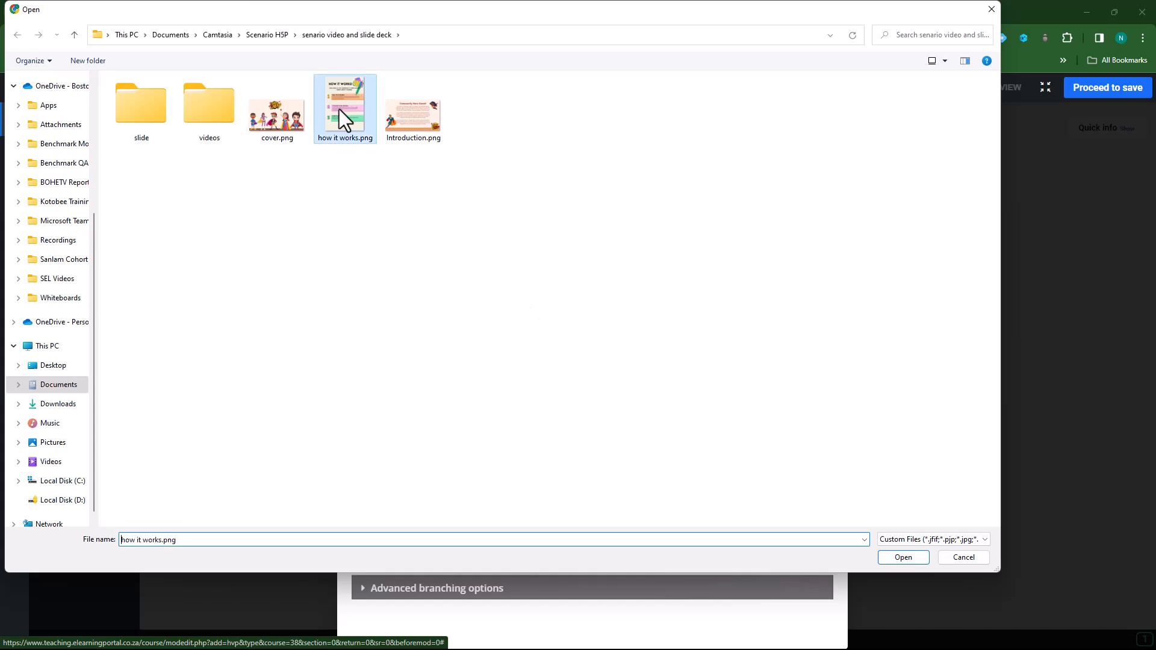
pyautogui.click(903, 557)
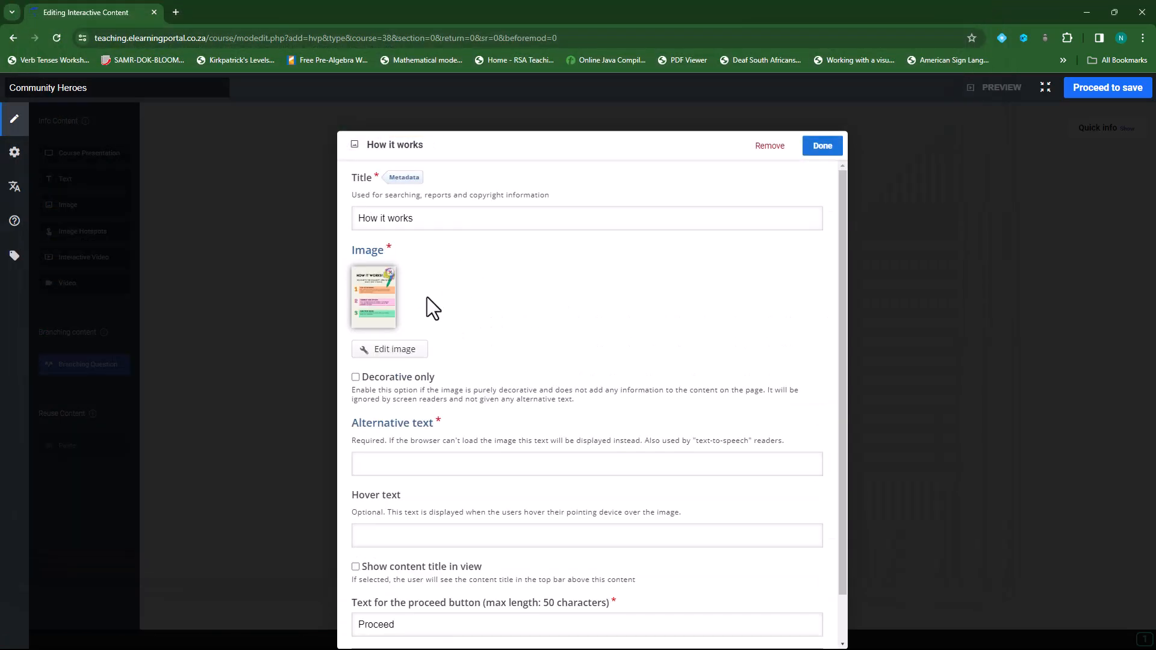
# Copy the item's title "How it works" into its alternative text and finish editing the item.
pyautogui.scroll(-1, 482, 355)
pyautogui.moveTo(425, 171); pyautogui.dragTo(362, 173)
pyautogui.hotkey('ctrl', 'c')
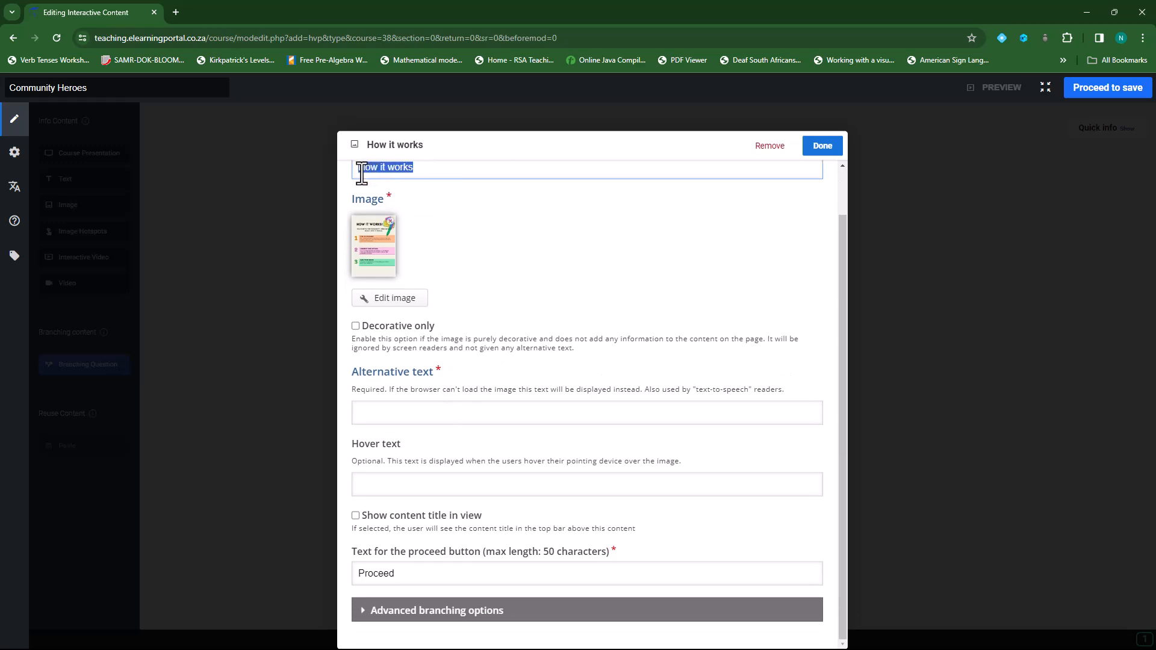
pyautogui.click(478, 409)
pyautogui.hotkey('ctrl', 'v')
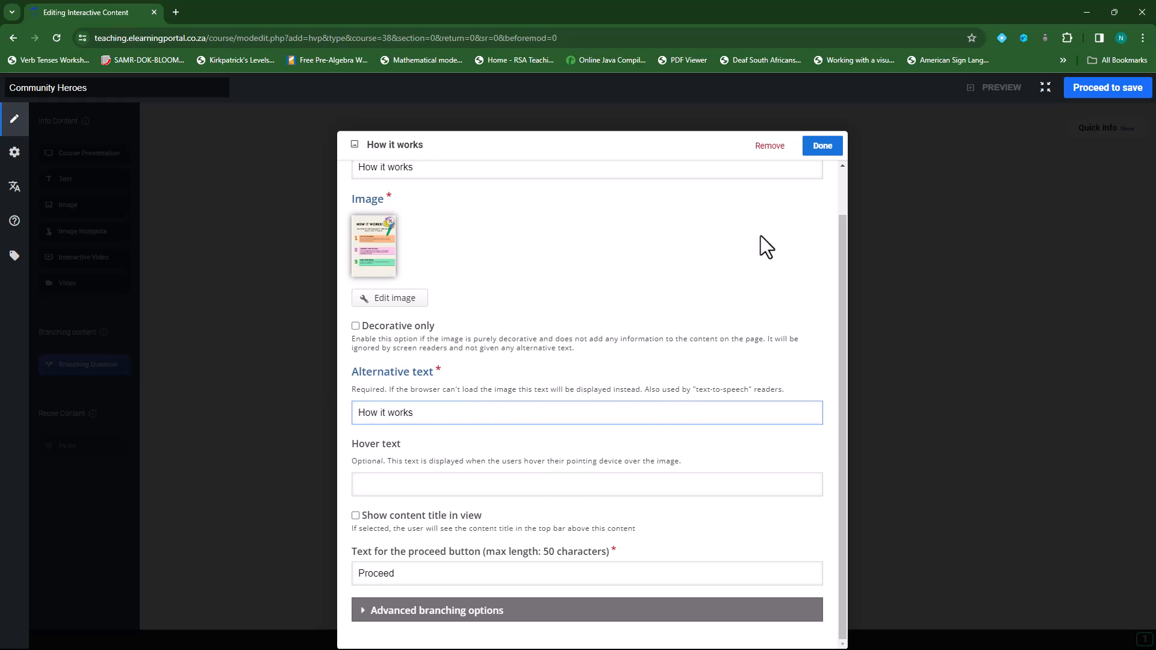
pyautogui.click(824, 148)
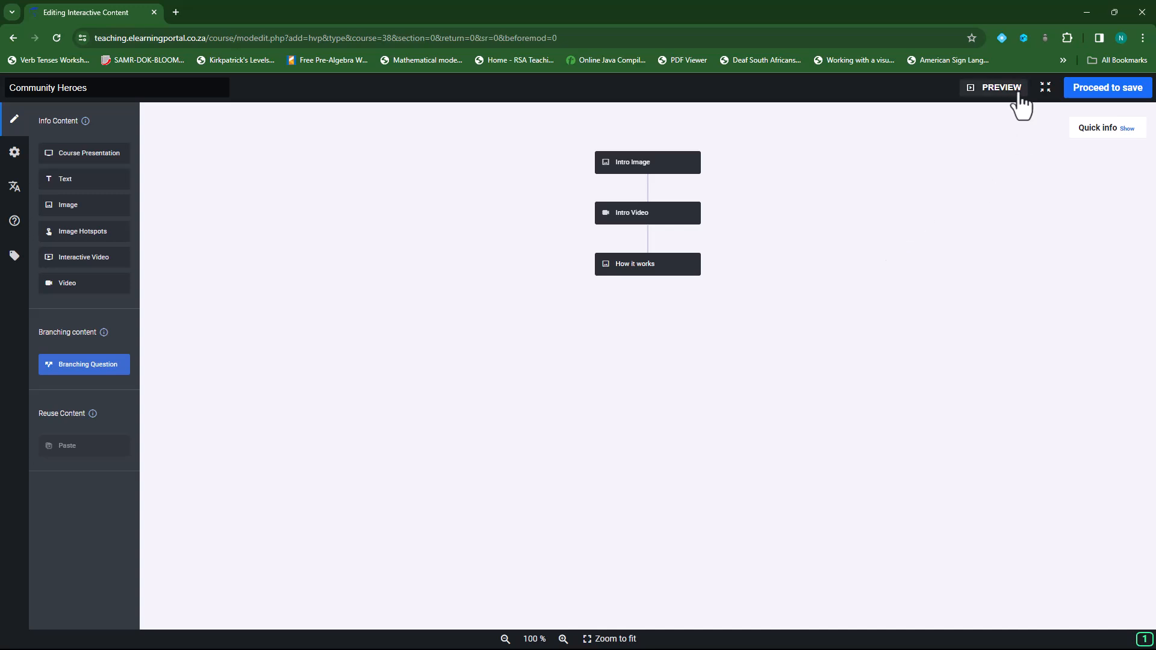
# Preview the scenario from the start screen through Intro Image, Intro Video and How it works to the end screen, and return to editing.
pyautogui.click(1002, 91)
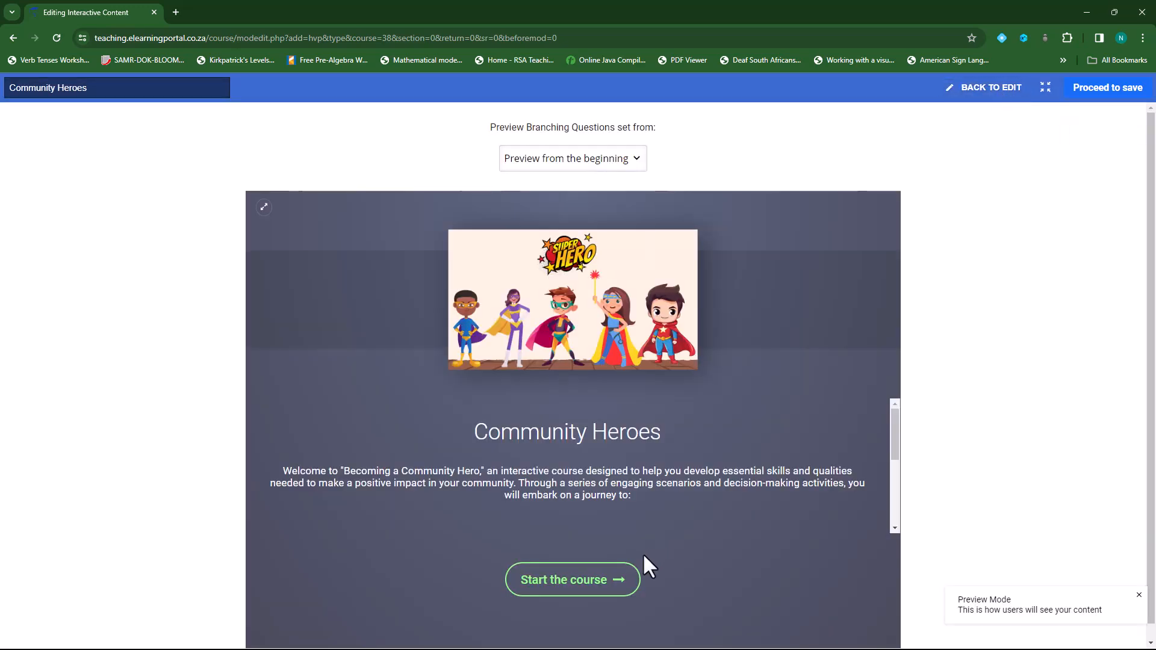
pyautogui.click(596, 581)
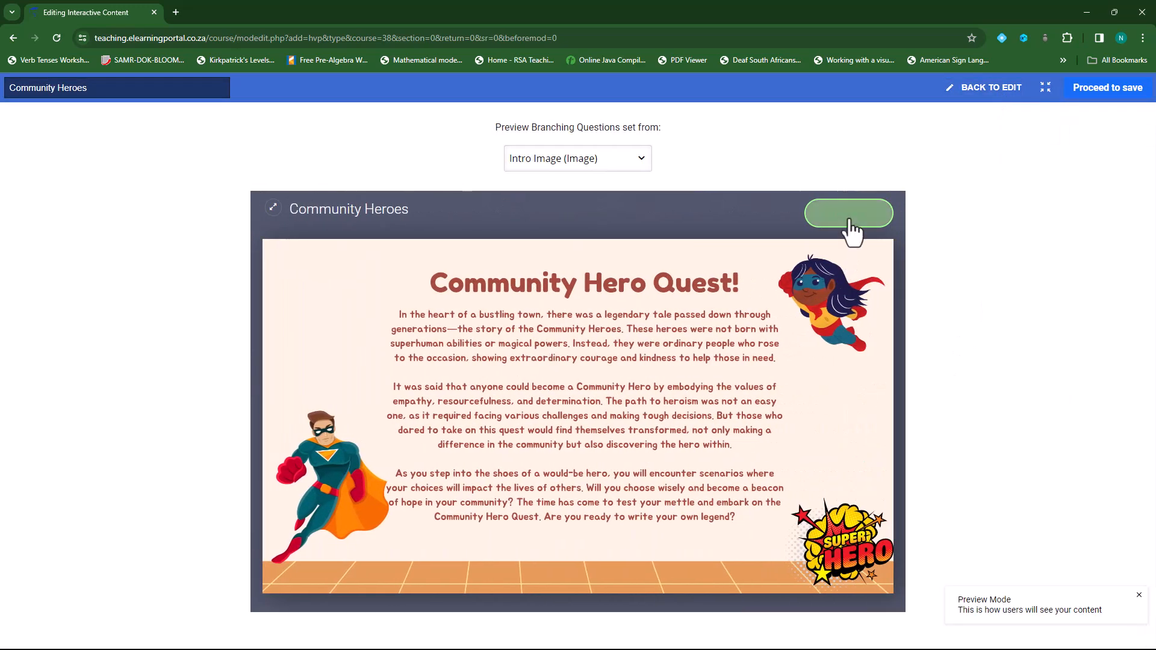
pyautogui.click(815, 217)
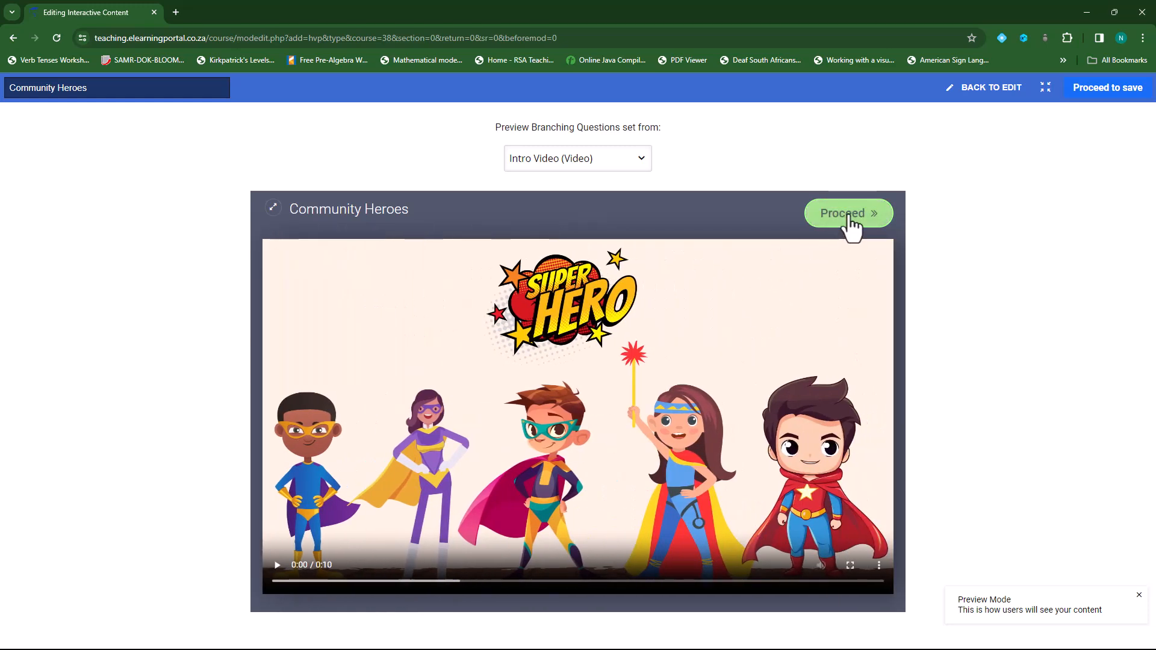
pyautogui.click(848, 222)
pyautogui.scroll(-7, 569, 439)
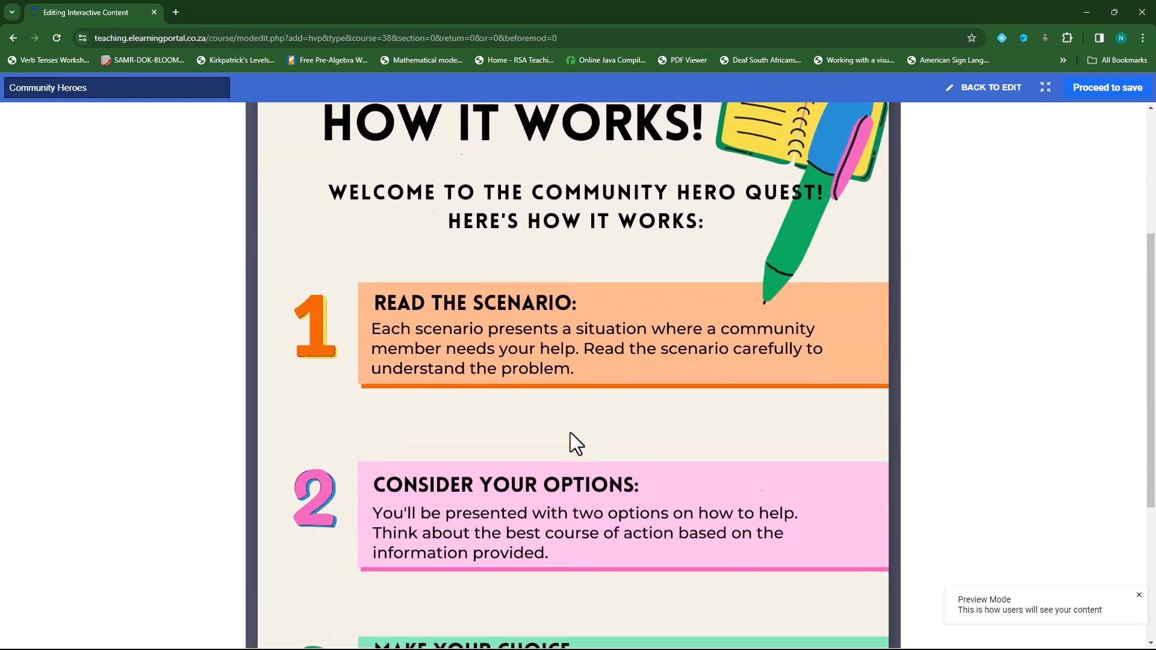
pyautogui.scroll(8, 541, 397)
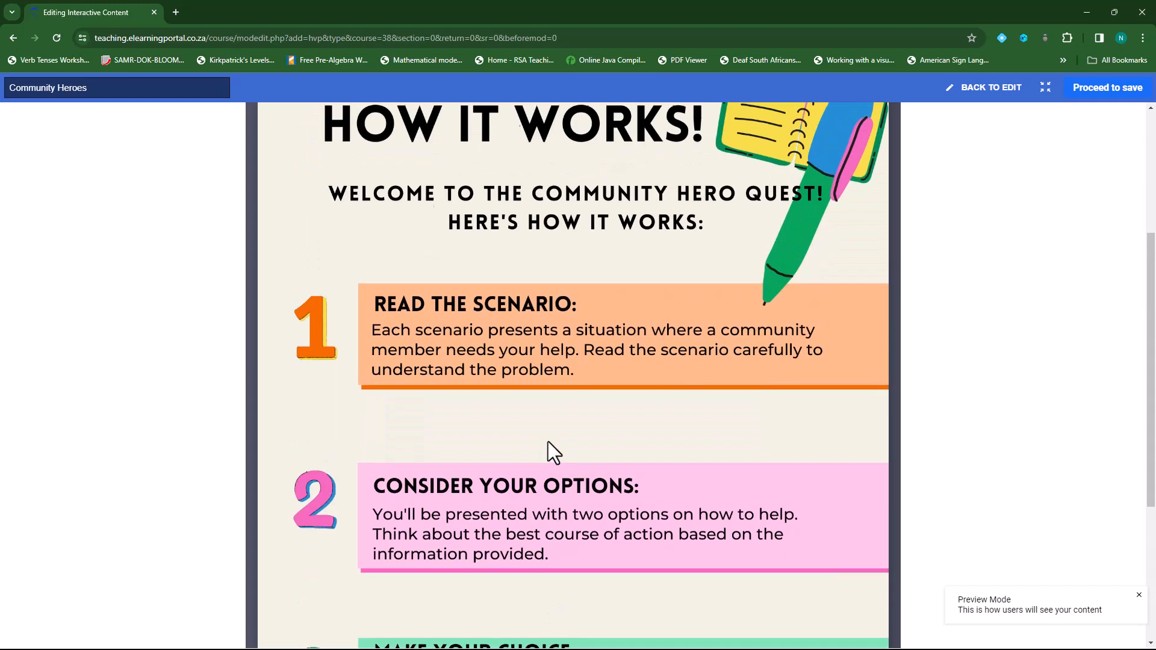
pyautogui.scroll(-4, 594, 422)
pyautogui.scroll(-5, 593, 421)
pyautogui.scroll(8, 594, 421)
pyautogui.click(838, 216)
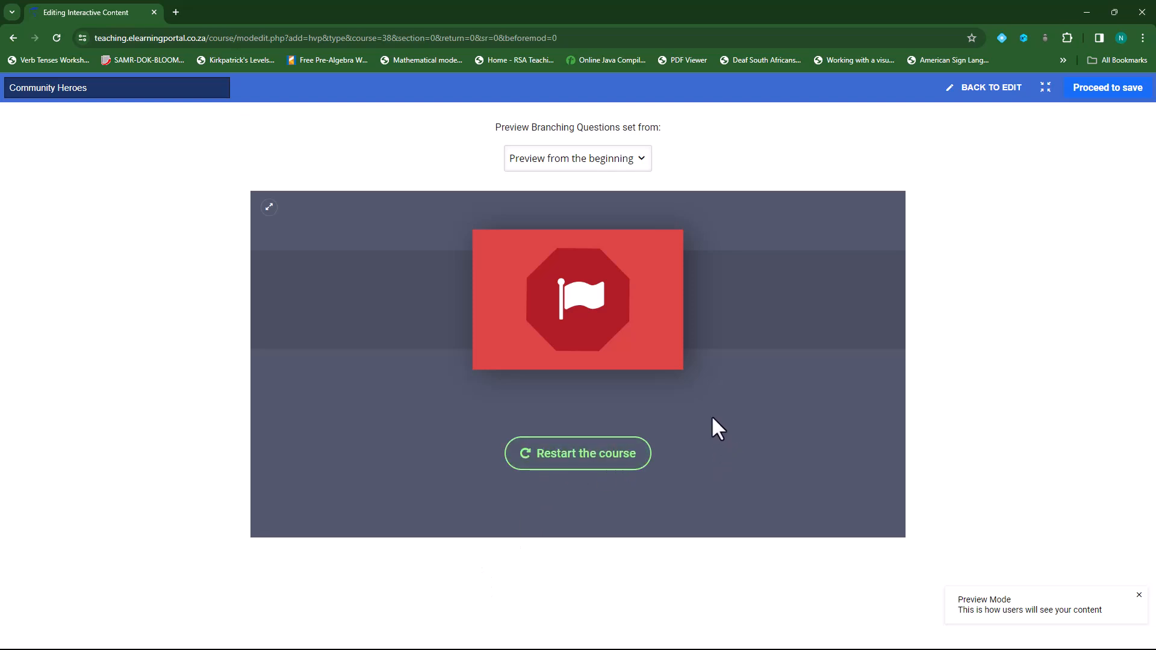
pyautogui.click(993, 90)
# Open the Intro Image content for editing and examine the special action in its advanced branching options.
pyautogui.moveTo(648, 165)
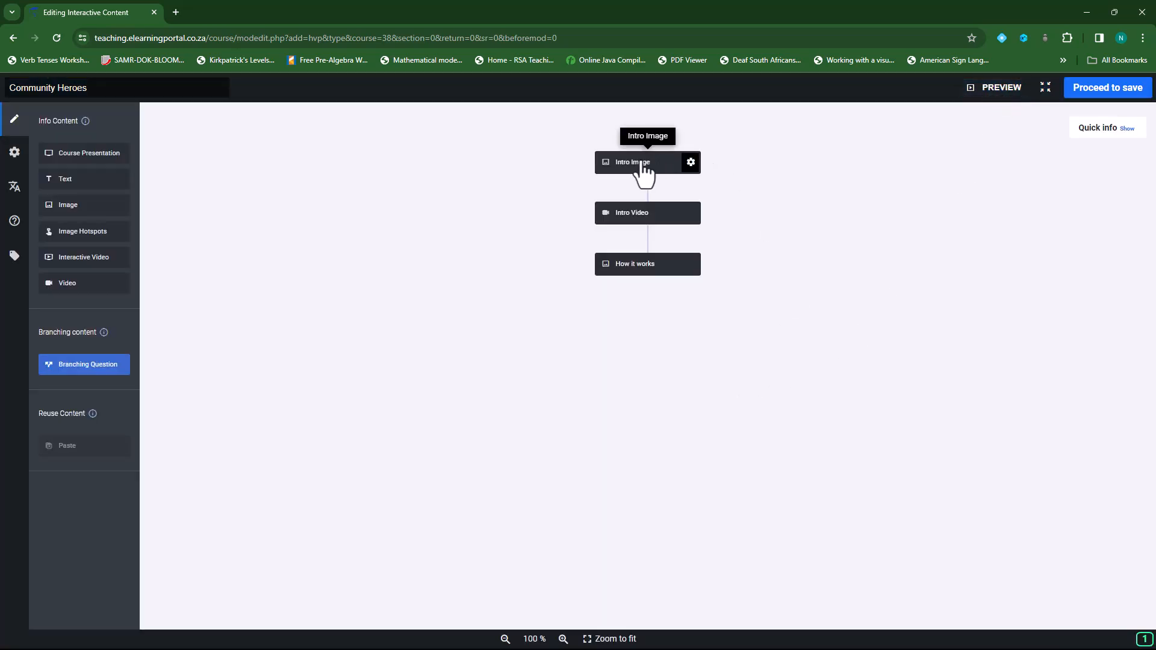
pyautogui.click(692, 163)
pyautogui.click(731, 224)
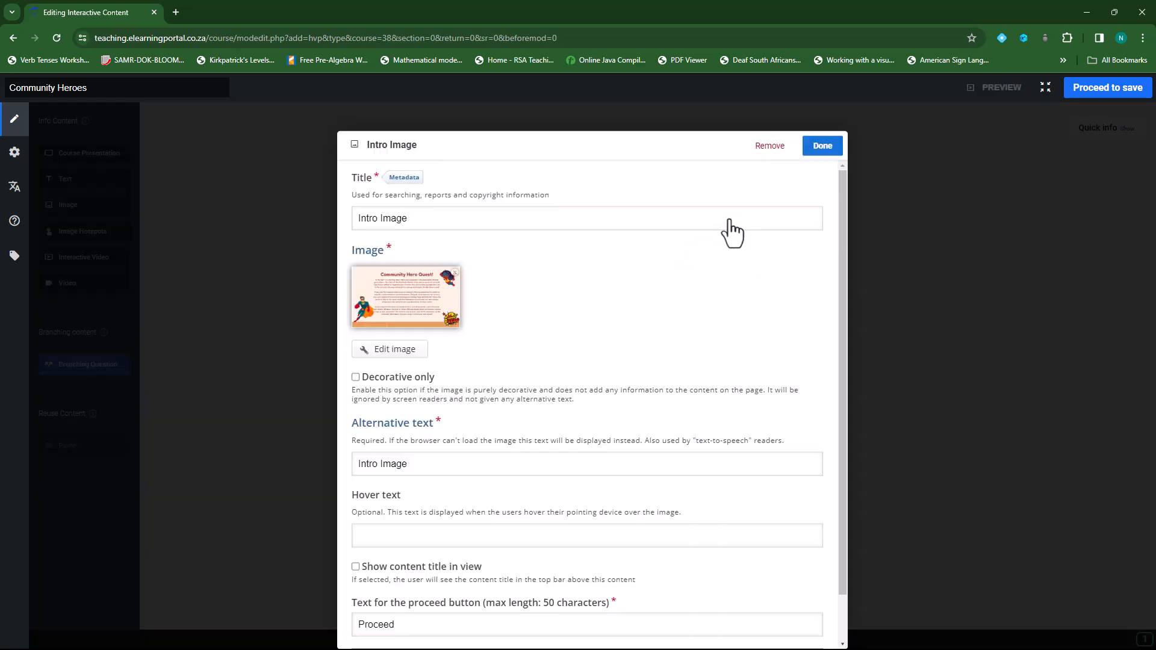
pyautogui.scroll(-1, 552, 319)
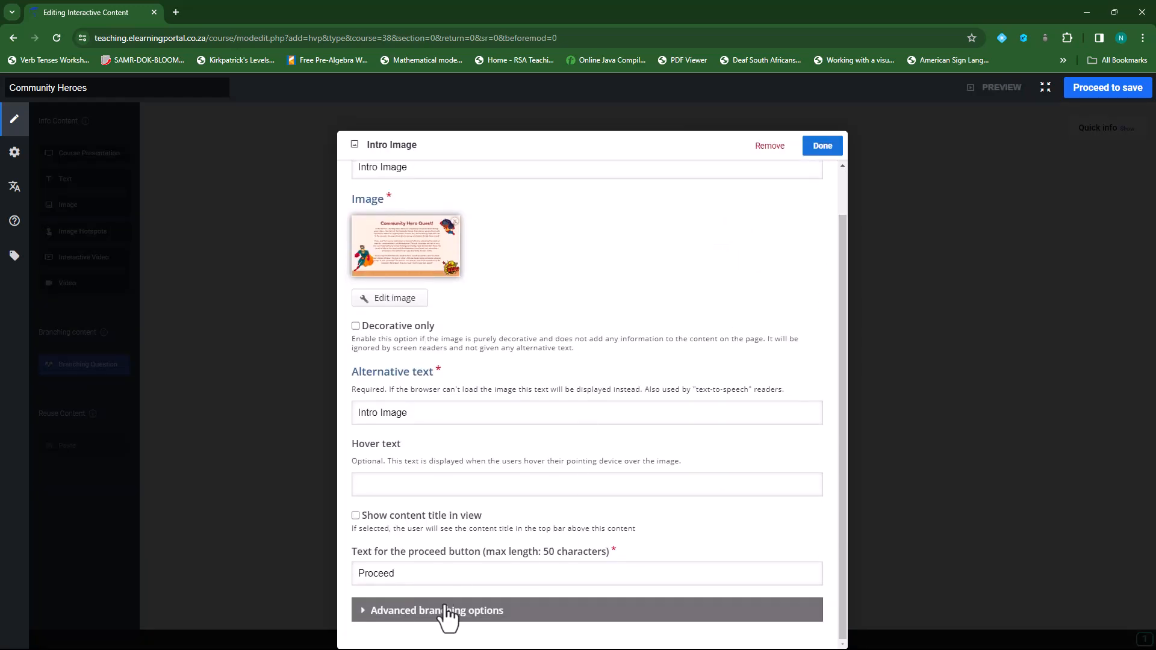
pyautogui.click(363, 610)
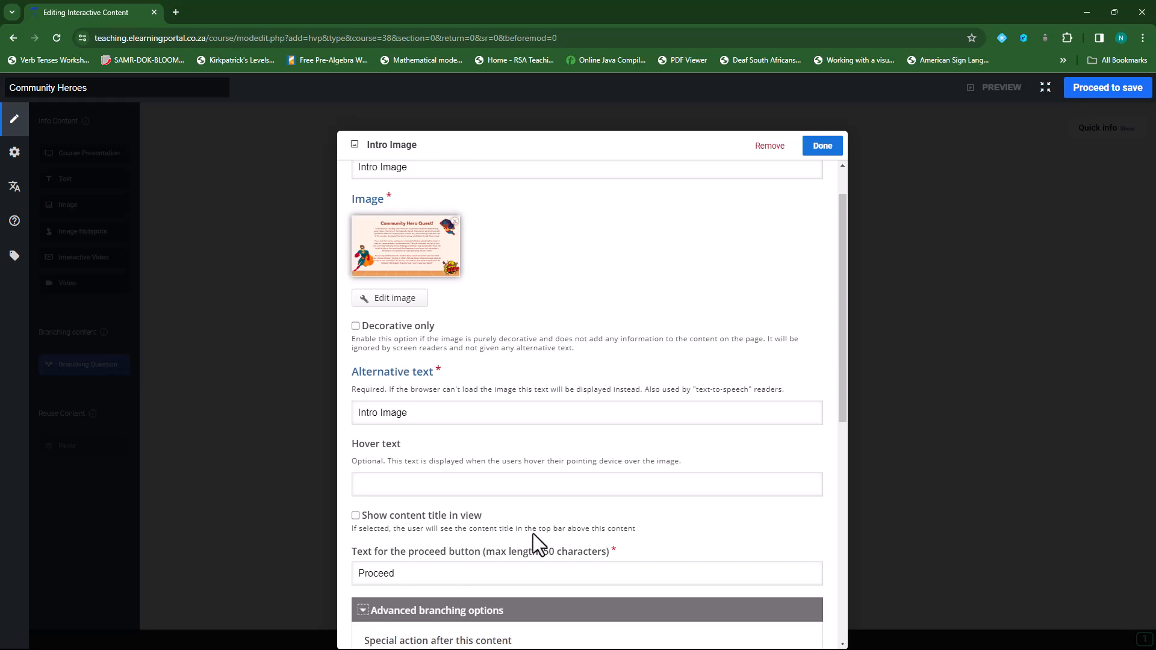
pyautogui.scroll(-6, 600, 428)
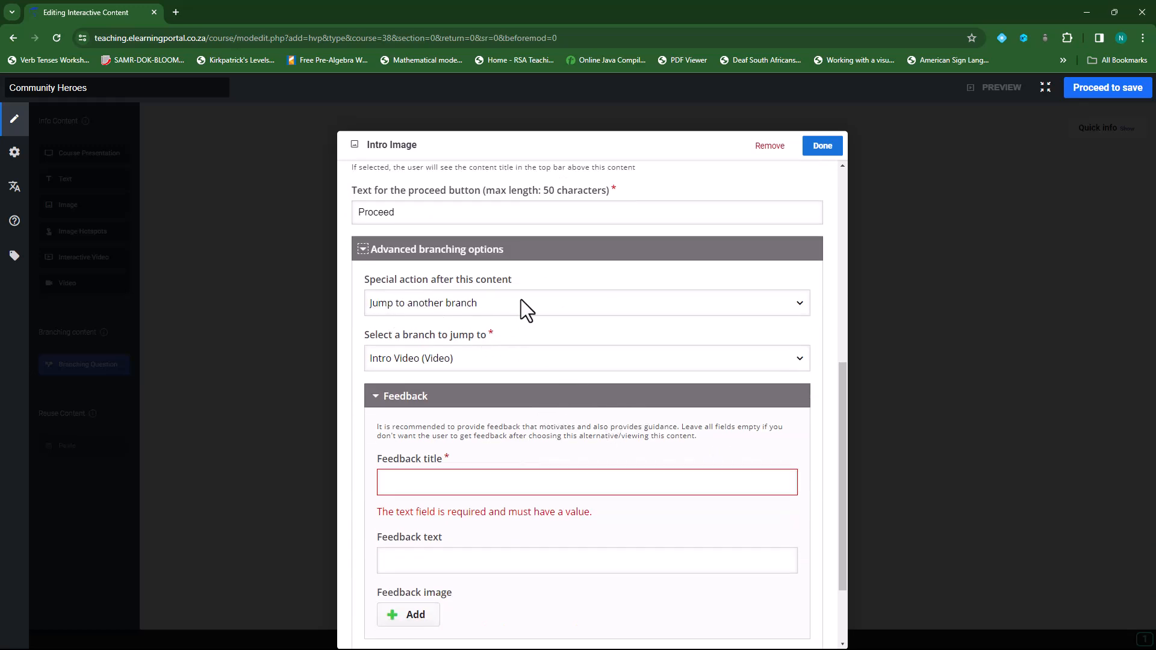
# Check which branches Intro Image can jump to, keep "Intro Video (Video)" selected with blank feedback, and finish editing the item.
pyautogui.click(492, 358)
pyautogui.click(506, 363)
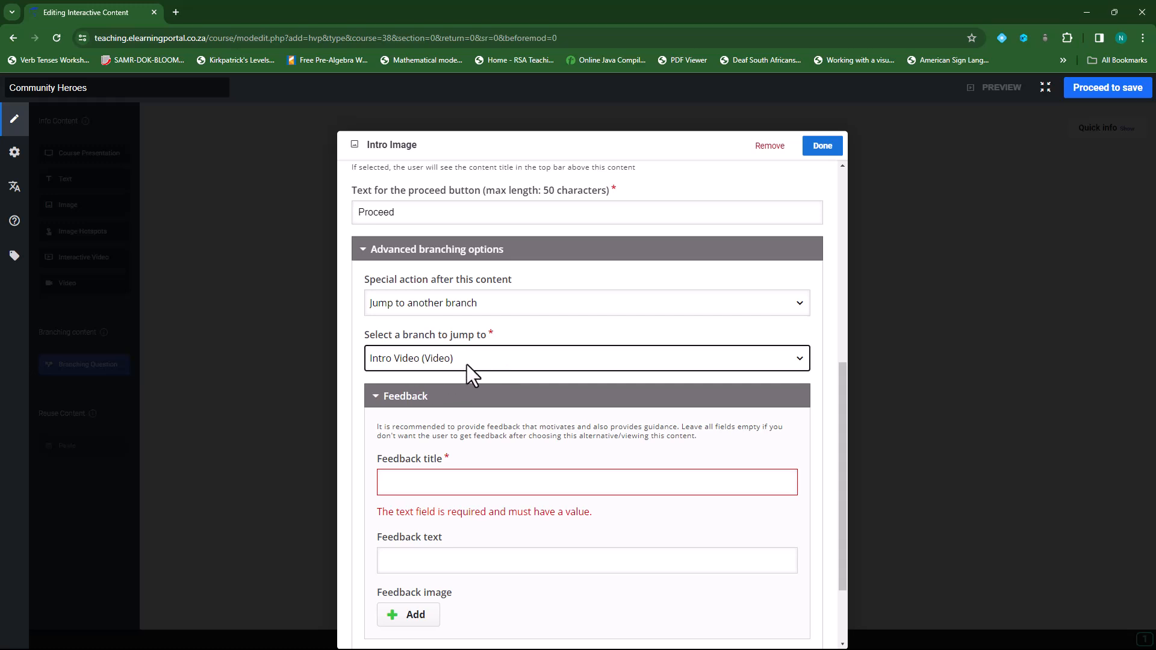
pyautogui.click(489, 358)
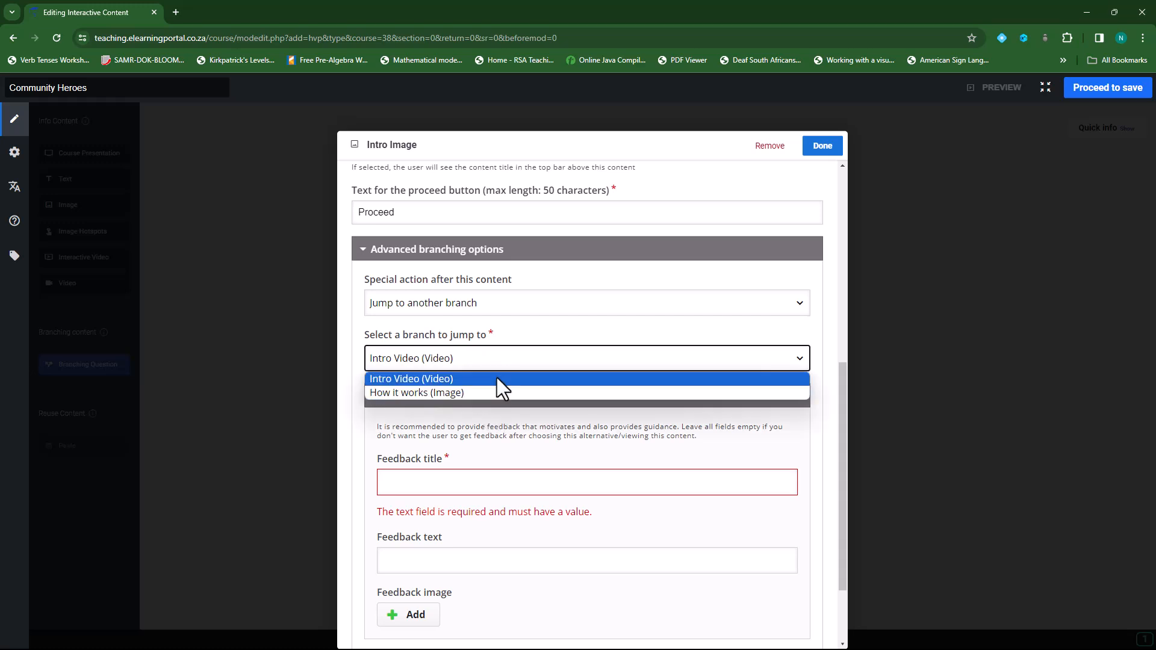
pyautogui.click(496, 376)
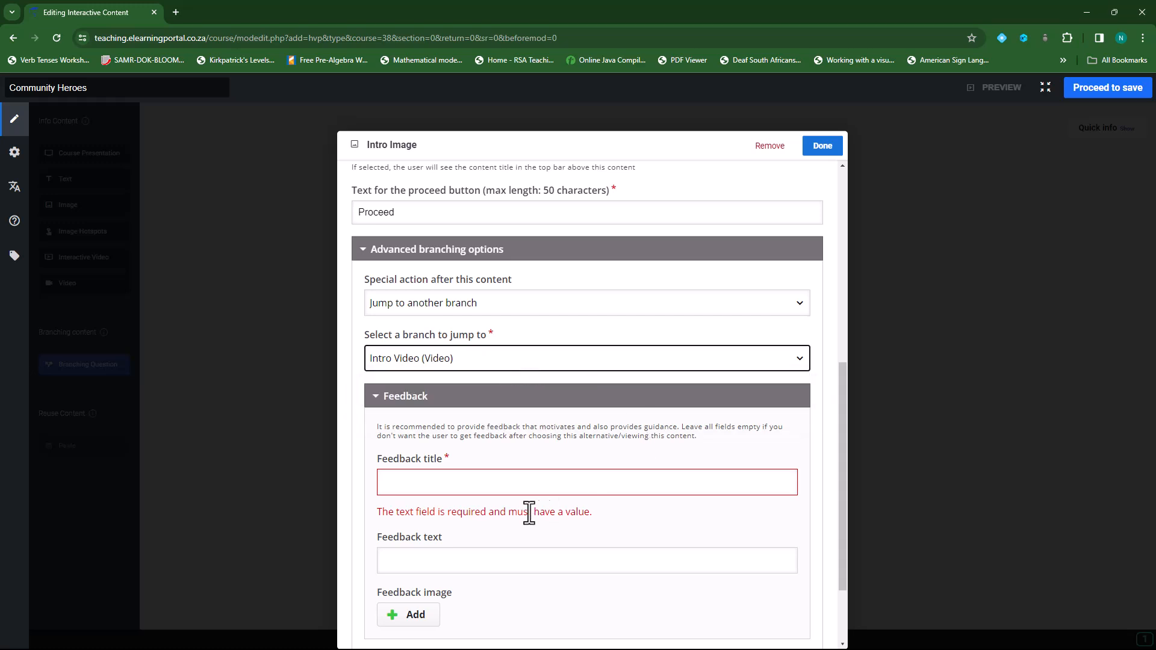
pyautogui.click(493, 485)
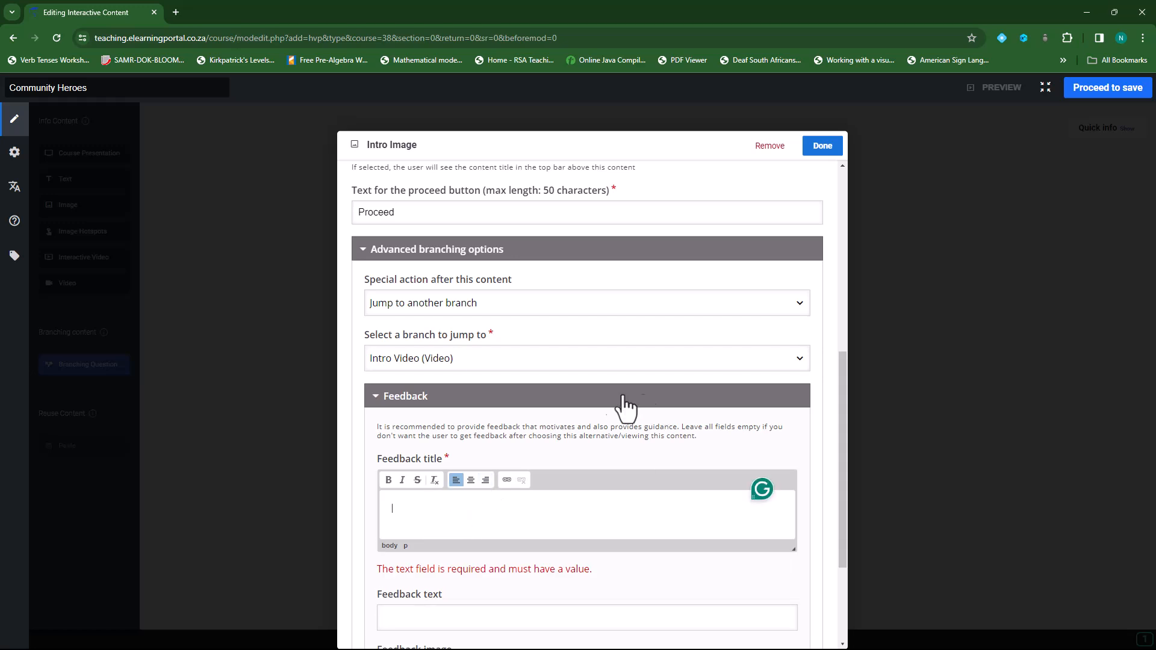
pyautogui.click(821, 145)
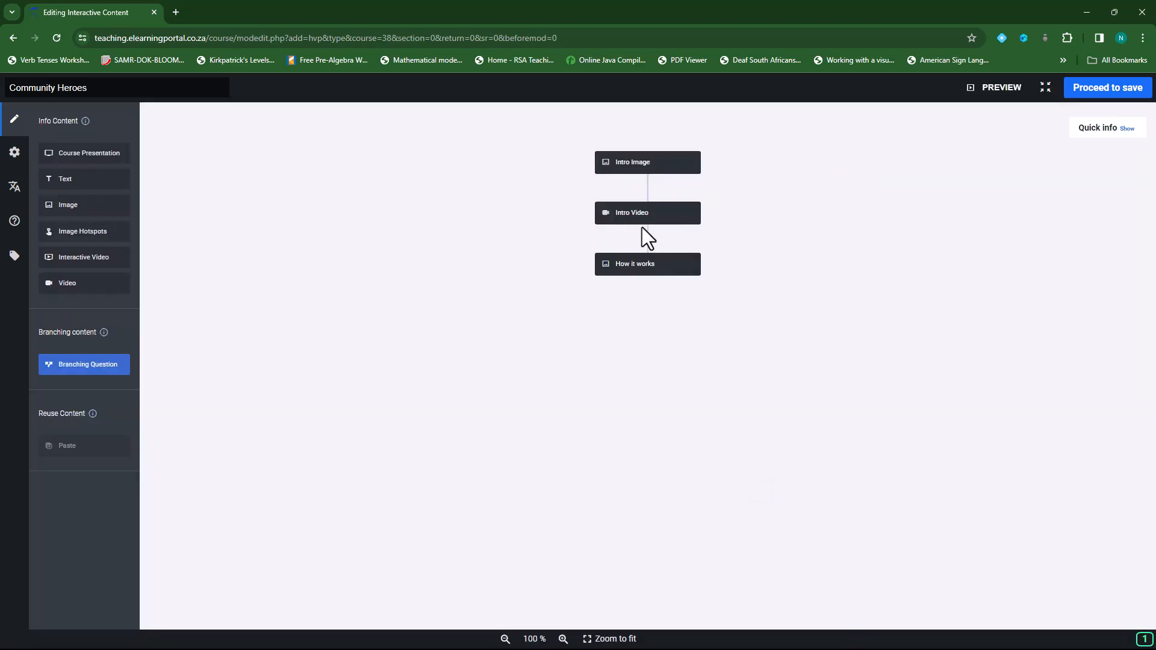
# Open the Intro Video content, examine the jump target in its advanced branching options, and finish editing the item.
pyautogui.moveTo(641, 221)
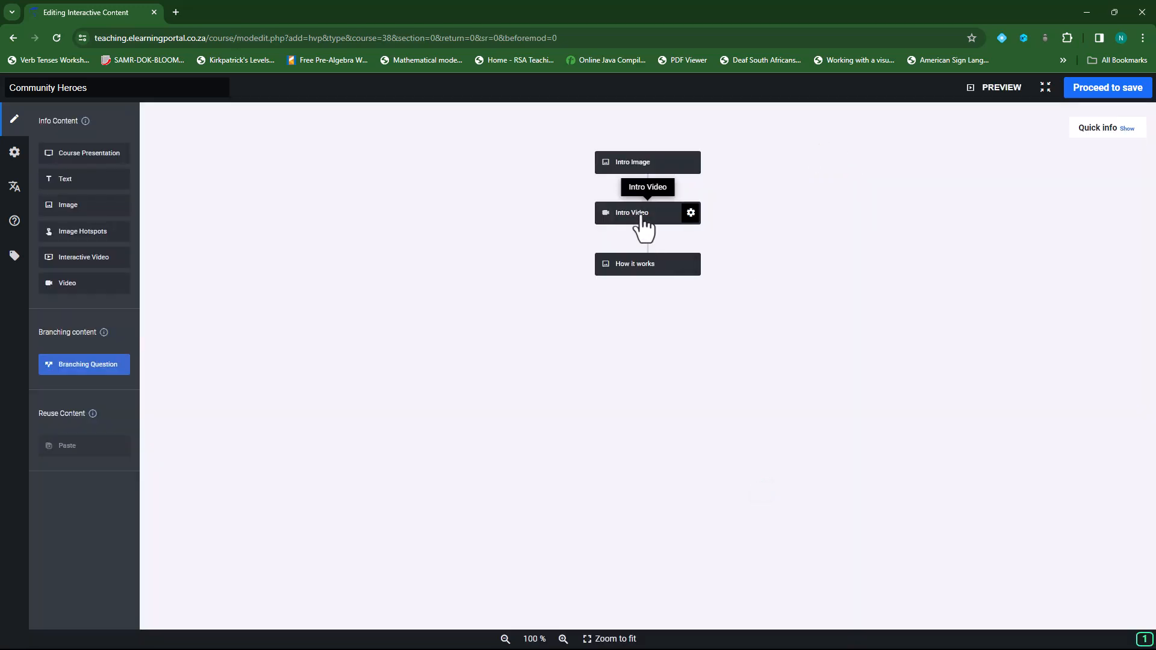
pyautogui.click(691, 214)
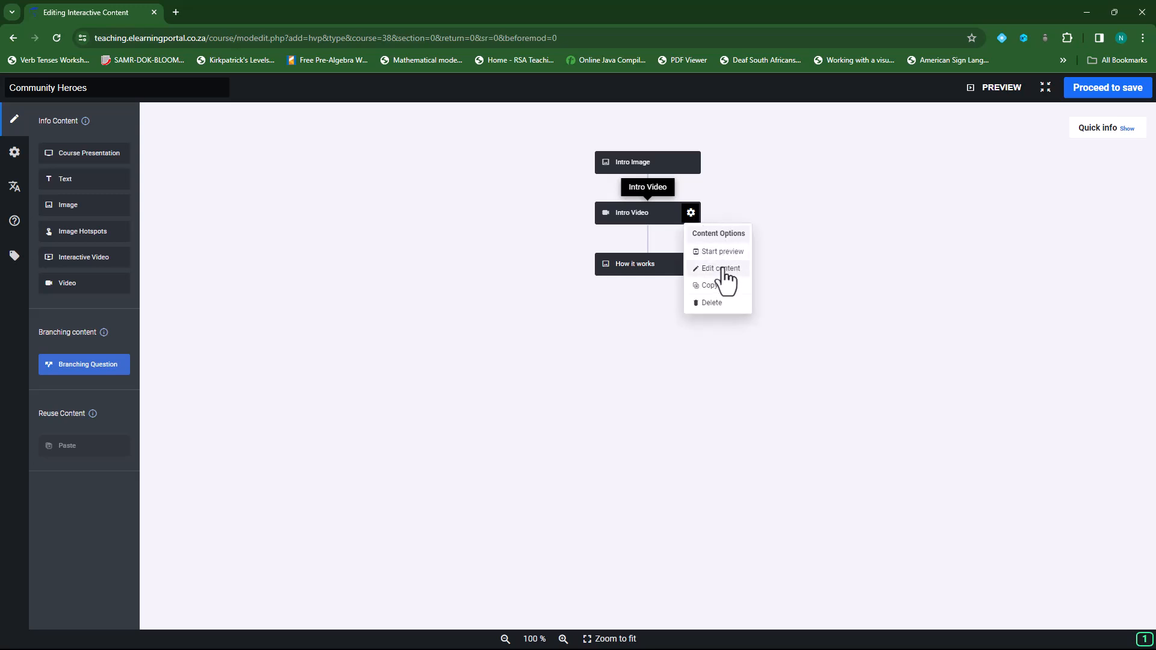
pyautogui.click(725, 271)
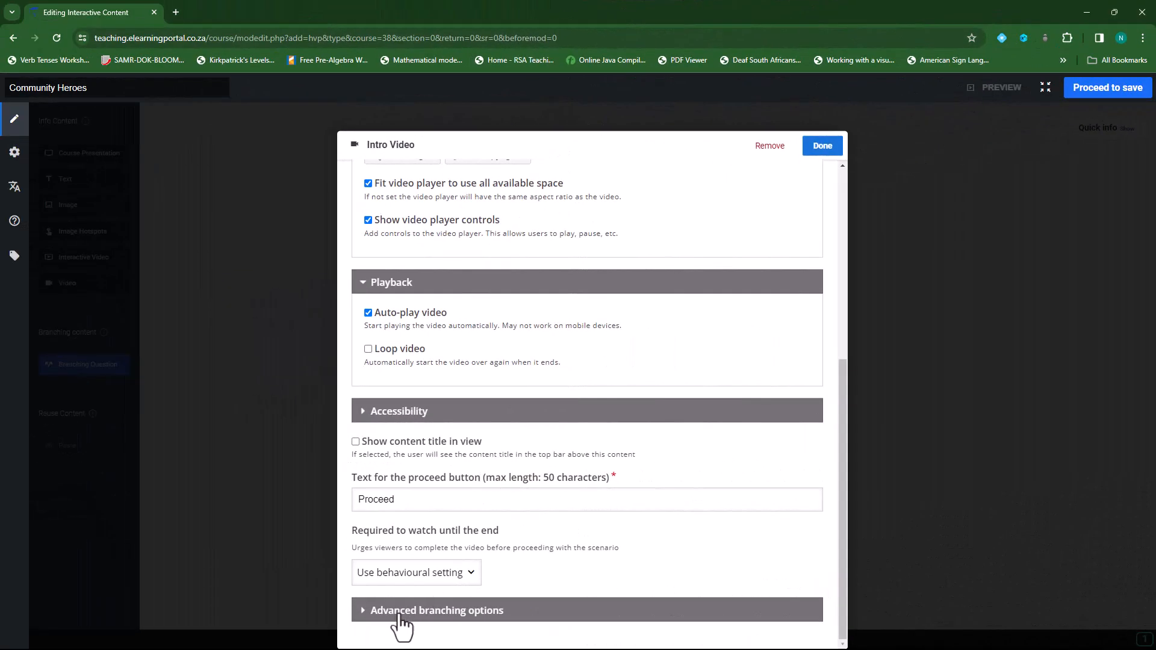
pyautogui.click(369, 611)
pyautogui.scroll(-5, 529, 505)
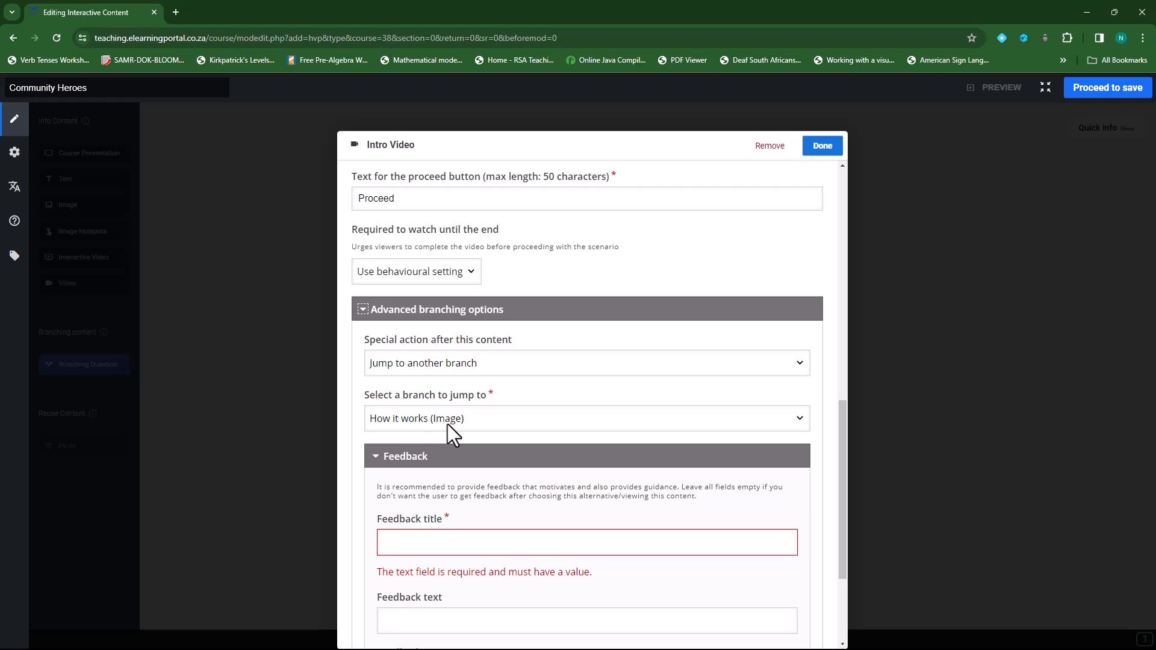
pyautogui.click(825, 146)
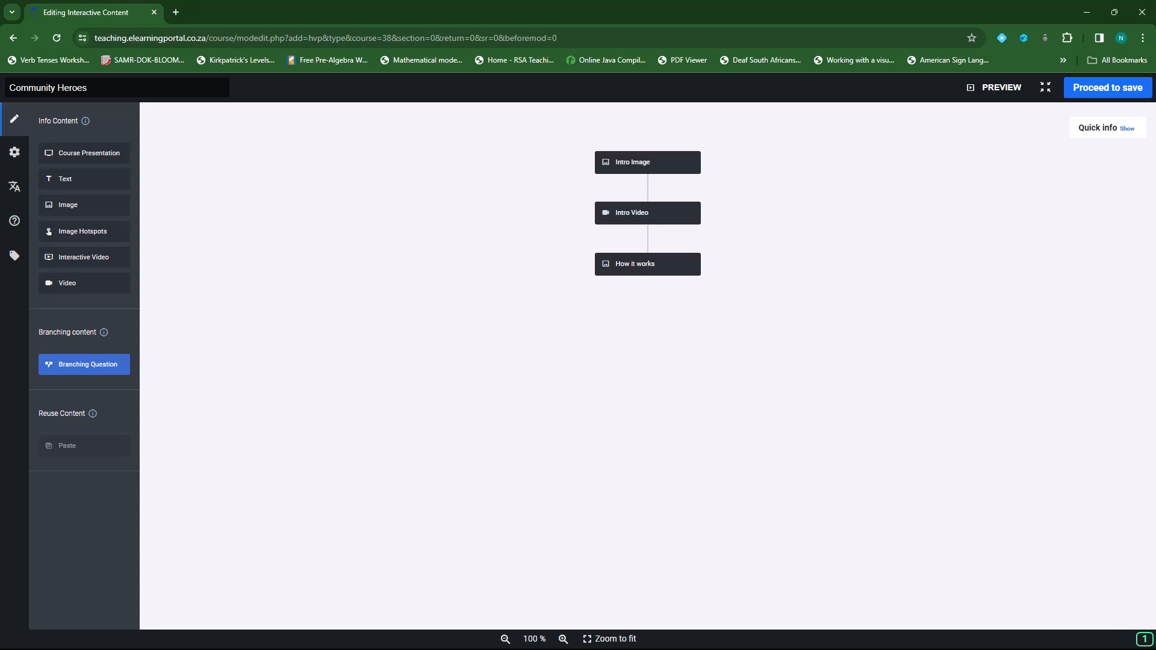
# Switch to Scenario.docx in Word, read the Chapter 1 story with its question, options and feedback, and return to the scenario editor.
pyautogui.moveTo(1155, 253); pyautogui.dragTo(663, 179)
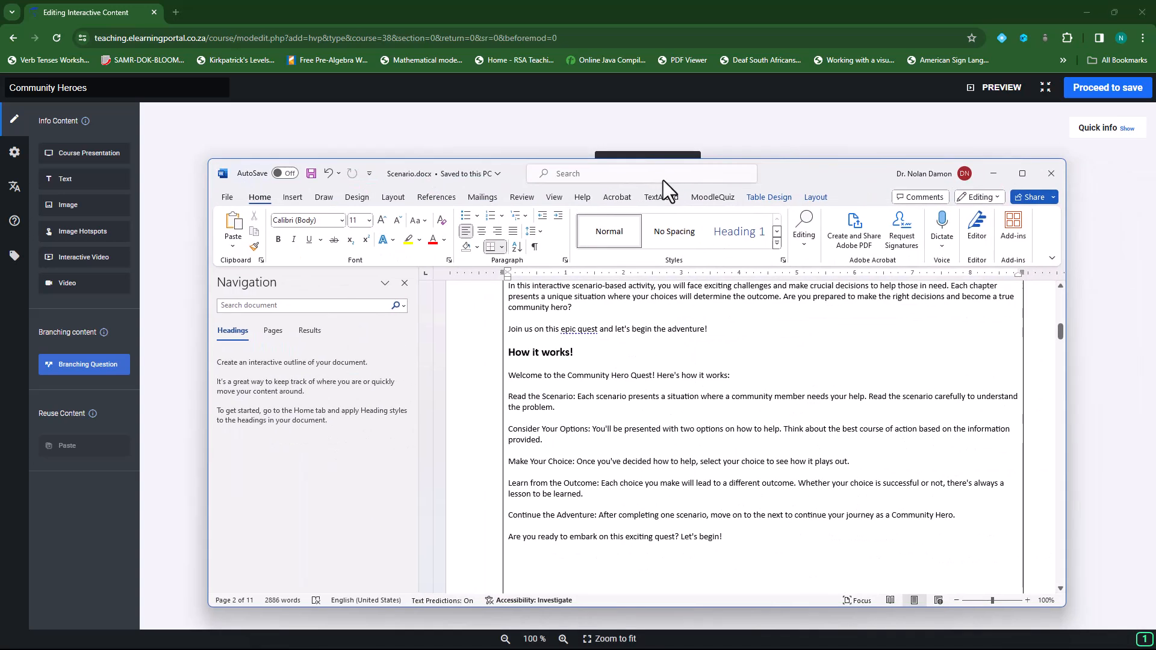
pyautogui.doubleClick(819, 171)
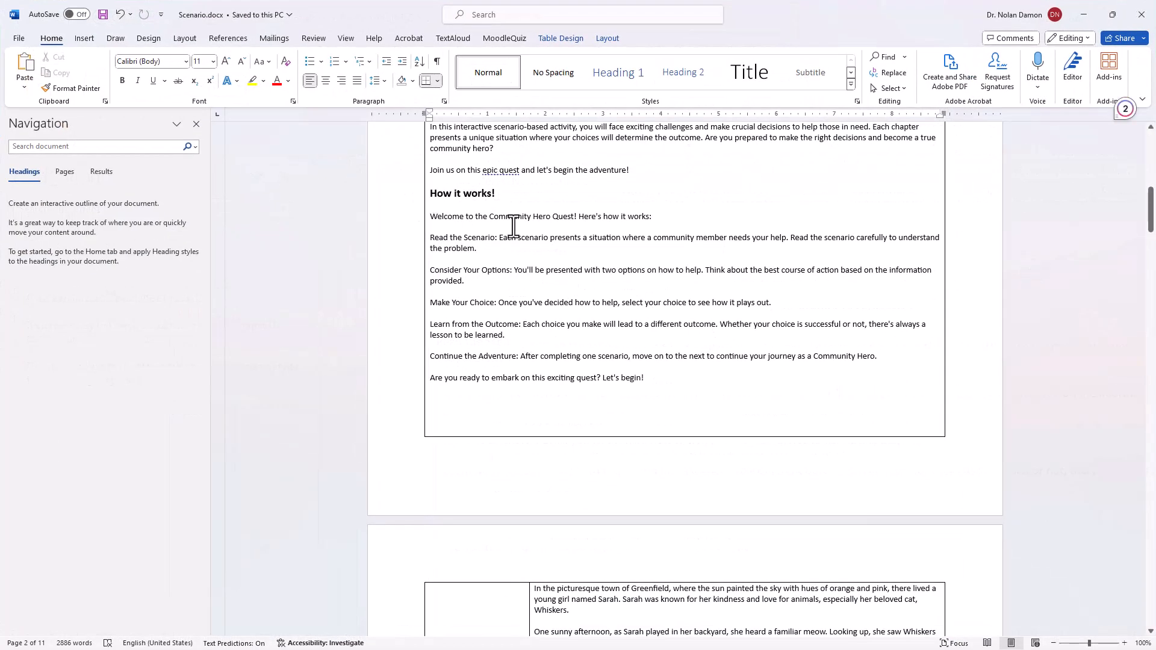
pyautogui.scroll(-4, 523, 366)
pyautogui.scroll(-4, 522, 366)
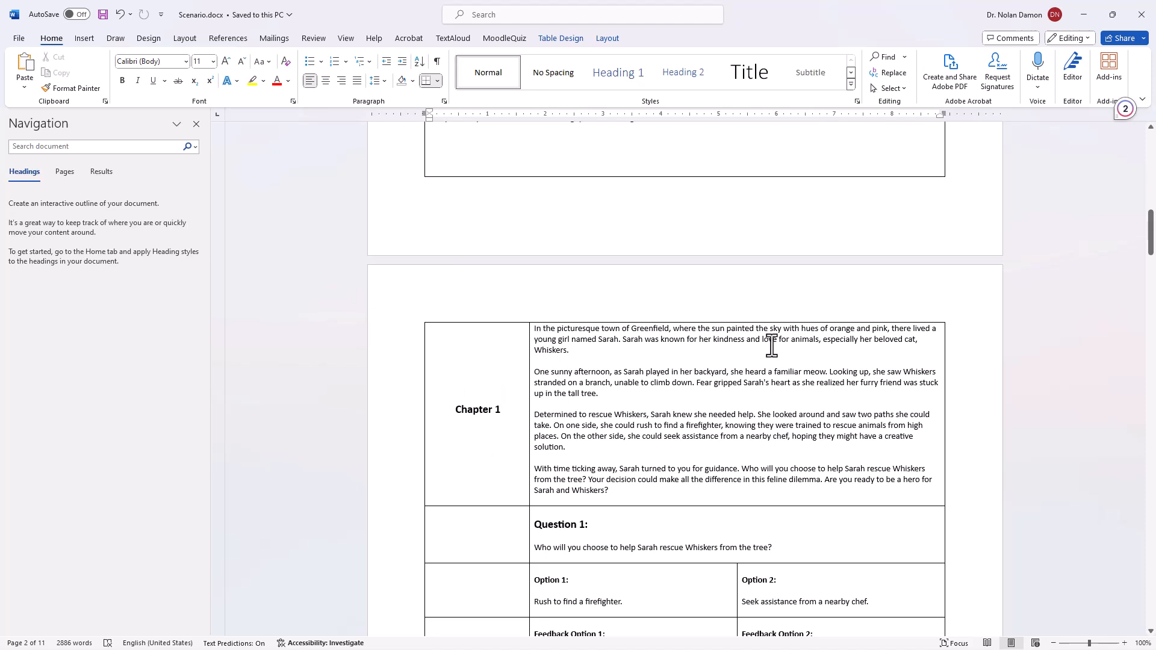
pyautogui.scroll(-3, 590, 463)
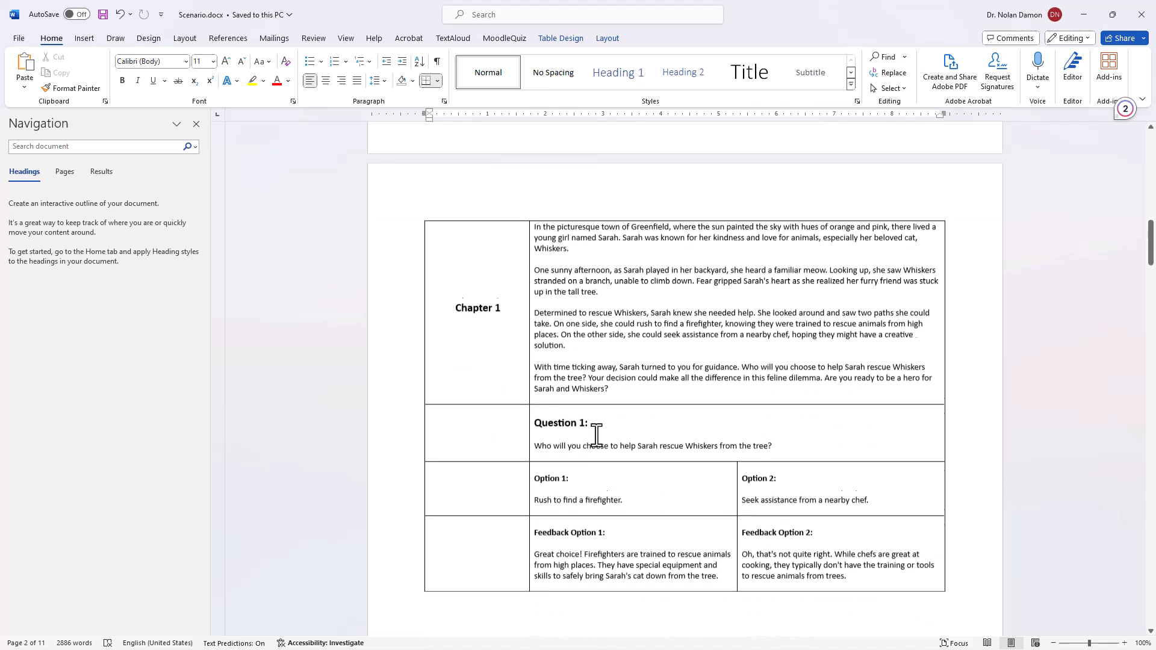
pyautogui.scroll(2, 724, 420)
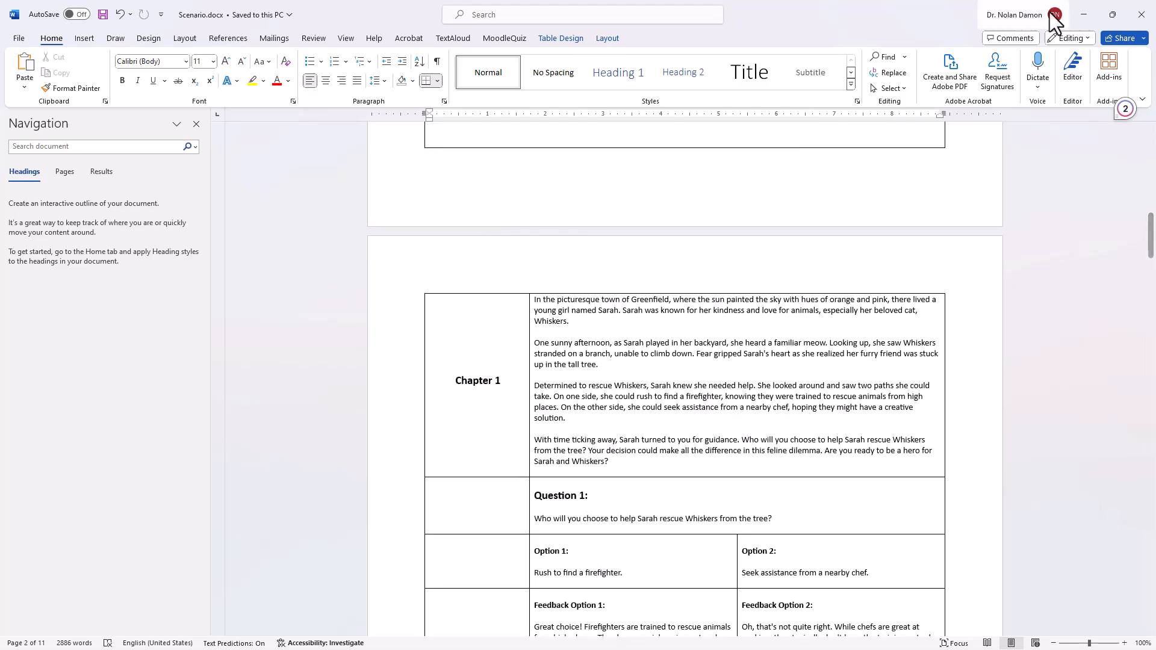
pyautogui.moveTo(854, 17); pyautogui.dragTo(1155, 162)
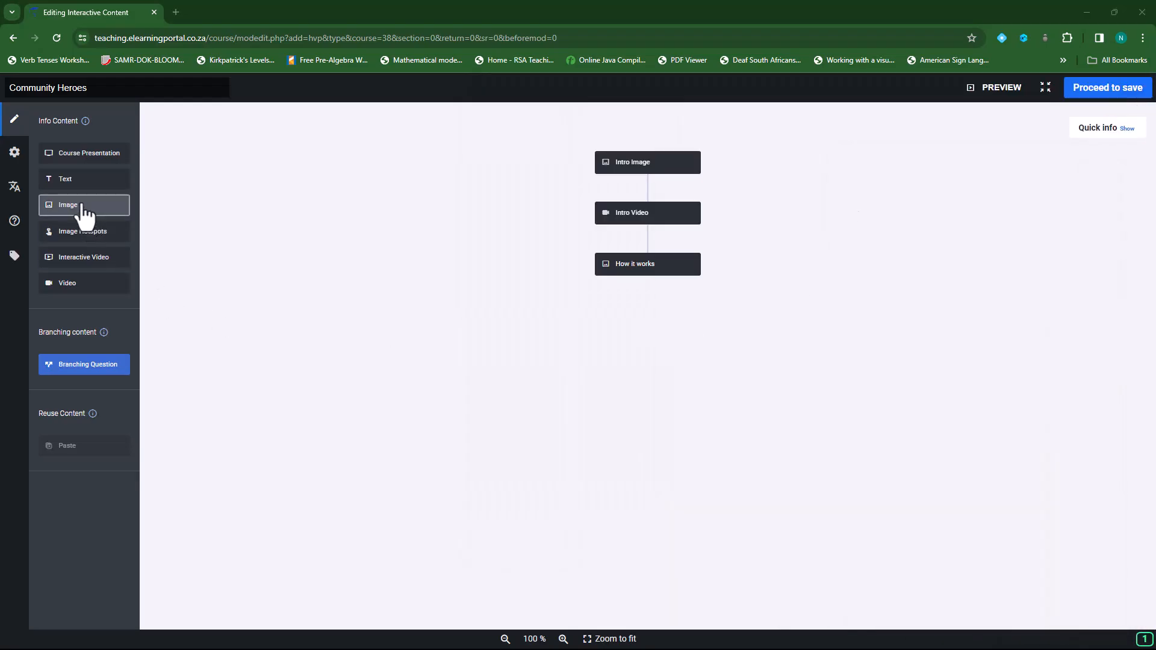
# Add a new Image content item after "How it works" and title it "Chapter 1".
pyautogui.moveTo(85, 209); pyautogui.dragTo(643, 305)
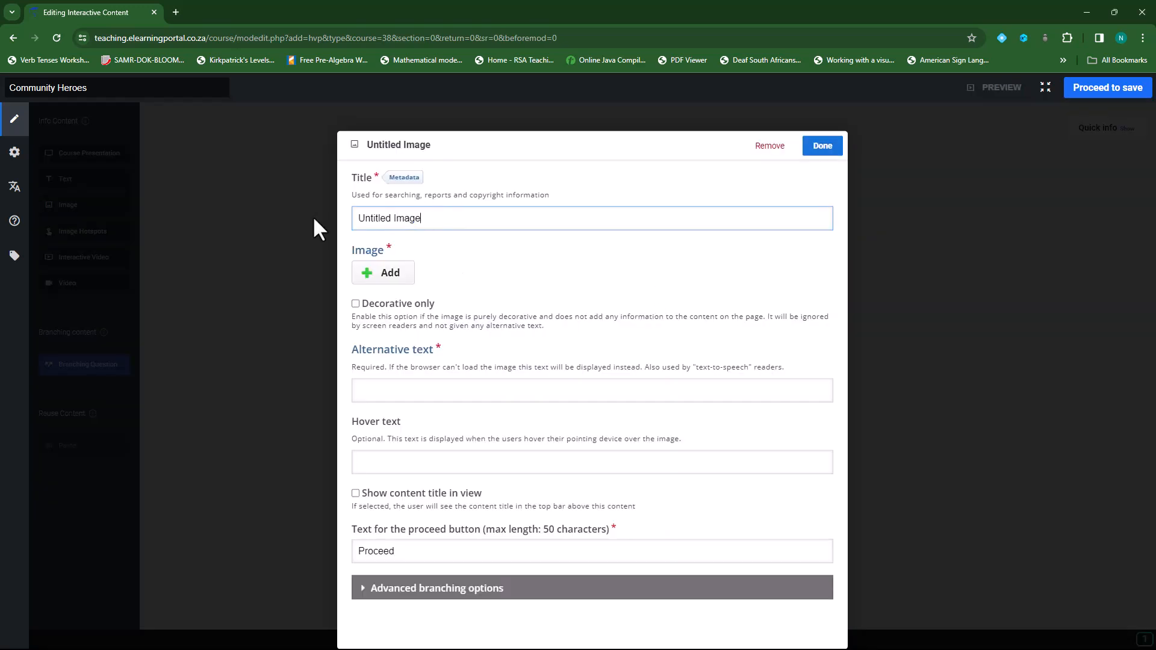
pyautogui.moveTo(439, 221); pyautogui.dragTo(360, 221)
pyautogui.press('BackSpace')
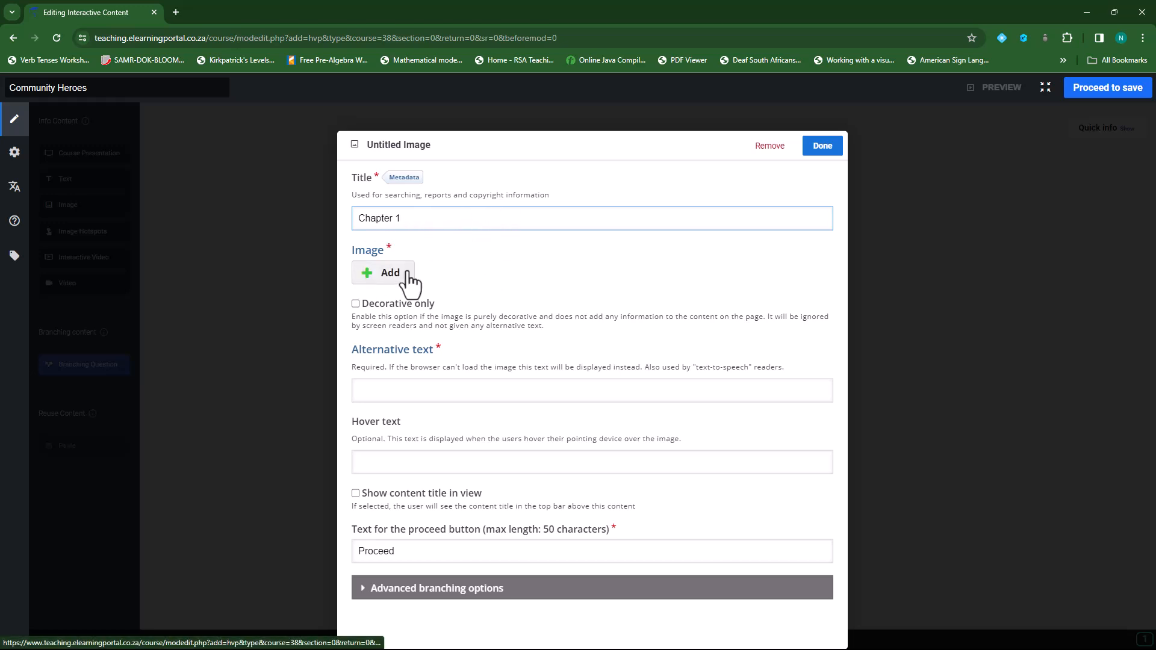
# Upload 3.png from the "slide" folder as the Chapter 1 image.
pyautogui.click(386, 279)
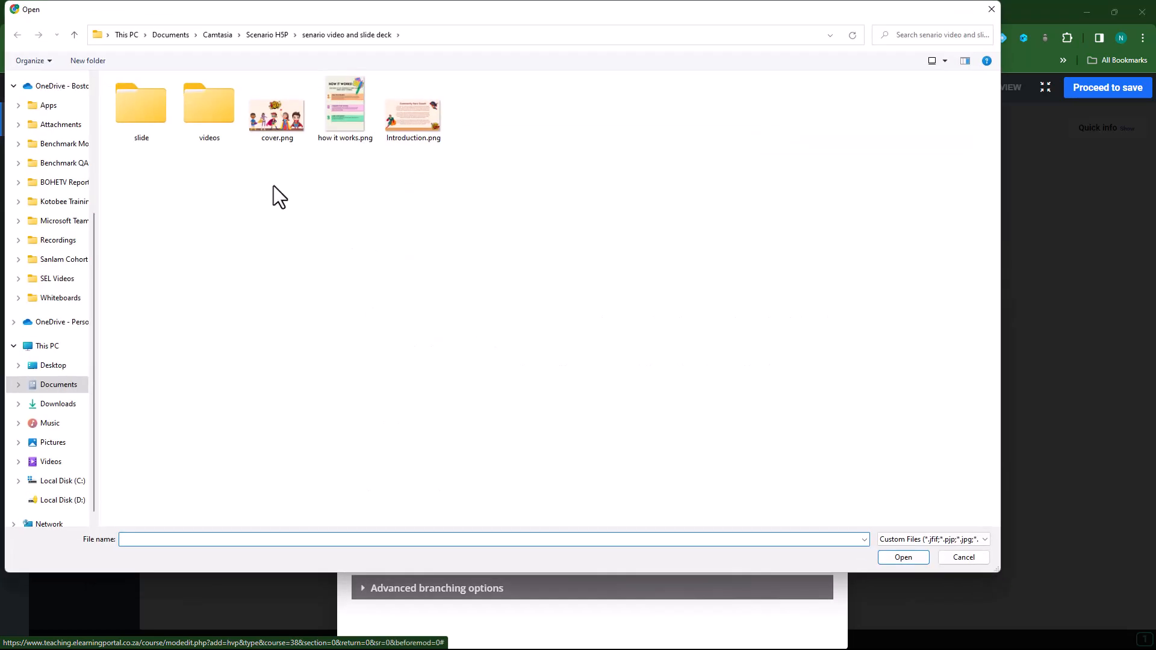
pyautogui.doubleClick(151, 115)
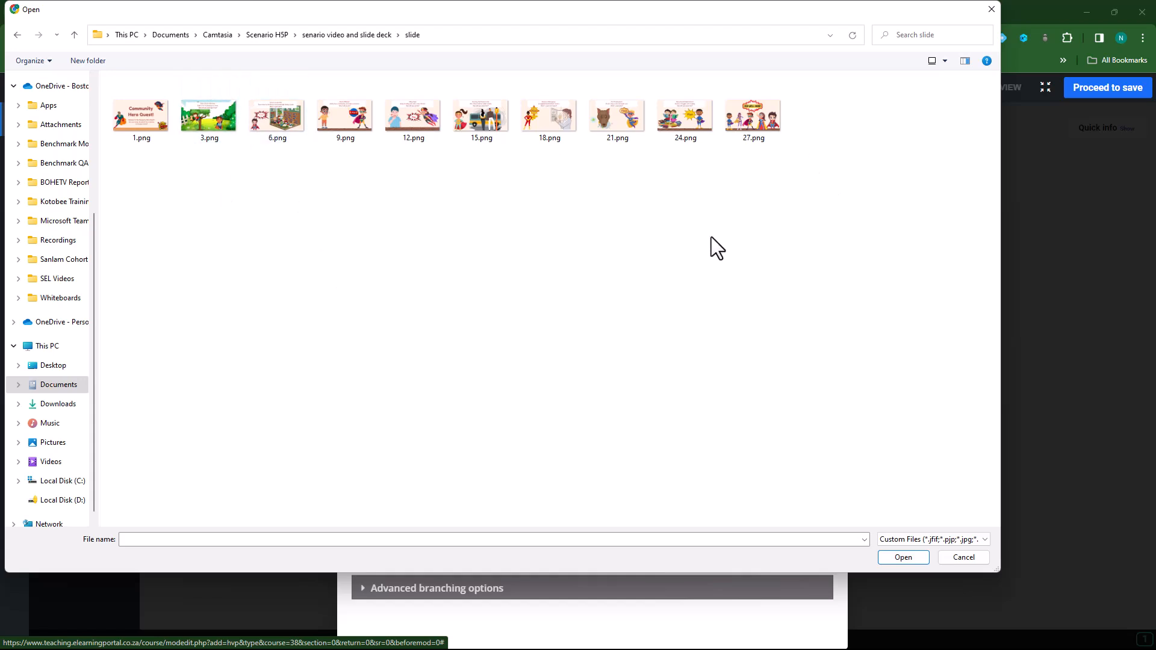
pyautogui.click(212, 126)
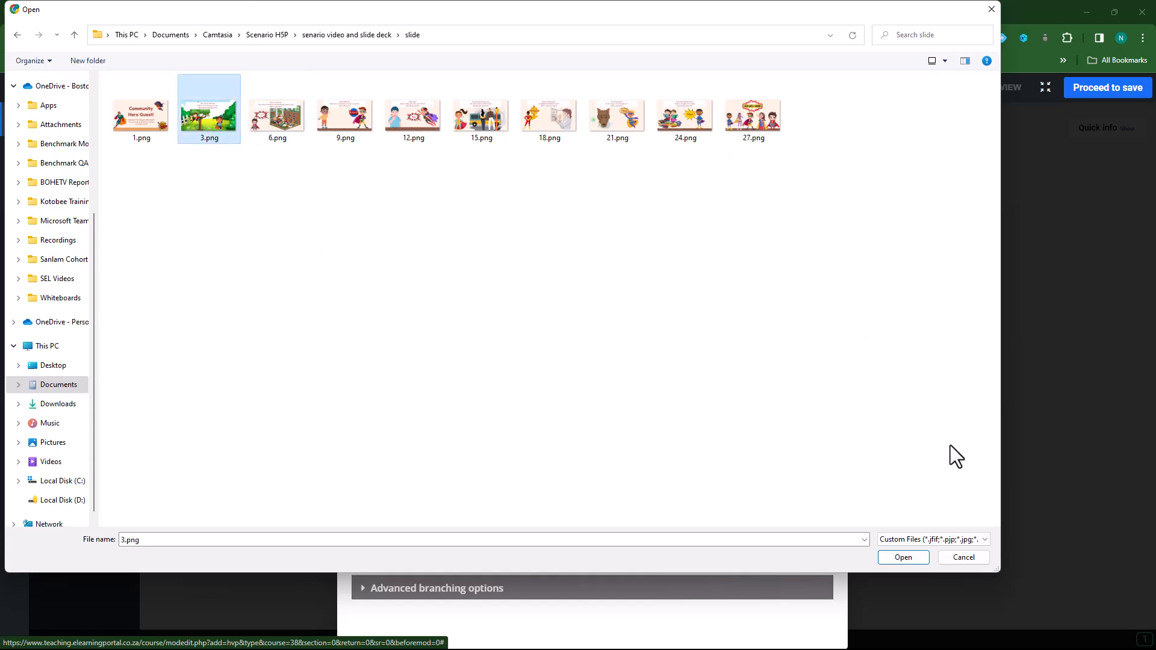
pyautogui.click(923, 559)
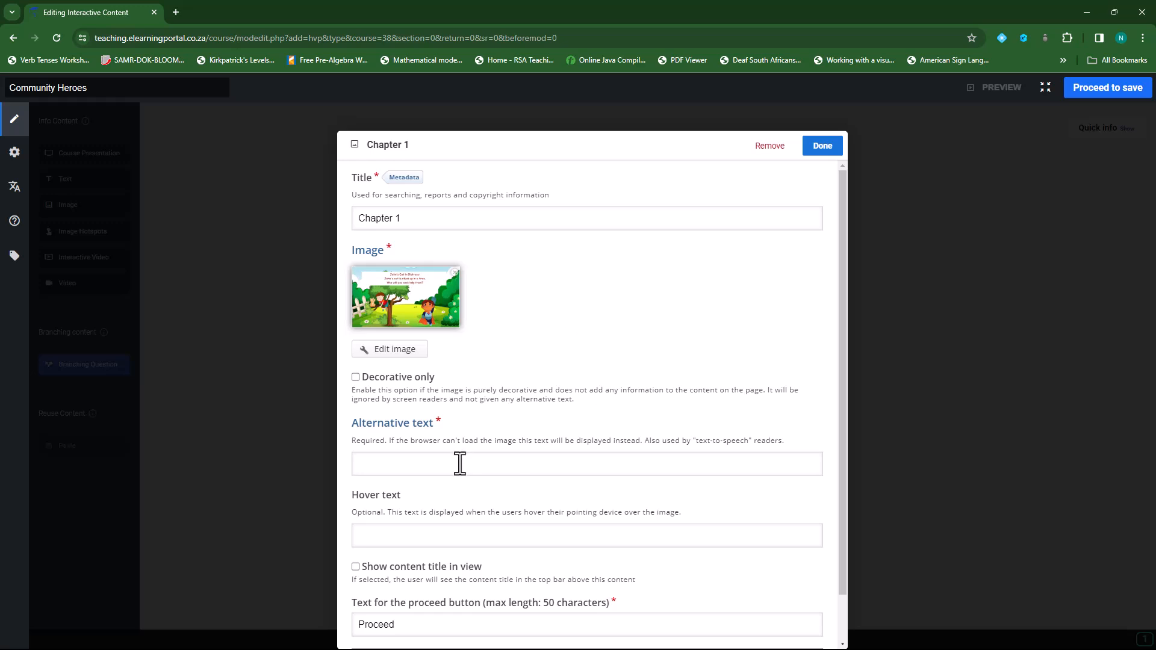
# Copy the title "Chapter 1" into the image's alternative text and finish editing the item.
pyautogui.moveTo(414, 220); pyautogui.dragTo(349, 218)
pyautogui.hotkey('ctrl', 'c')
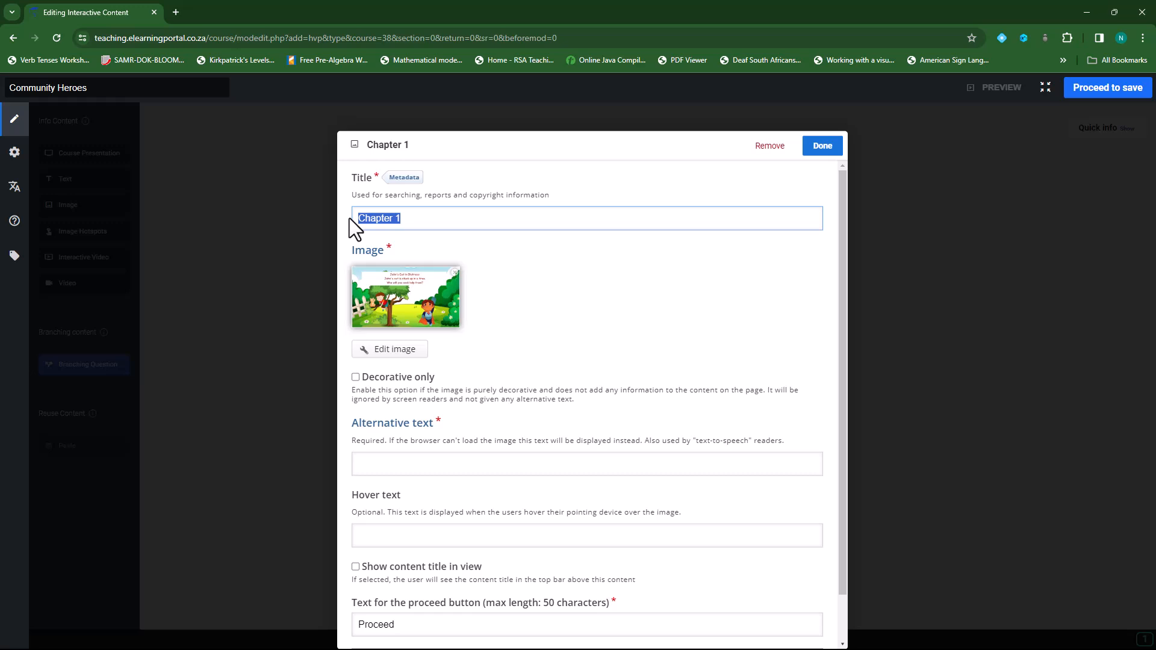
pyautogui.click(423, 459)
pyautogui.hotkey('ctrl', 'v')
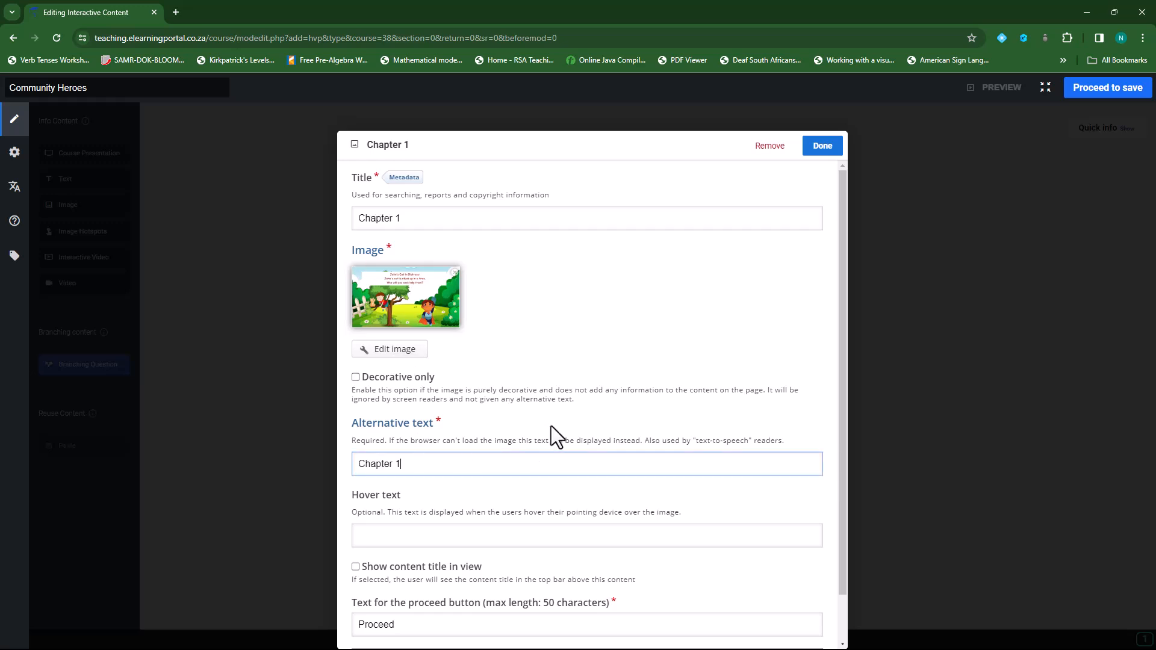
pyautogui.scroll(-1, 550, 425)
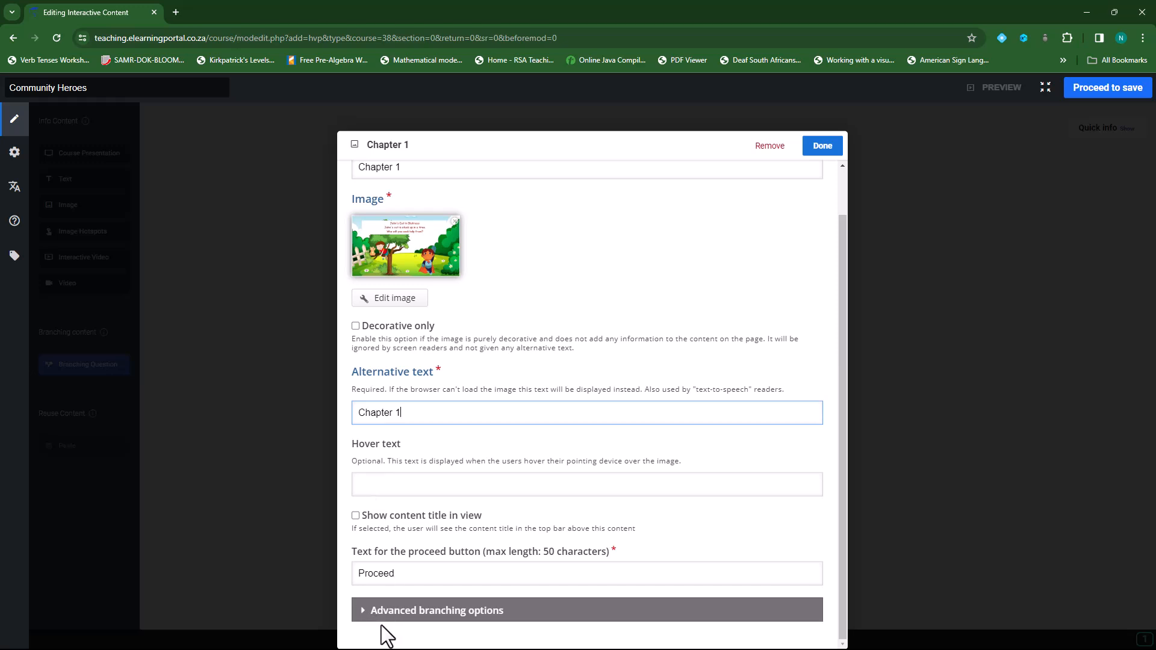
pyautogui.click(823, 146)
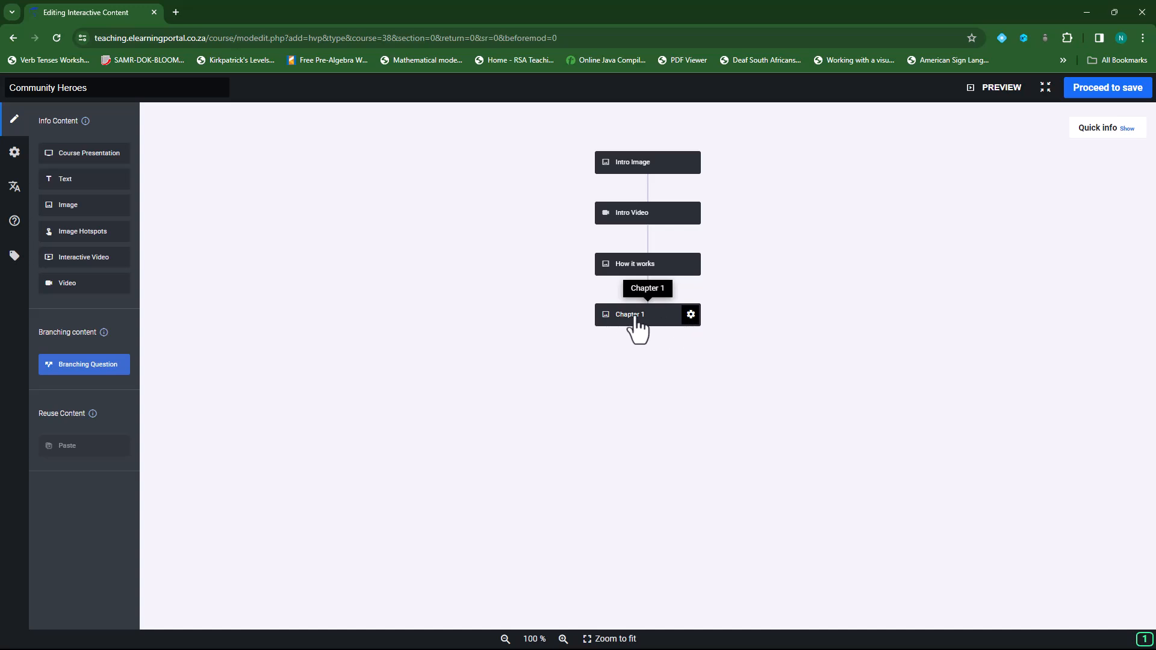
# Switch to Scenario.docx in Word and review Question 1 with its two options and their feedback.
pyautogui.moveTo(1155, 161); pyautogui.dragTo(597, 85)
pyautogui.doubleClick(796, 77)
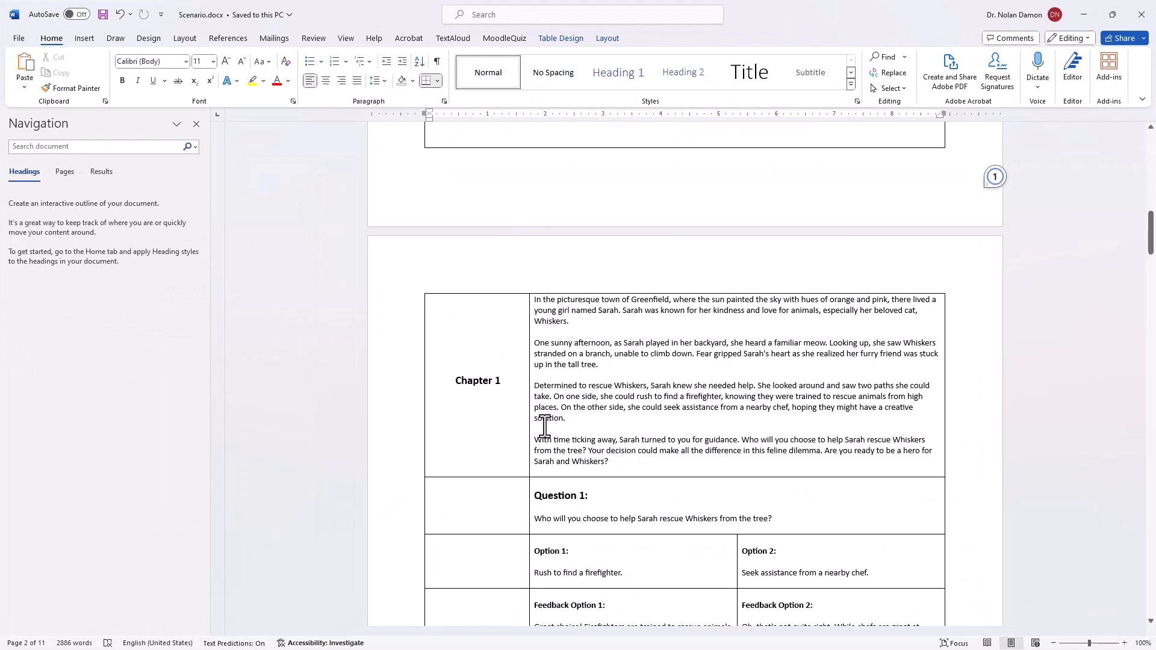
pyautogui.scroll(-3, 563, 442)
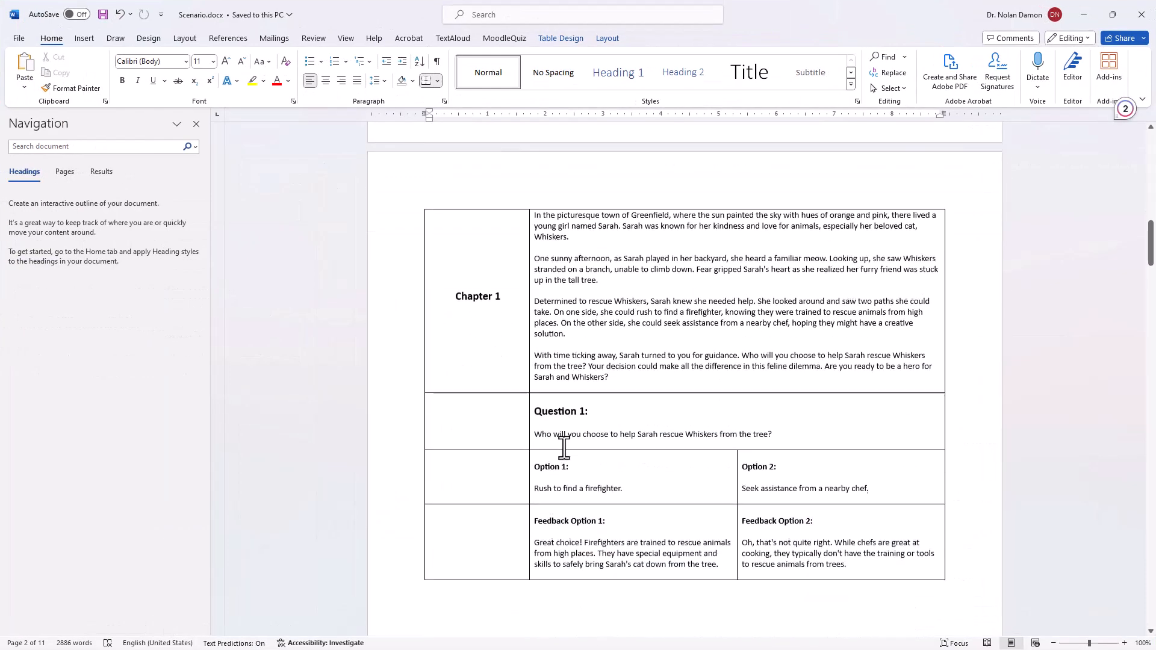
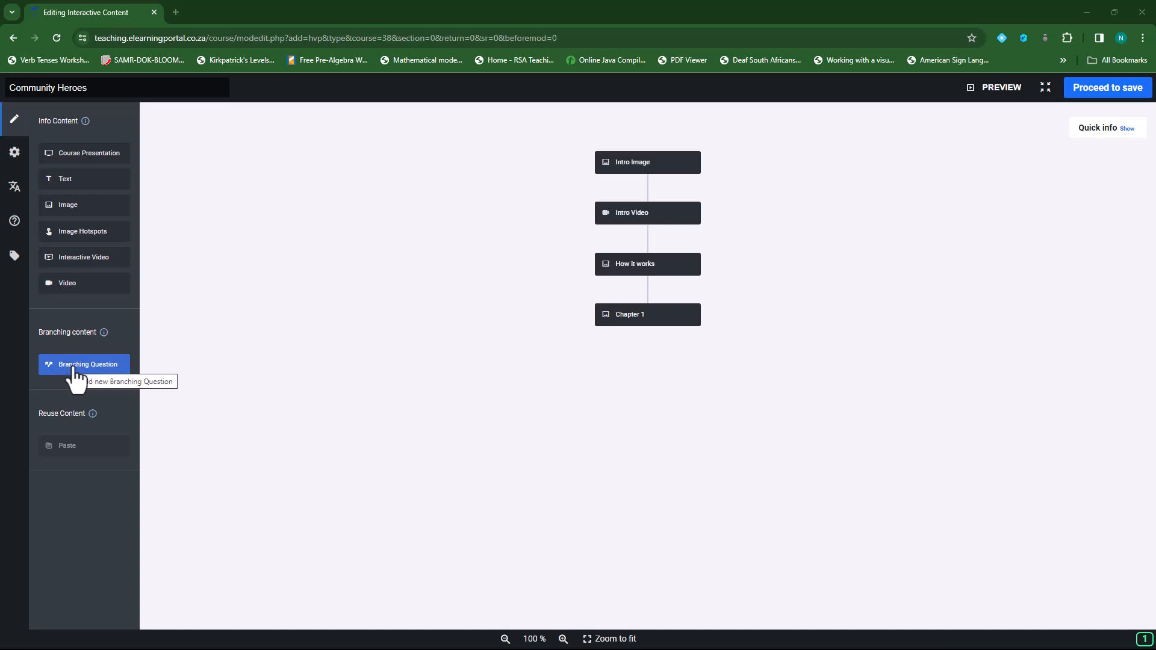
# Add a Branching Question below the Chapter 1 node and title it "Question 1".
pyautogui.moveTo(71, 370); pyautogui.dragTo(627, 361)
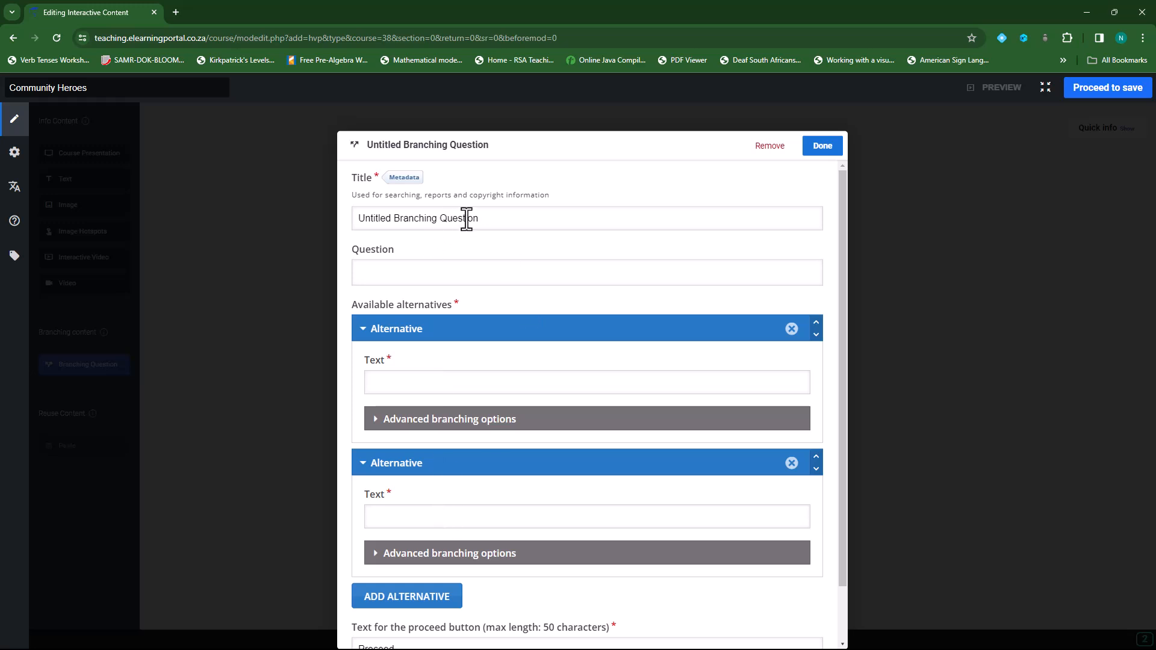
pyautogui.moveTo(491, 219); pyautogui.dragTo(349, 219)
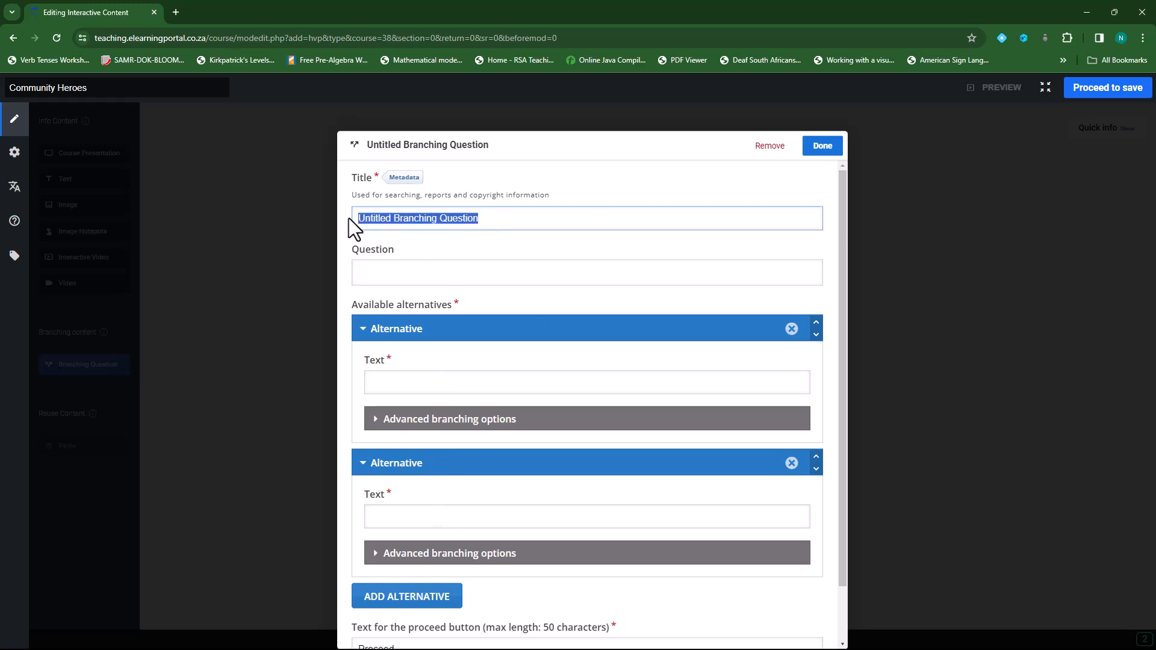
pyautogui.write('Question 1')
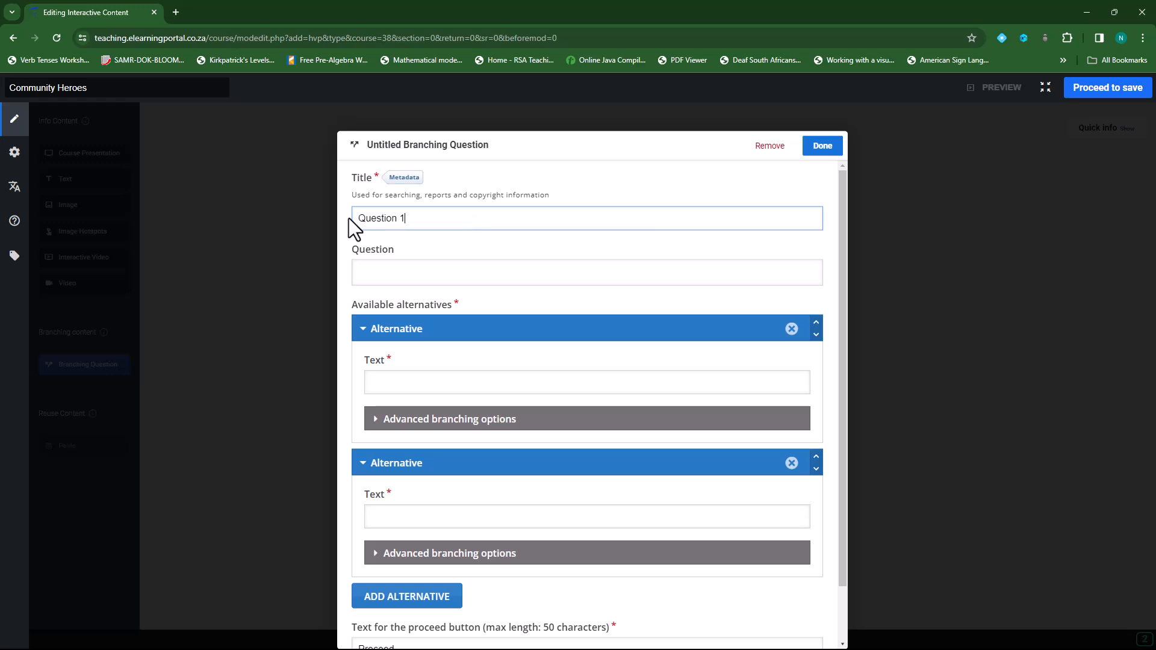
# Copy the Question 1 wording from the Scenario.docx table in Word and paste it as the branching question's text in the browser editor.
pyautogui.click(428, 277)
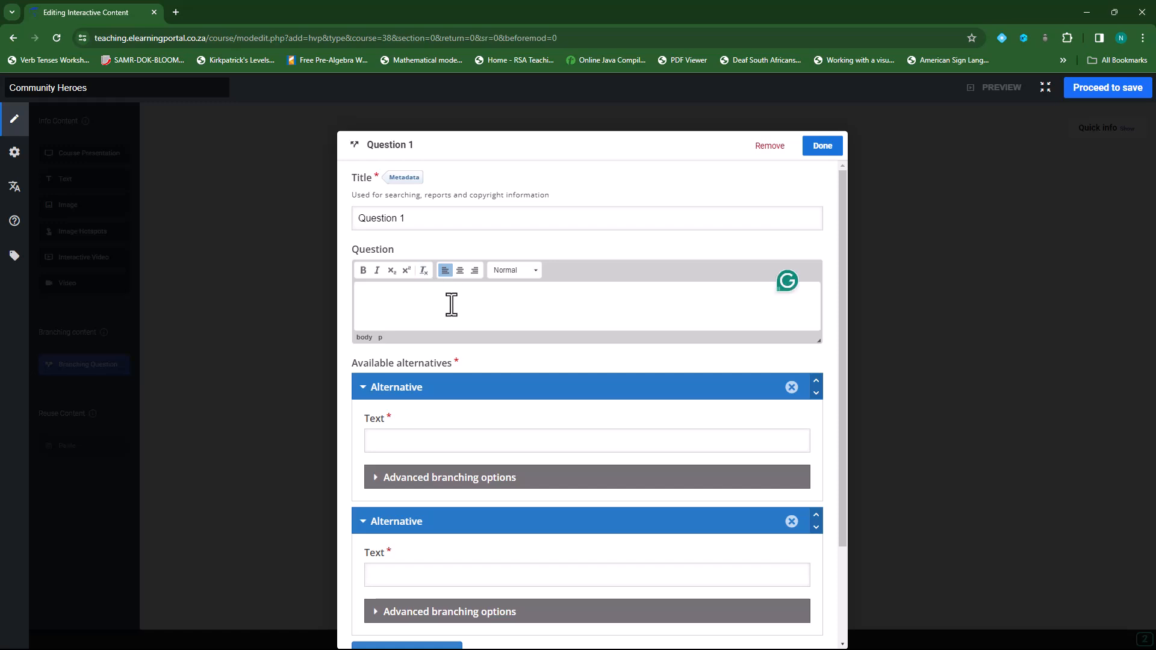
pyautogui.moveTo(1155, 203); pyautogui.dragTo(842, 114)
pyautogui.doubleClick(843, 115)
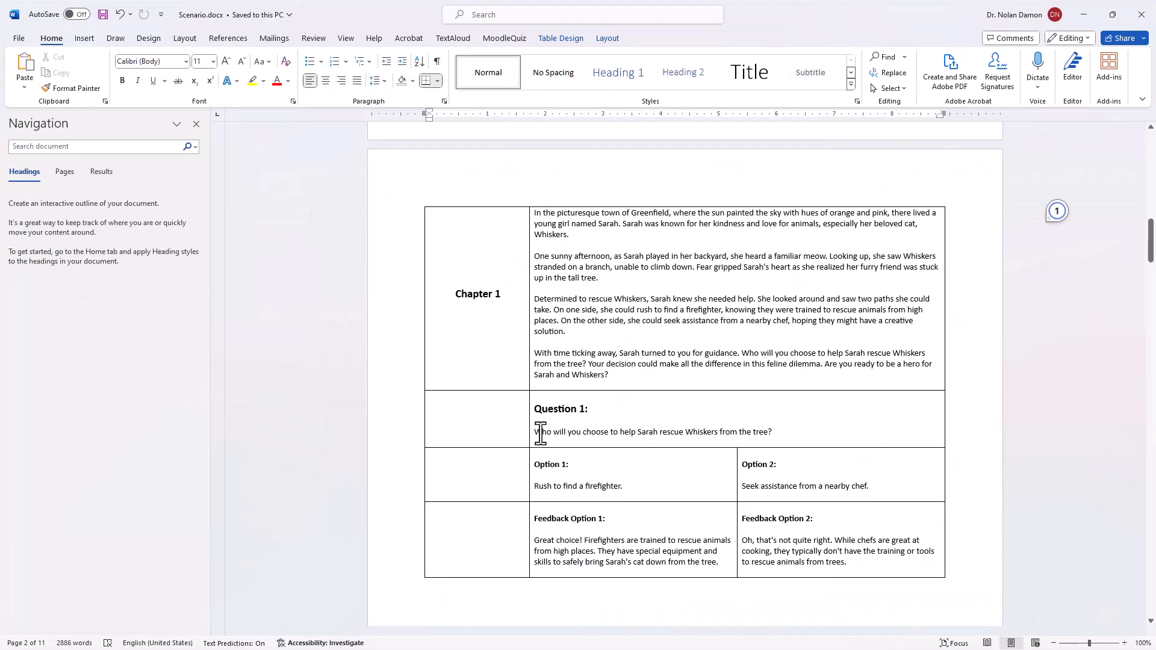
pyautogui.moveTo(535, 431); pyautogui.dragTo(778, 432)
pyautogui.hotkey('ctrl', 'c')
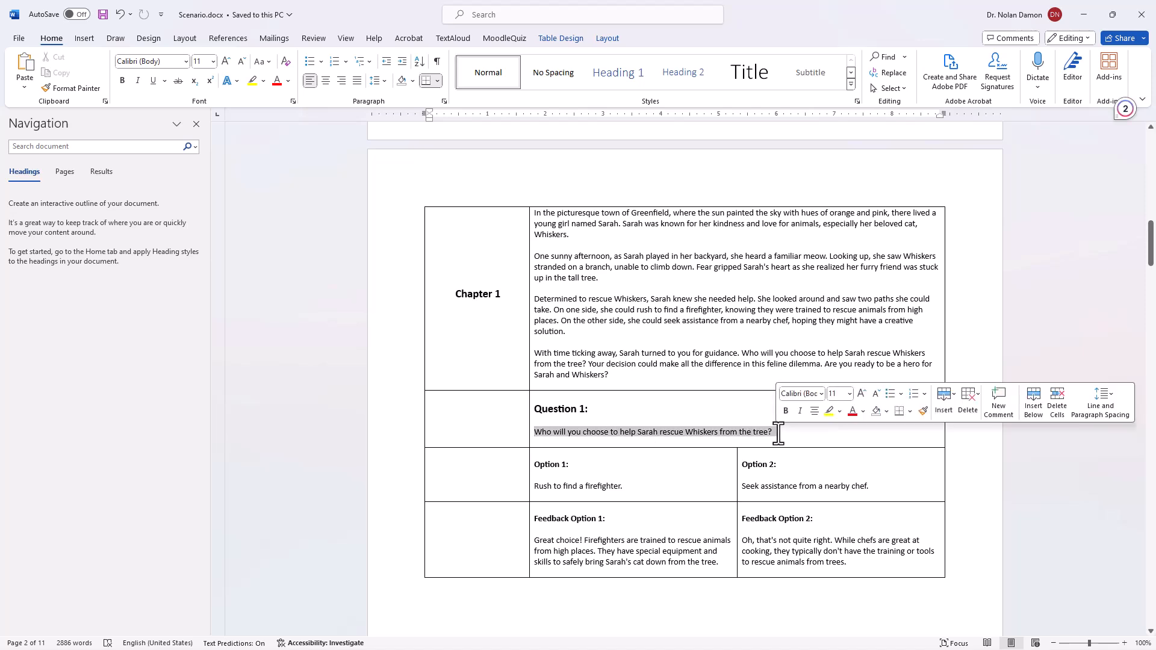
pyautogui.moveTo(949, 26); pyautogui.dragTo(1155, 60)
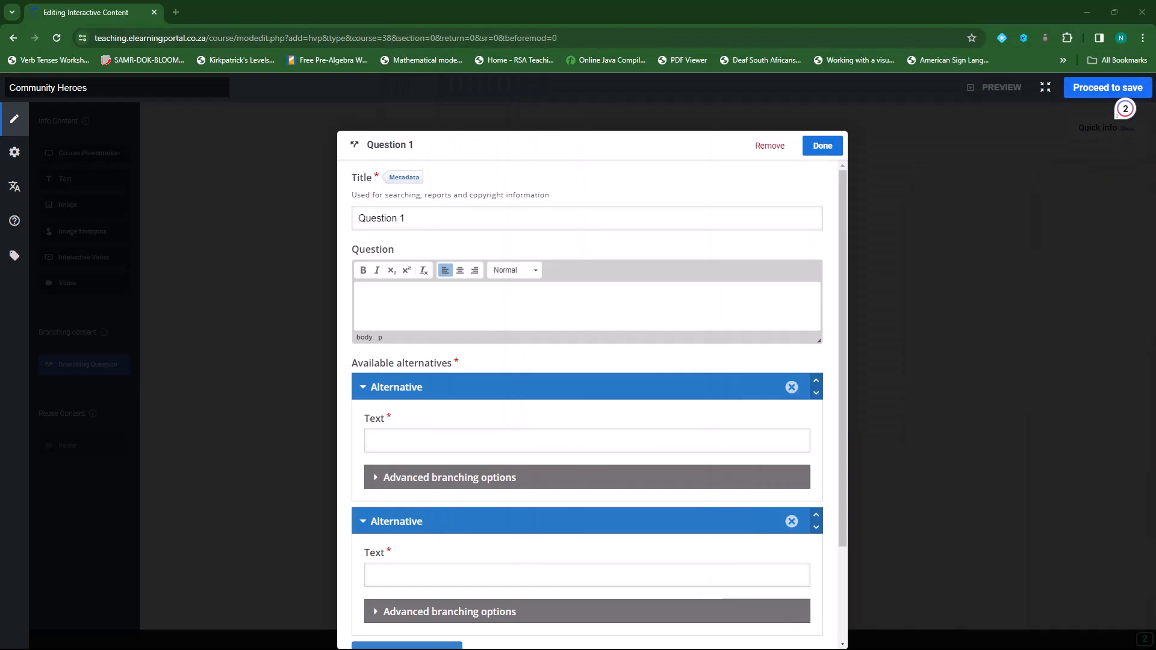
pyautogui.click(530, 307)
pyautogui.hotkey('ctrl', 'v')
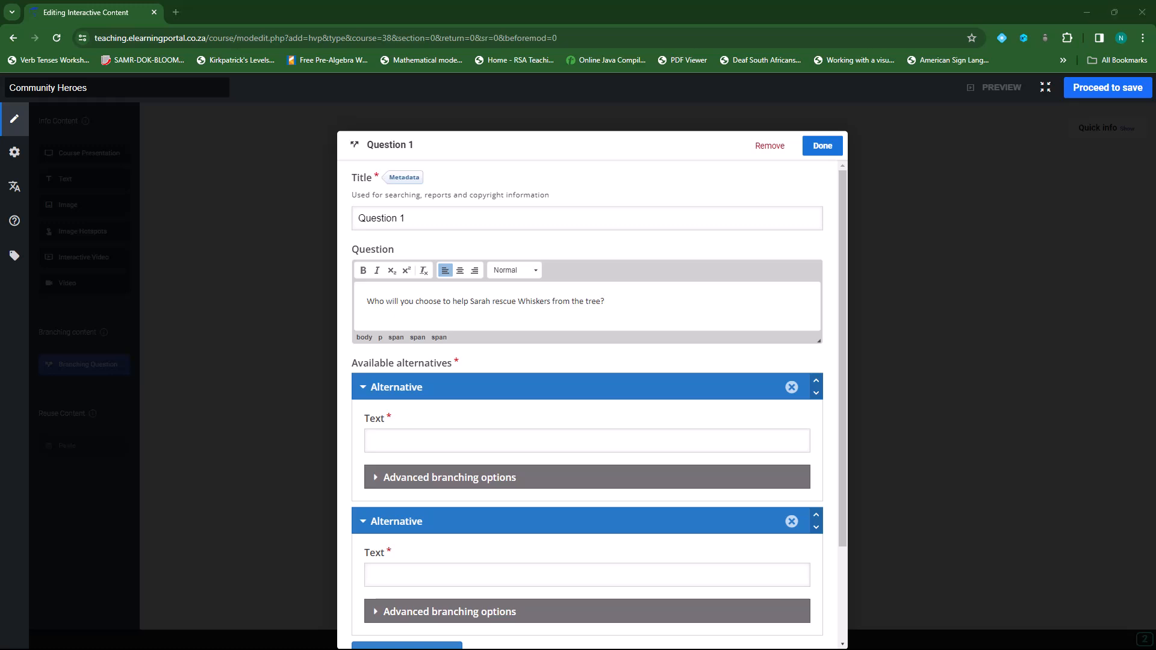
# Enter the two answer alternatives "Rush to find a firefighter." and "Seek assistance from a nearby chef.".
pyautogui.click(595, 444)
pyautogui.write('Rush to find a firefighter.')
pyautogui.hotkey('alt', 'Tab')
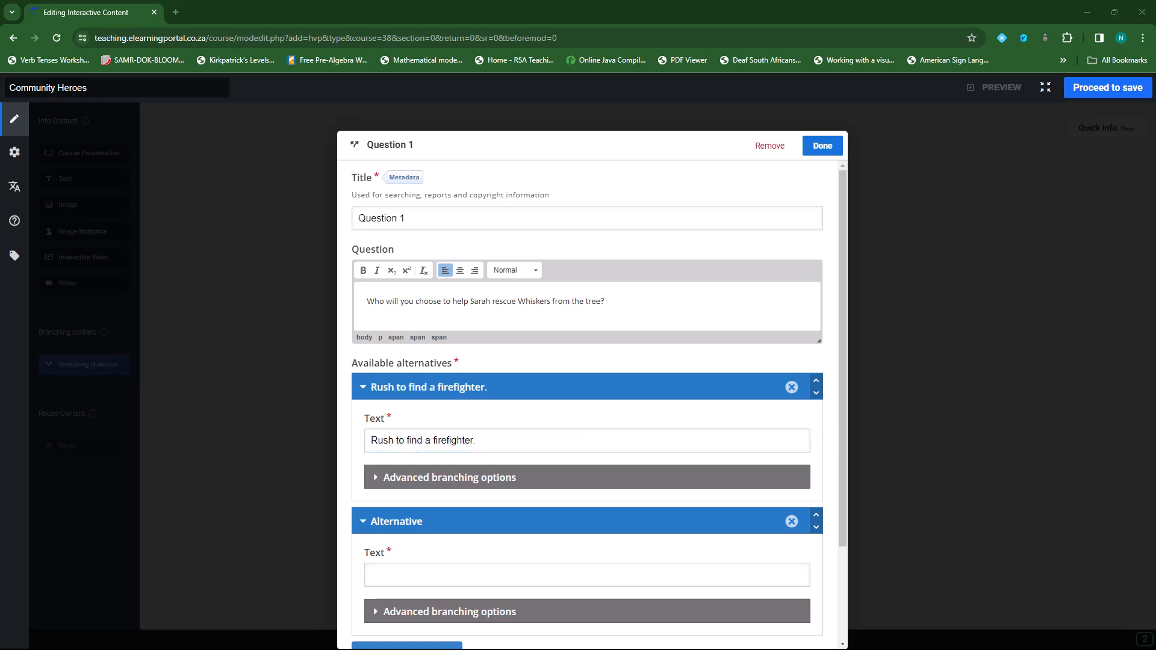
pyautogui.scroll(-2, 572, 620)
pyautogui.click(491, 454)
pyautogui.write('Seek assistance from a nearby chef.')
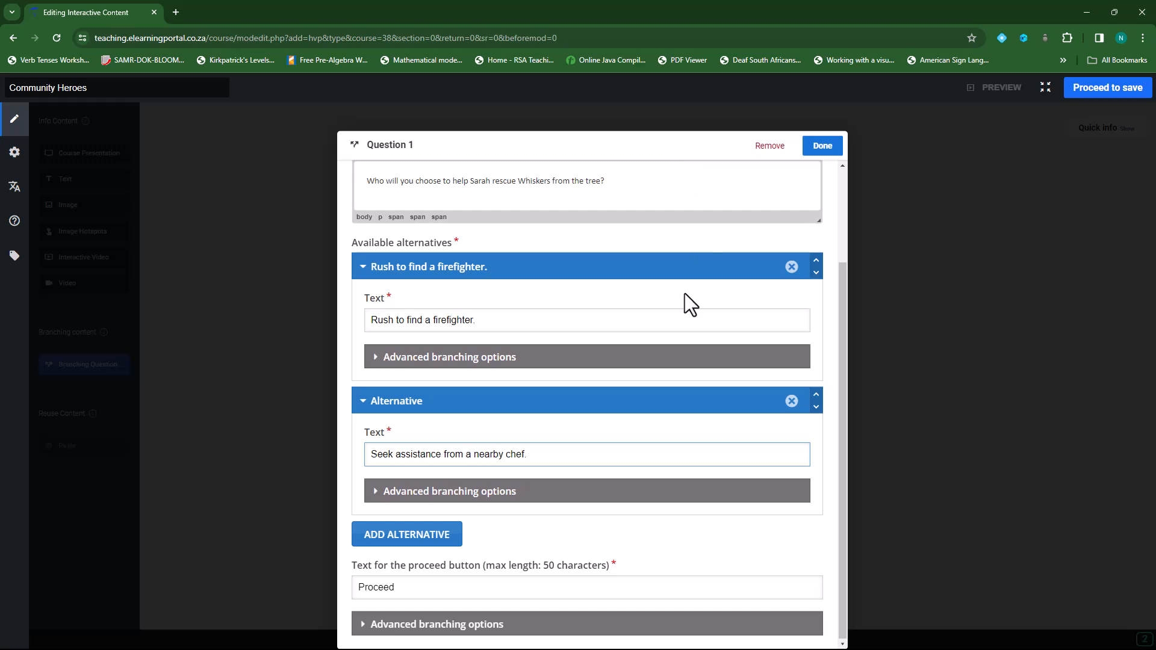
# Review the advanced branching options of the first alternative and of the whole question, and finish the branching question.
pyautogui.click(376, 357)
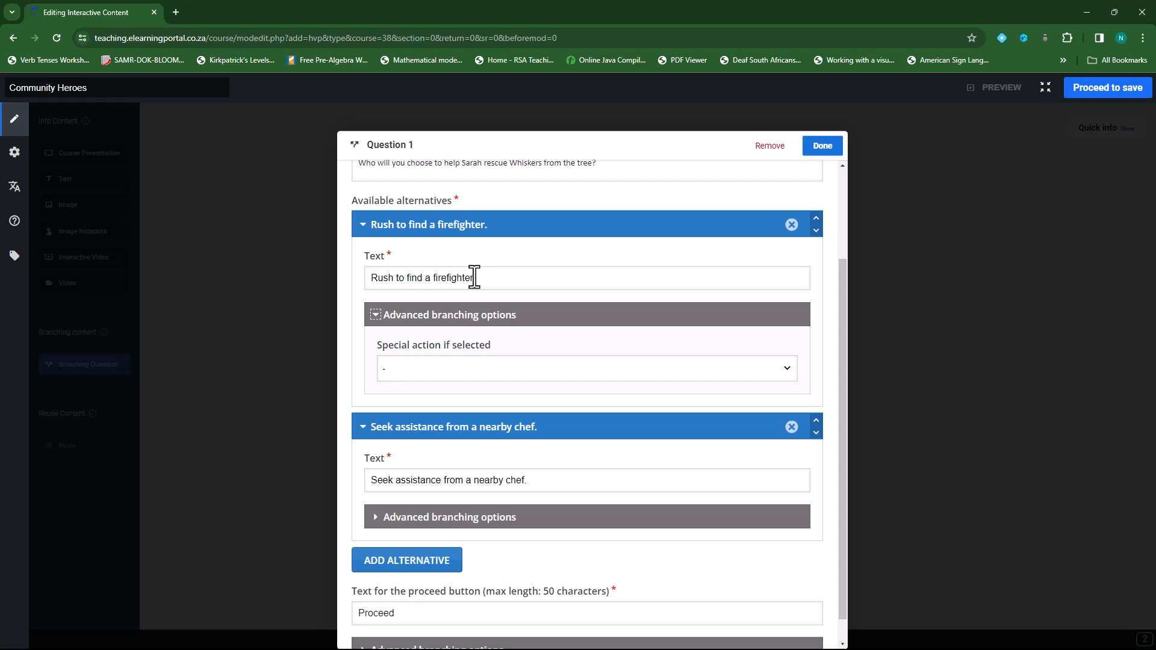
pyautogui.click(501, 369)
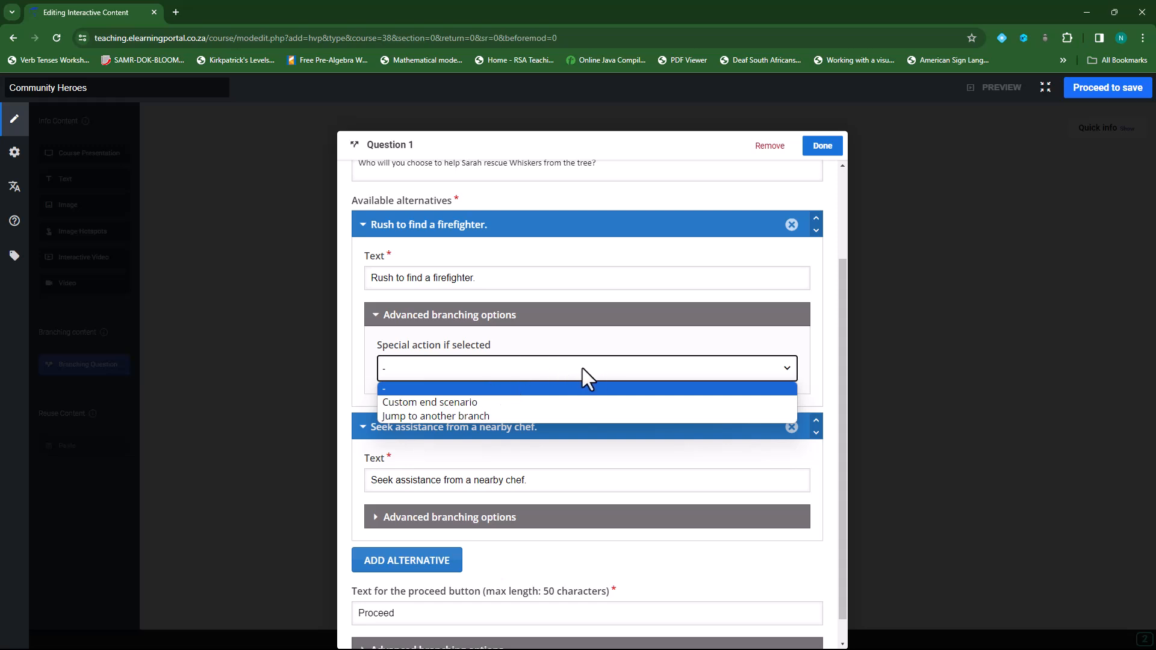
pyautogui.click(607, 368)
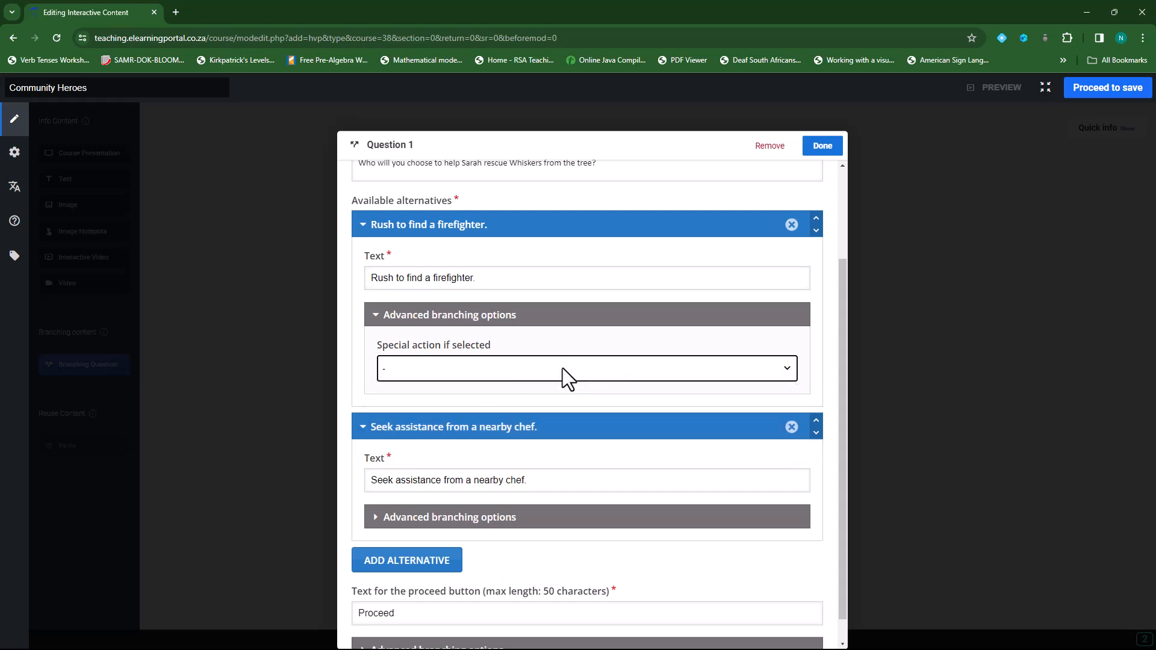
pyautogui.scroll(-1, 562, 367)
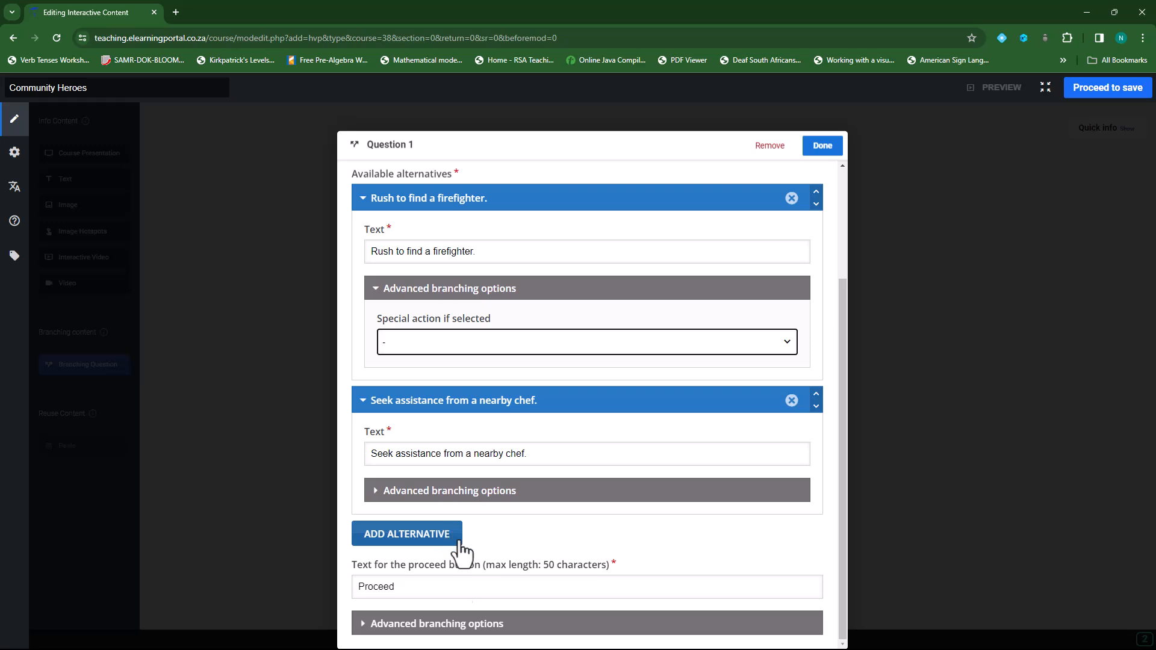
pyautogui.click(363, 624)
pyautogui.scroll(-3, 564, 516)
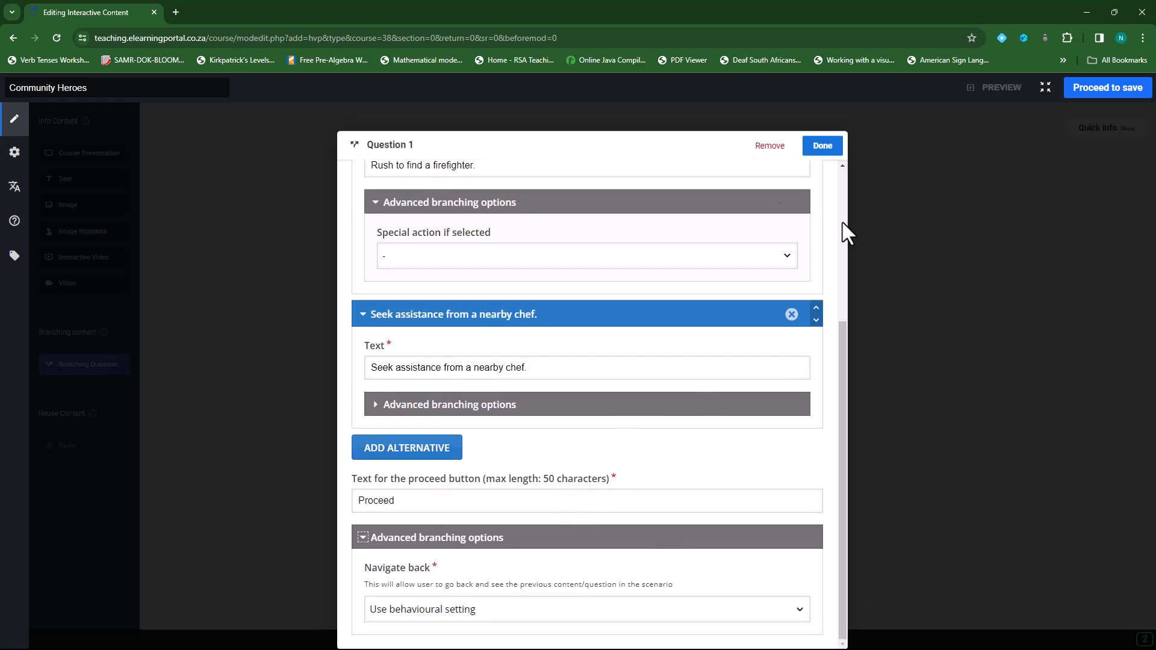
pyautogui.click(822, 147)
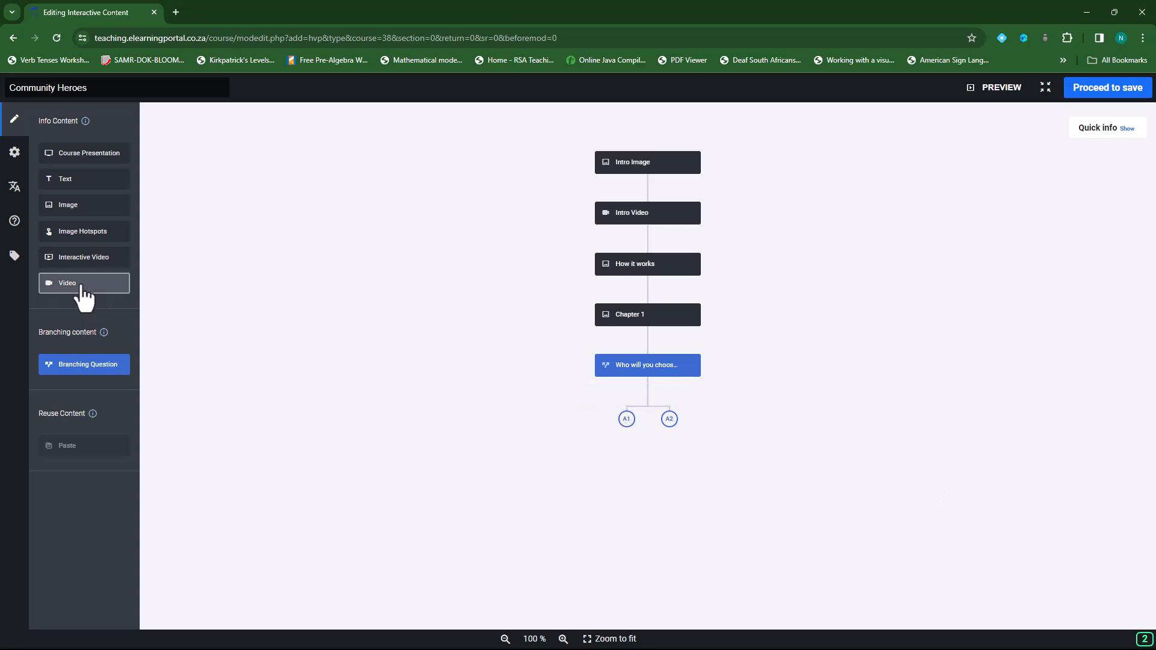
# Add a Video under alternative A1 and upload 2.mp4 from the videos folder as its source.
pyautogui.moveTo(85, 289); pyautogui.dragTo(614, 447)
pyautogui.click(385, 310)
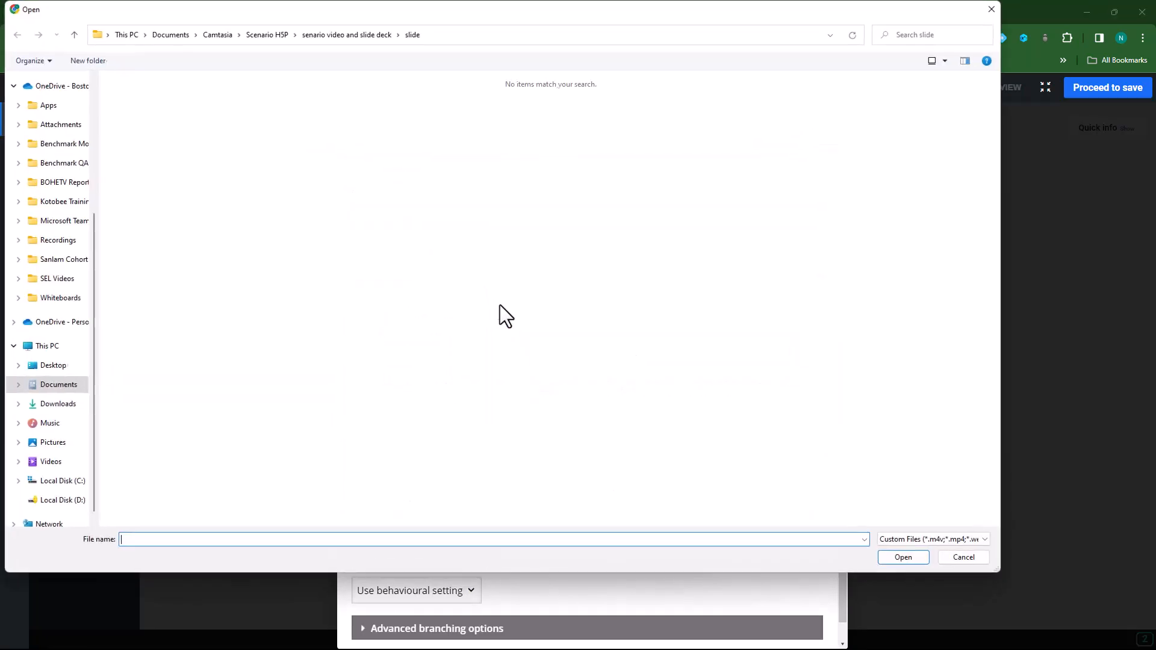
pyautogui.click(337, 35)
pyautogui.doubleClick(209, 114)
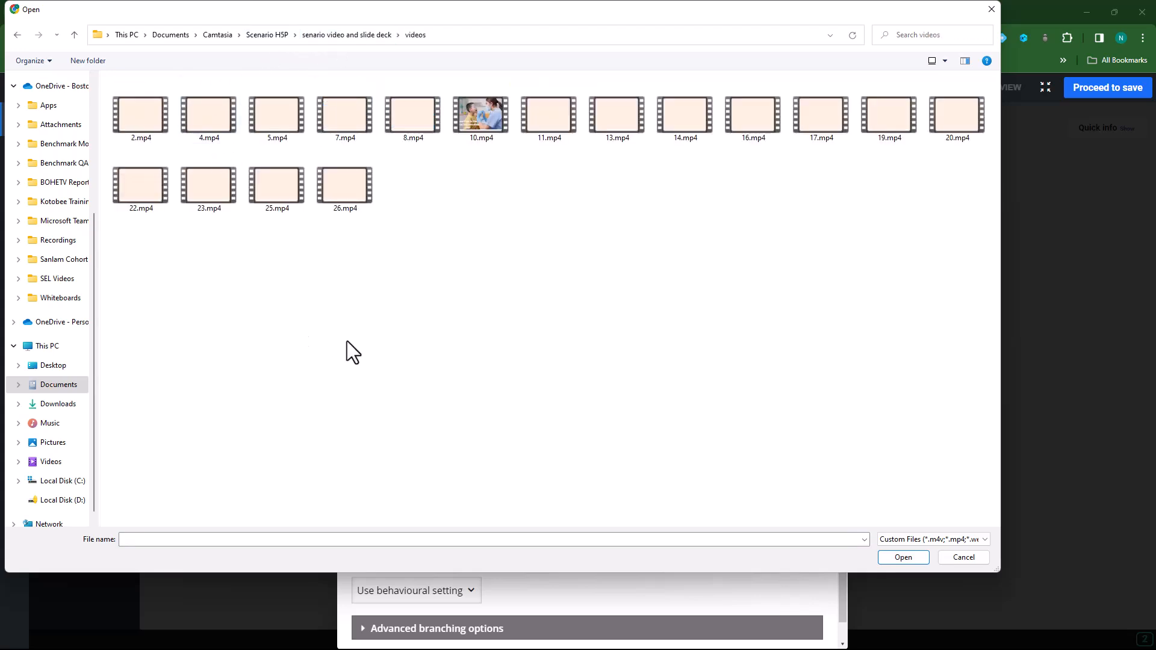
pyautogui.click(149, 125)
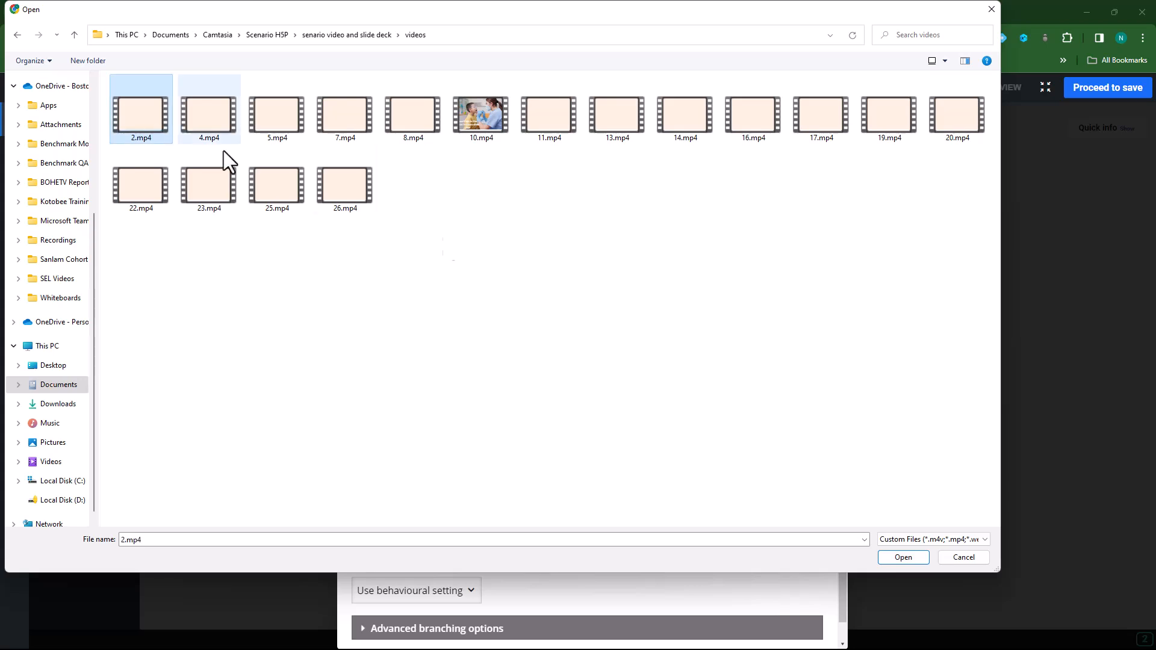
pyautogui.click(903, 558)
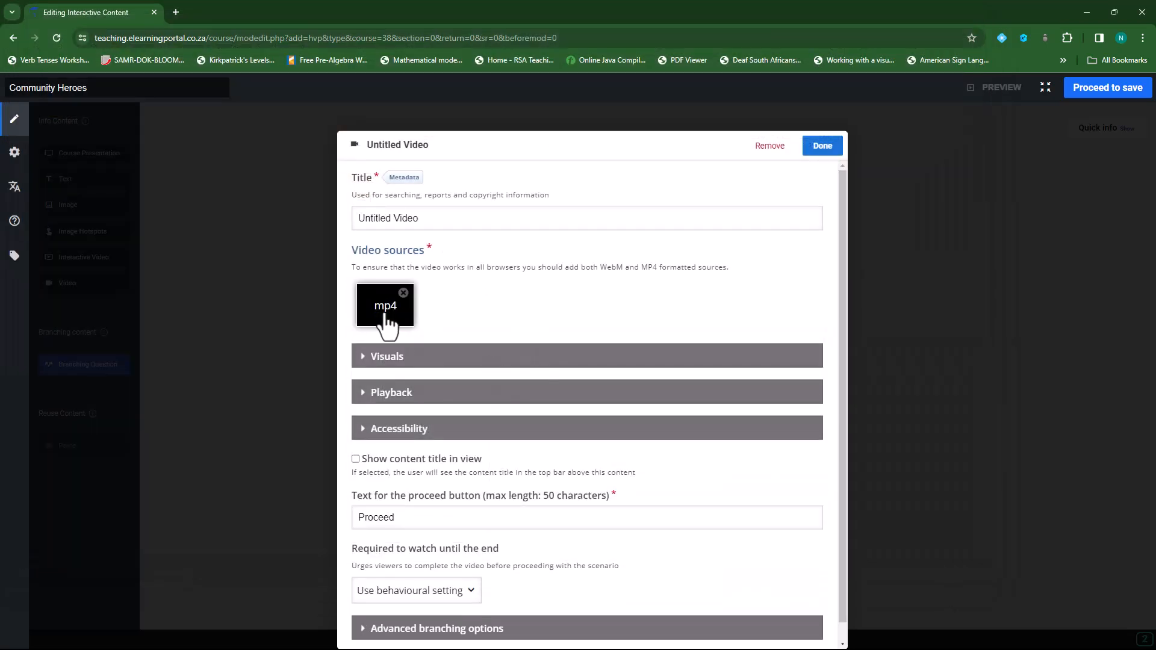
# Title the A1 video "Firefighter", check its visual settings and finish editing it.
pyautogui.moveTo(429, 219); pyautogui.dragTo(354, 218)
pyautogui.write('Firefighter')
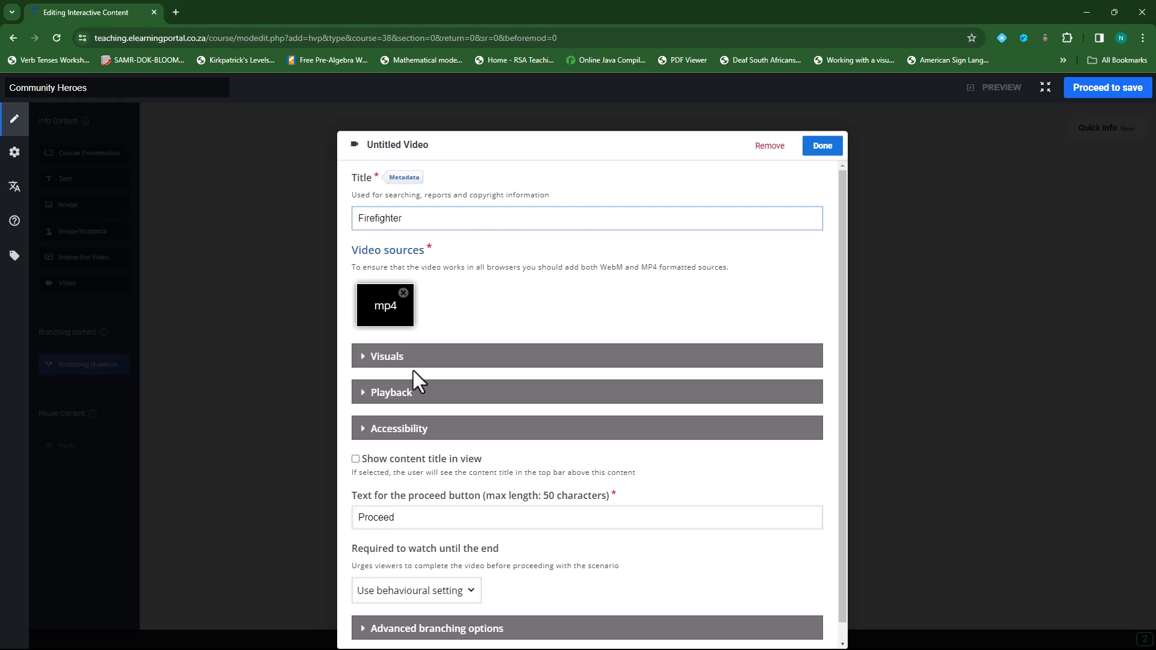
pyautogui.click(362, 364)
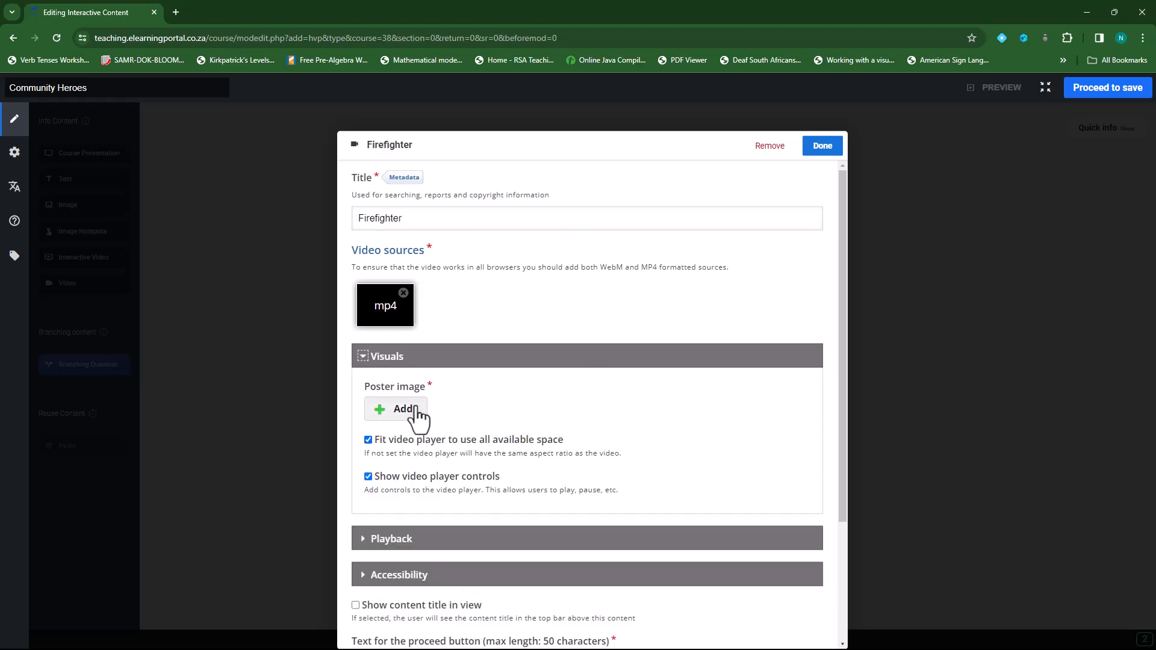
pyautogui.click(363, 358)
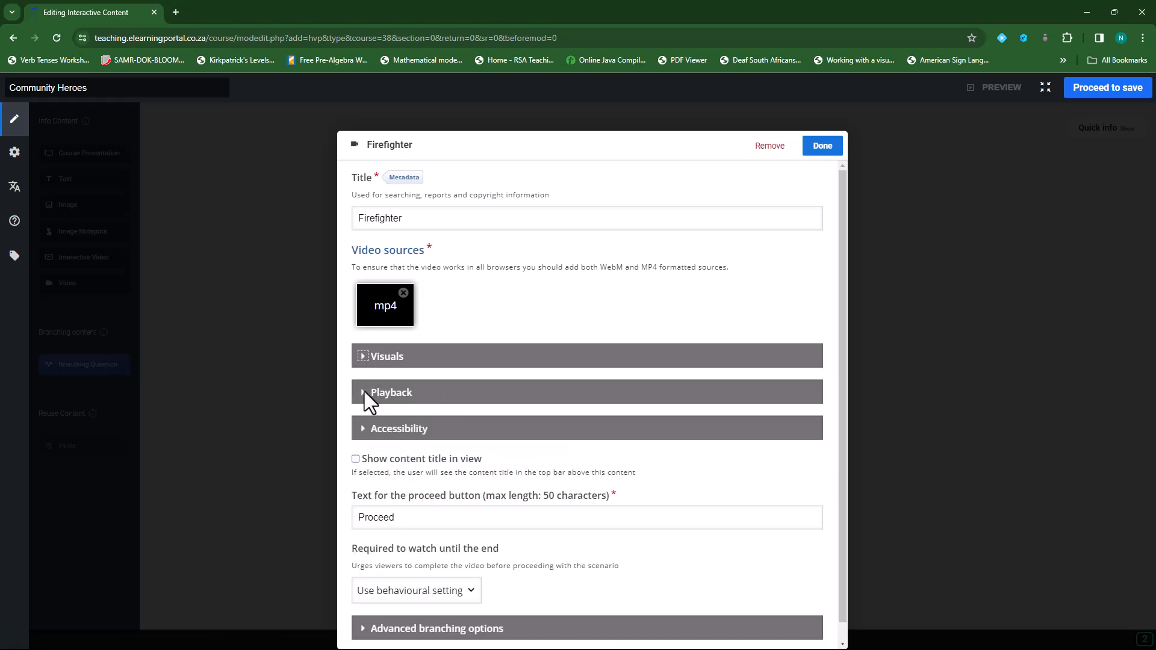
pyautogui.scroll(-1, 393, 463)
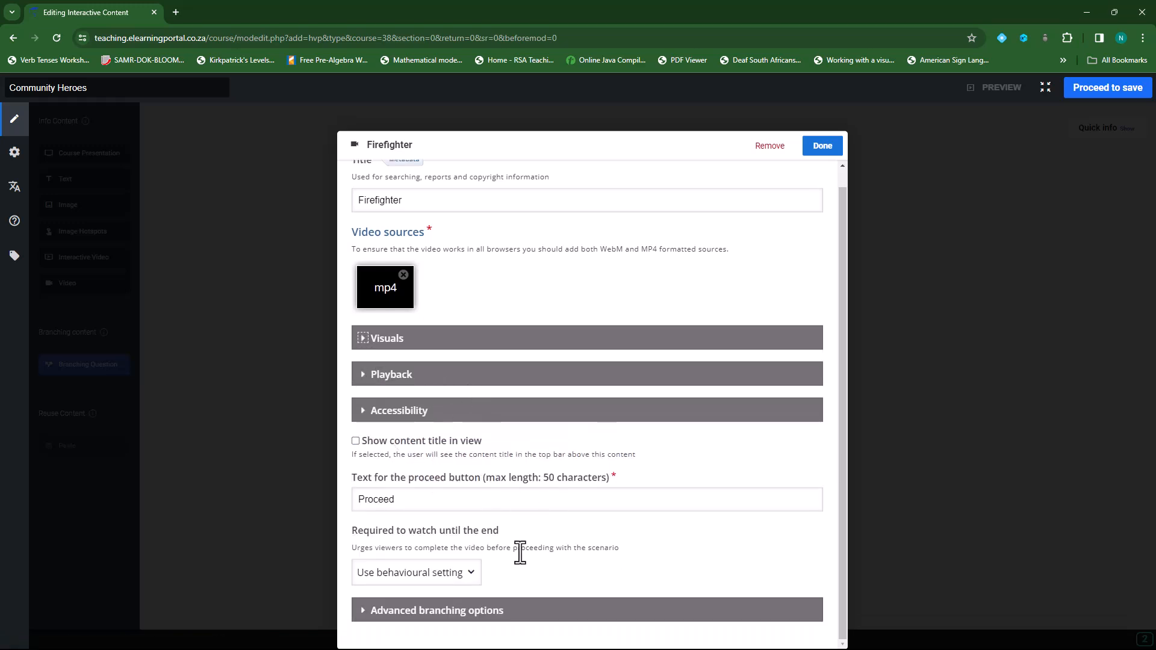
pyautogui.click(824, 147)
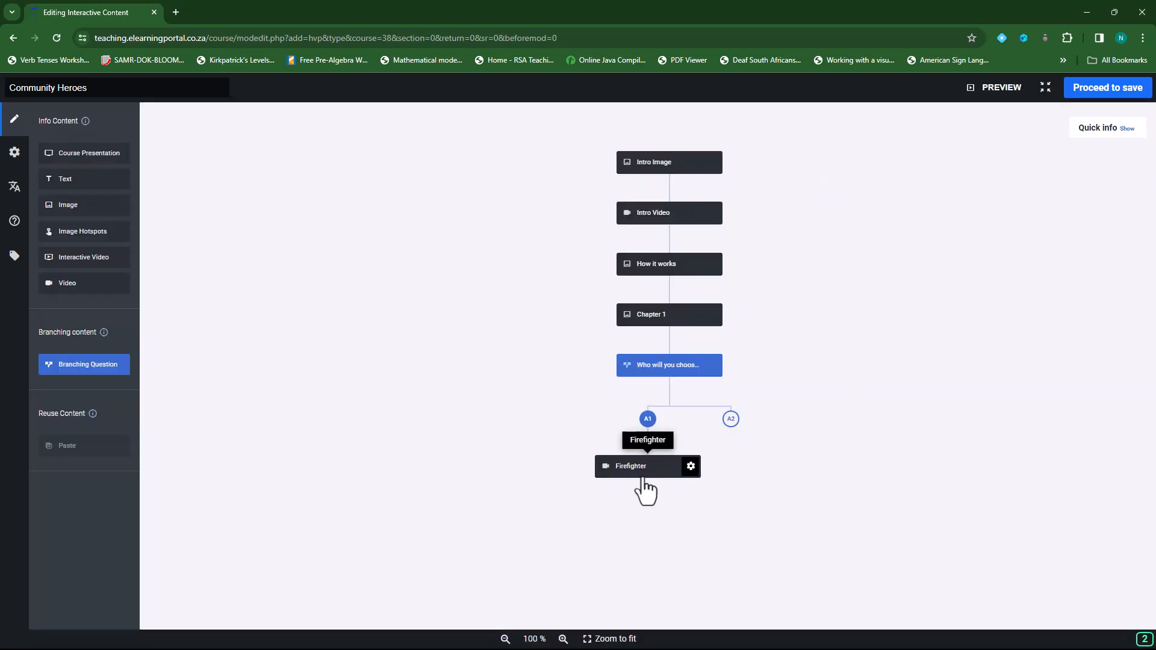
# Add a Video under alternative A2 with 5.mp4 as its source and finish it with the default title.
pyautogui.moveTo(98, 284); pyautogui.dragTo(751, 454)
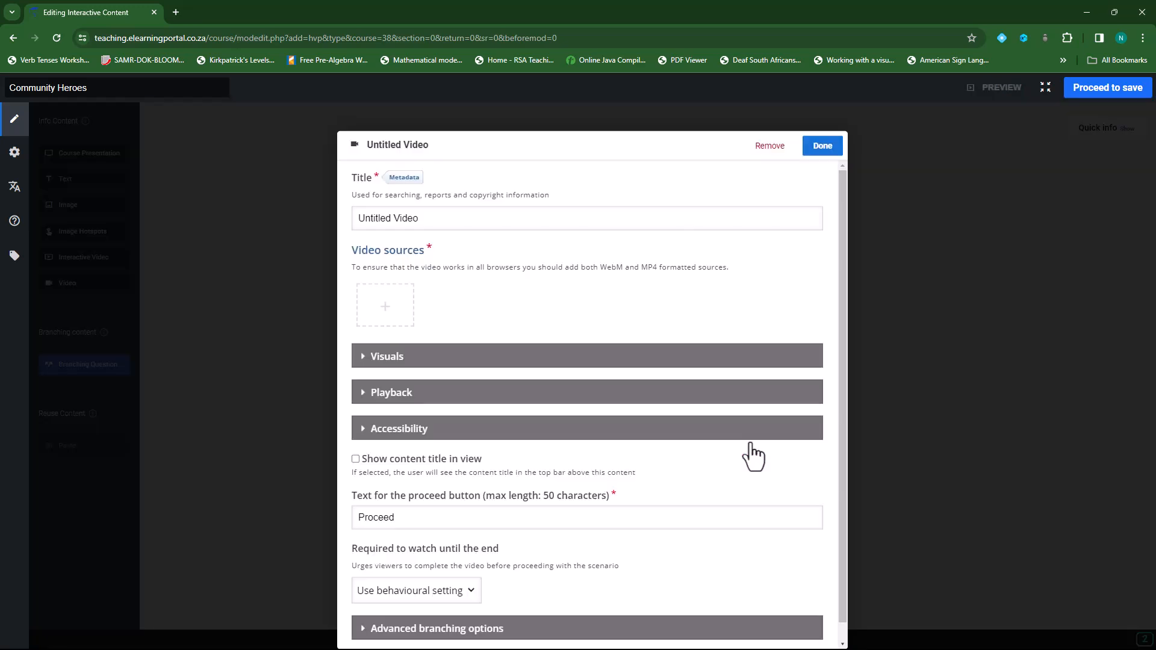
pyautogui.click(386, 312)
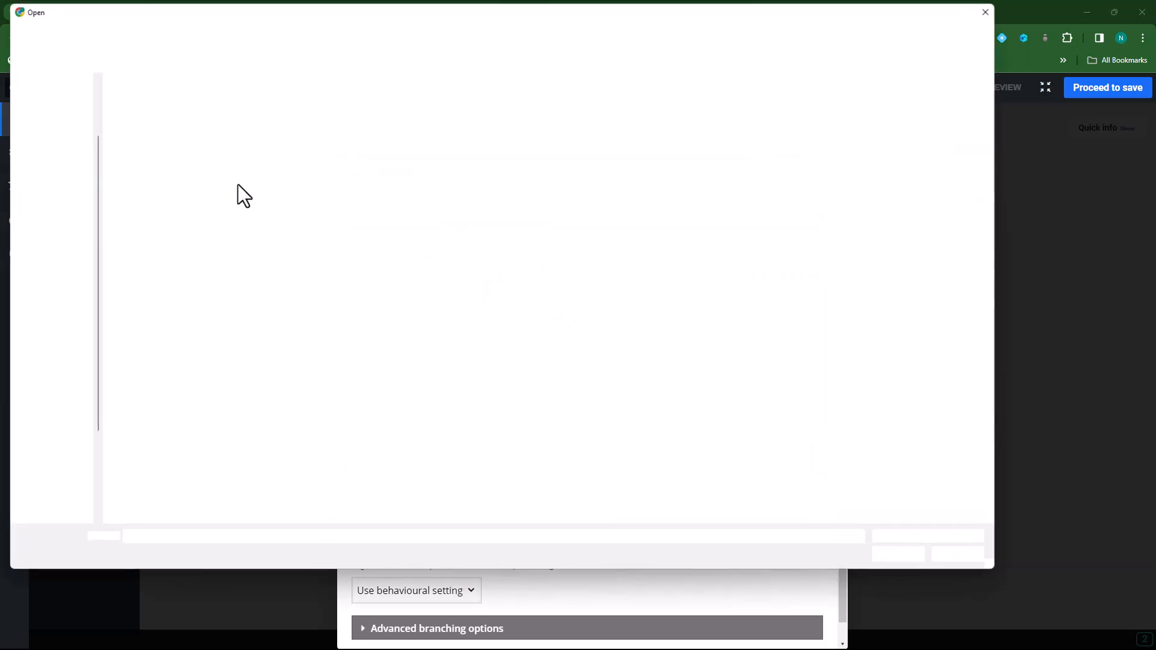
pyautogui.click(195, 119)
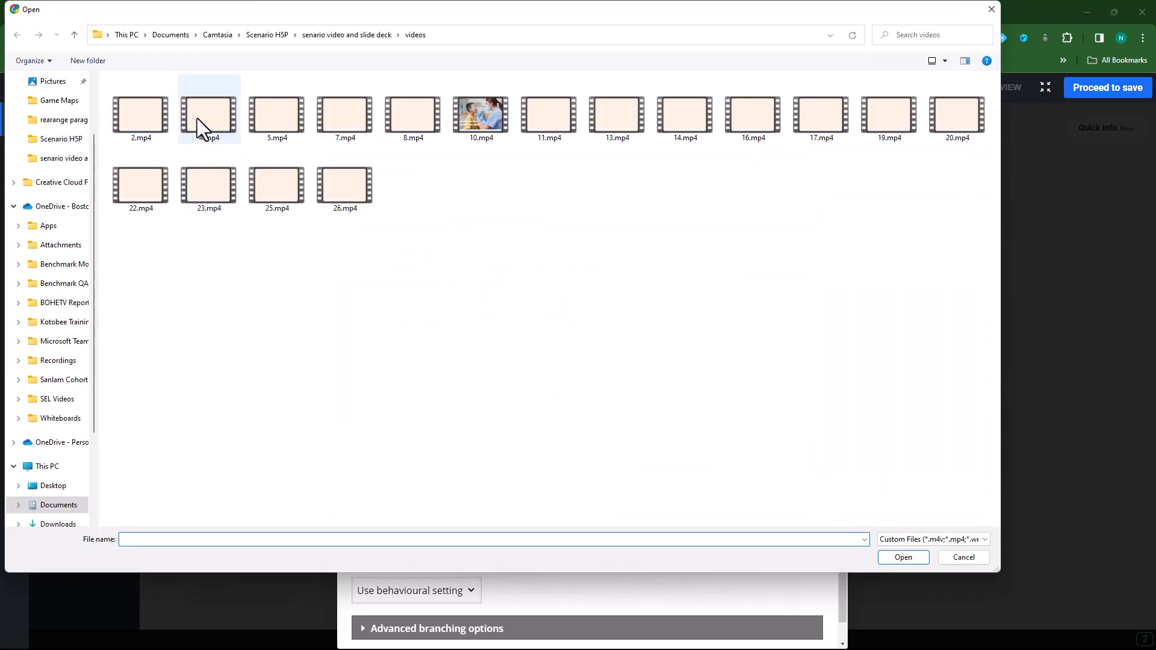
pyautogui.click(281, 126)
pyautogui.click(903, 557)
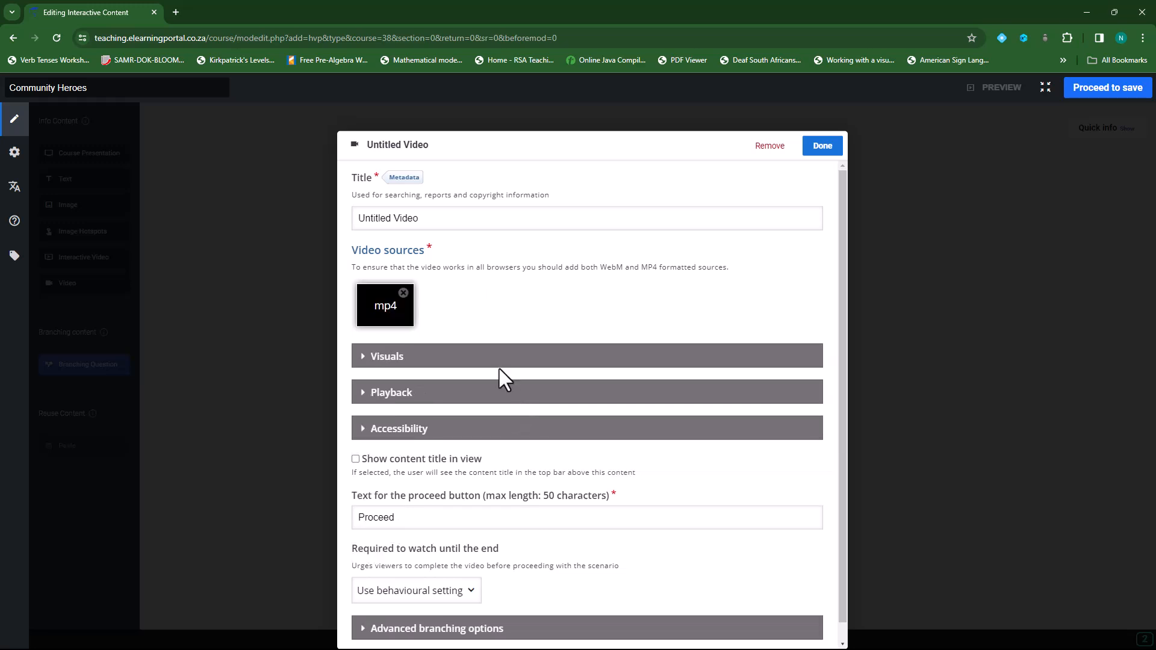
pyautogui.click(821, 147)
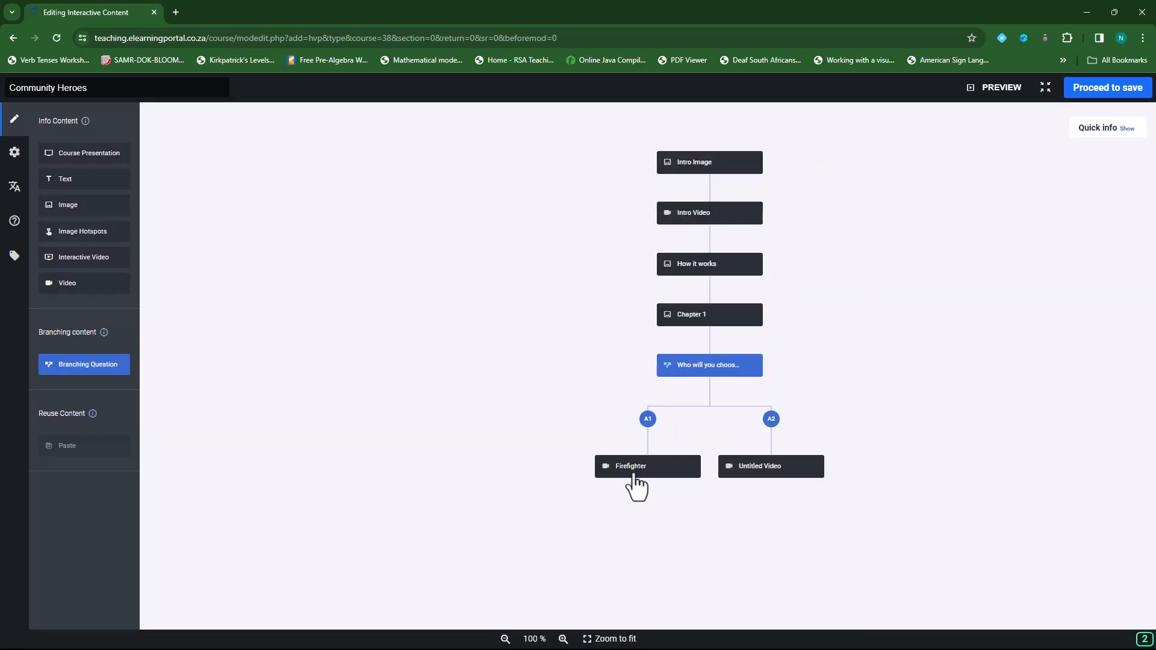
# Replace the Firefighter video's source with 4.mp4 from the videos folder and finish editing it.
pyautogui.click(690, 466)
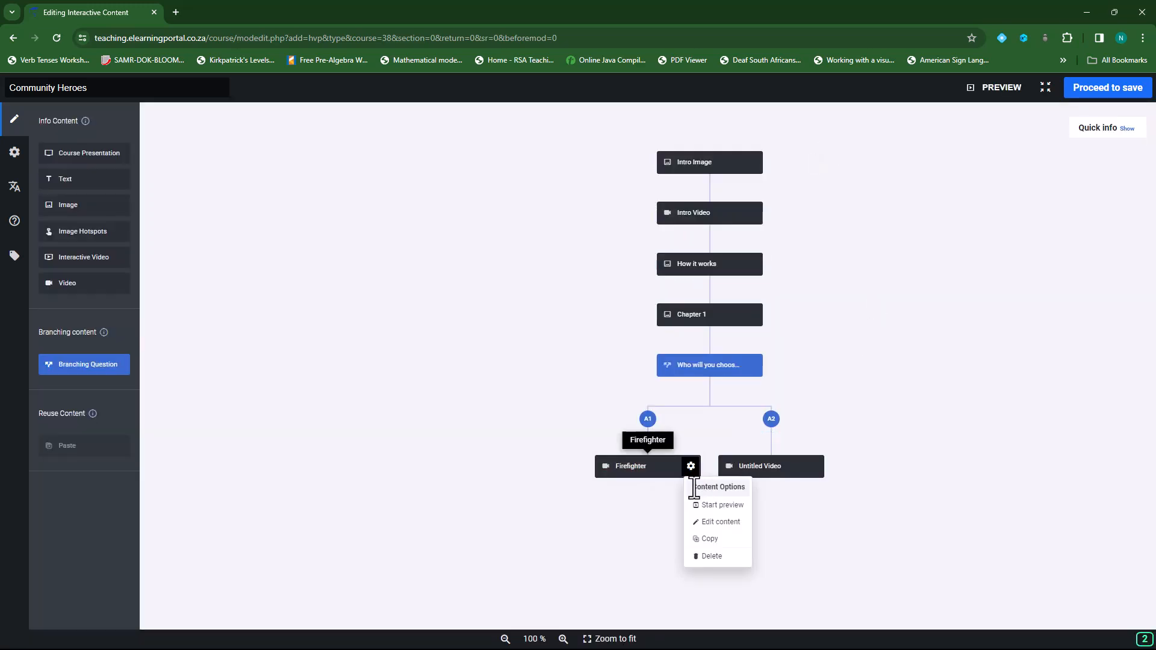
pyautogui.click(720, 522)
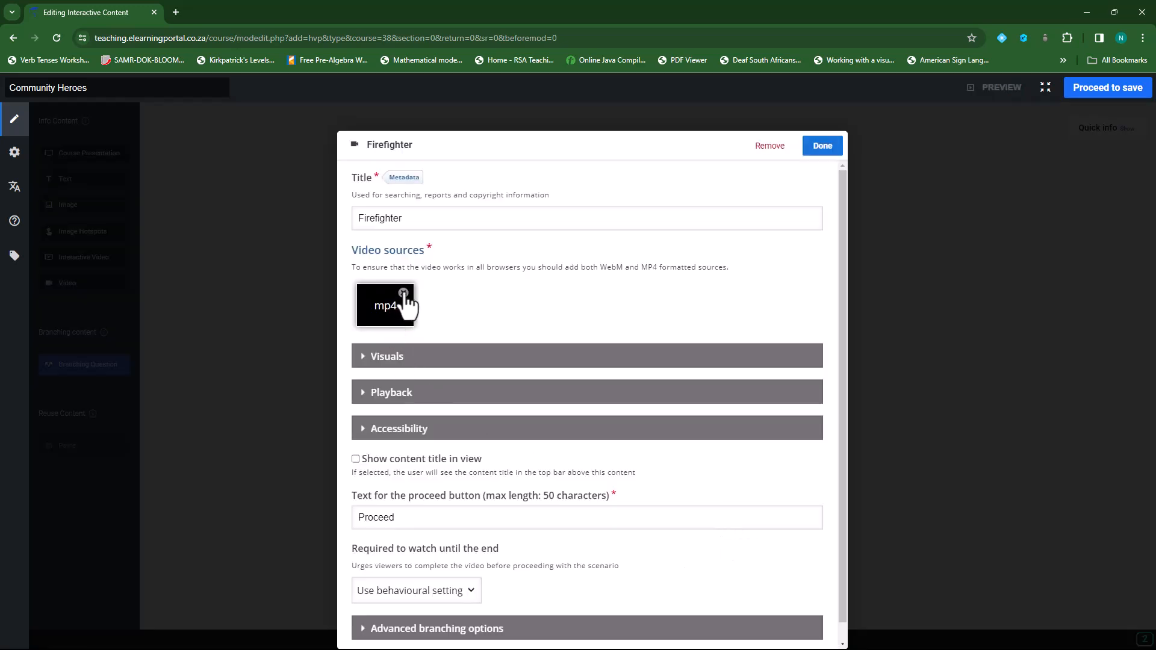
pyautogui.click(404, 293)
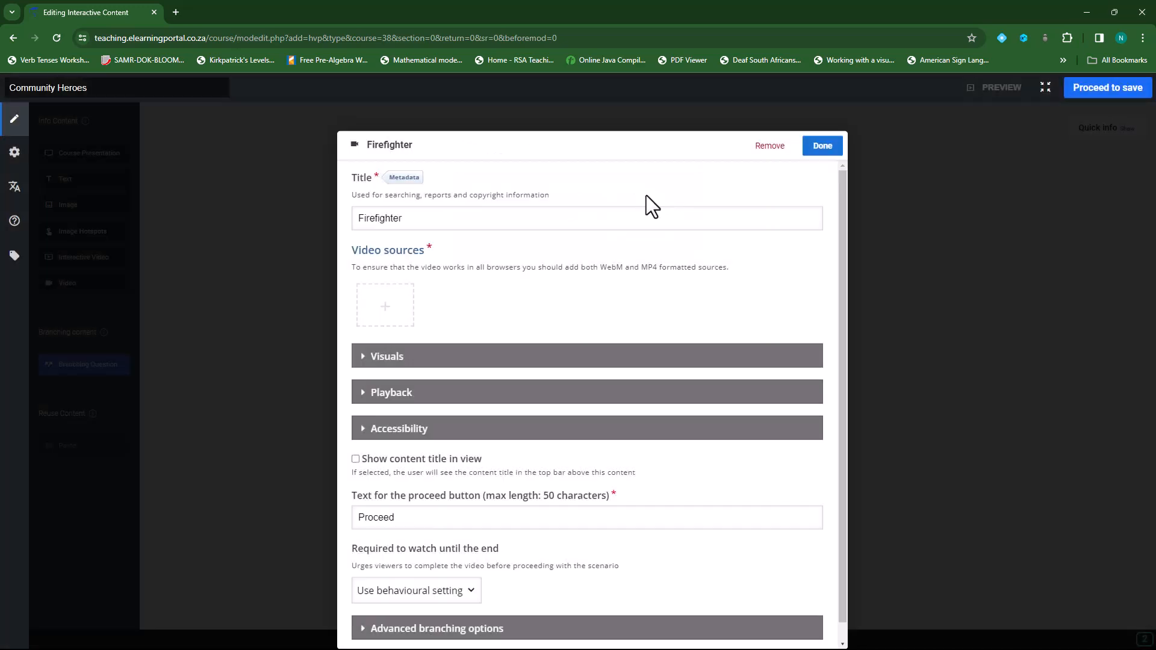
pyautogui.click(384, 310)
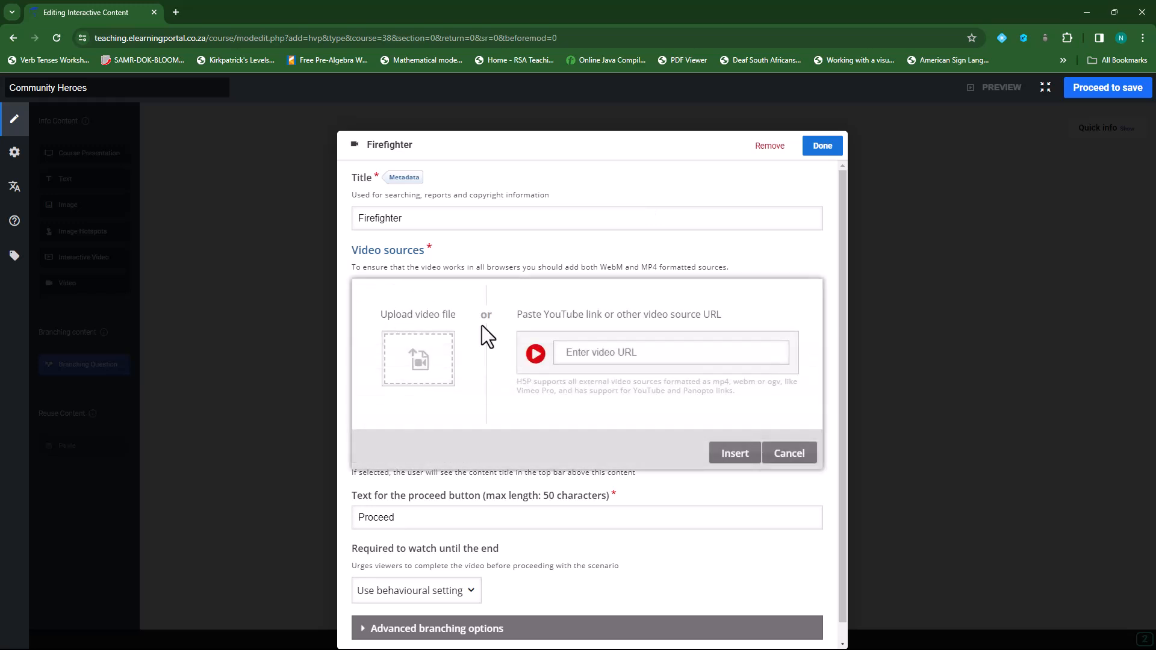
pyautogui.click(431, 356)
pyautogui.click(211, 113)
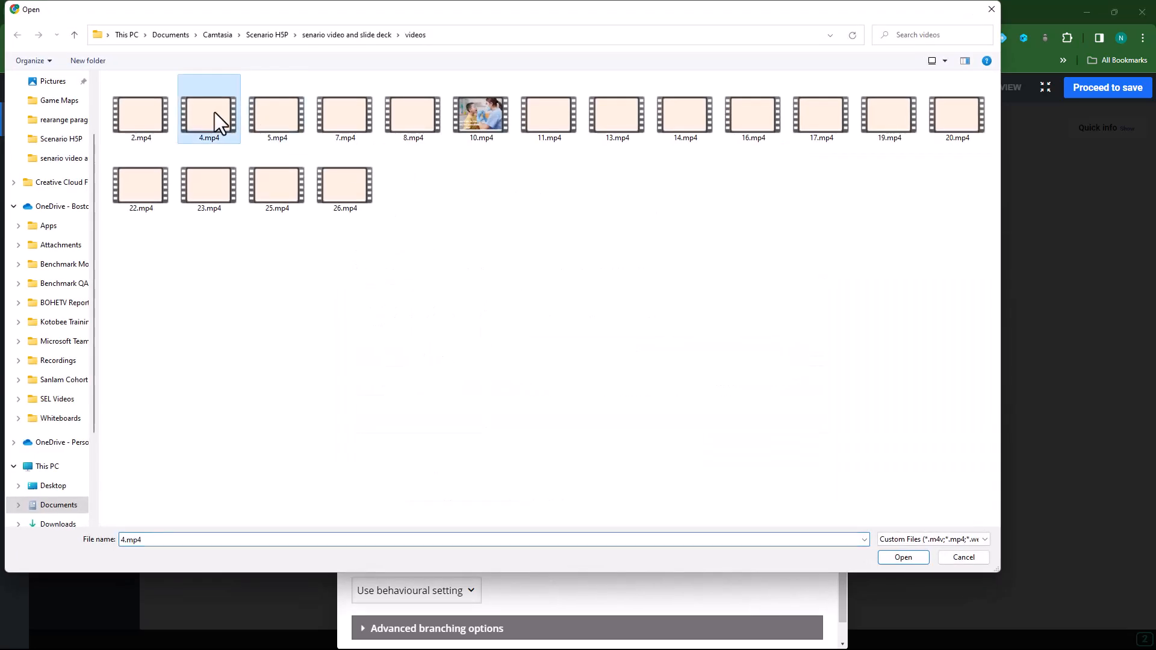
pyautogui.click(897, 559)
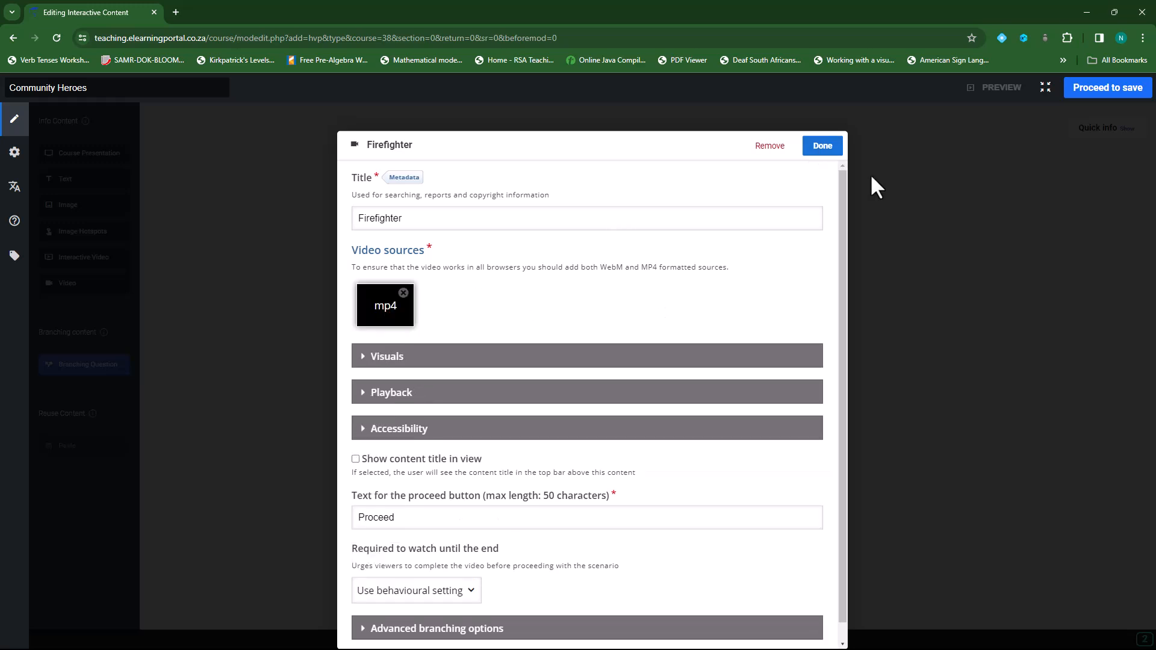
pyautogui.click(818, 145)
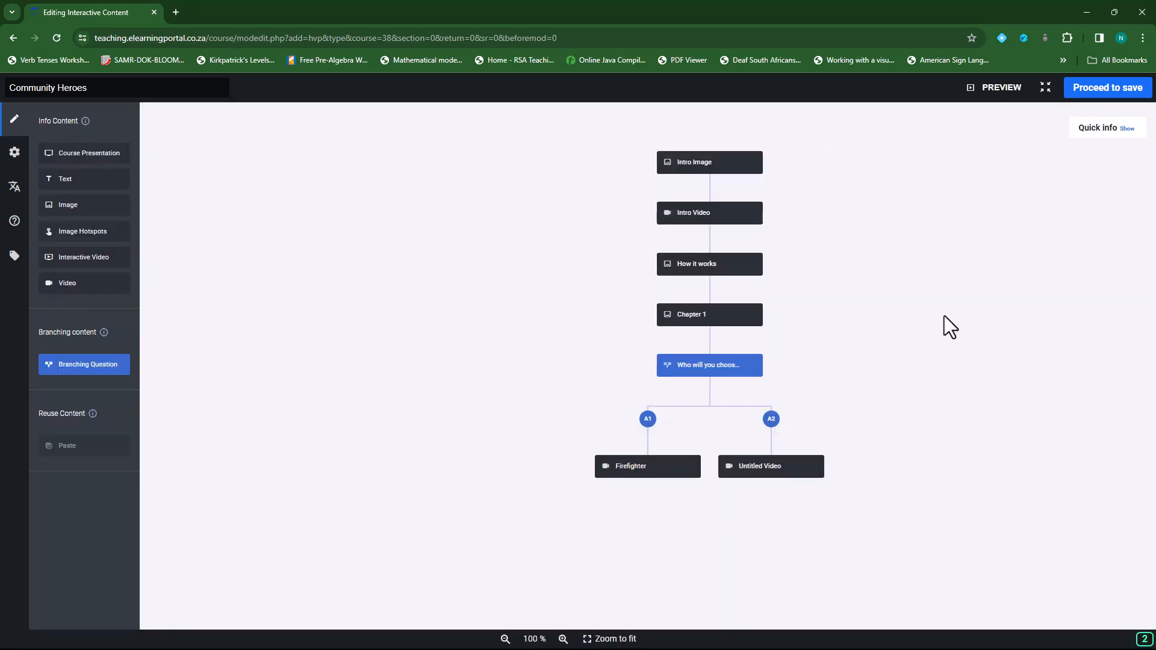
# Preview the scenario from the beginning, going through Intro Image, Intro Video and How it works up to Chapter 1.
pyautogui.click(996, 89)
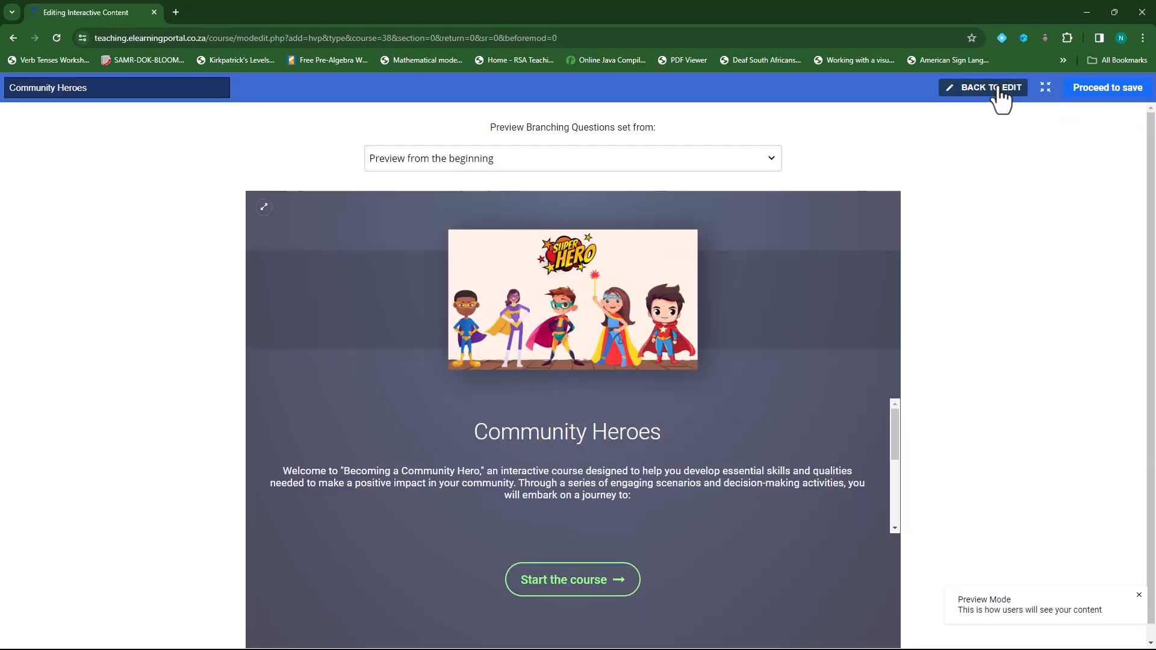
pyautogui.click(577, 590)
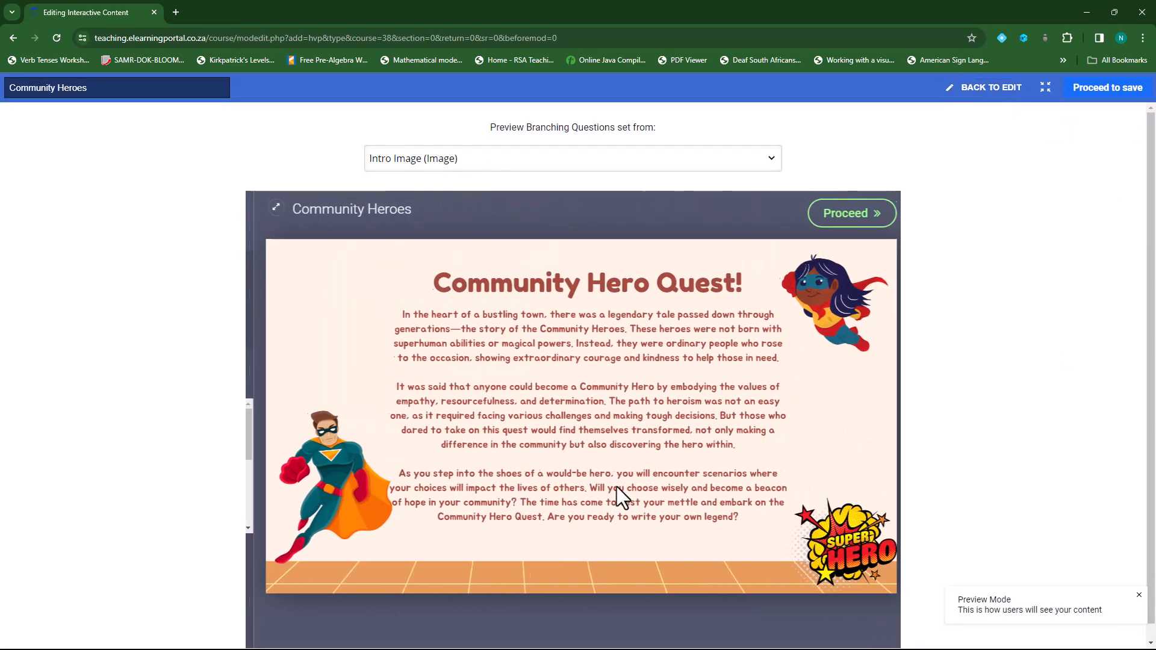
pyautogui.click(849, 216)
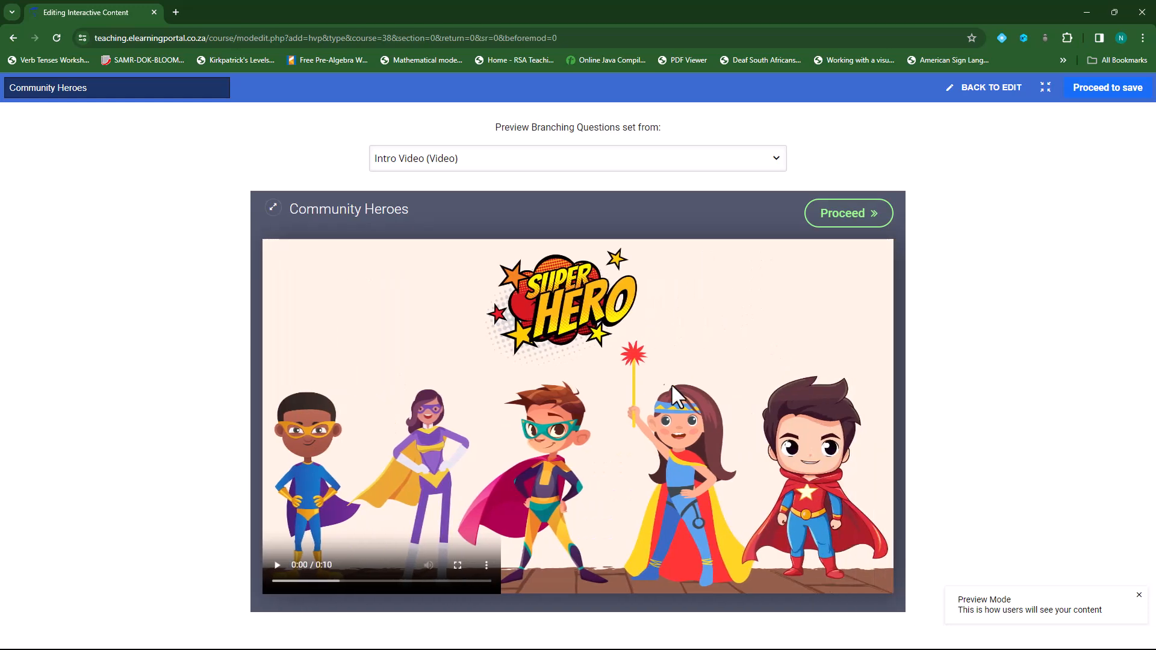
pyautogui.click(278, 566)
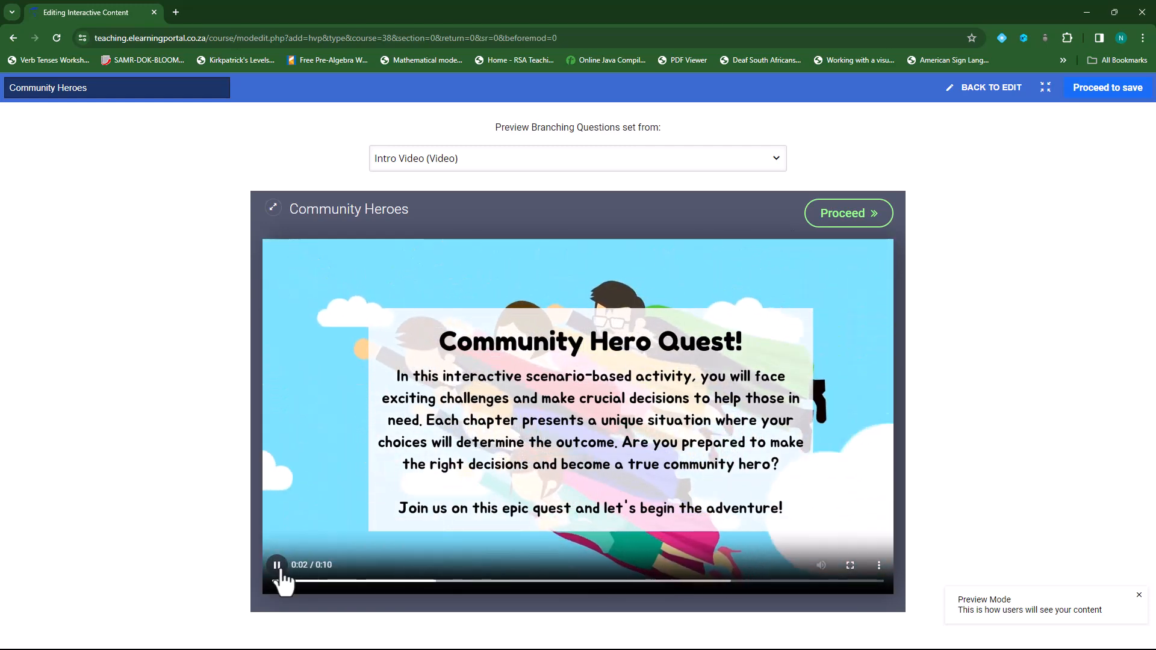
pyautogui.click(857, 220)
pyautogui.scroll(-7, 547, 451)
pyautogui.scroll(4, 548, 450)
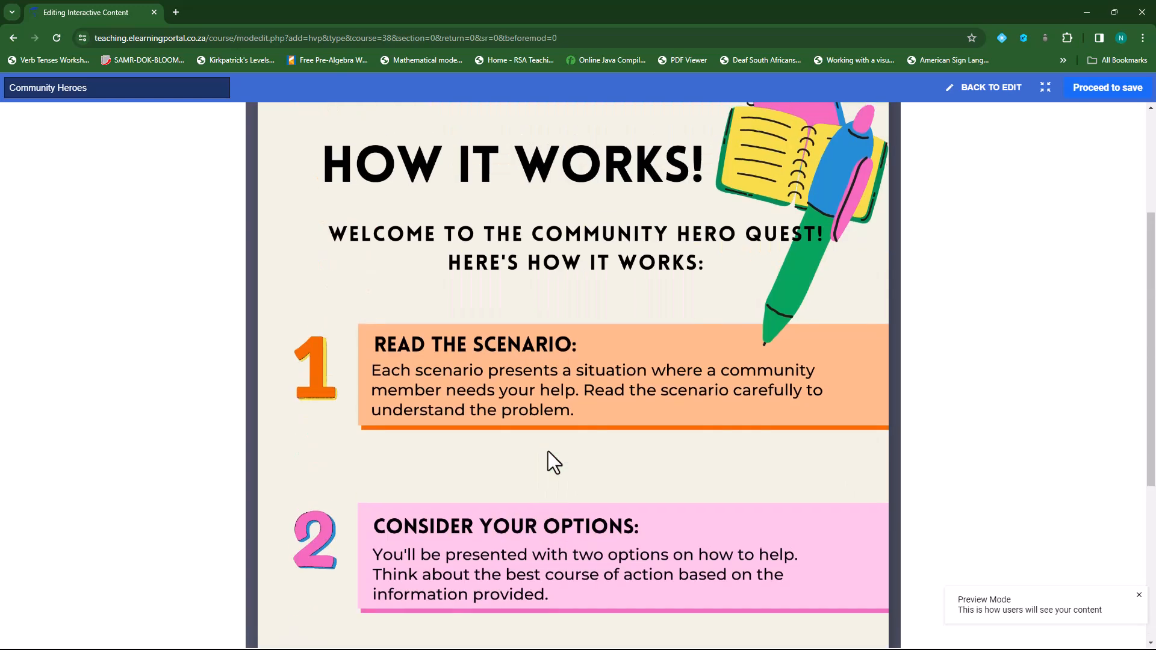
pyautogui.scroll(3, 548, 450)
pyautogui.click(850, 218)
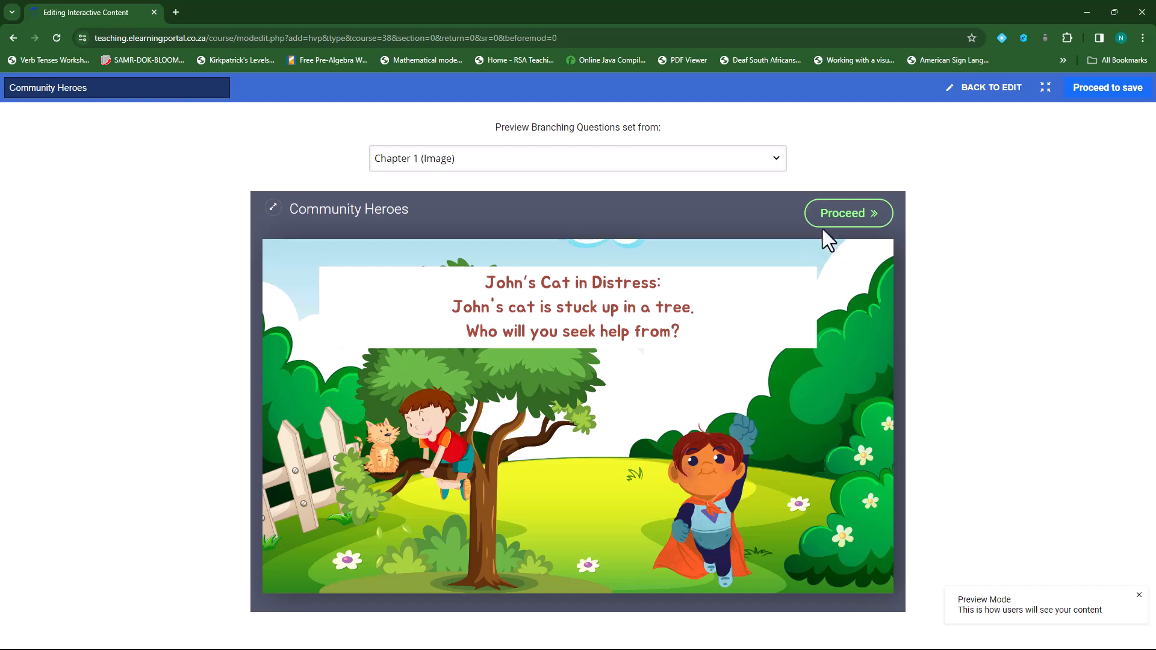
# Answer the branching question with "Rush to find a firefighter.", play the resulting video and proceed past it.
pyautogui.click(848, 218)
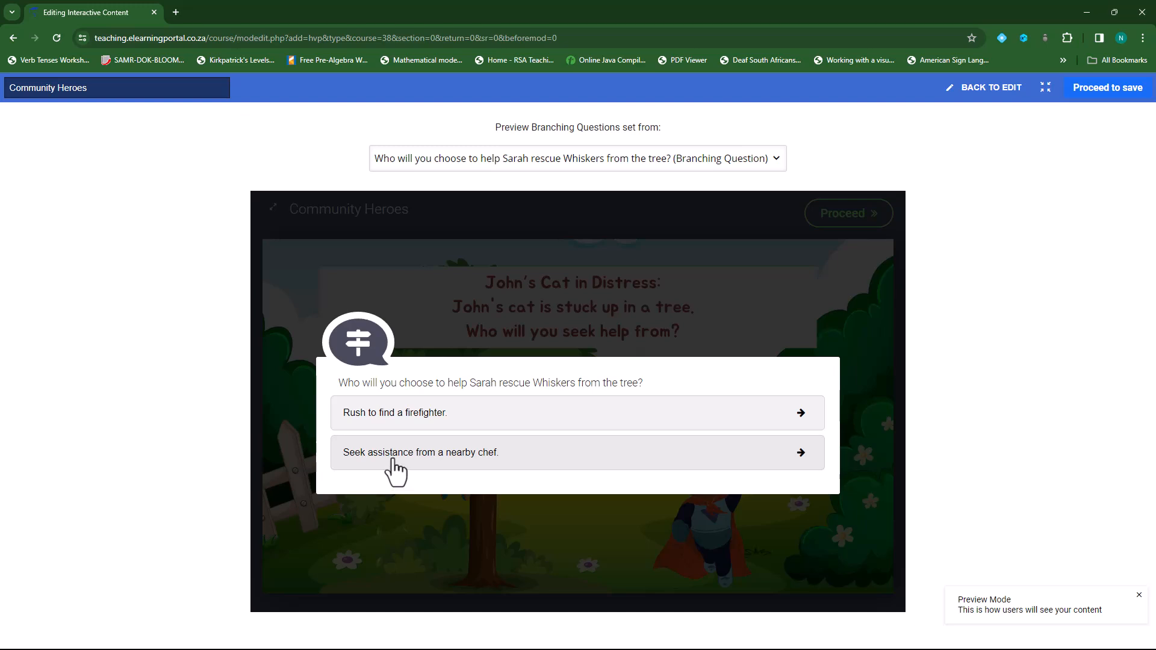
pyautogui.click(485, 414)
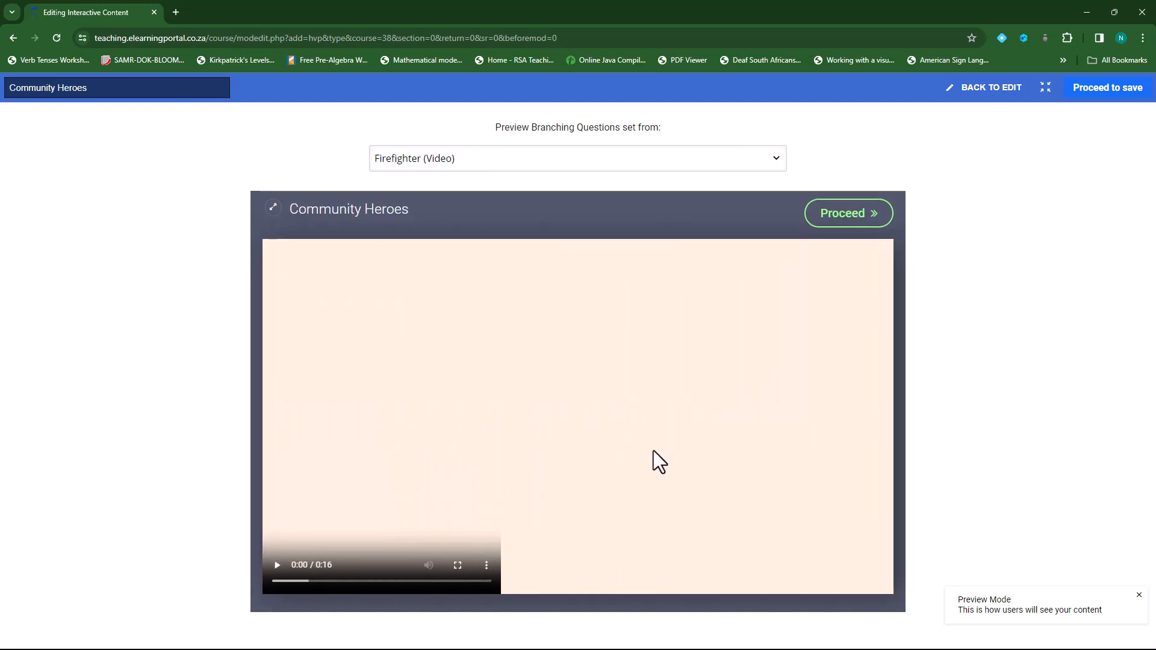
pyautogui.click(277, 567)
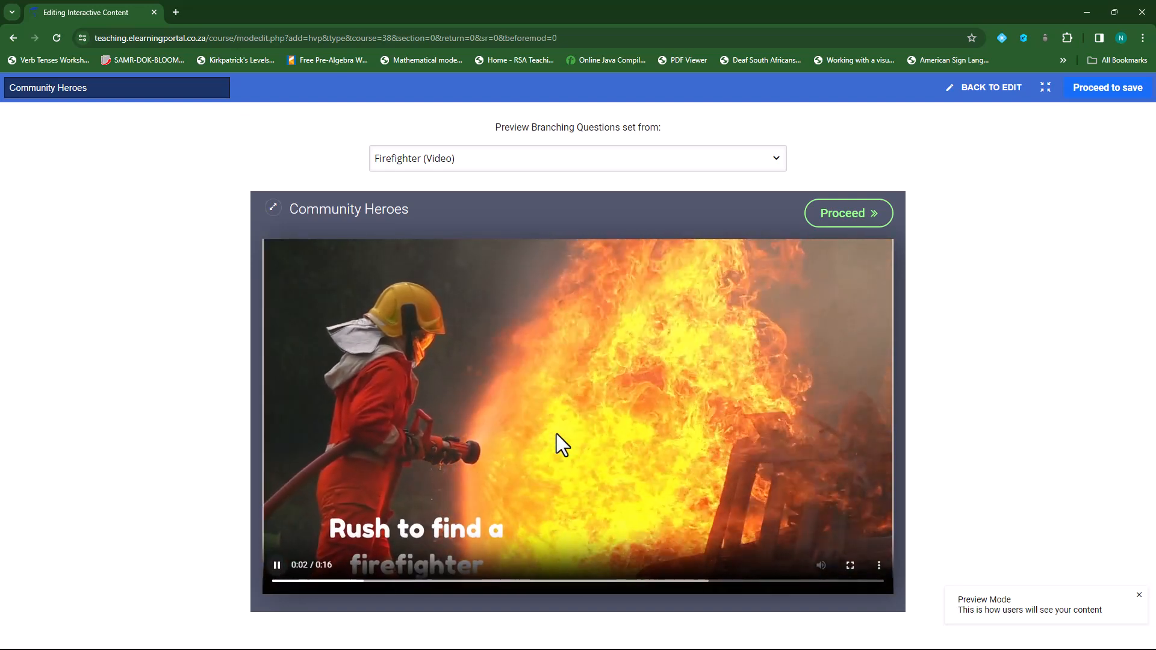
pyautogui.click(851, 221)
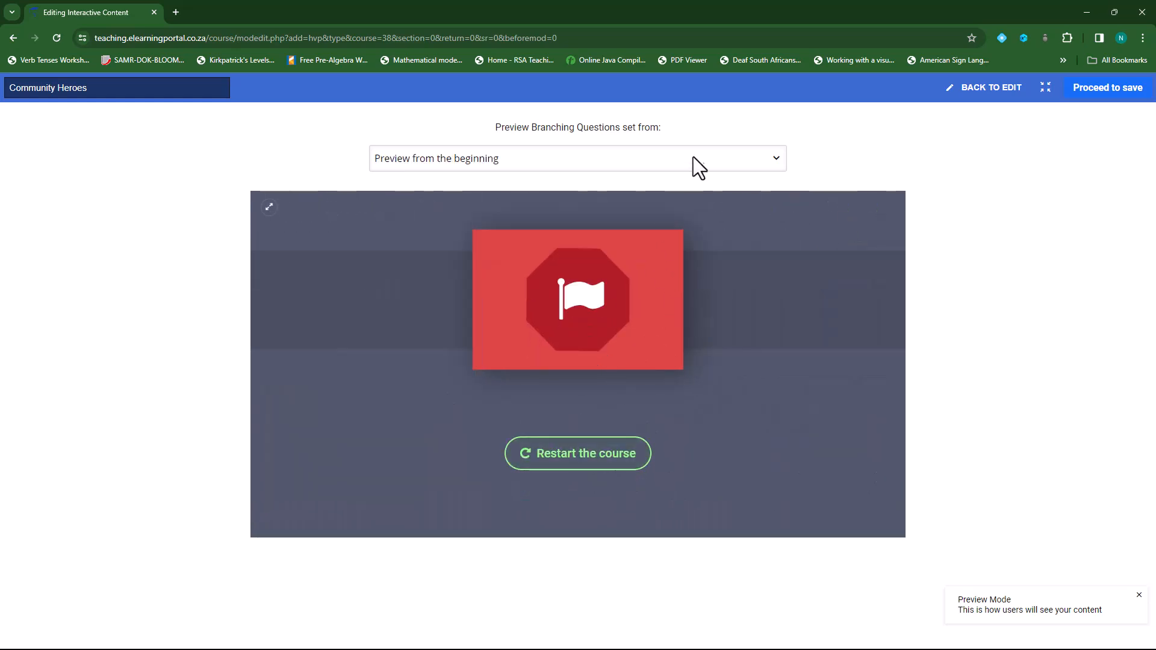
# Preview from Chapter 1, choose "Seek assistance from a nearby chef.", play its video, proceed past it and return to editing.
pyautogui.click(718, 152)
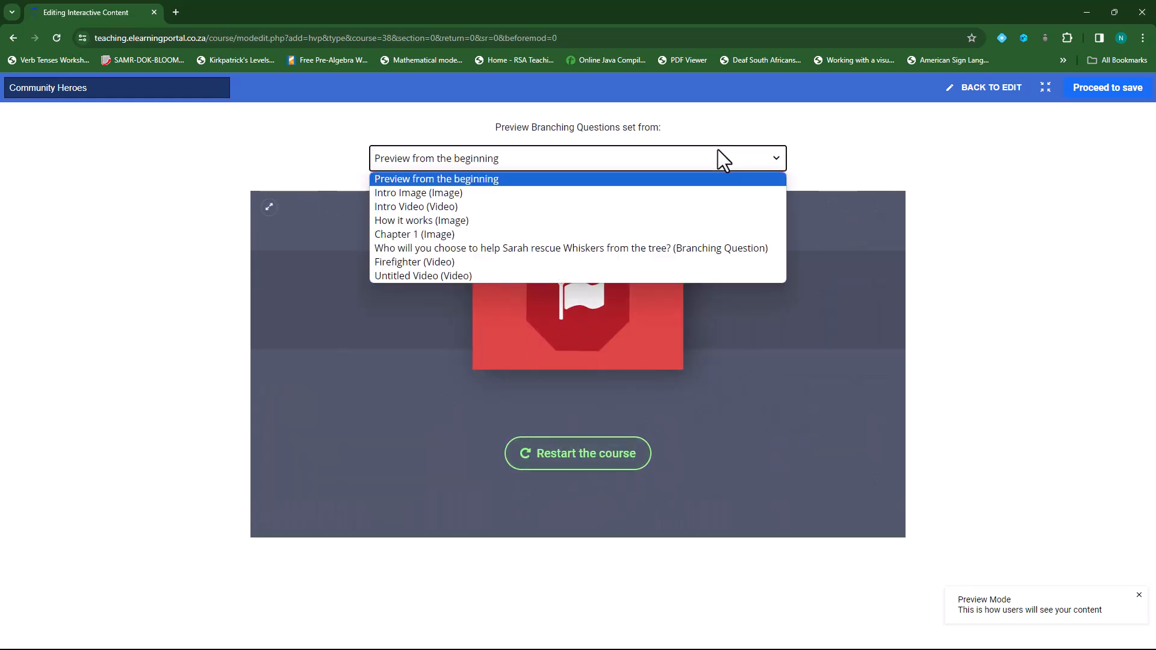
pyautogui.click(474, 235)
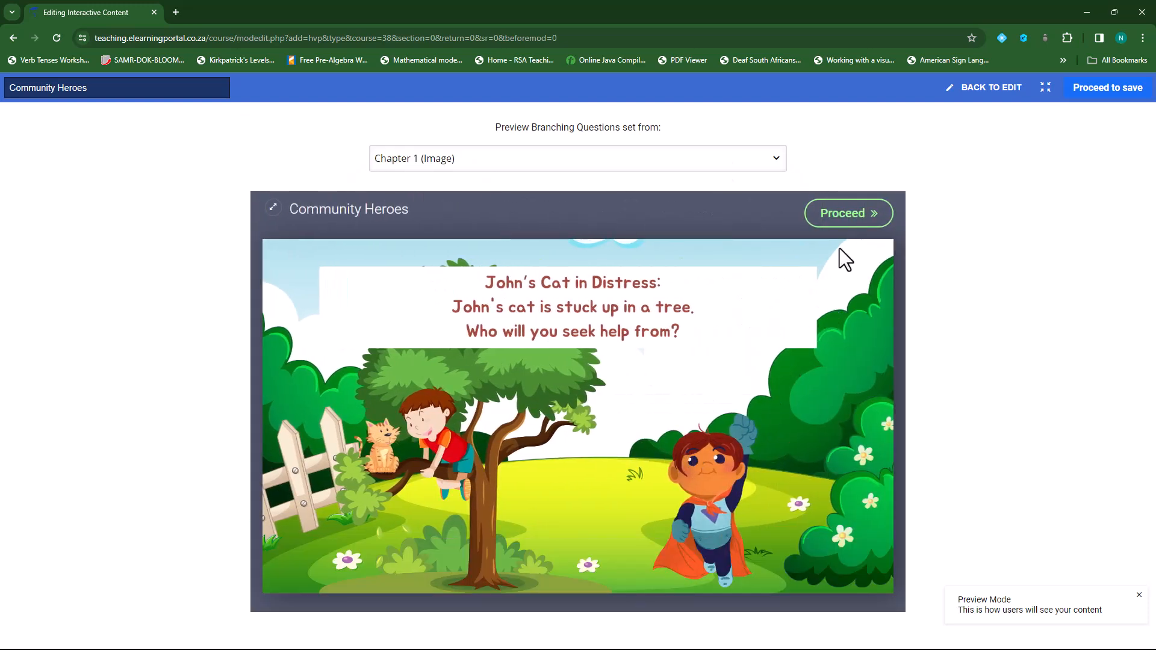
pyautogui.click(842, 216)
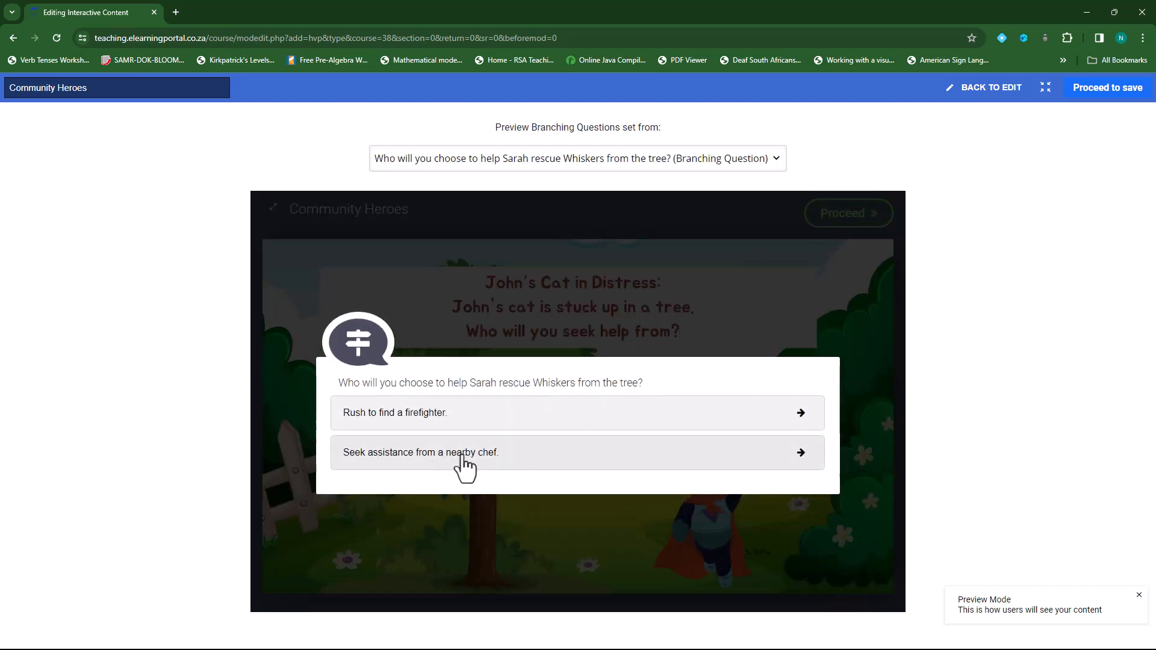
pyautogui.click(453, 455)
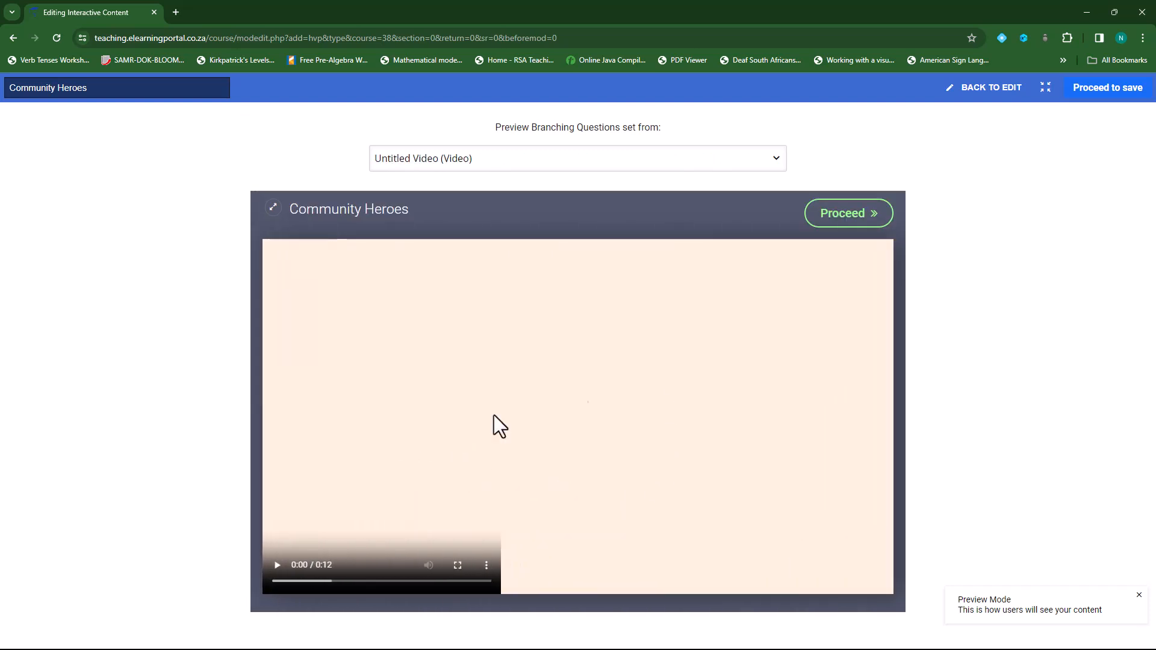
pyautogui.click(282, 566)
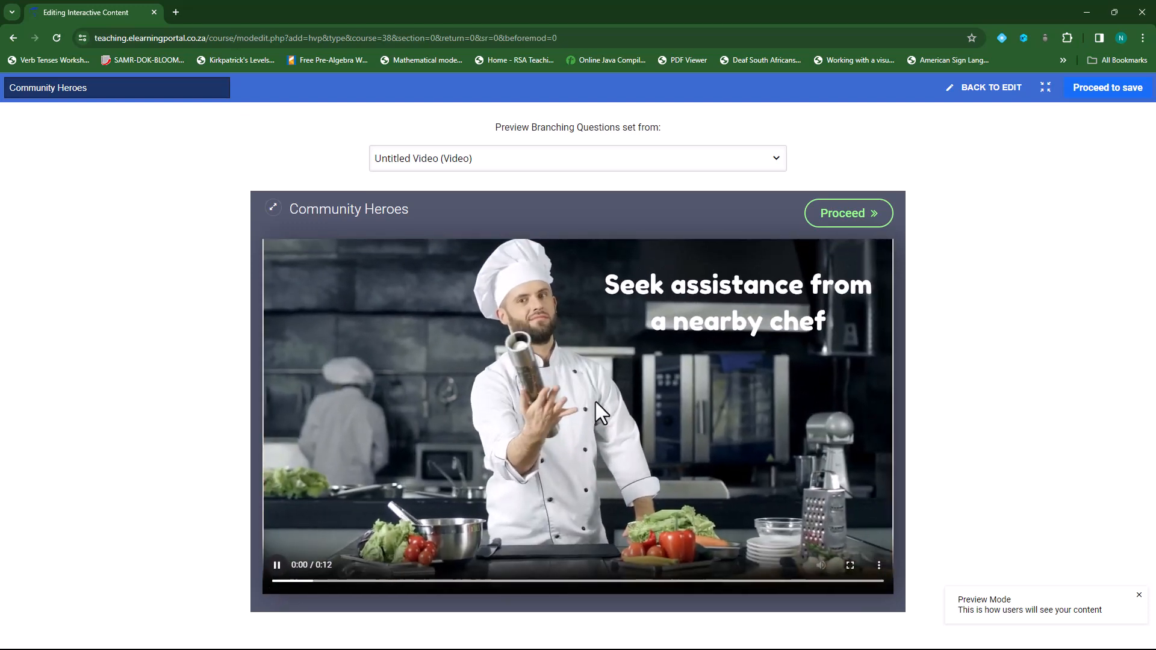
pyautogui.click(849, 221)
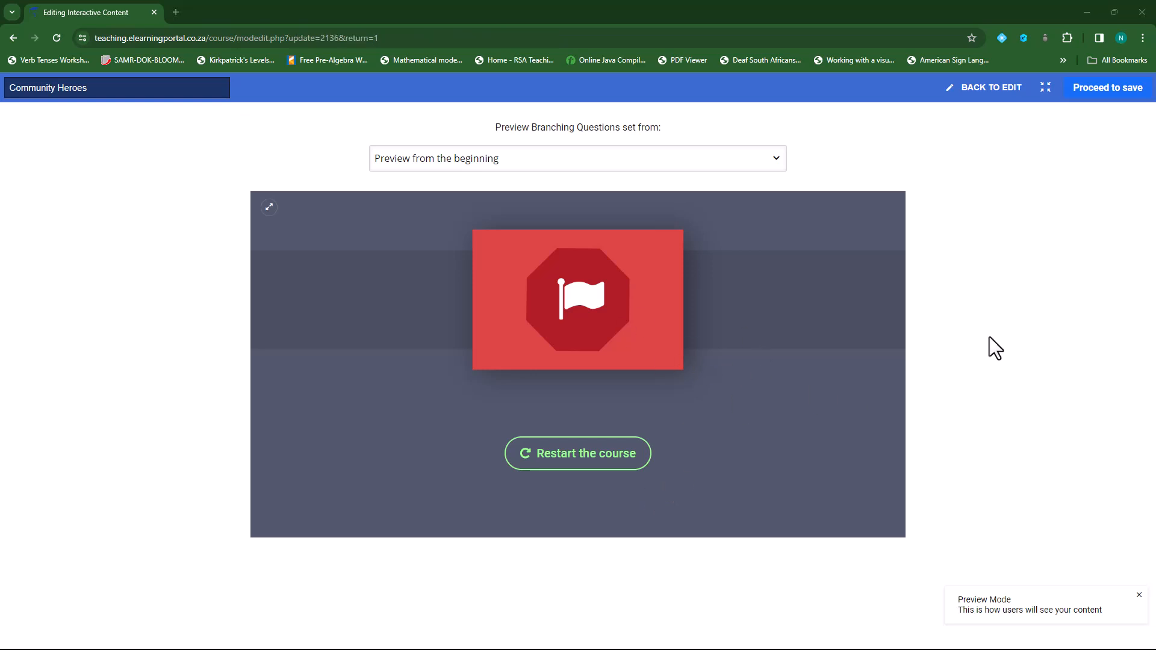
pyautogui.click(990, 88)
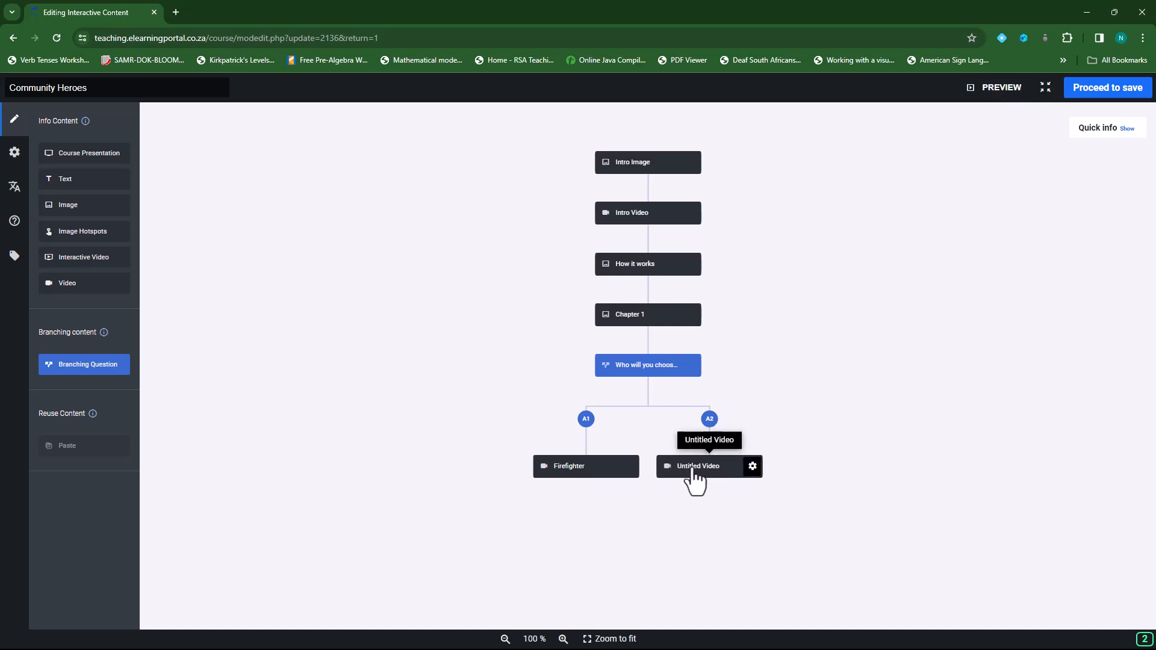
# Retitle the untitled video under alternative A2 as "Chef Video" and finish editing it.
pyautogui.click(753, 467)
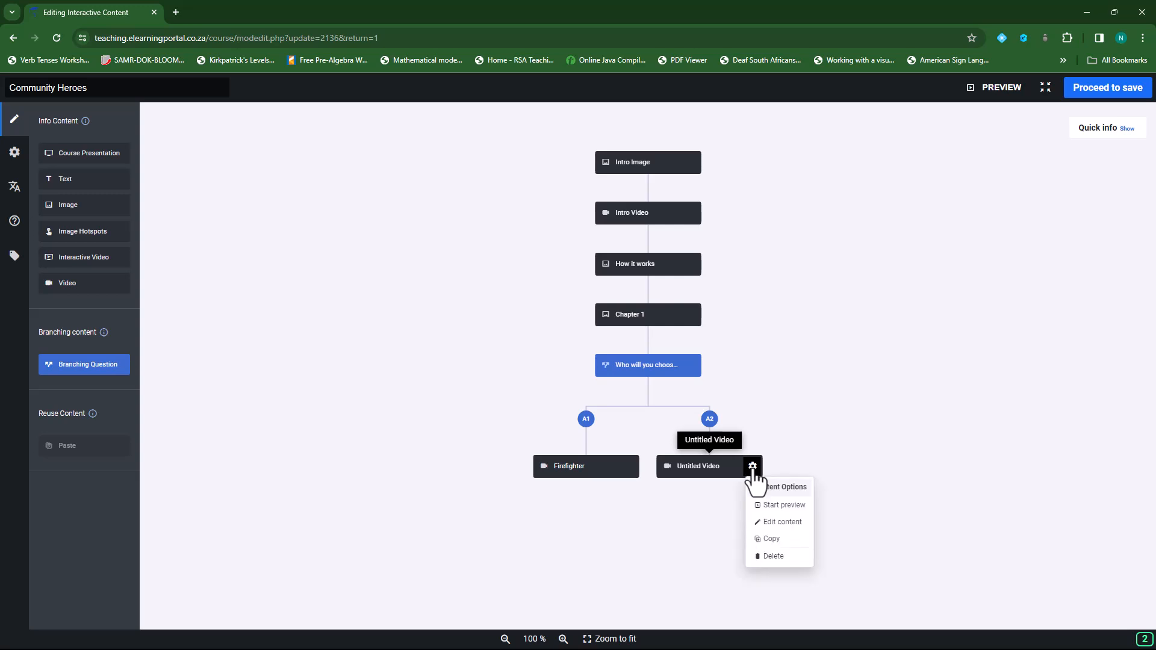
pyautogui.click(786, 522)
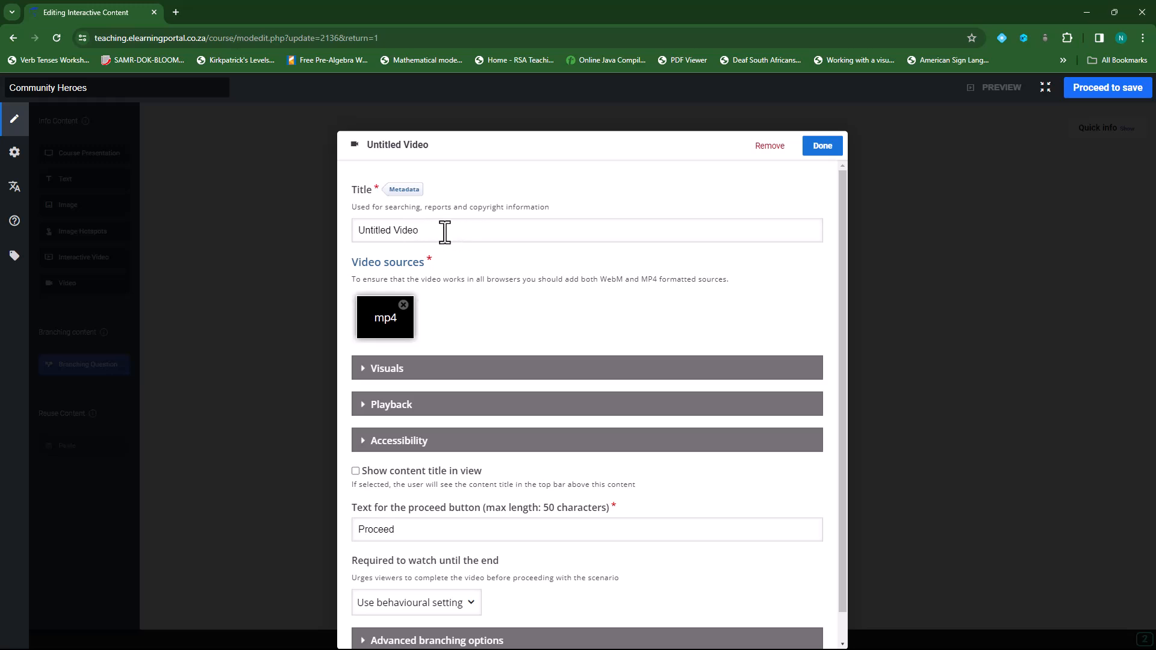
pyautogui.doubleClick(394, 230)
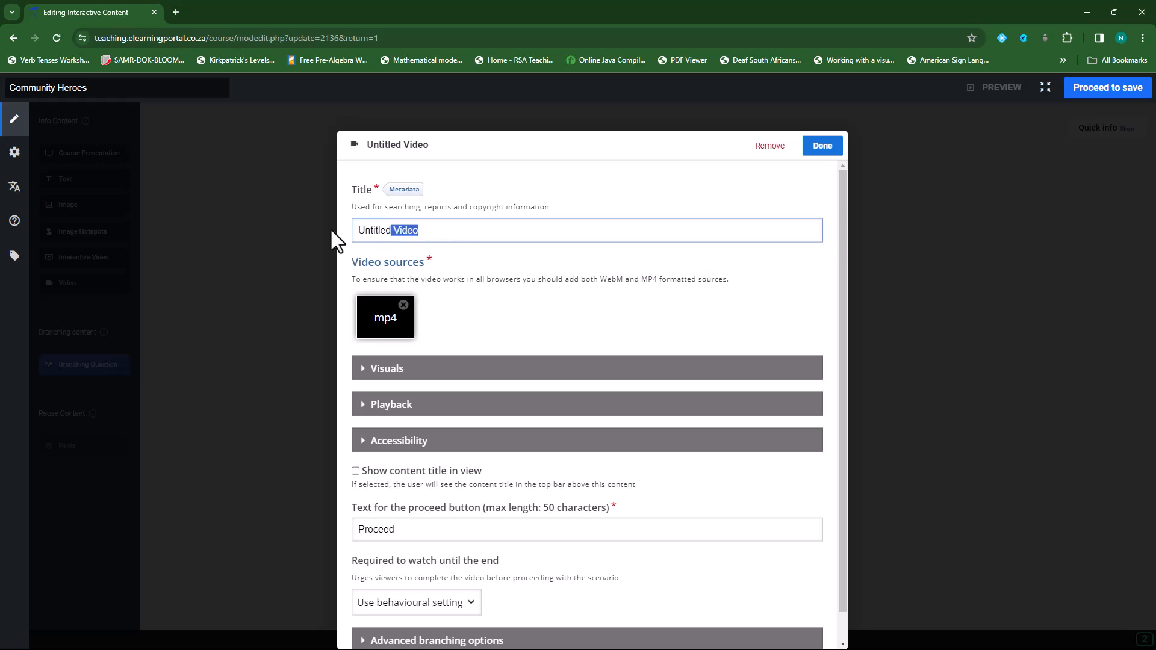
pyautogui.moveTo(434, 232); pyautogui.dragTo(355, 233)
pyautogui.write('Chef Video')
pyautogui.click(822, 146)
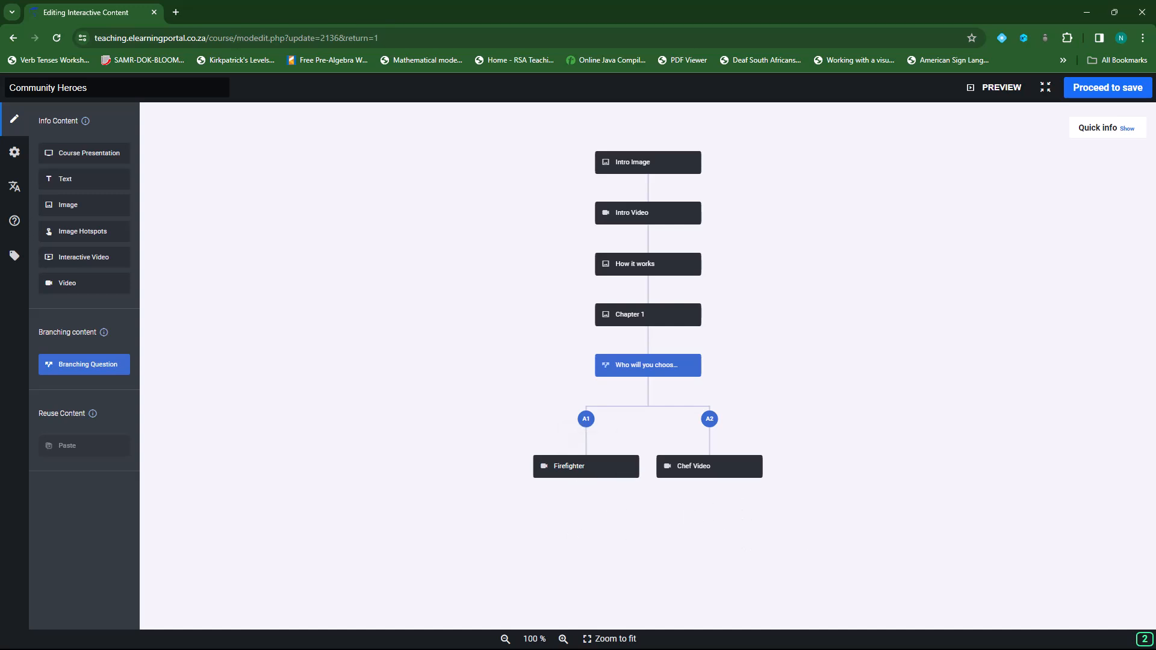
# Switch to Scenario.docx in Word, copy Chapter 1's Feedback Option 1 text, and return to the H5P editor.
pyautogui.moveTo(1155, 158); pyautogui.dragTo(767, 136)
pyautogui.doubleClick(880, 132)
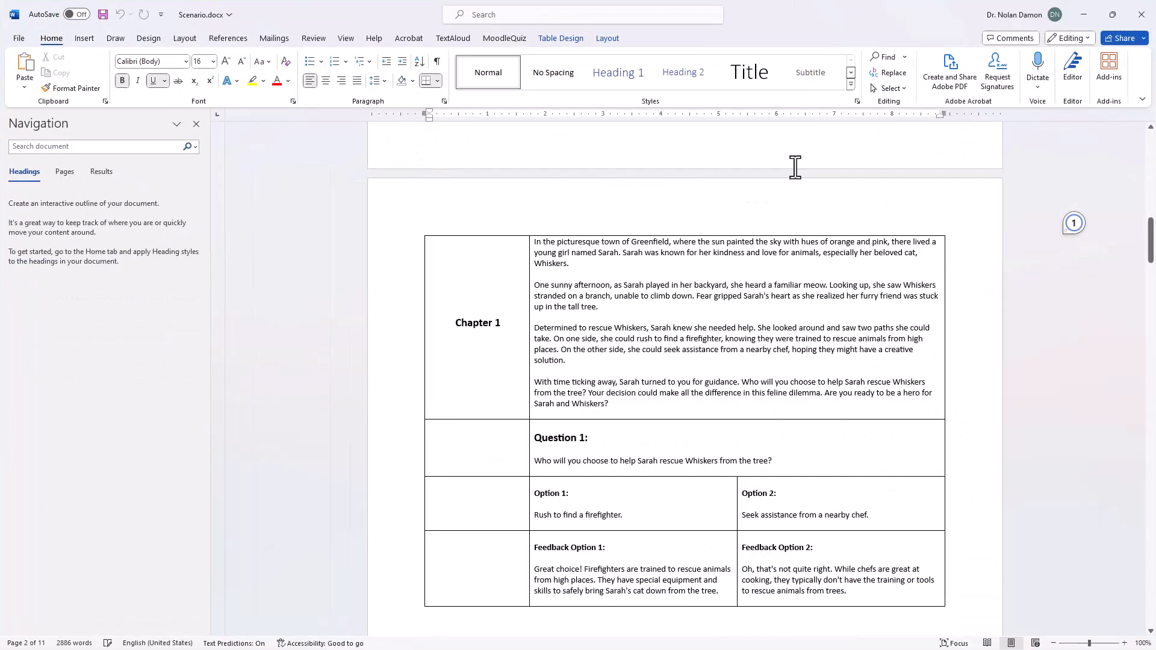
pyautogui.scroll(-2, 542, 410)
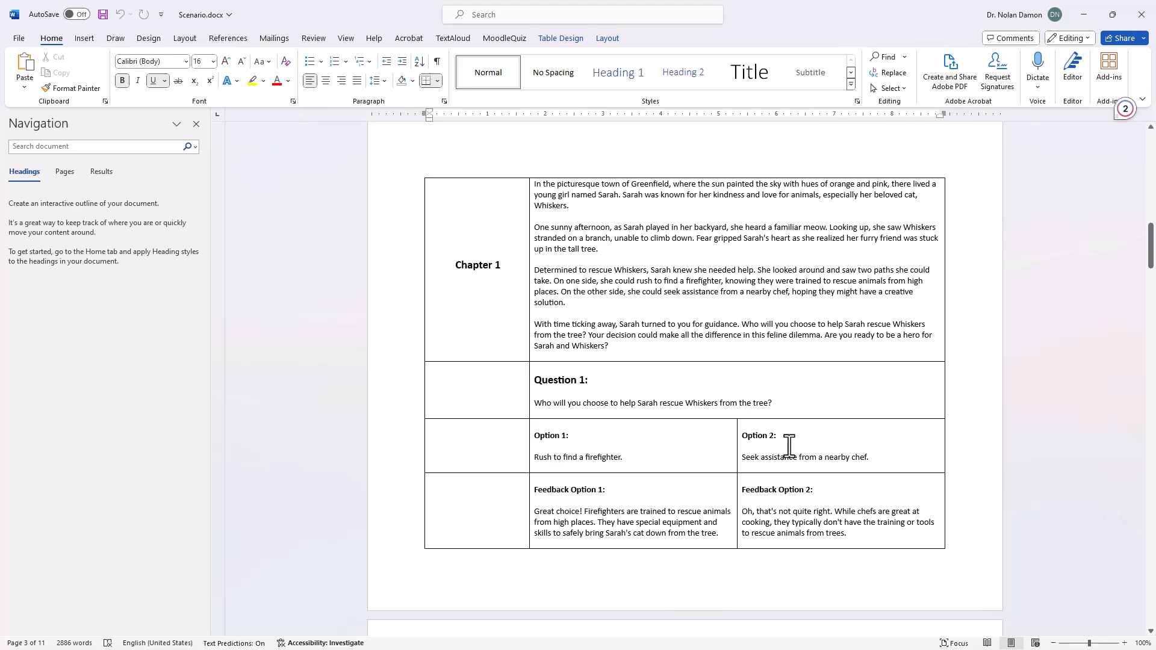
pyautogui.scroll(-2, 662, 445)
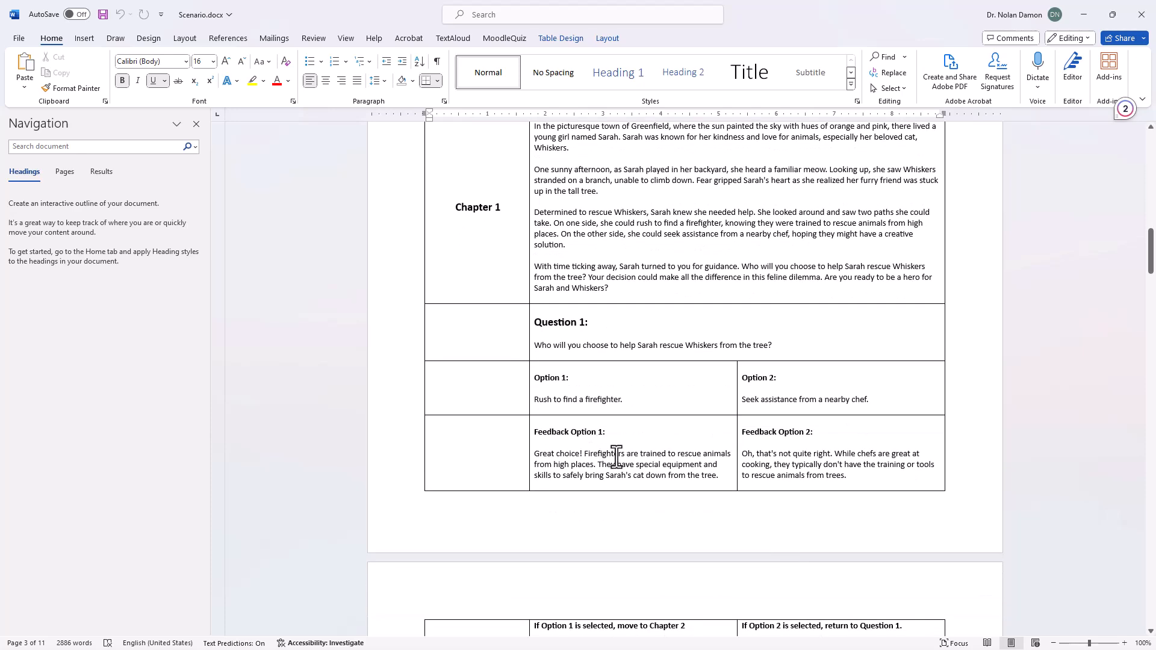
pyautogui.scroll(-2, 608, 454)
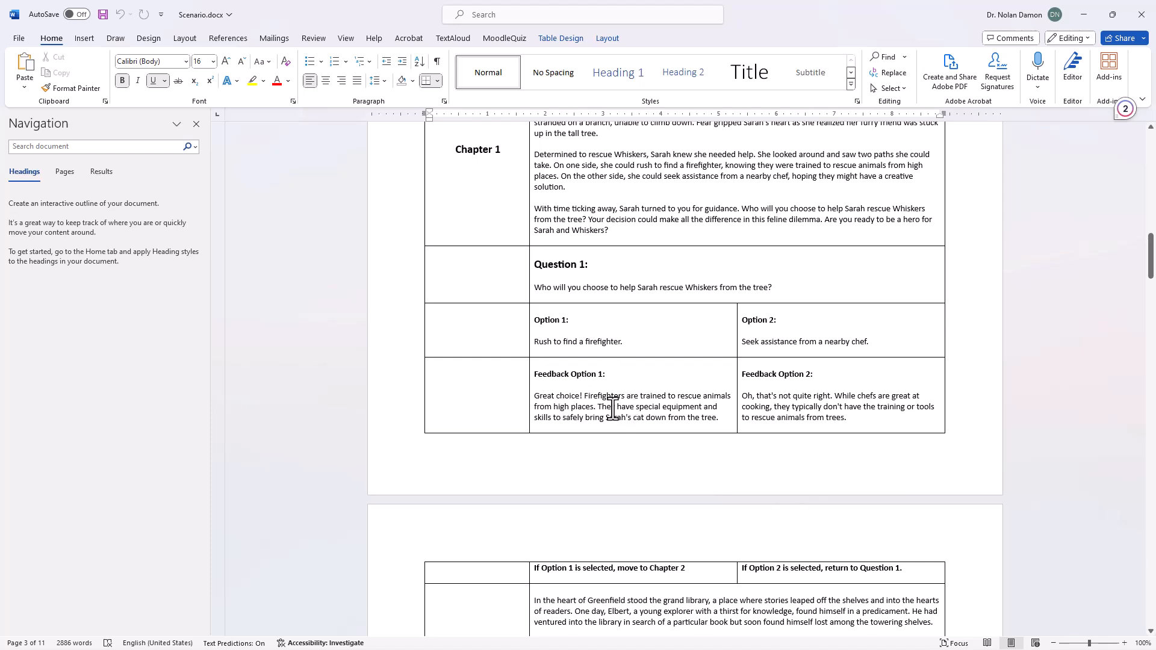
pyautogui.scroll(-3, 612, 408)
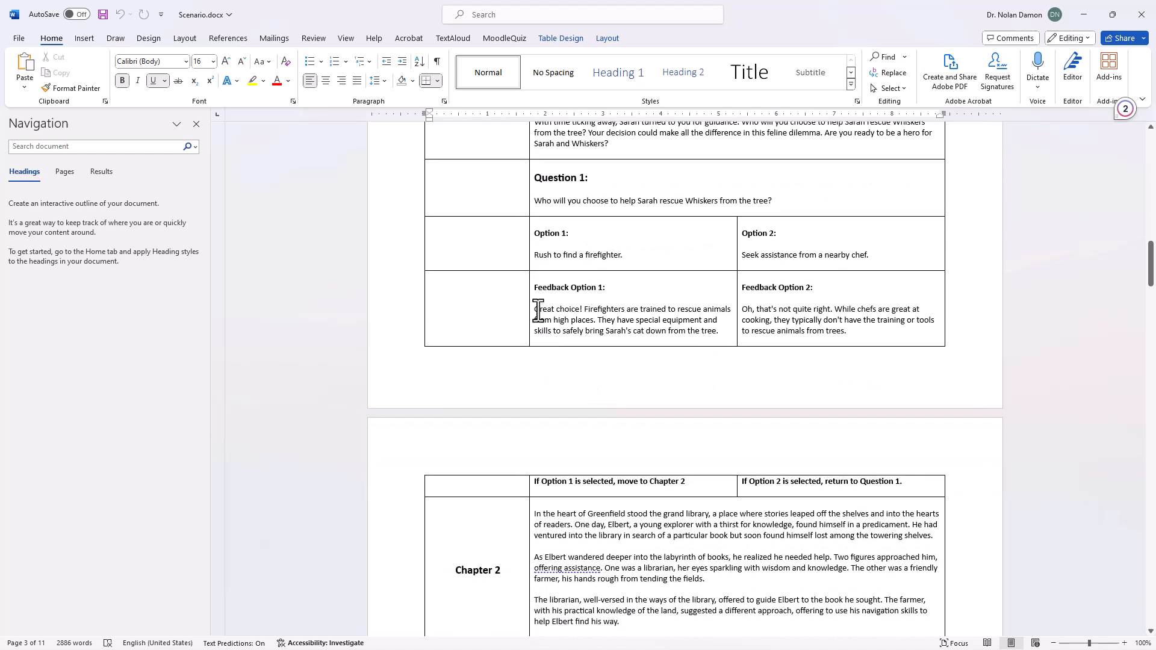
pyautogui.moveTo(537, 311); pyautogui.dragTo(680, 329)
pyautogui.rightClick(679, 327)
pyautogui.click(726, 391)
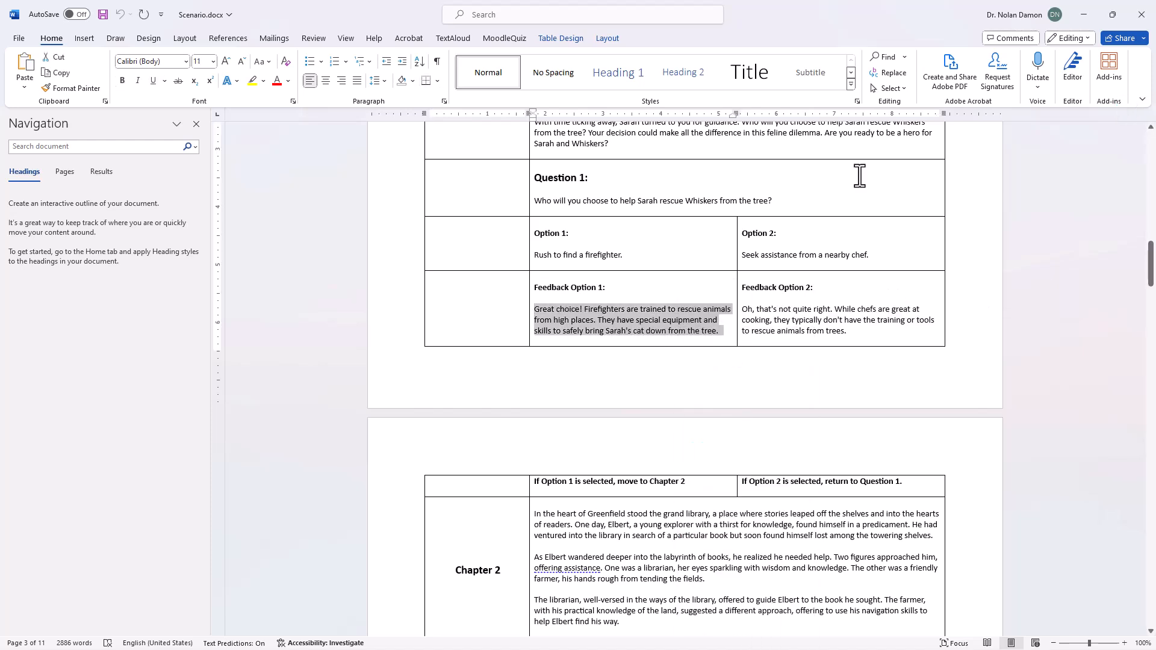
pyautogui.moveTo(903, 27); pyautogui.dragTo(1155, 148)
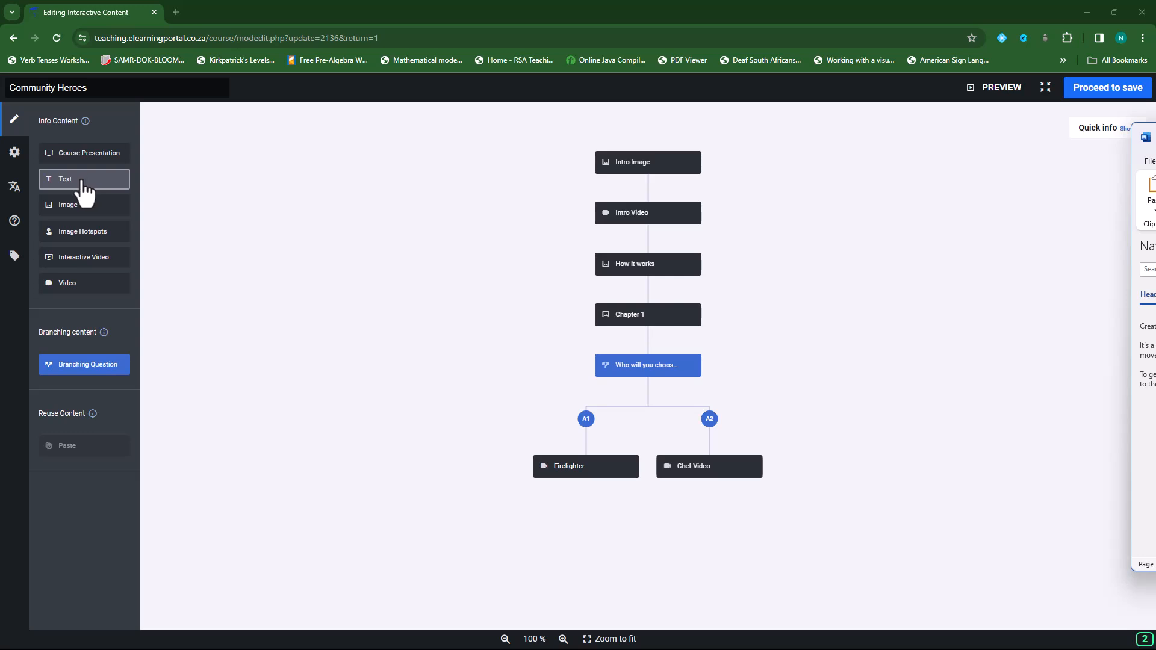
# Add a Text content below the Firefighter video and title it "Feedback Option 1".
pyautogui.moveTo(80, 183); pyautogui.dragTo(586, 508)
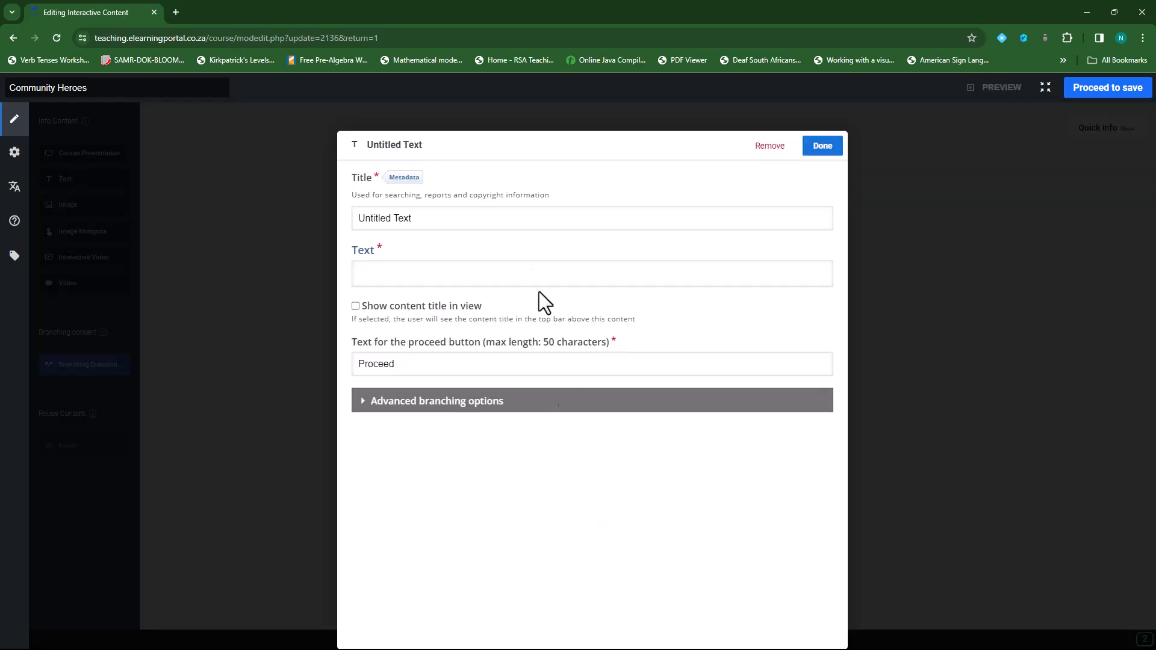
pyautogui.click(423, 219)
pyautogui.moveTo(444, 219); pyautogui.dragTo(345, 215)
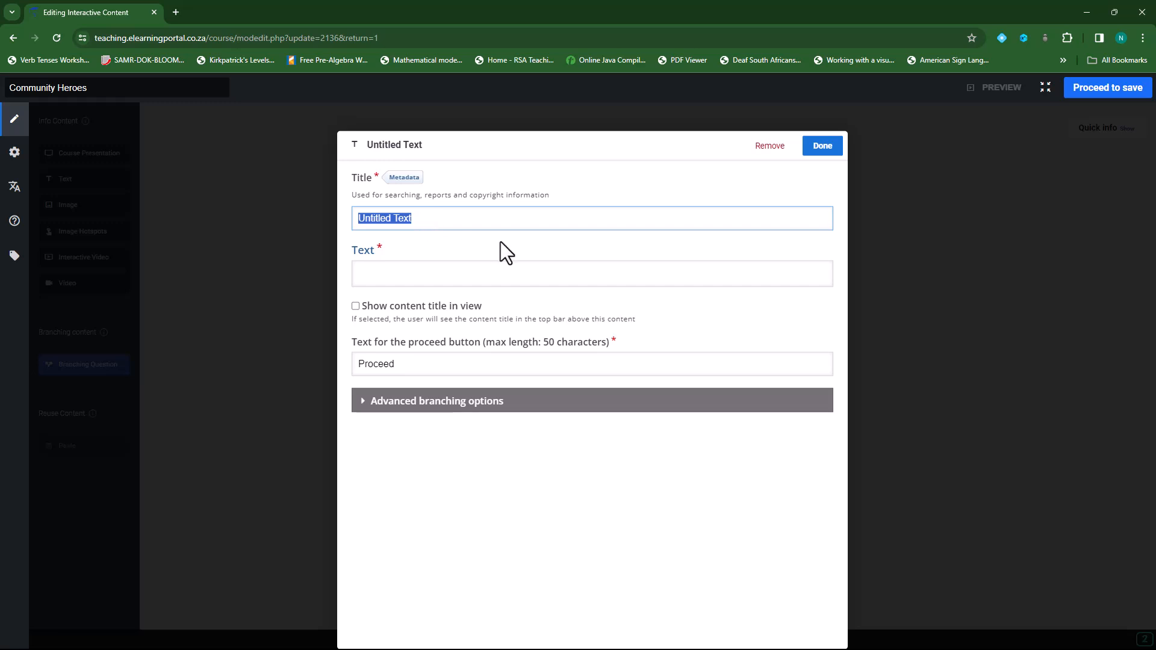
pyautogui.write('Feedback Option 1')
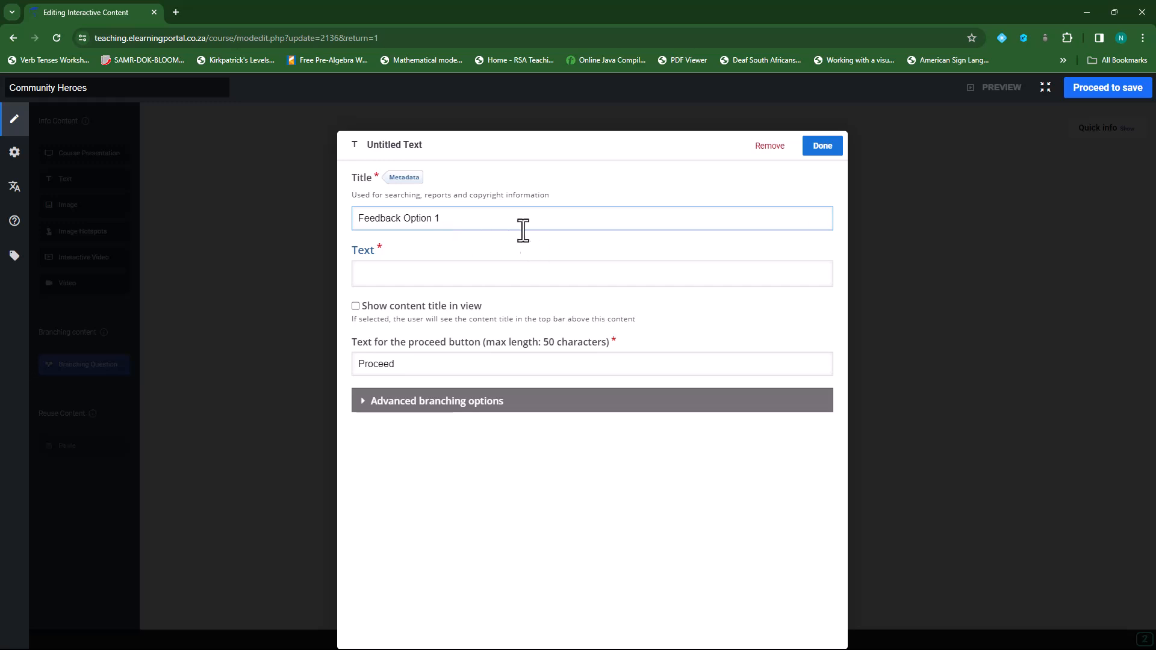
# Paste the copied feedback as the text, put "Great choice!" on its own line in bold, and finish editing.
pyautogui.click(464, 274)
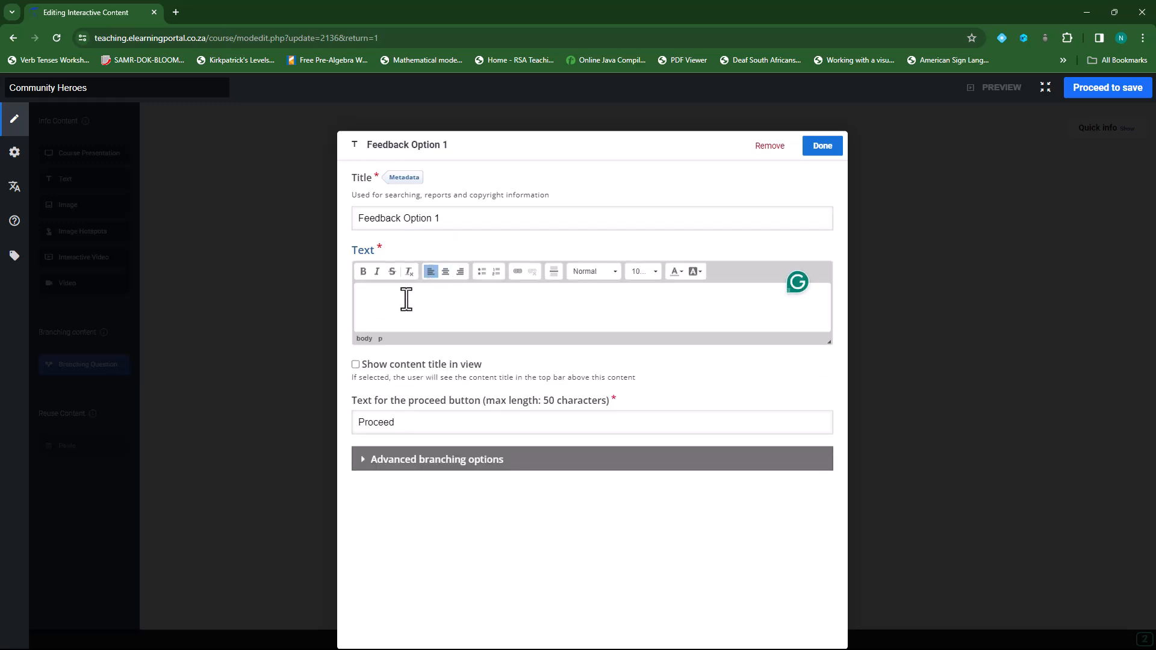
pyautogui.hotkey('ctrl', 'v')
pyautogui.click(417, 303)
pyautogui.press('Return')
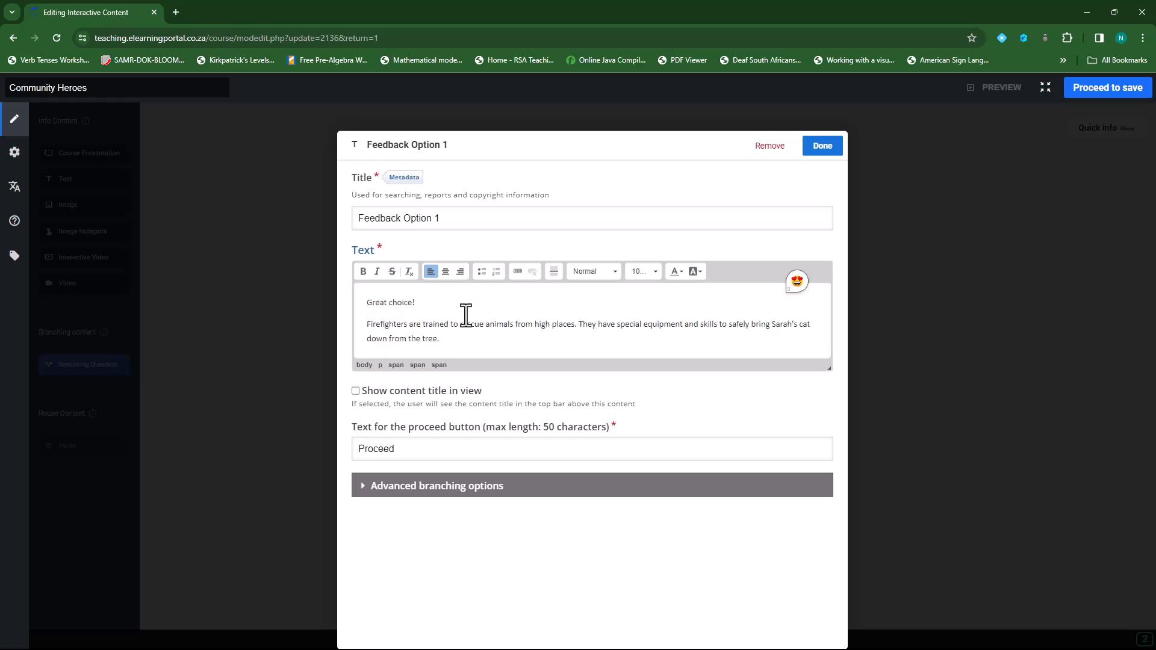
pyautogui.moveTo(365, 303); pyautogui.dragTo(416, 303)
pyautogui.click(363, 272)
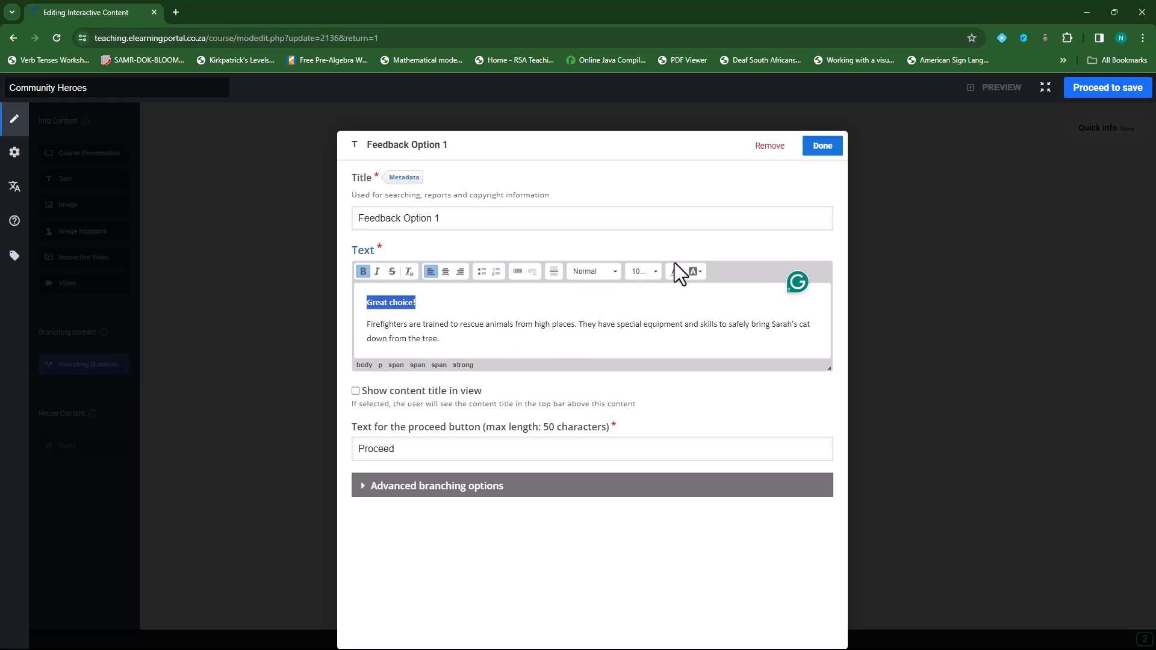
pyautogui.click(822, 148)
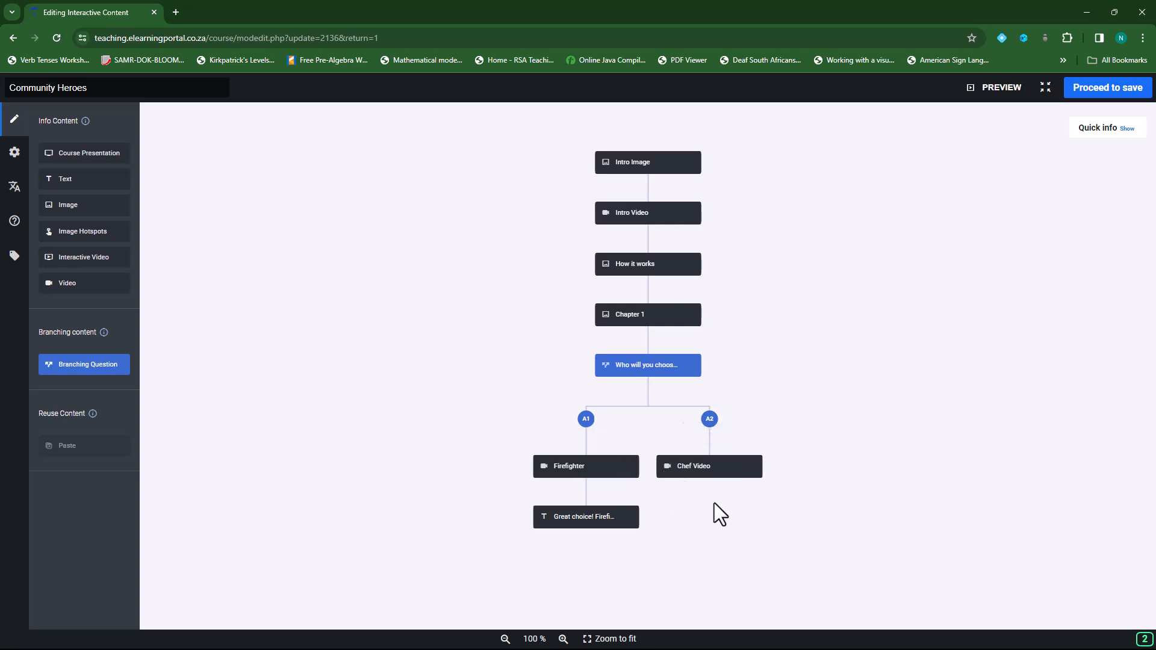
# Switch to Scenario.docx in Word, copy Chapter 1's Feedback Option 2 text, and return to the H5P editor.
pyautogui.moveTo(1155, 195); pyautogui.dragTo(739, 155)
pyautogui.doubleClick(743, 153)
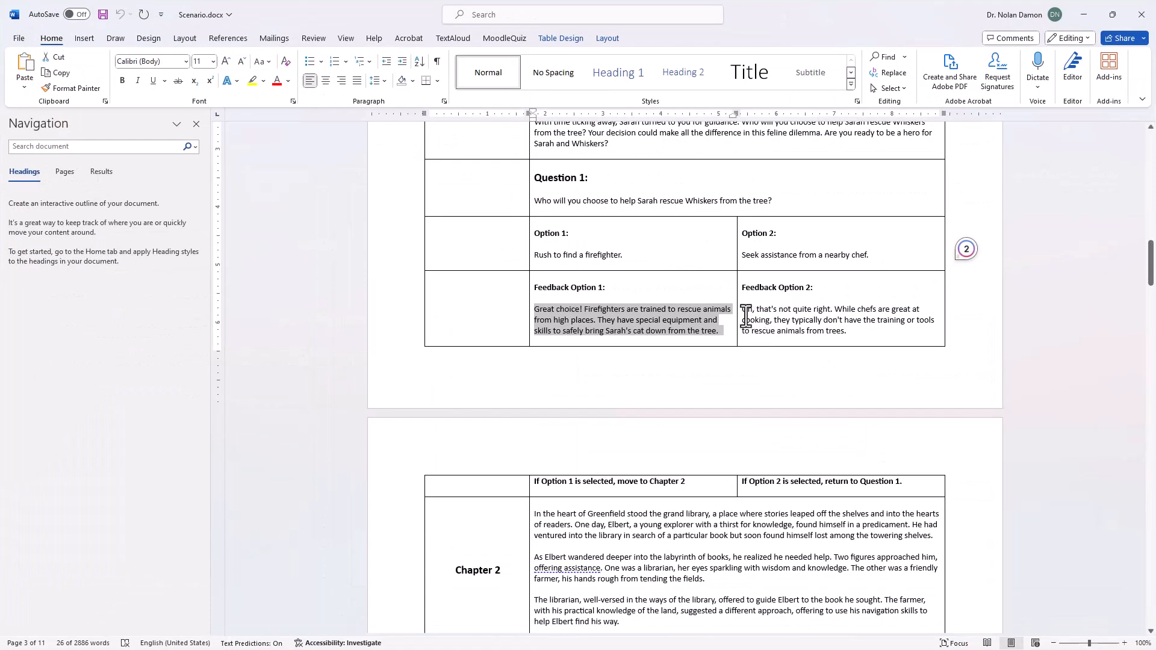
pyautogui.moveTo(745, 313); pyautogui.dragTo(862, 330)
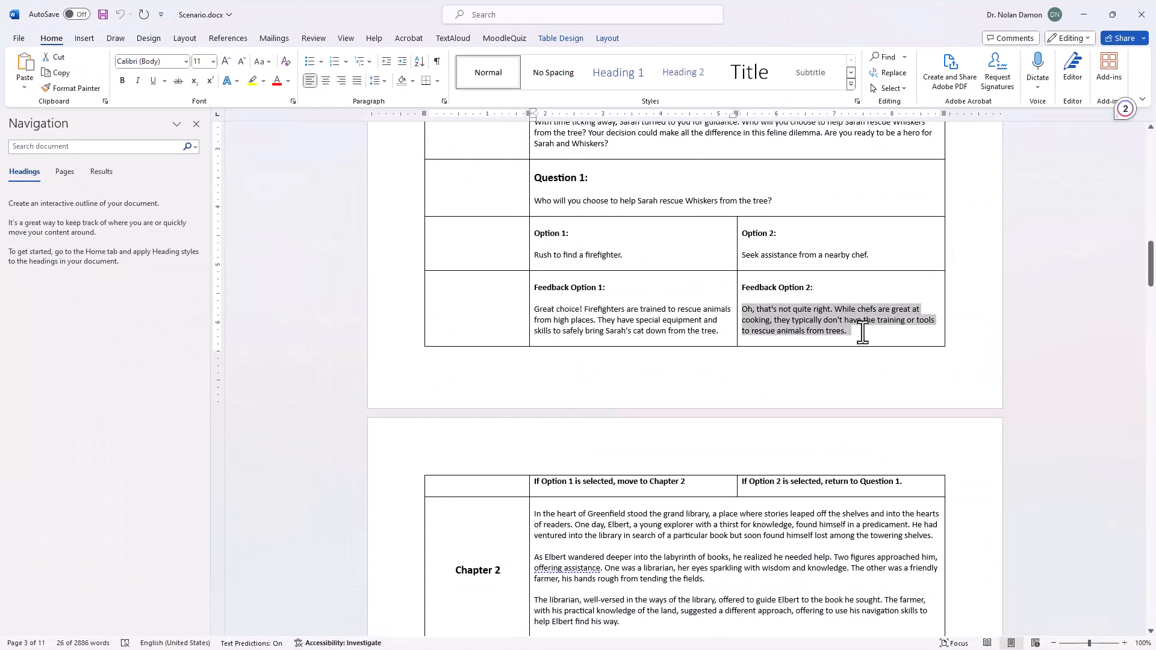
pyautogui.rightClick(777, 324)
pyautogui.click(819, 389)
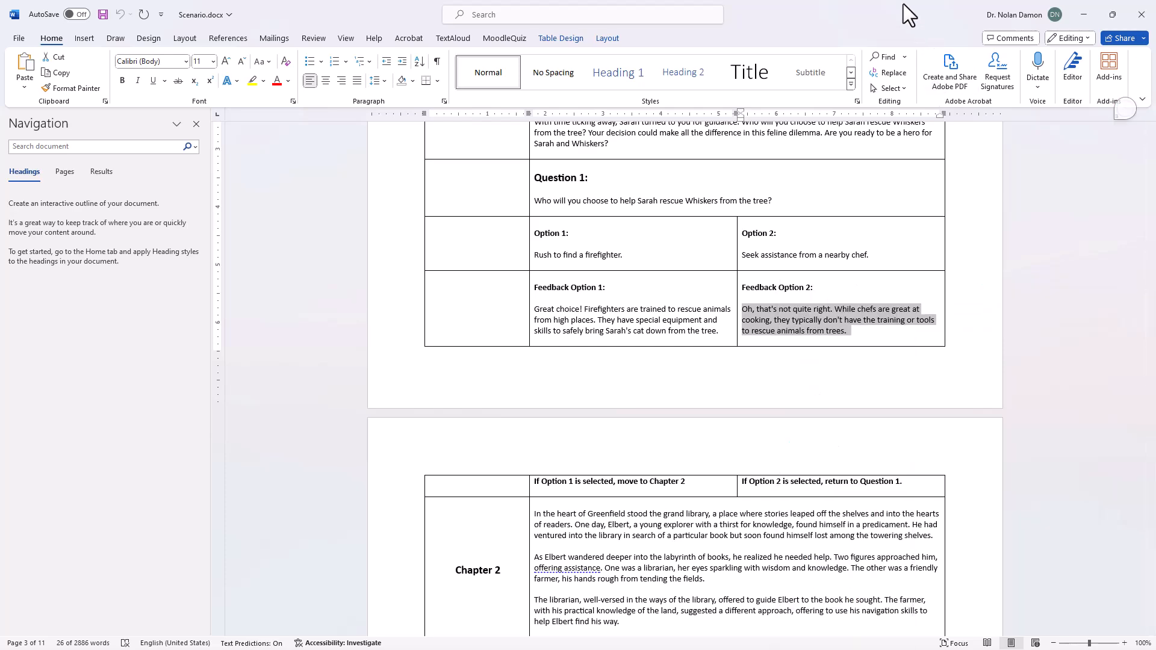
pyautogui.hotkey('alt', 'Tab')
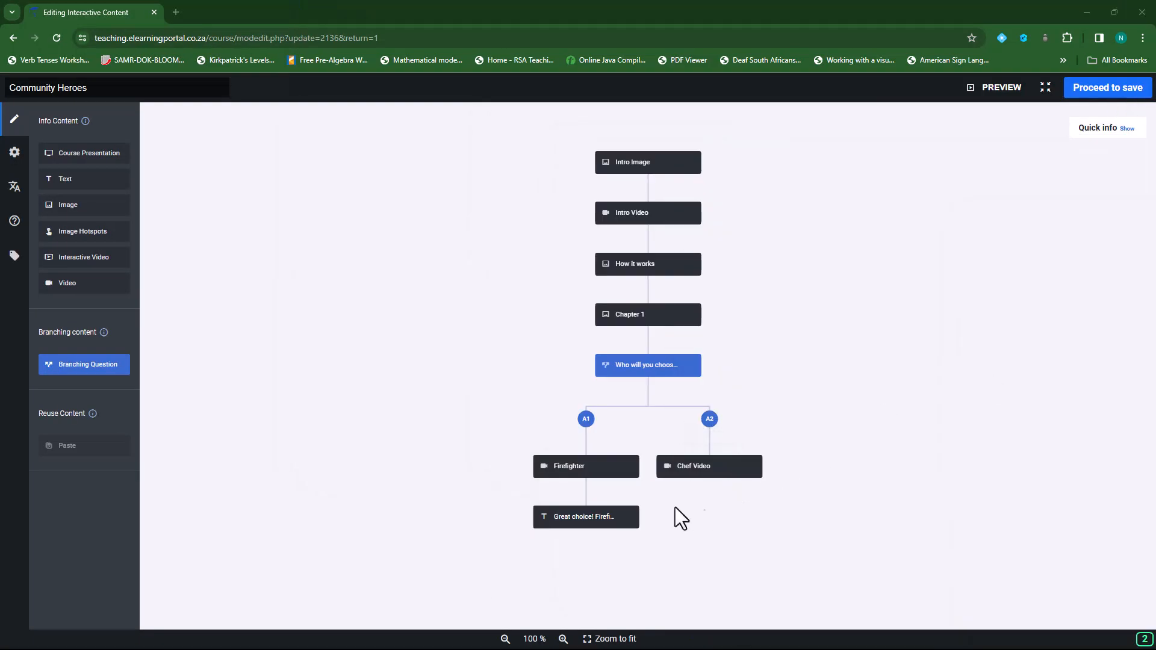
# Add a Text content below Chef Video and title it "Feedback Option 2".
pyautogui.moveTo(85, 189); pyautogui.dragTo(720, 504)
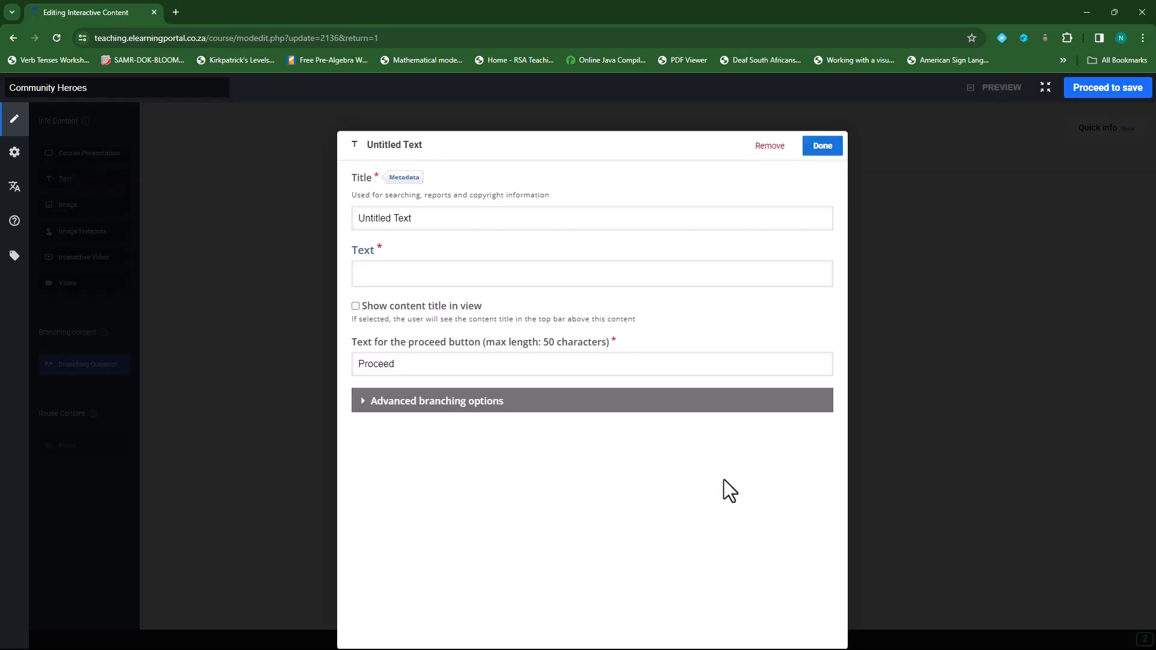
pyautogui.moveTo(437, 222); pyautogui.dragTo(351, 224)
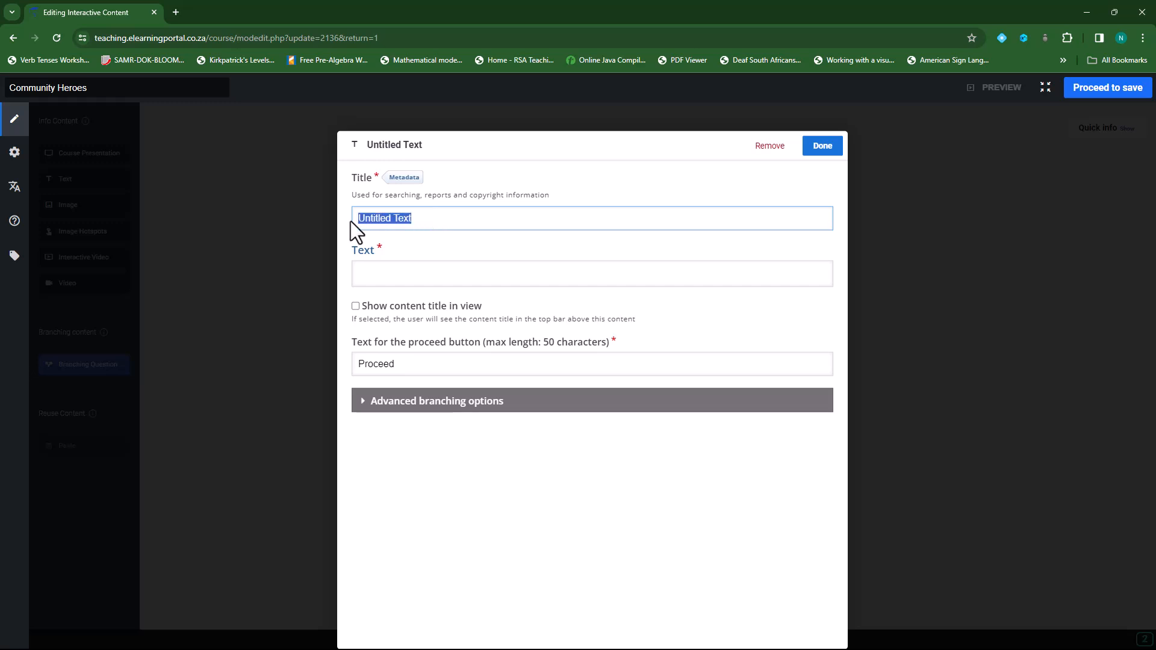
pyautogui.write('C')
pyautogui.write('Feedback')
pyautogui.write(' Option')
pyautogui.write(' 2')
# Paste the copied feedback as the text and put "Oh, that's not quite right." on its own line in bold.
pyautogui.click(437, 278)
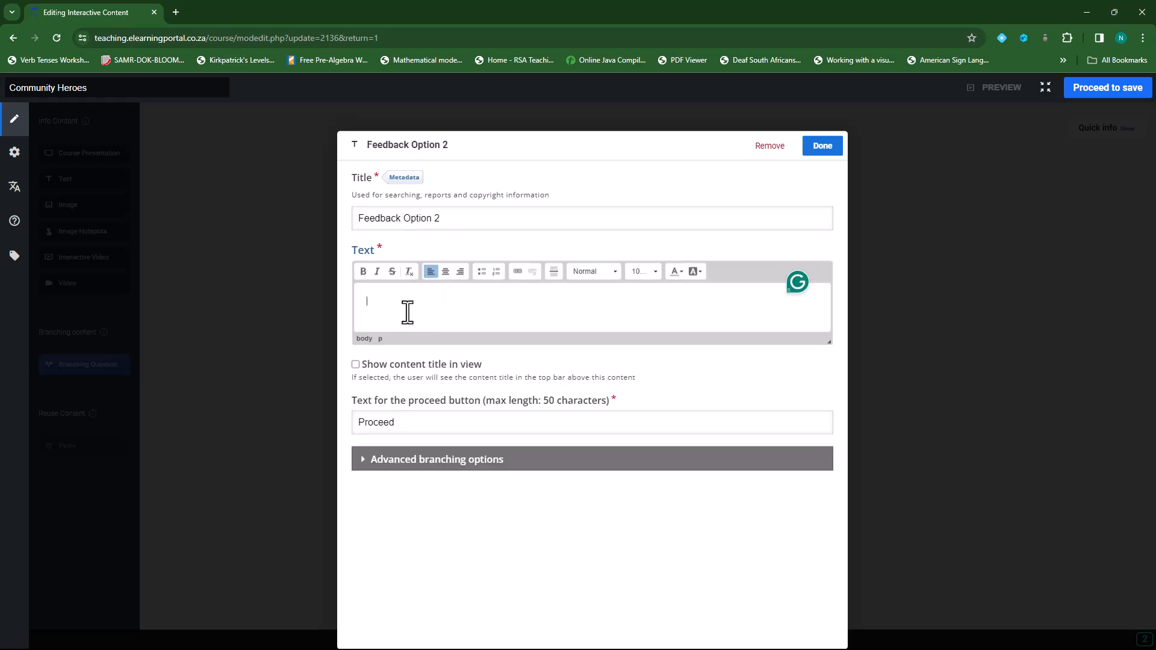
pyautogui.hotkey('ctrl', 'v')
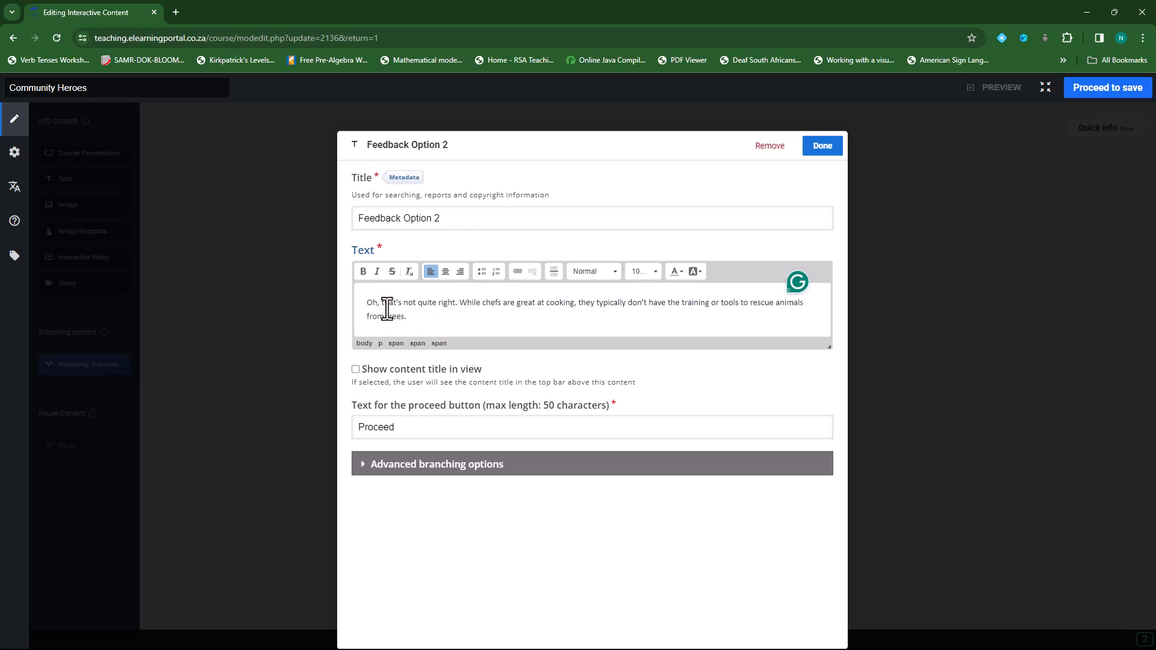
pyautogui.moveTo(460, 302); pyautogui.dragTo(468, 302)
pyautogui.press('Return')
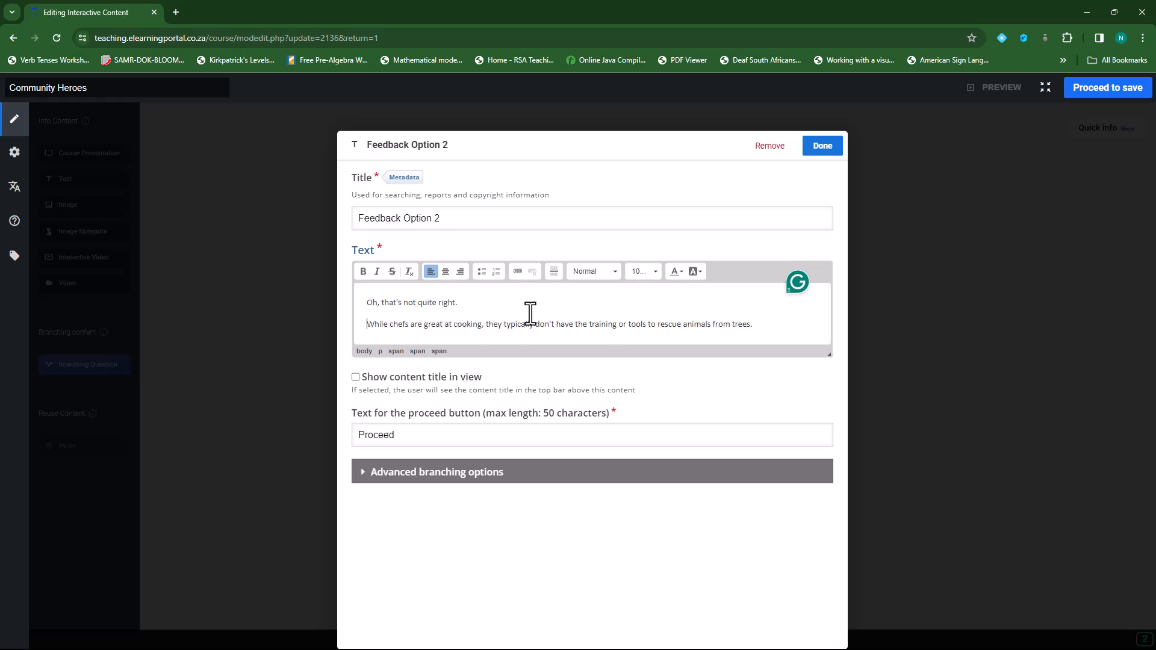
pyautogui.moveTo(368, 302); pyautogui.dragTo(466, 302)
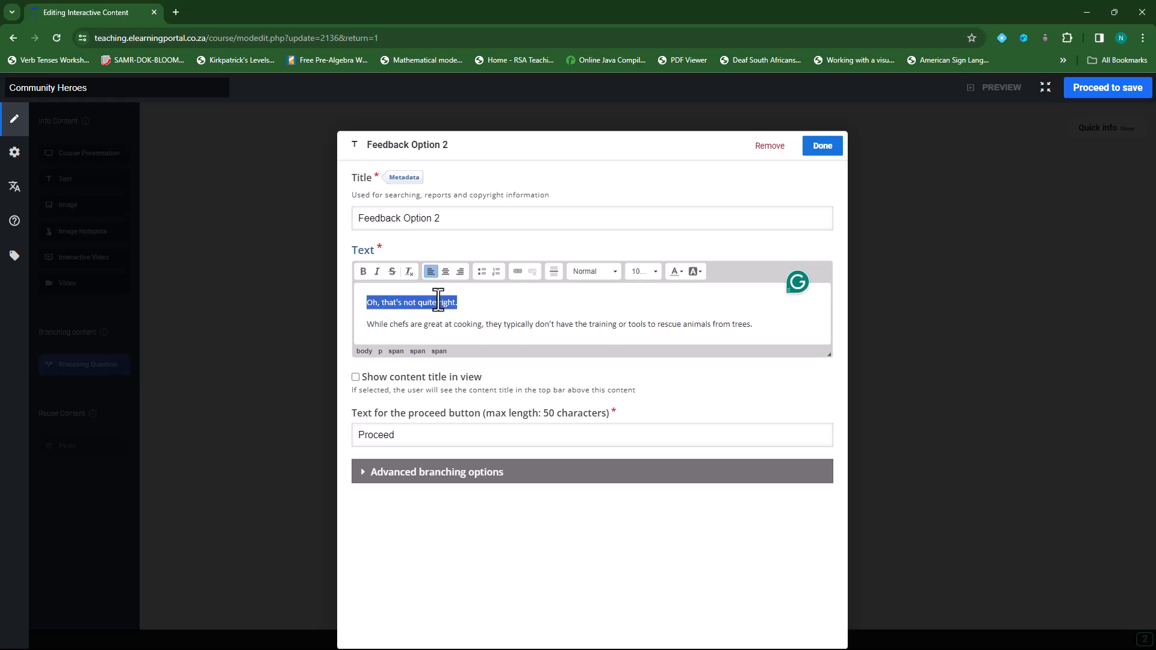
pyautogui.click(361, 273)
# Make Feedback Option 2 jump to the "Who will you choose to help Sarah rescue Whiskers from the tree?" branching question, and finish editing.
pyautogui.click(363, 474)
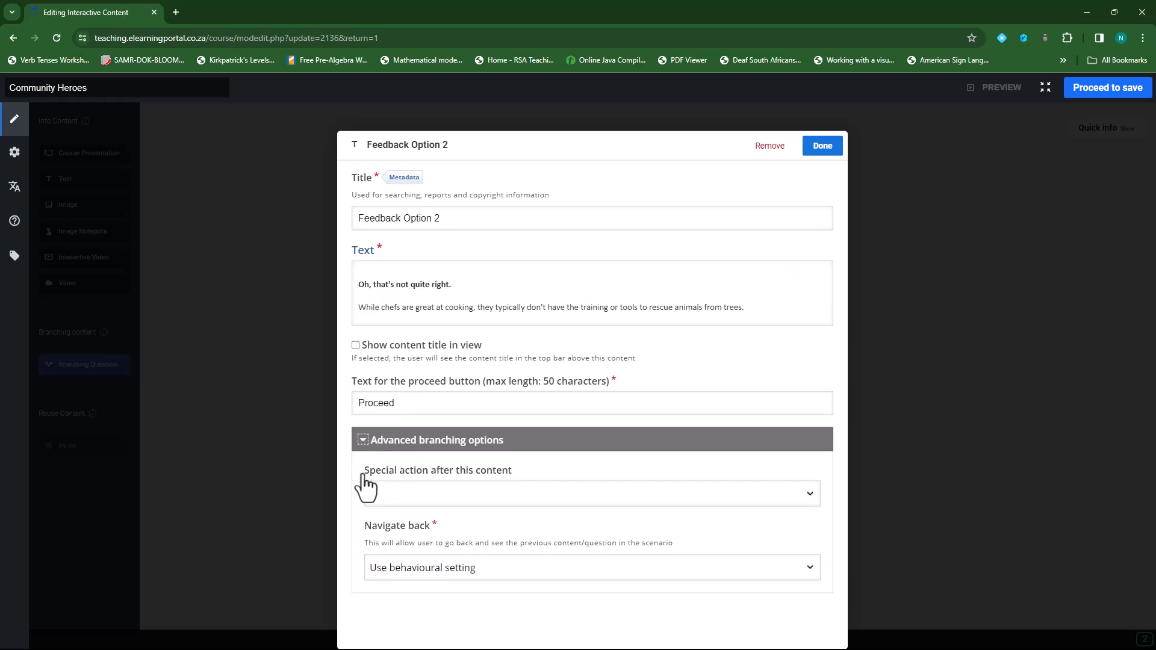
pyautogui.click(708, 499)
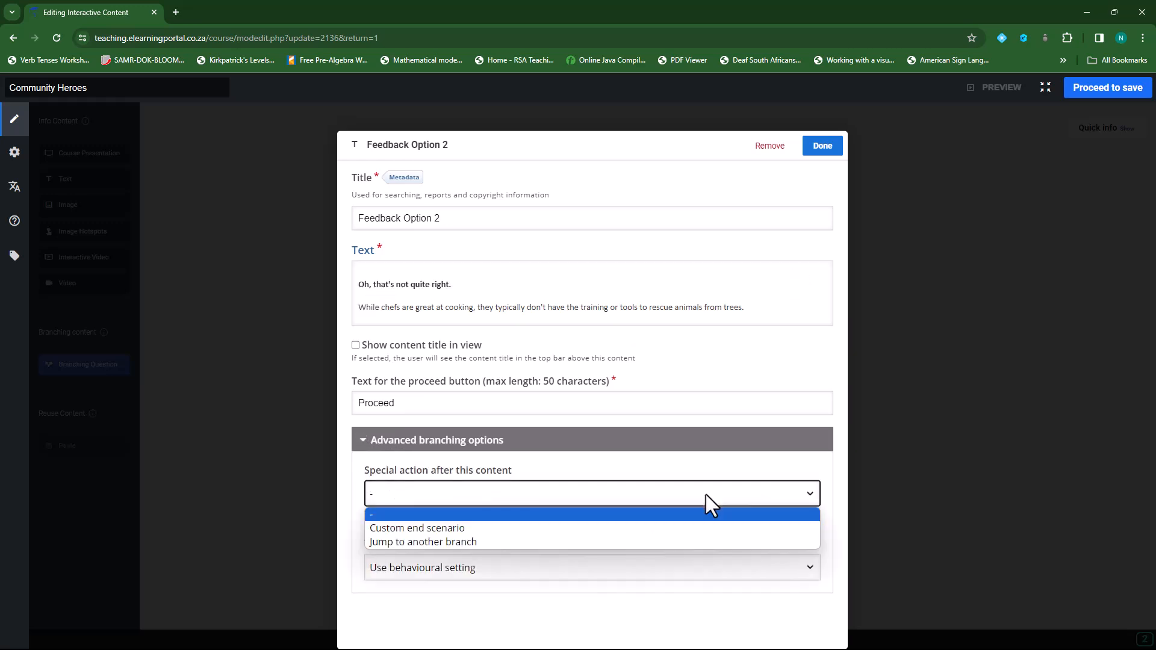
pyautogui.click(490, 544)
pyautogui.scroll(-3, 598, 518)
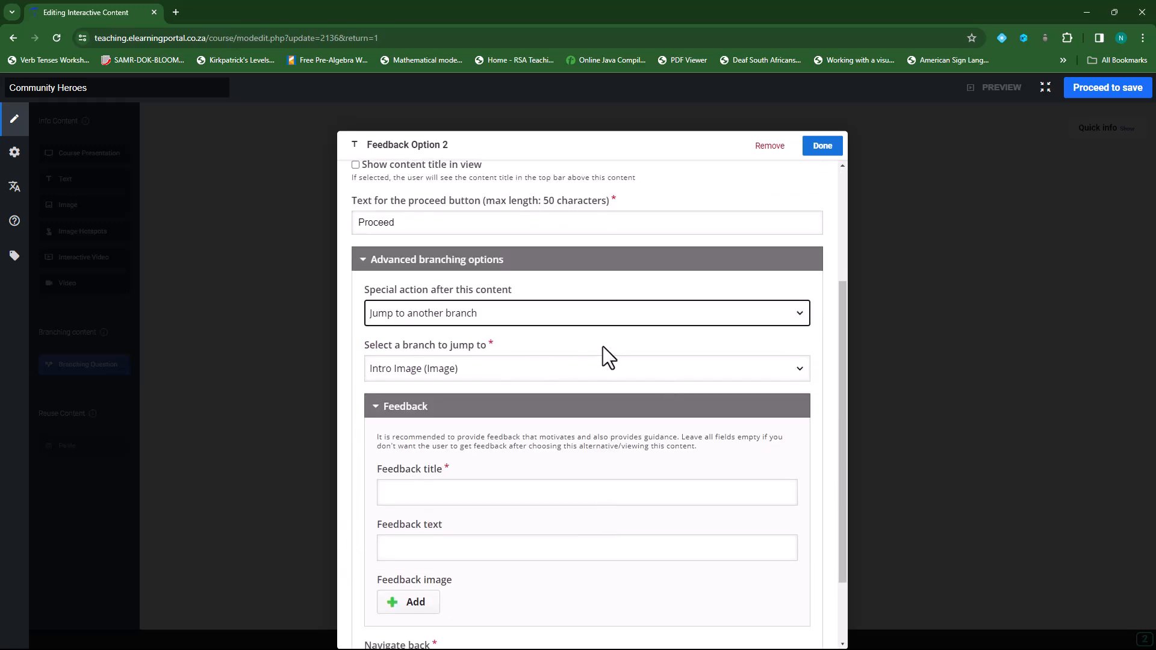
pyautogui.click(627, 371)
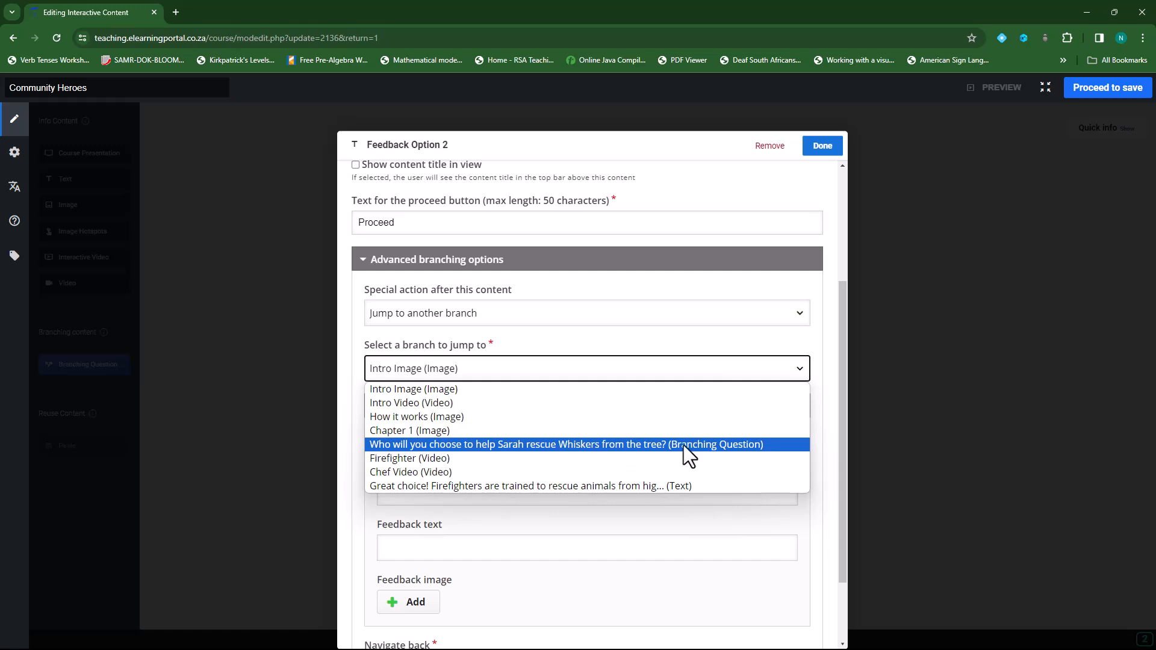
pyautogui.click(735, 446)
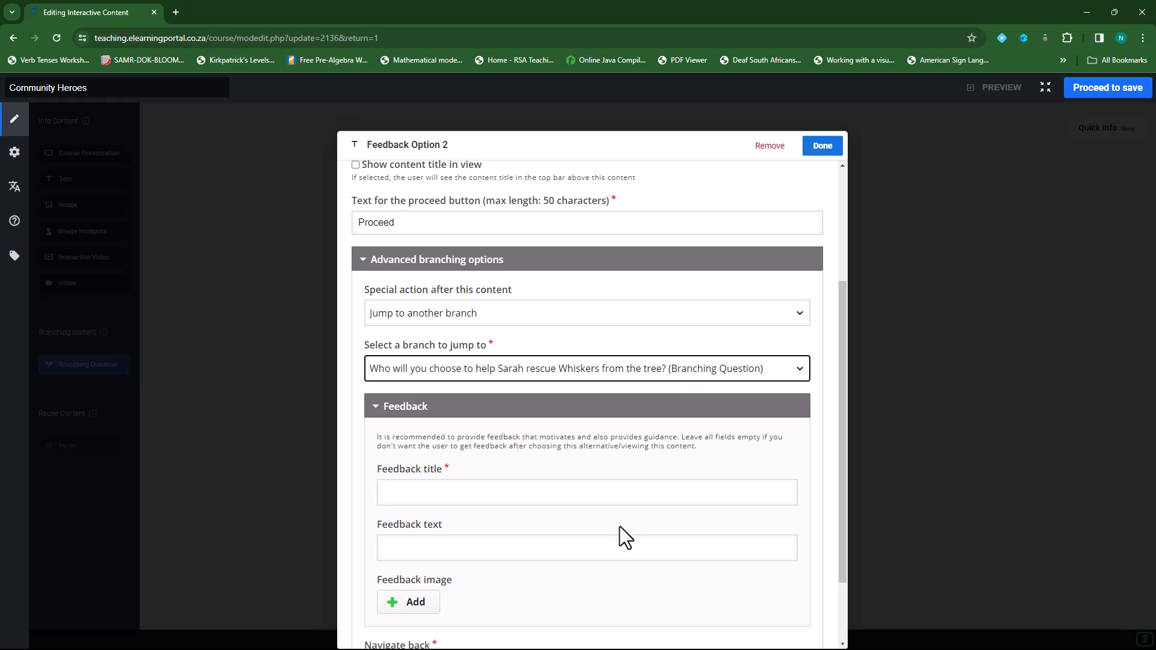
pyautogui.scroll(-2, 594, 529)
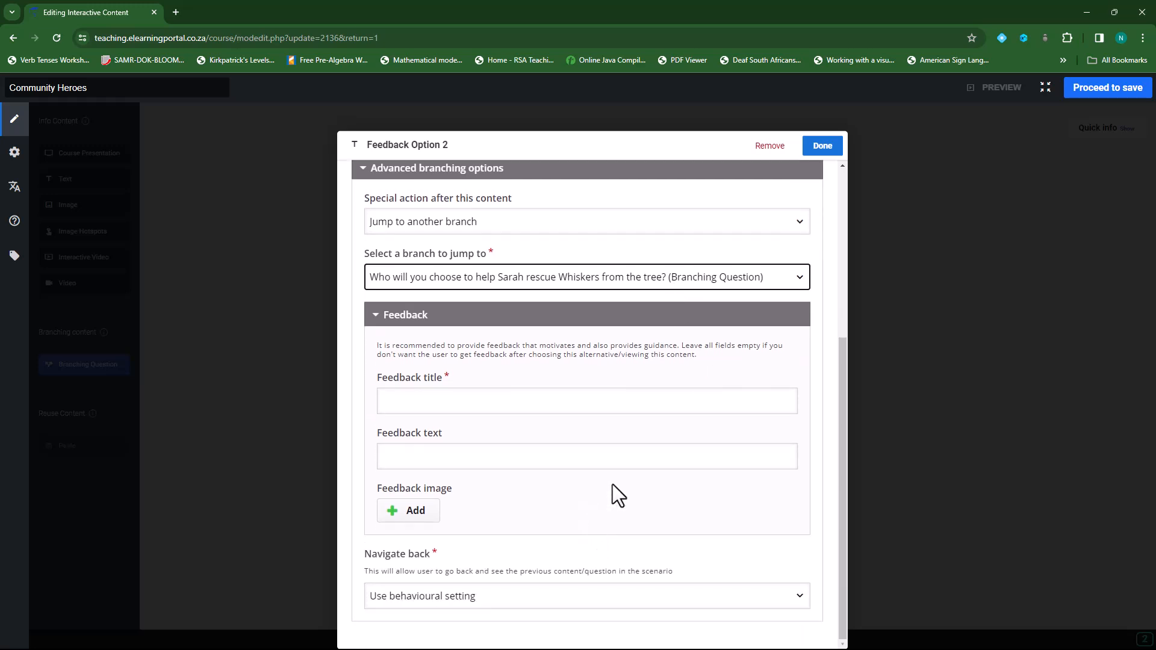
pyautogui.click(825, 148)
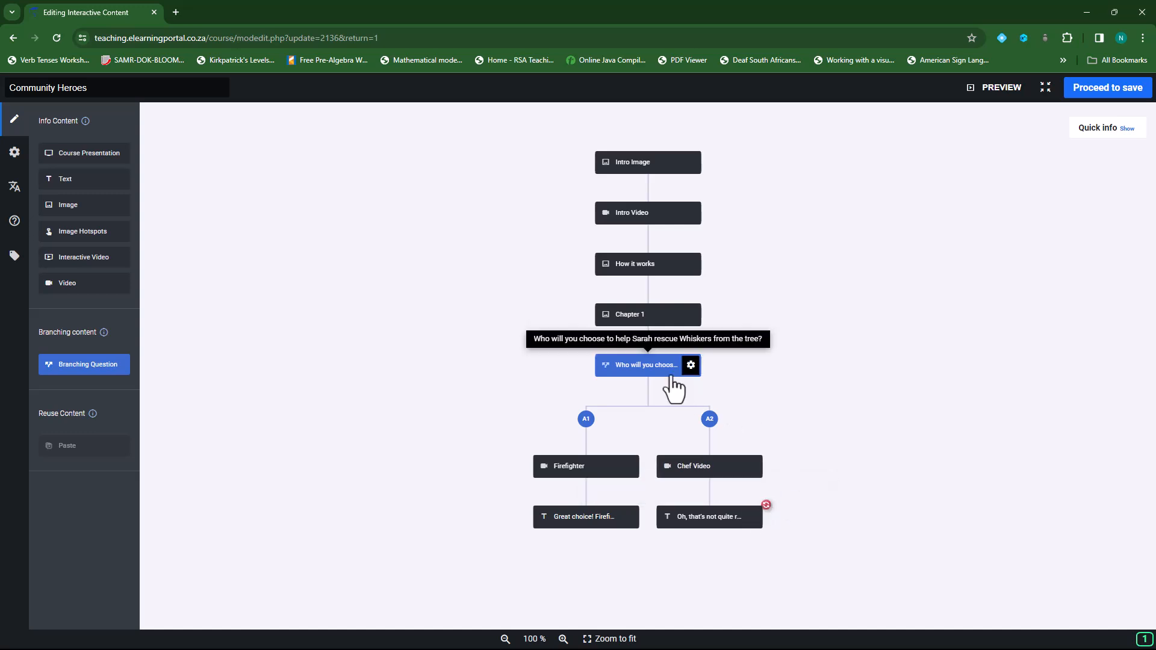
# Preview the scenario from the beginning and proceed through the intro, How it works and Chapter 1 to the branching question.
pyautogui.click(994, 91)
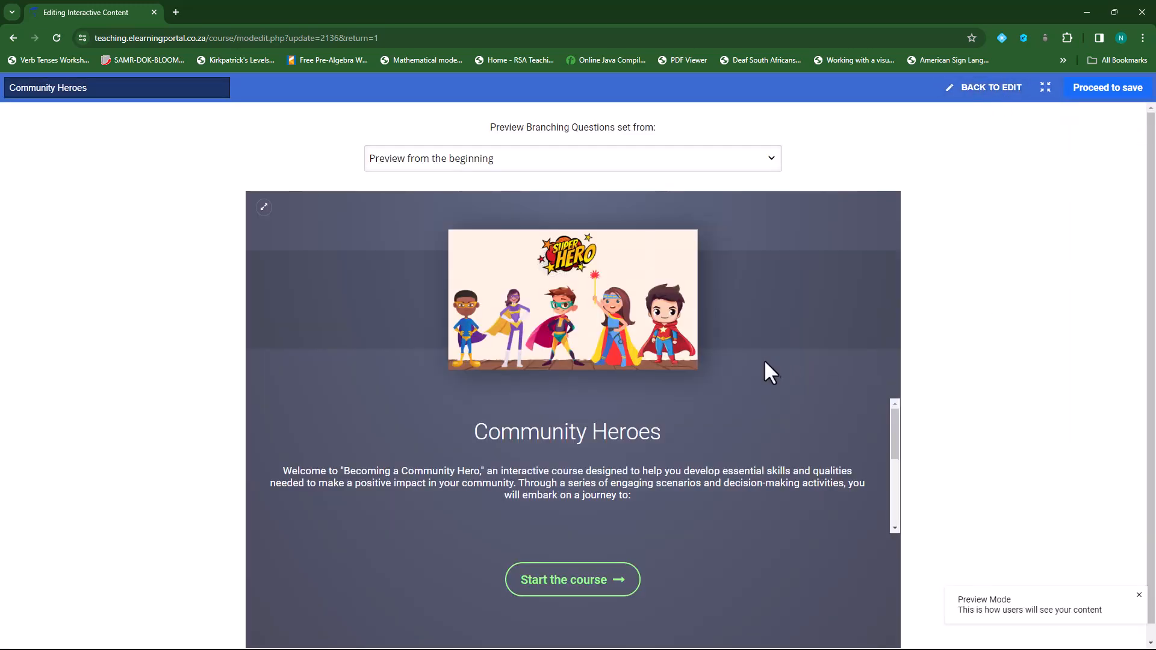
pyautogui.scroll(-1, 723, 458)
pyautogui.click(588, 574)
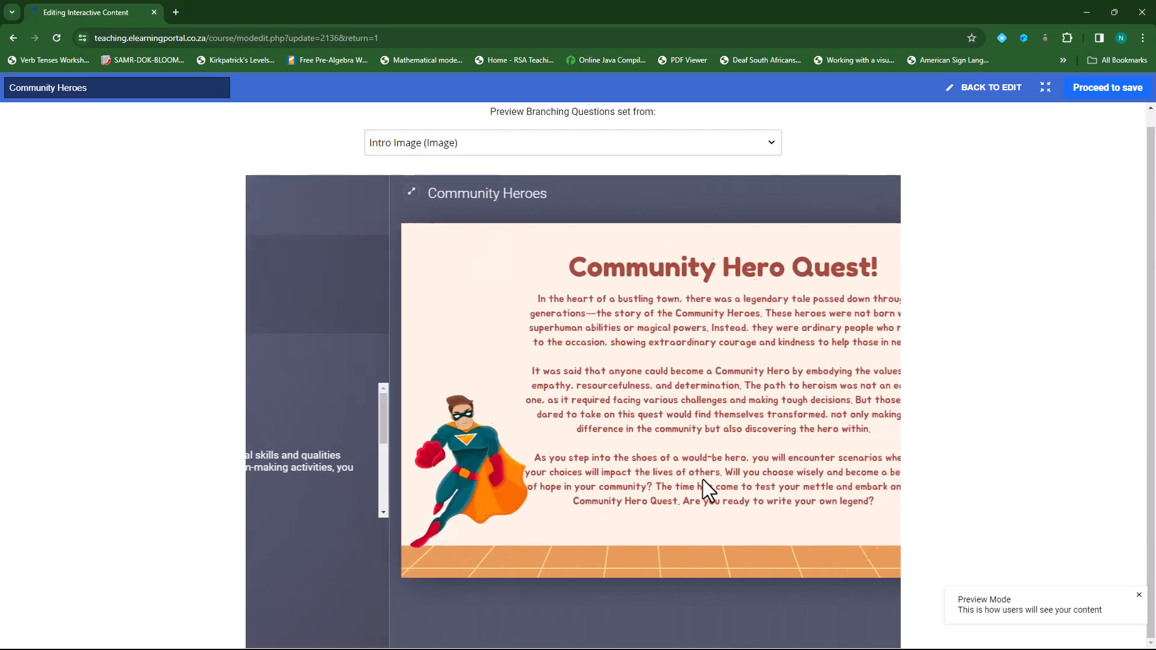
pyautogui.click(867, 215)
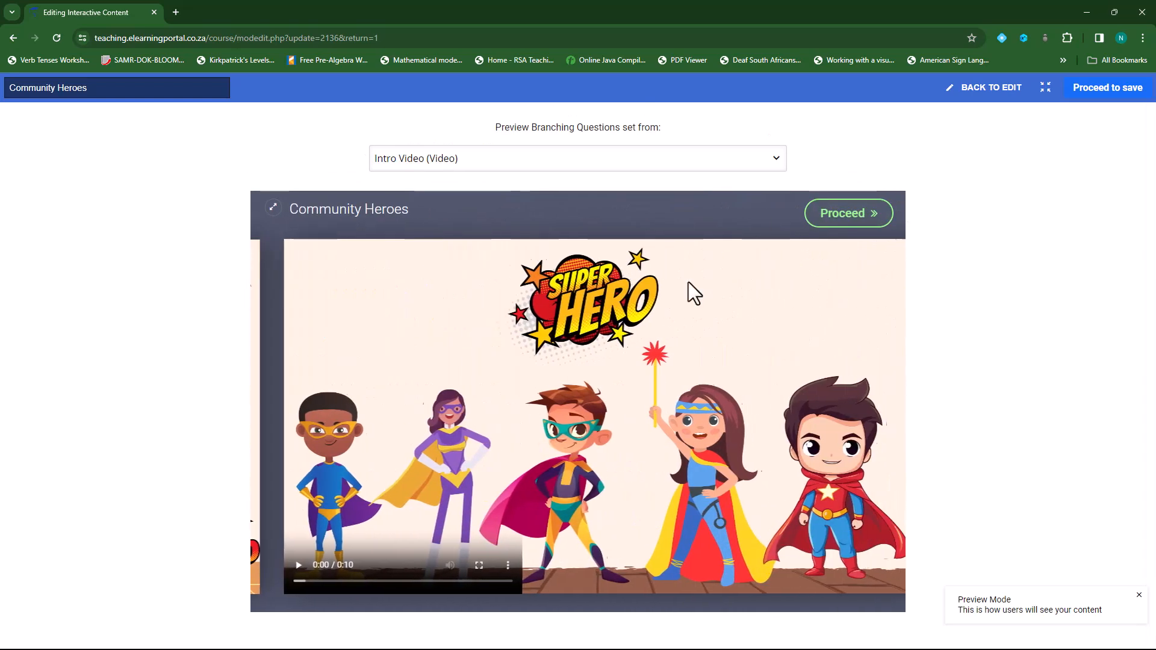
pyautogui.click(852, 216)
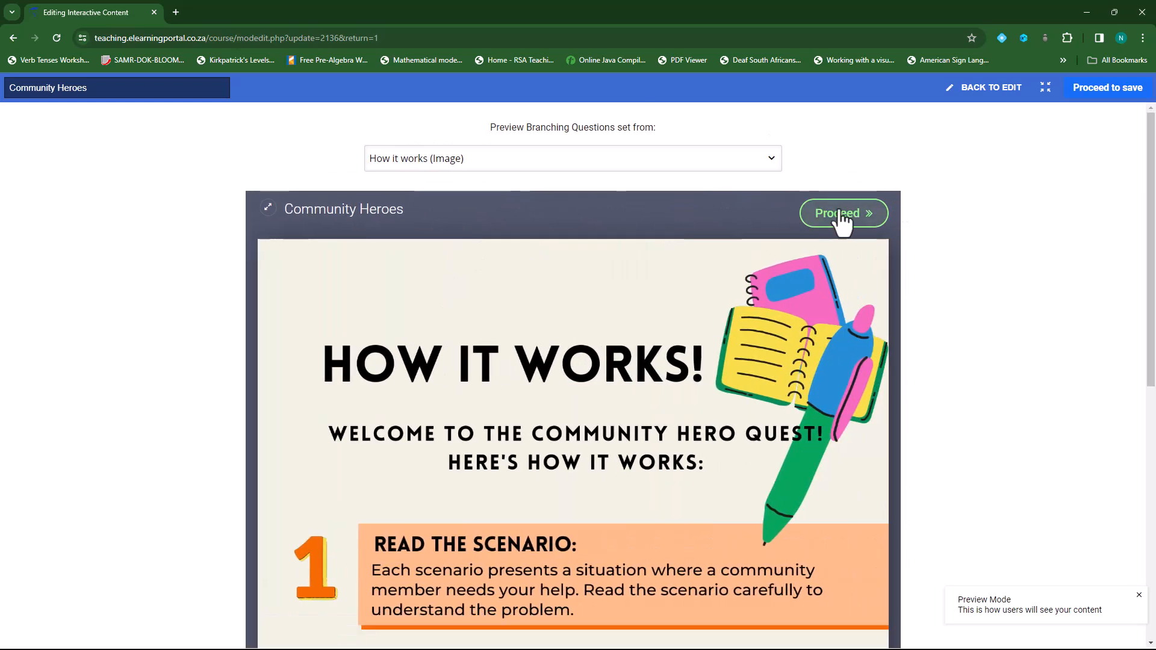
pyautogui.click(837, 215)
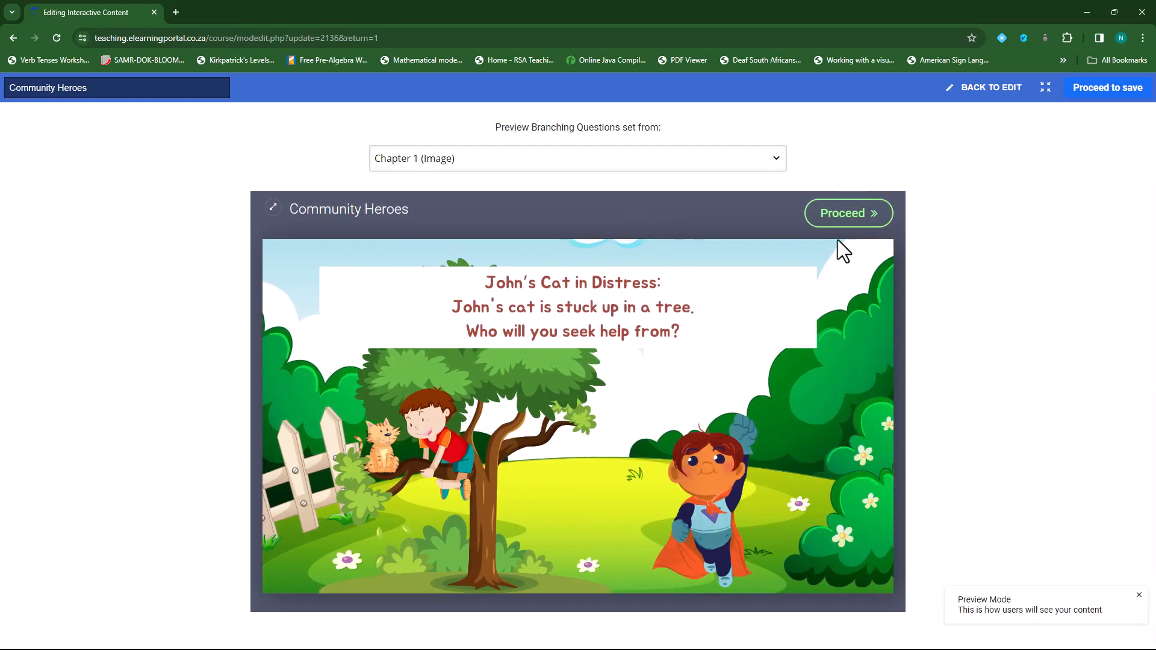
pyautogui.click(850, 218)
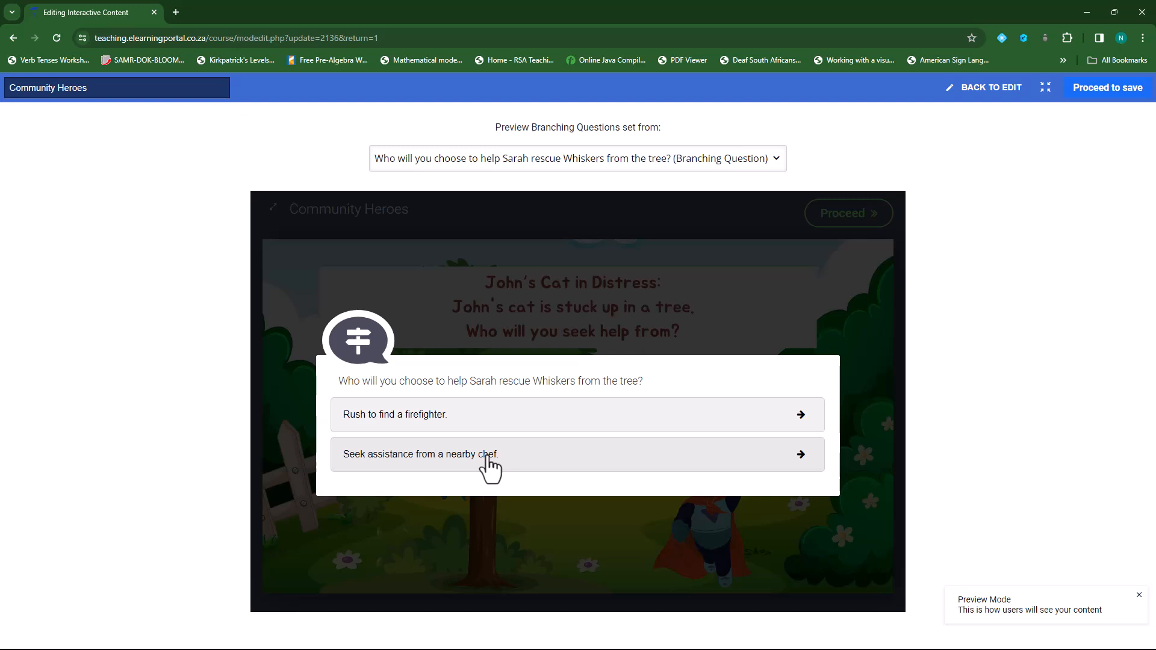
# Choose "Seek assistance from a nearby chef.", play its video, and proceed past the video and its feedback text.
pyautogui.click(489, 463)
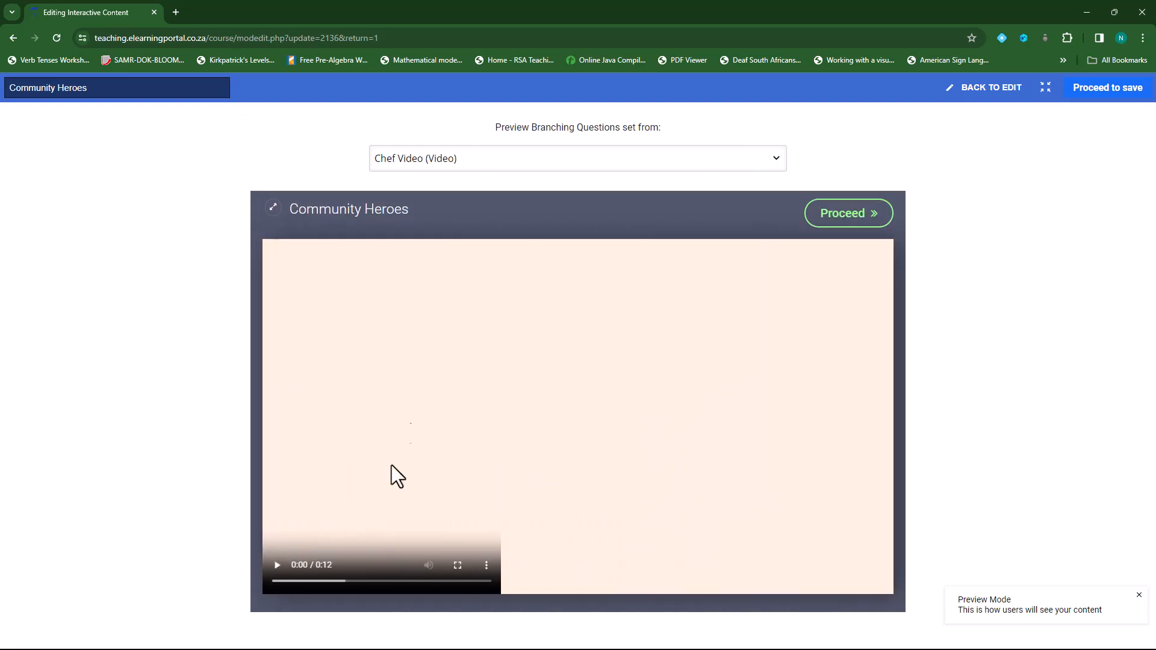
pyautogui.click(277, 566)
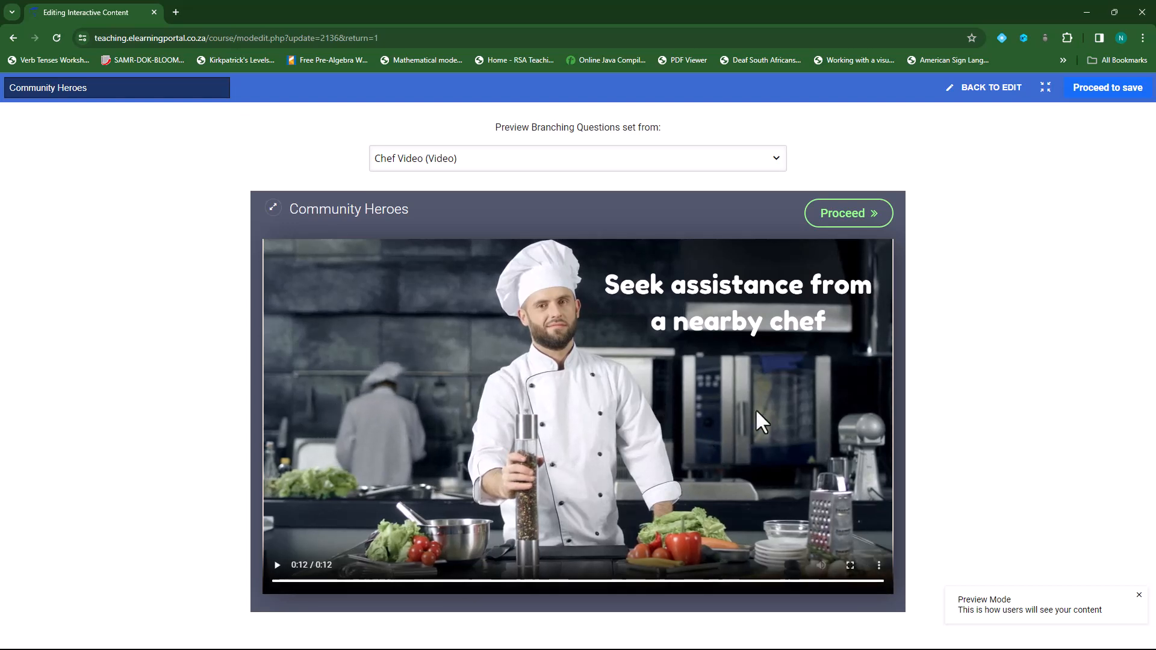
pyautogui.click(849, 215)
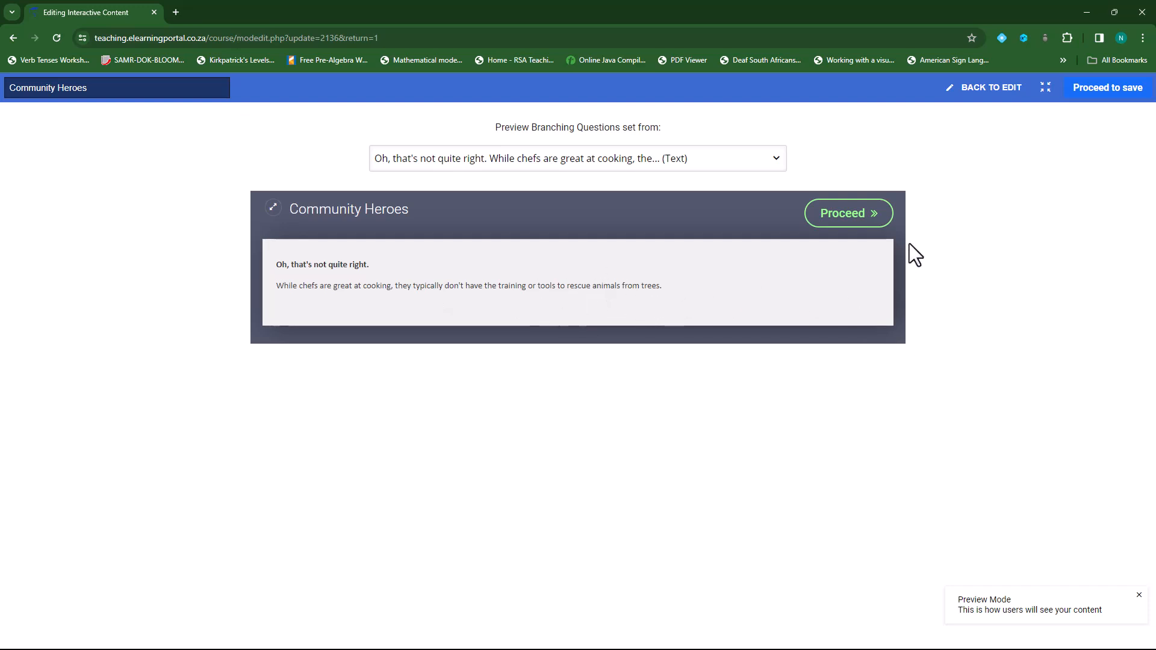
pyautogui.click(856, 218)
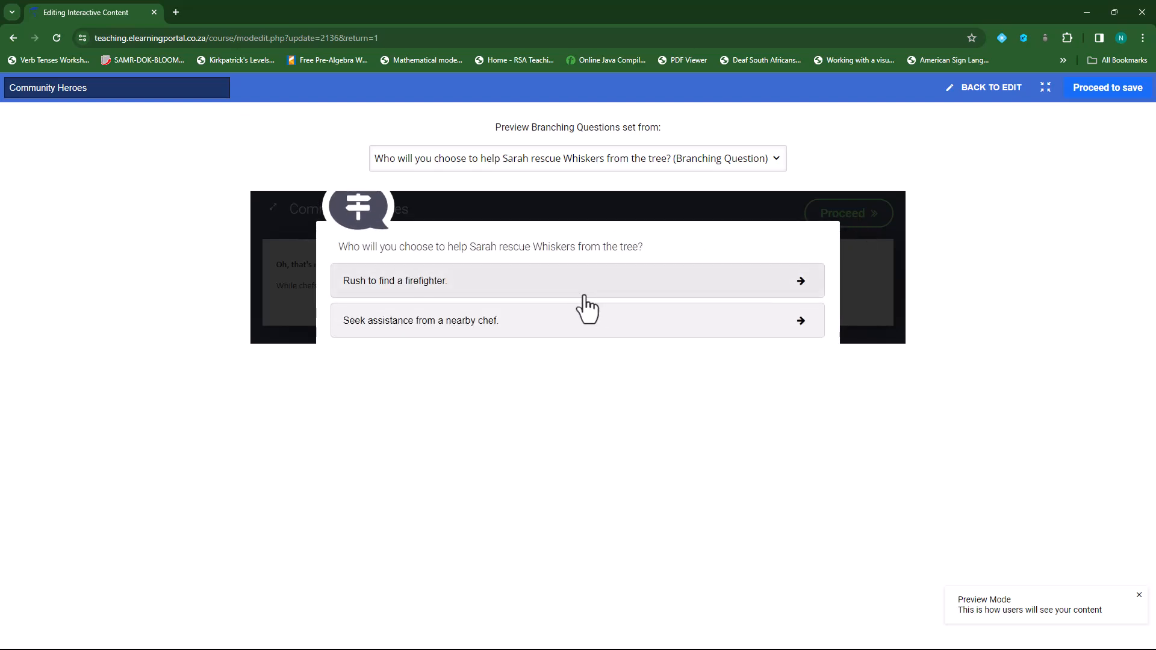
# Preview the "Rush to find a firefighter." alternative, play its video, proceed to the feedback text, and return to editing.
pyautogui.click(456, 283)
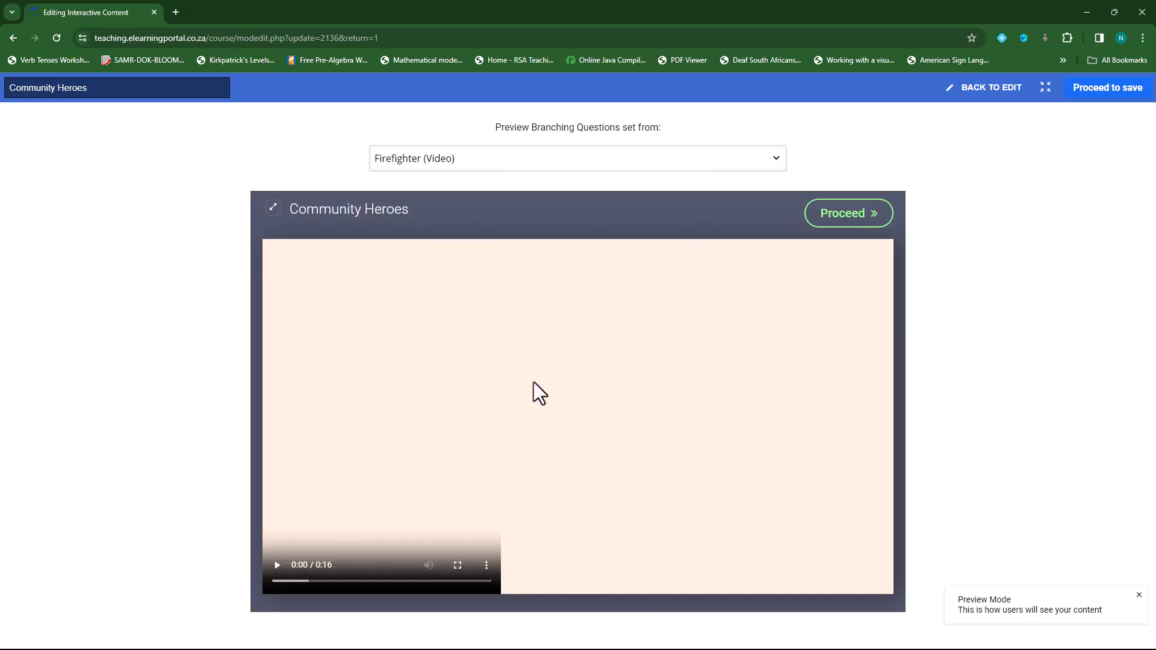
pyautogui.click(277, 565)
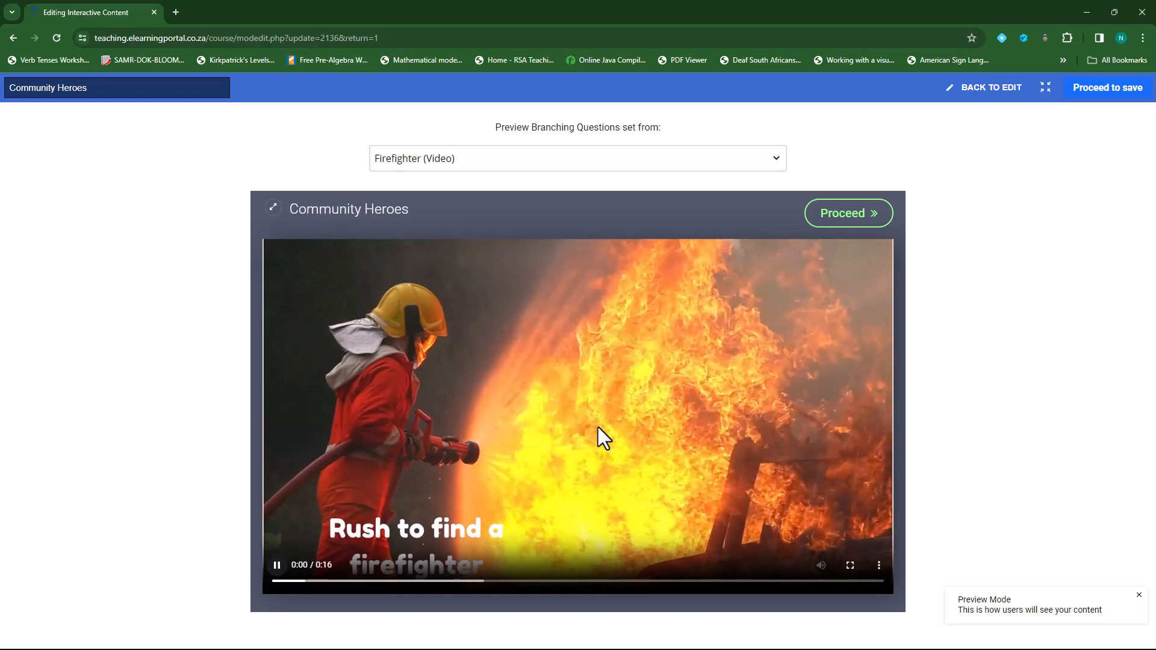
pyautogui.click(861, 223)
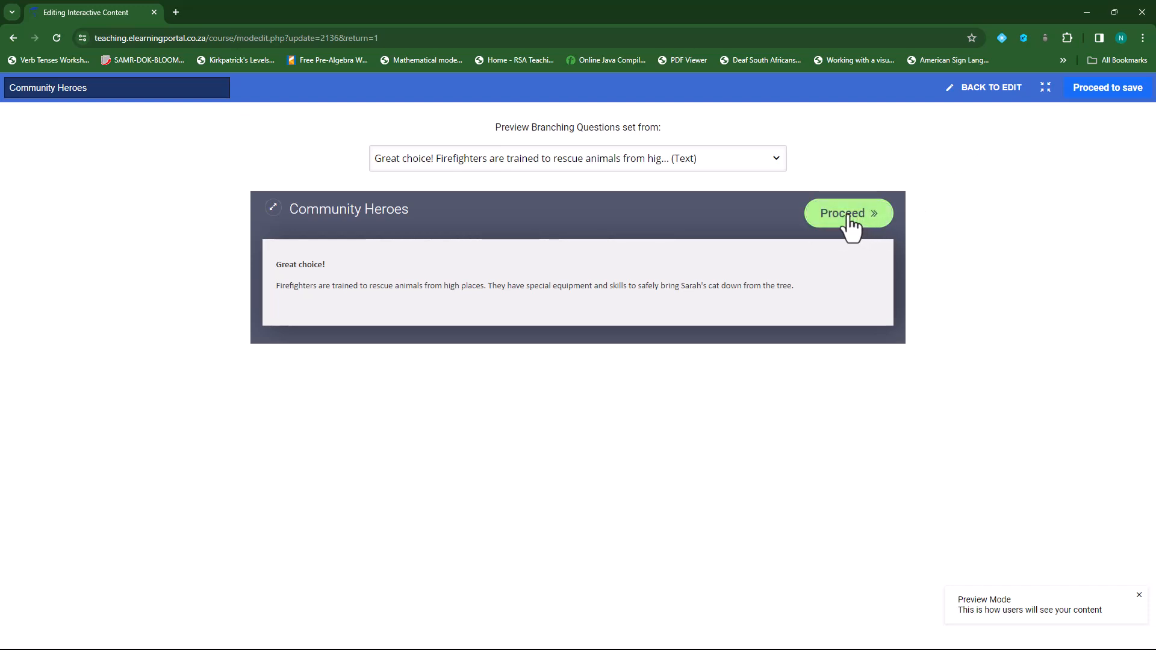
pyautogui.click(995, 90)
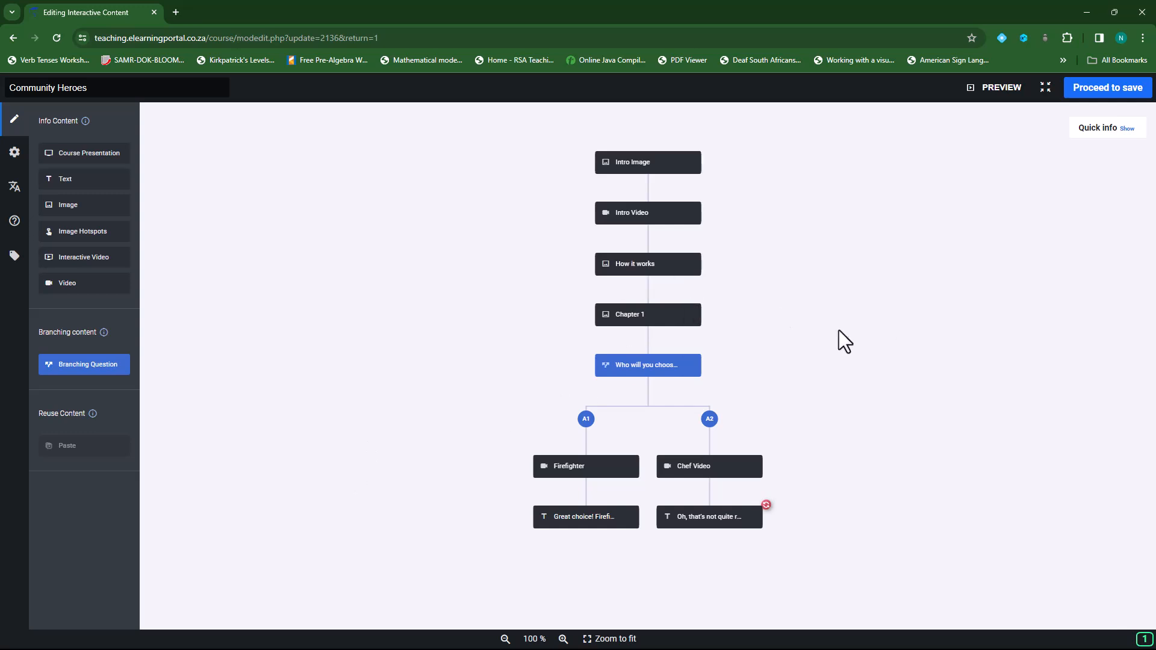
# Save the Community Heroes activity with its current settings and display it to check its start screen.
pyautogui.click(1126, 97)
pyautogui.scroll(-3, 361, 476)
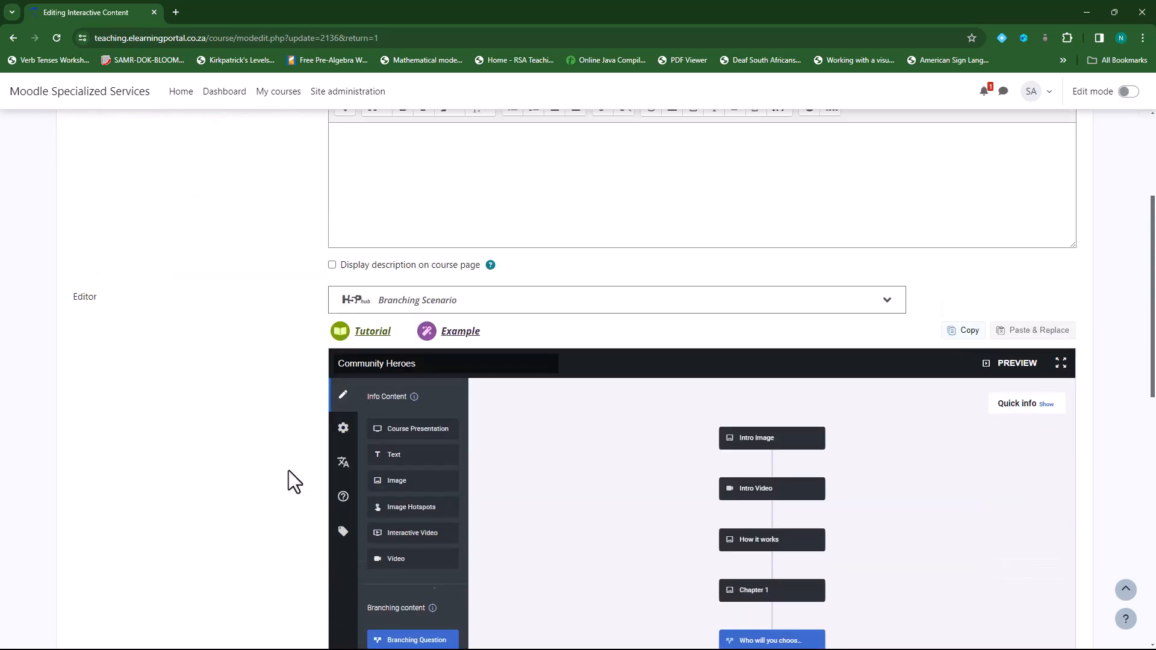
pyautogui.scroll(-10, 289, 471)
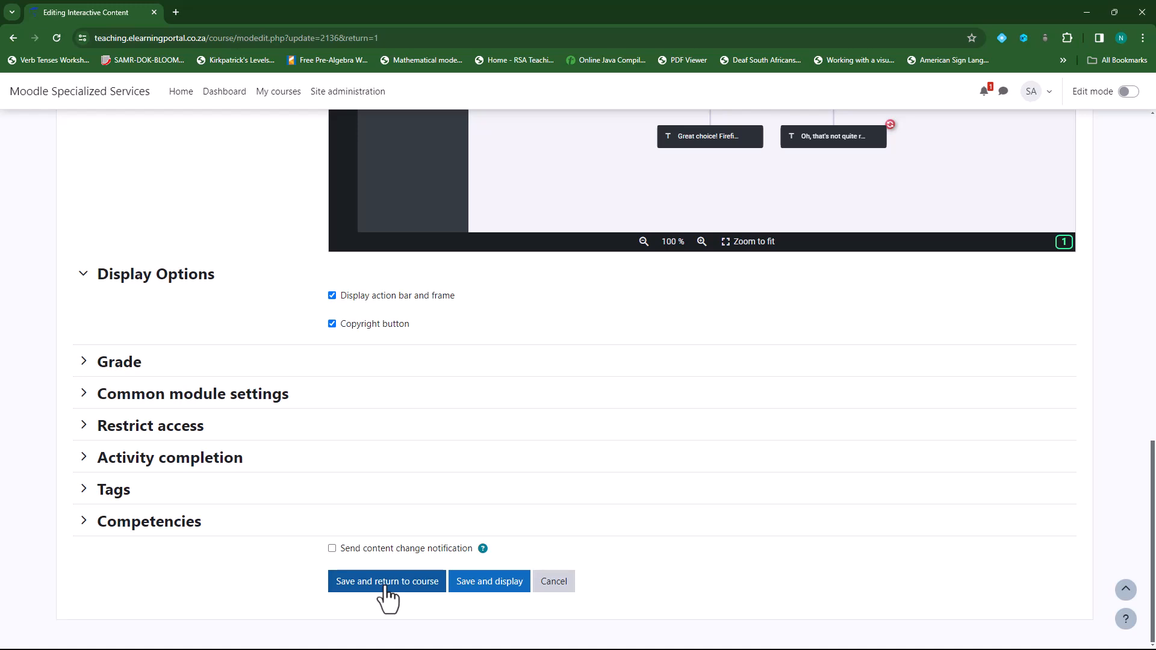
pyautogui.scroll(10, 595, 486)
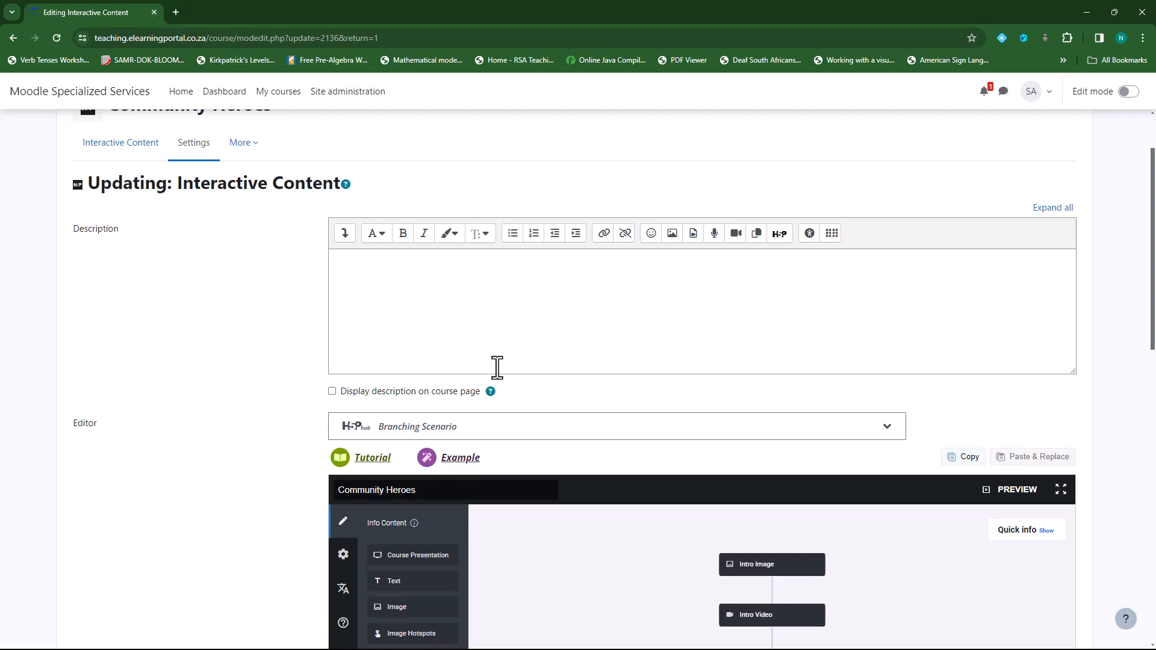
pyautogui.scroll(-10, 496, 368)
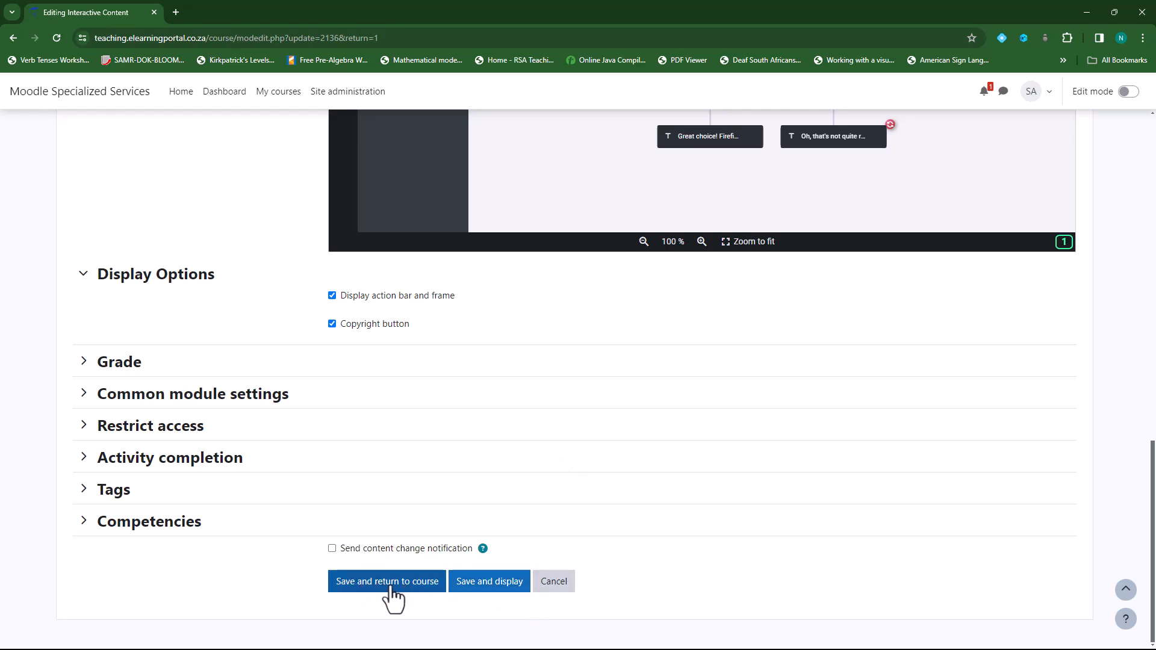
pyautogui.click(497, 589)
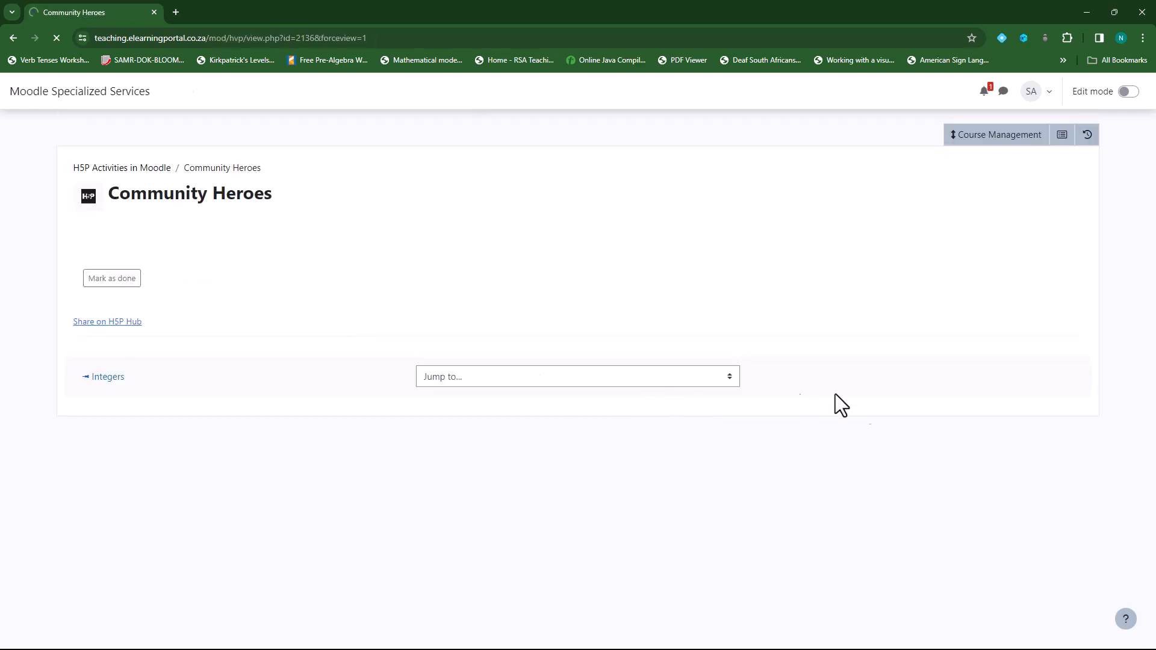
pyautogui.scroll(-2, 529, 449)
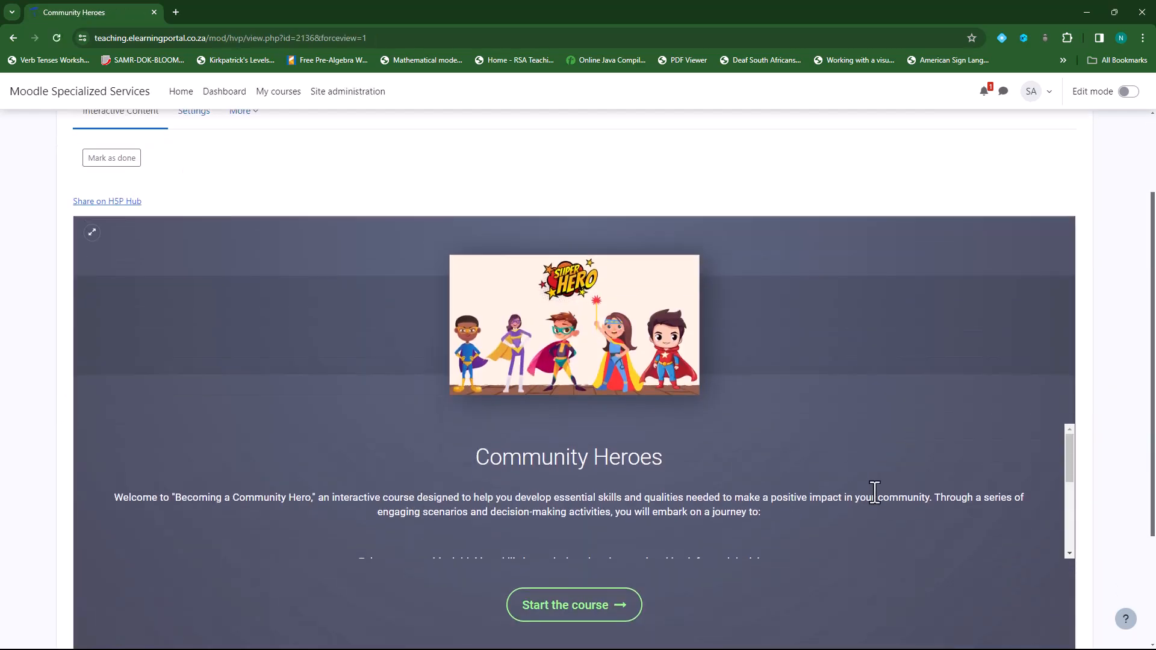
pyautogui.scroll(2, 756, 475)
pyautogui.scroll(-2, 691, 482)
pyautogui.scroll(2, 453, 360)
# Reopen the settings of the Community Heroes activity and show the branching scenario editor in full screen.
pyautogui.click(199, 232)
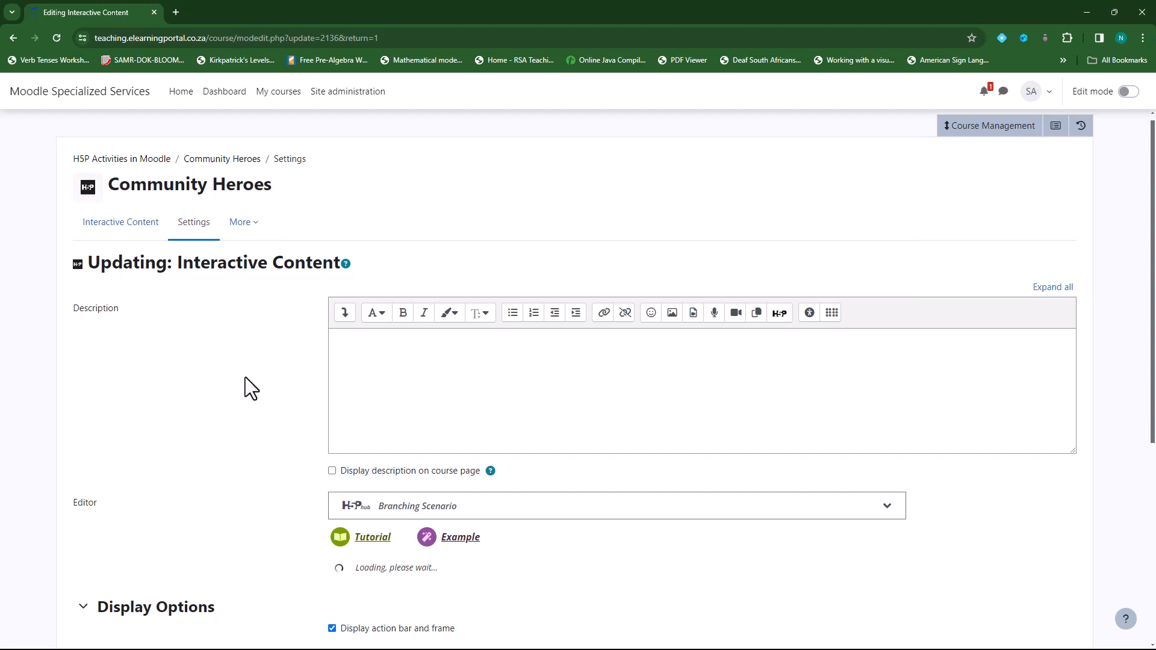
pyautogui.scroll(-6, 245, 387)
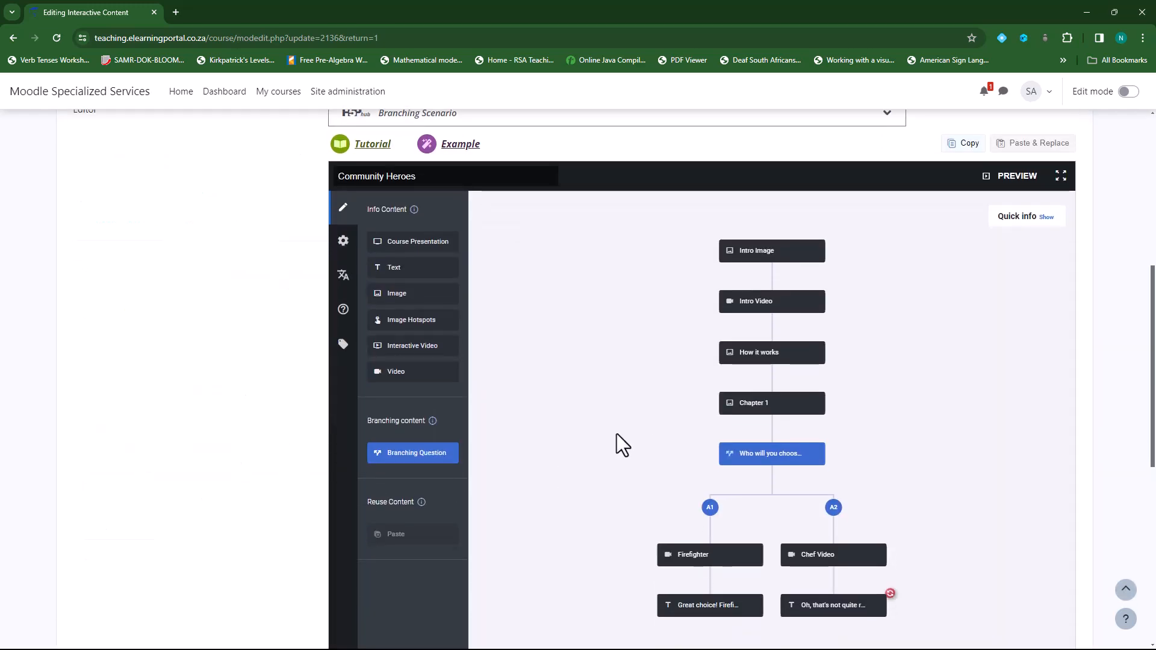
pyautogui.click(1061, 176)
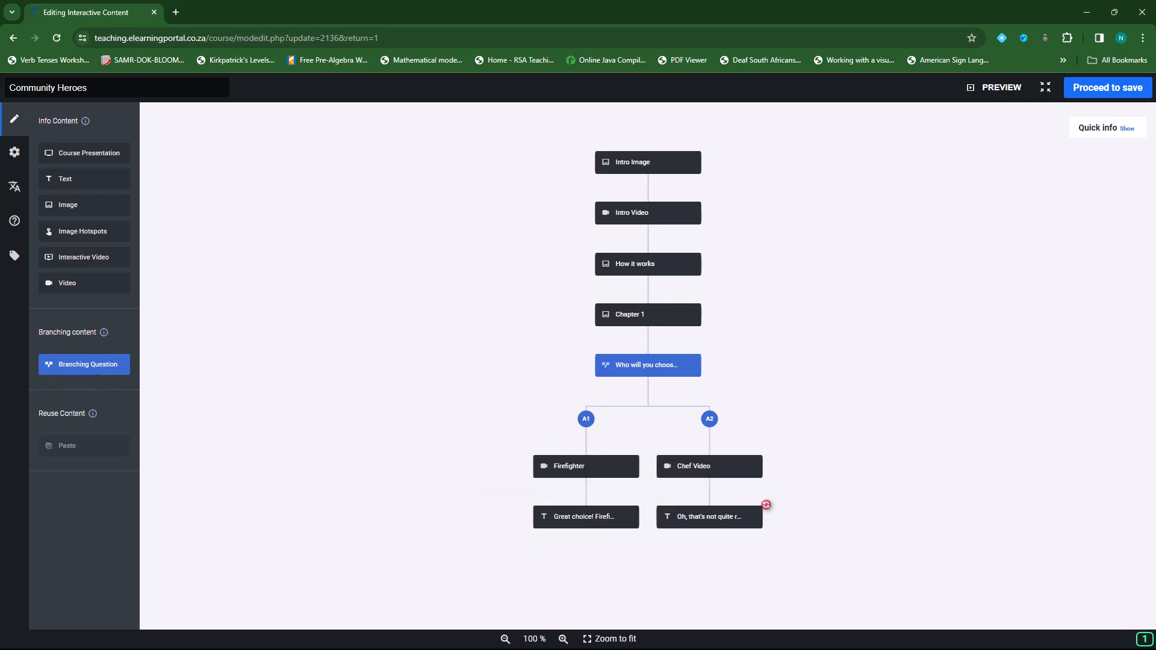
# Switch to Scenario.docx in Word, read the Chapter 2 section below Feedback Option 2, and return to the scenario editor.
pyautogui.moveTo(1155, 325); pyautogui.dragTo(667, 179)
pyautogui.doubleClick(669, 180)
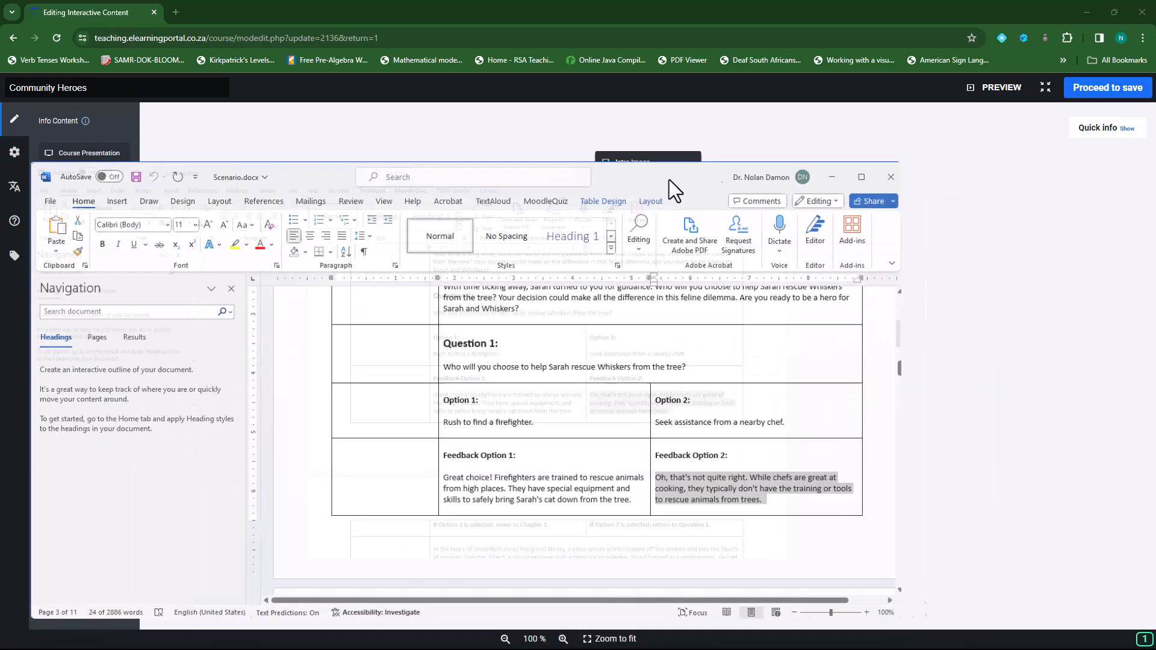
pyautogui.scroll(-3, 496, 488)
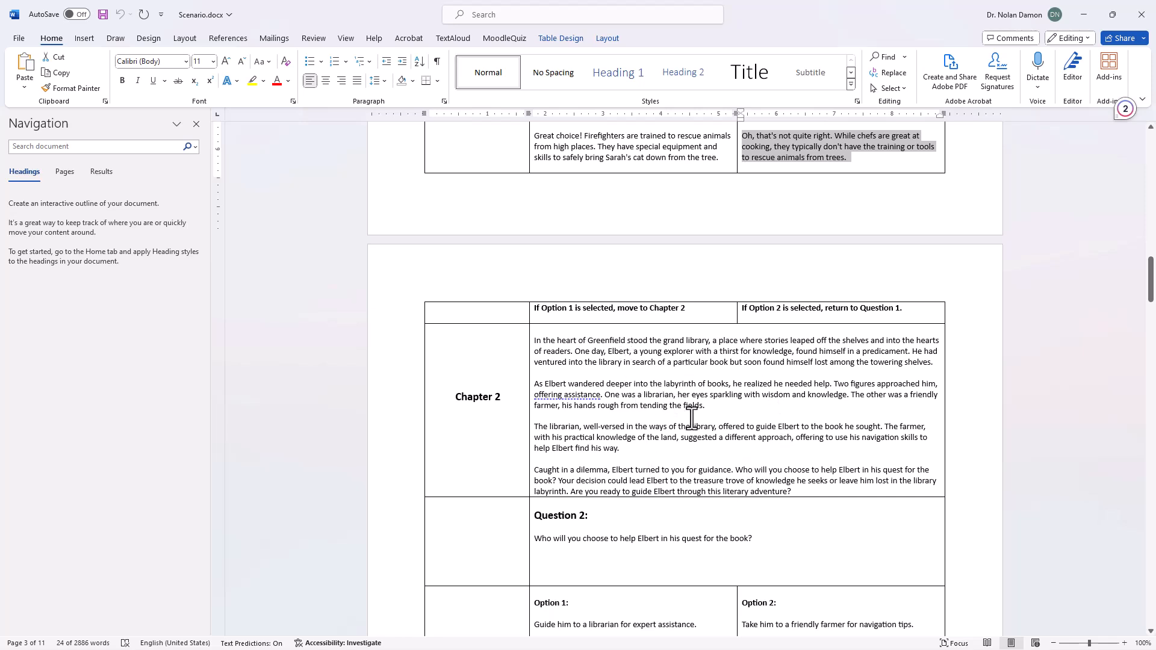
pyautogui.moveTo(854, 30); pyautogui.dragTo(1155, 120)
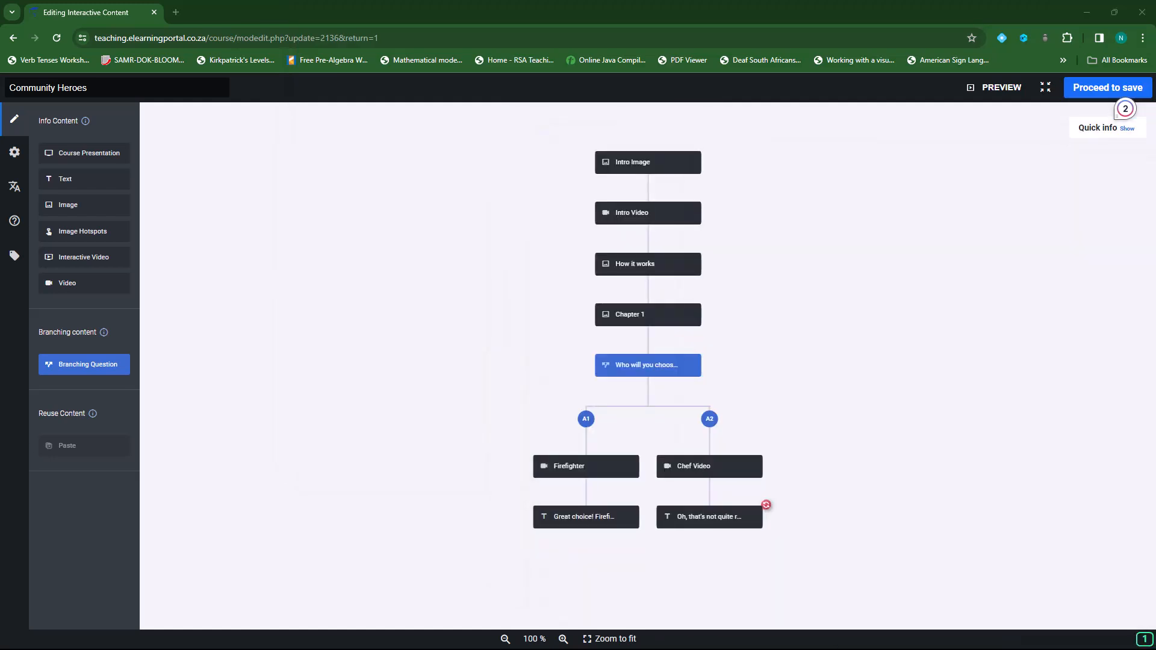
# Add an Image content below the "Great choice!" feedback text and title it "Chapter 2".
pyautogui.click(71, 207)
pyautogui.moveTo(72, 207); pyautogui.dragTo(580, 550)
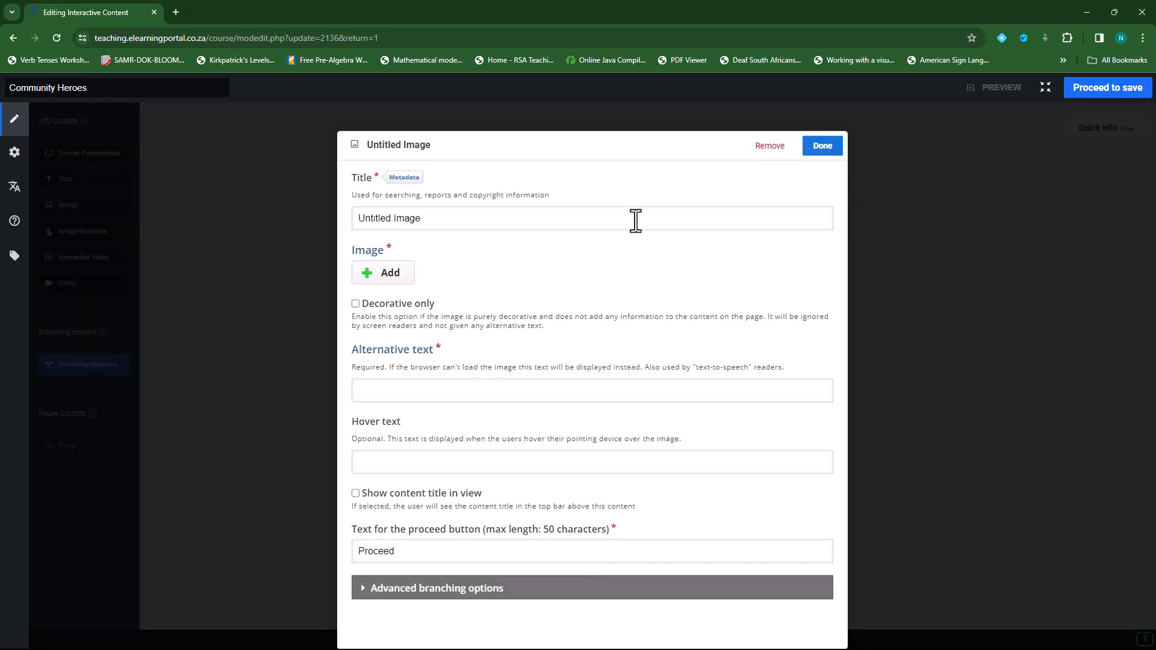
pyautogui.moveTo(444, 220); pyautogui.dragTo(342, 217)
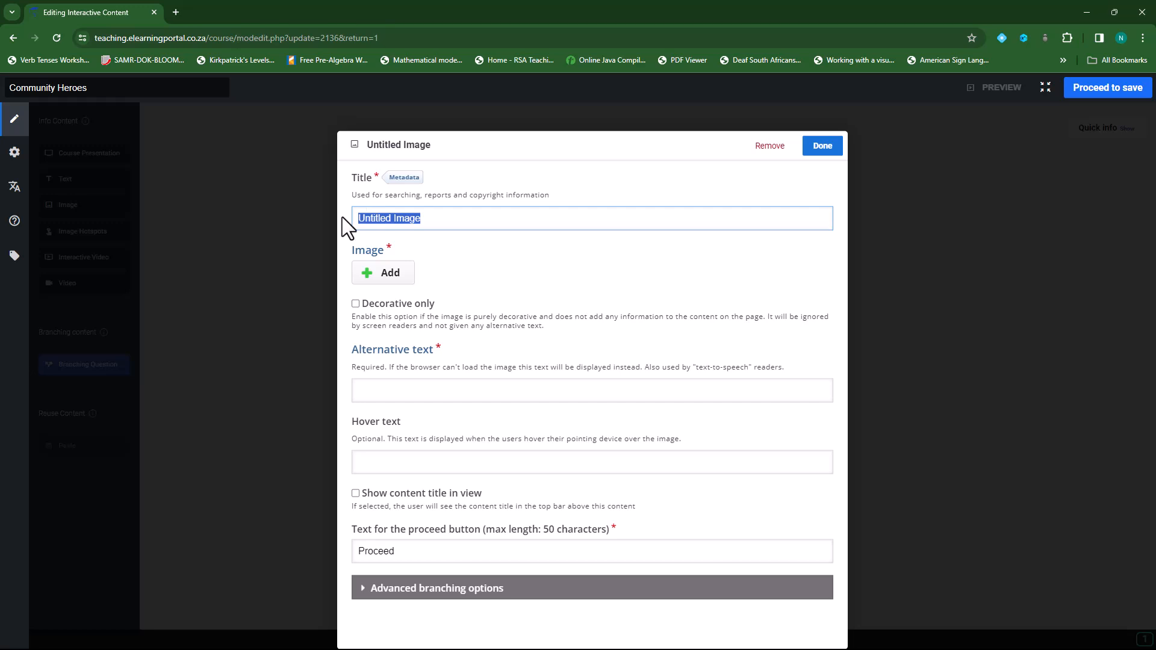
pyautogui.write('Chapter 2')
pyautogui.click(515, 289)
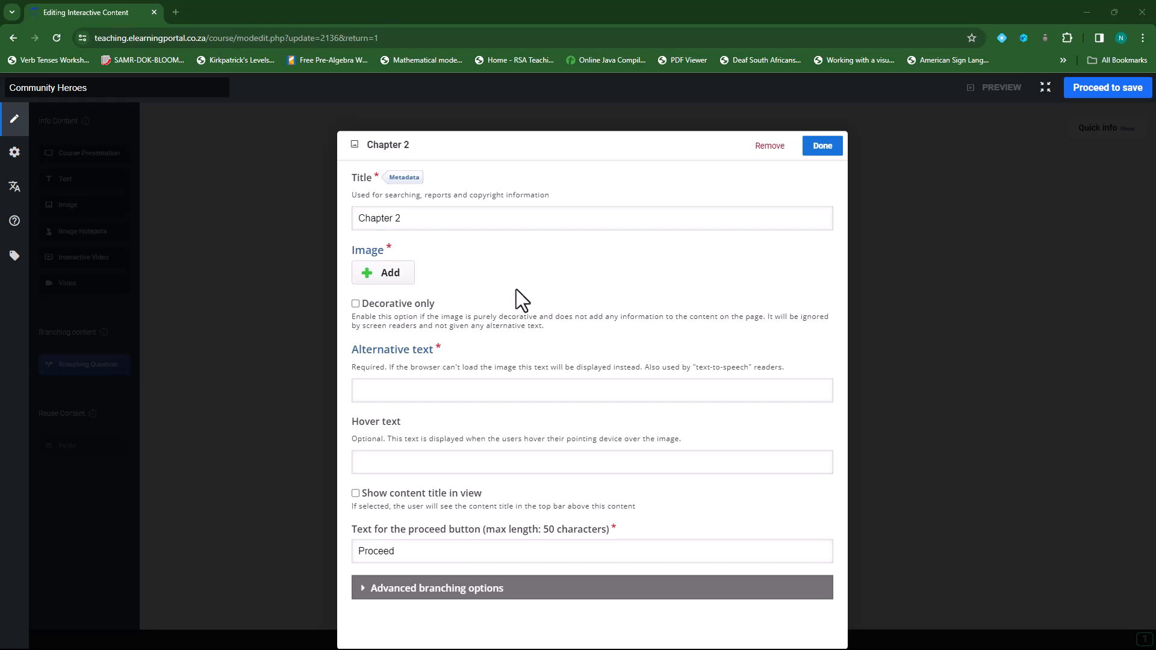
# Upload 6.png from the slide folder as the Chapter 2 image.
pyautogui.click(381, 274)
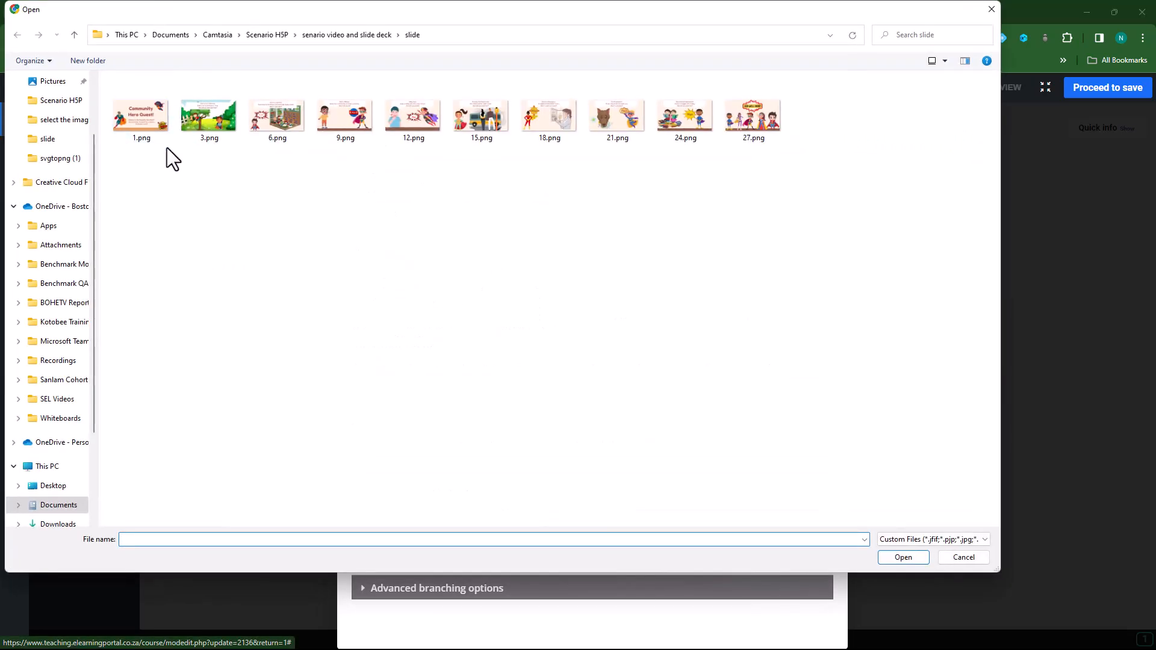
pyautogui.click(281, 115)
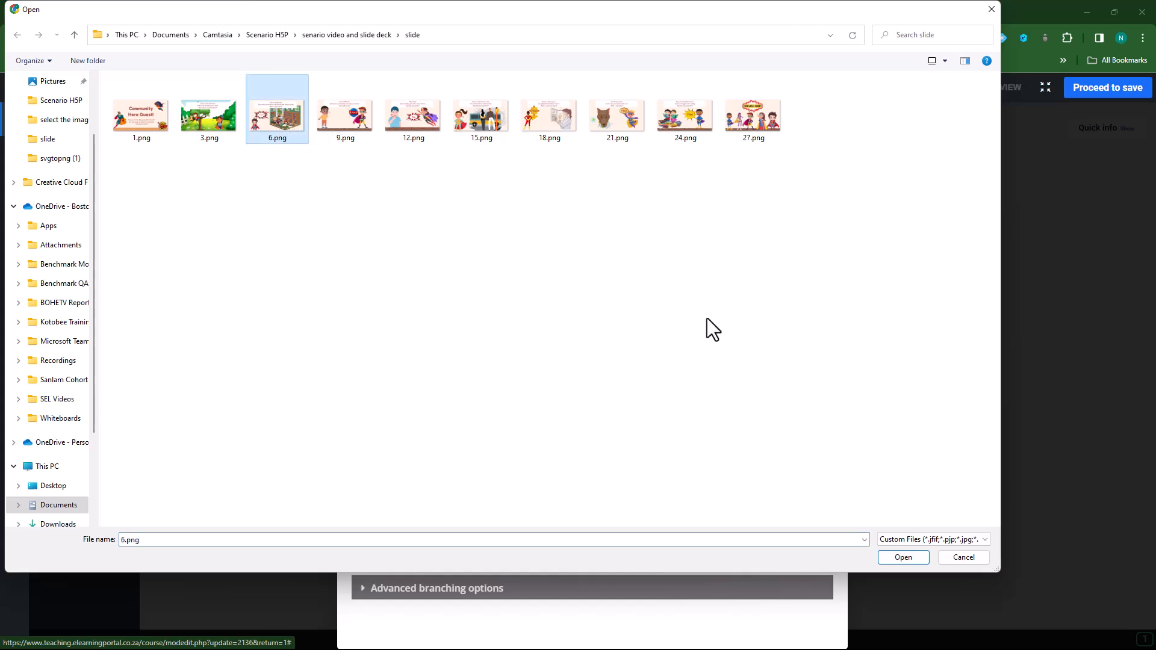
pyautogui.click(903, 556)
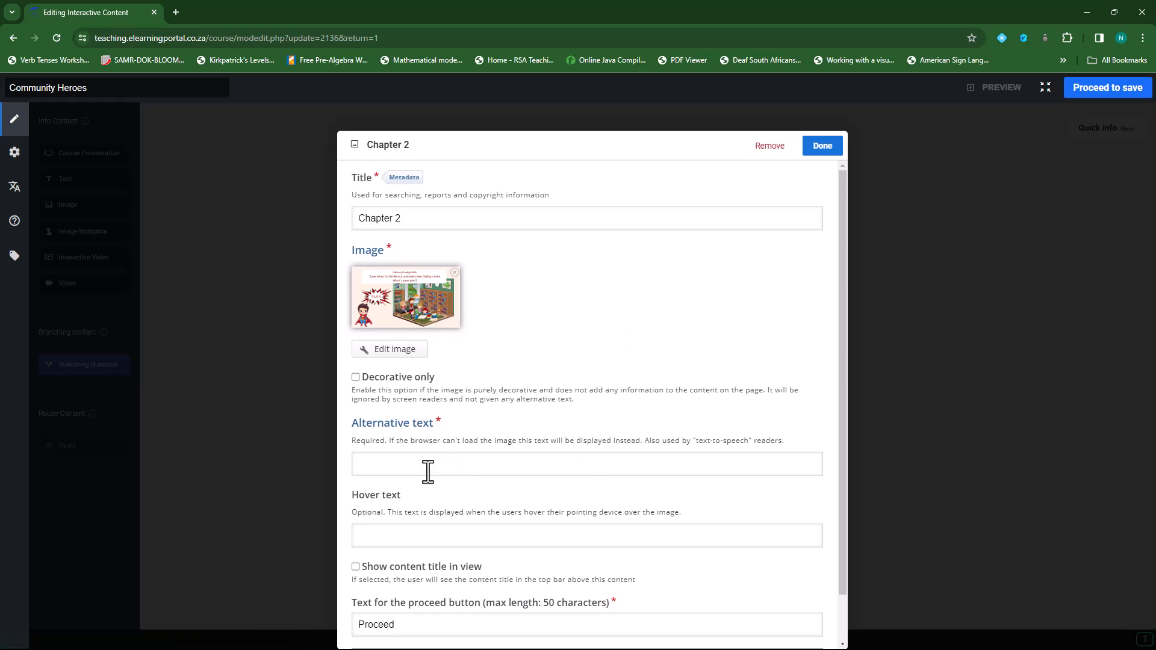
# Copy the title "Chapter 2" into the image's alternative text and finish editing the Chapter 2 content.
pyautogui.moveTo(414, 218); pyautogui.dragTo(359, 221)
pyautogui.hotkey('ctrl', 'c')
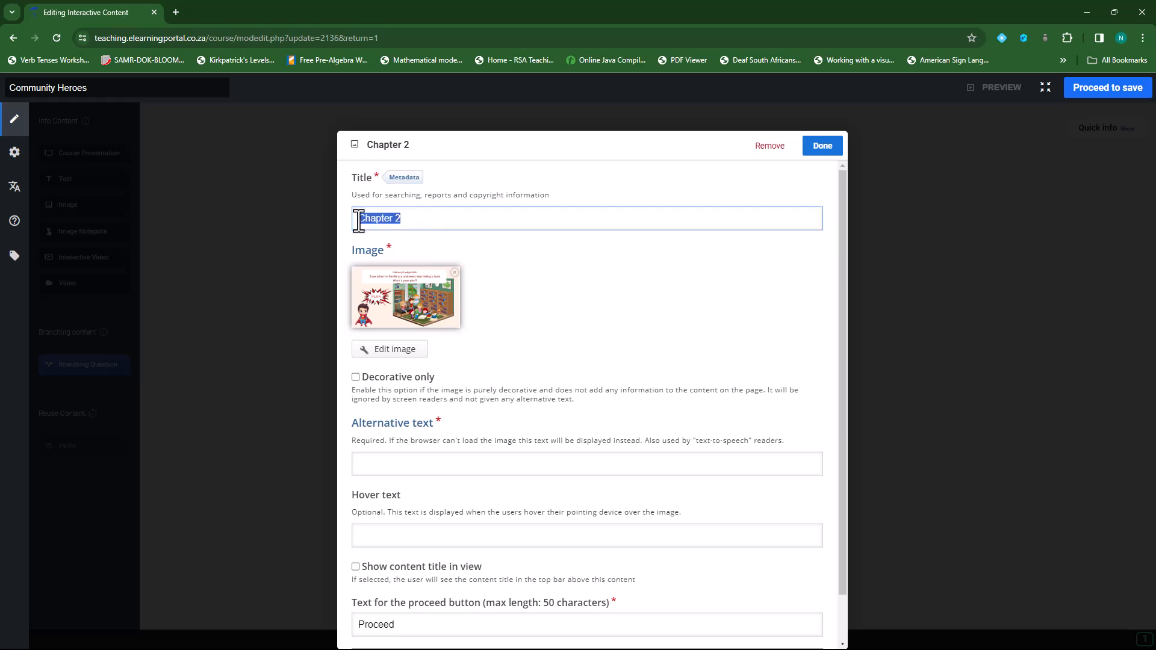
pyautogui.click(454, 459)
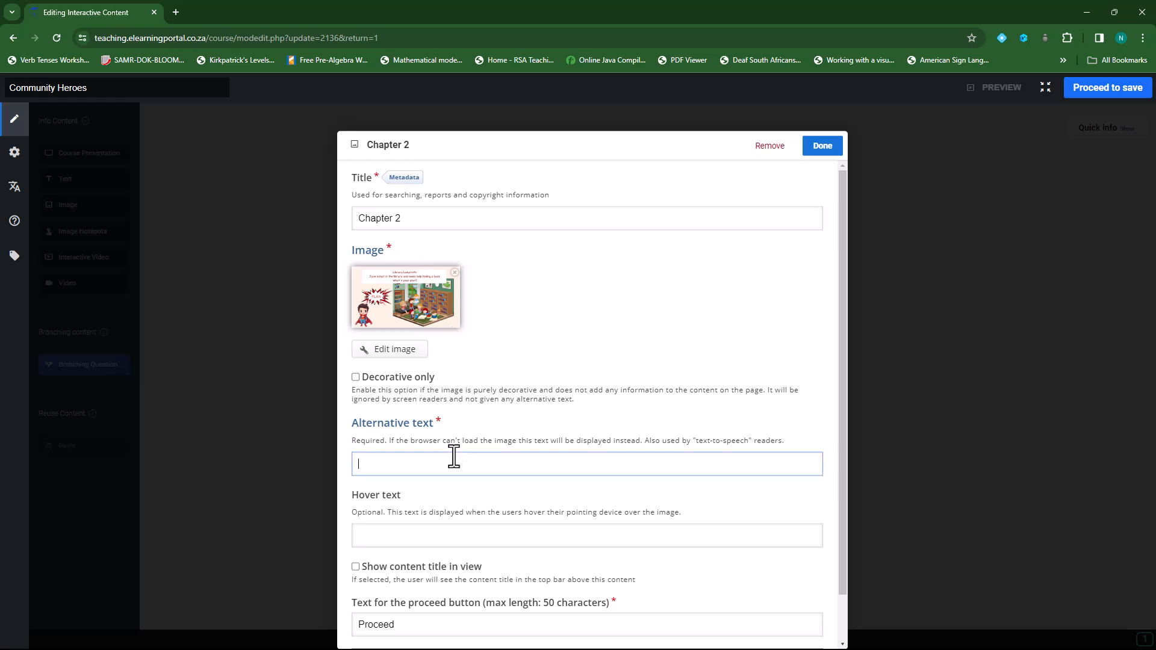
pyautogui.hotkey('ctrl', 'v')
pyautogui.scroll(-1, 521, 444)
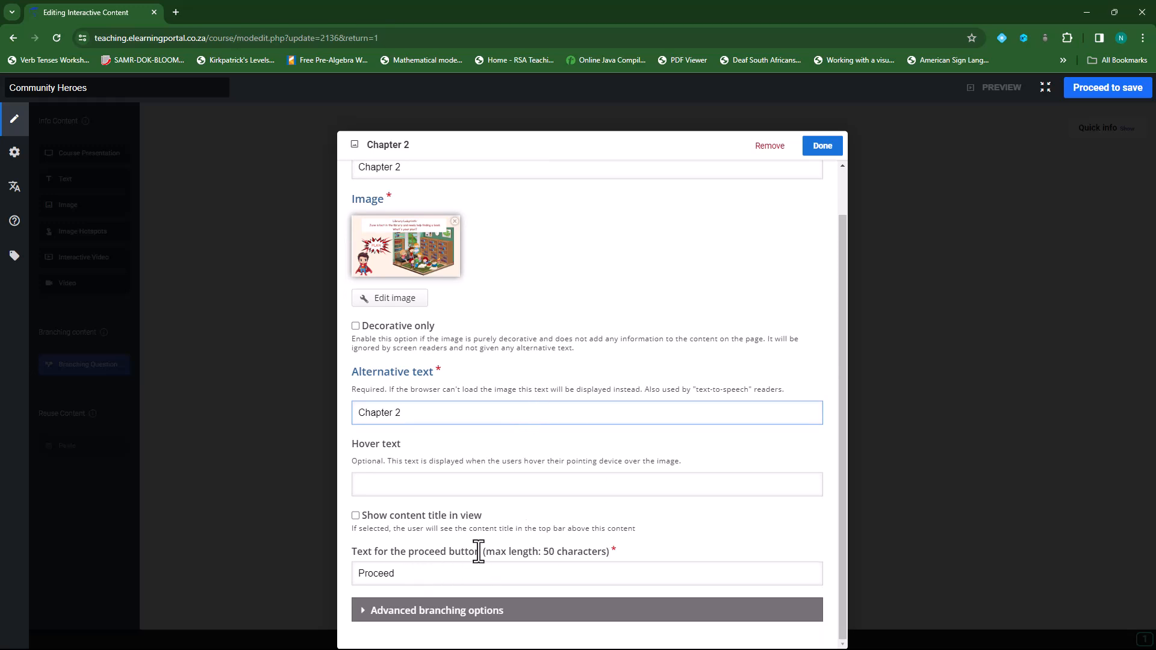
pyautogui.scroll(1, 566, 439)
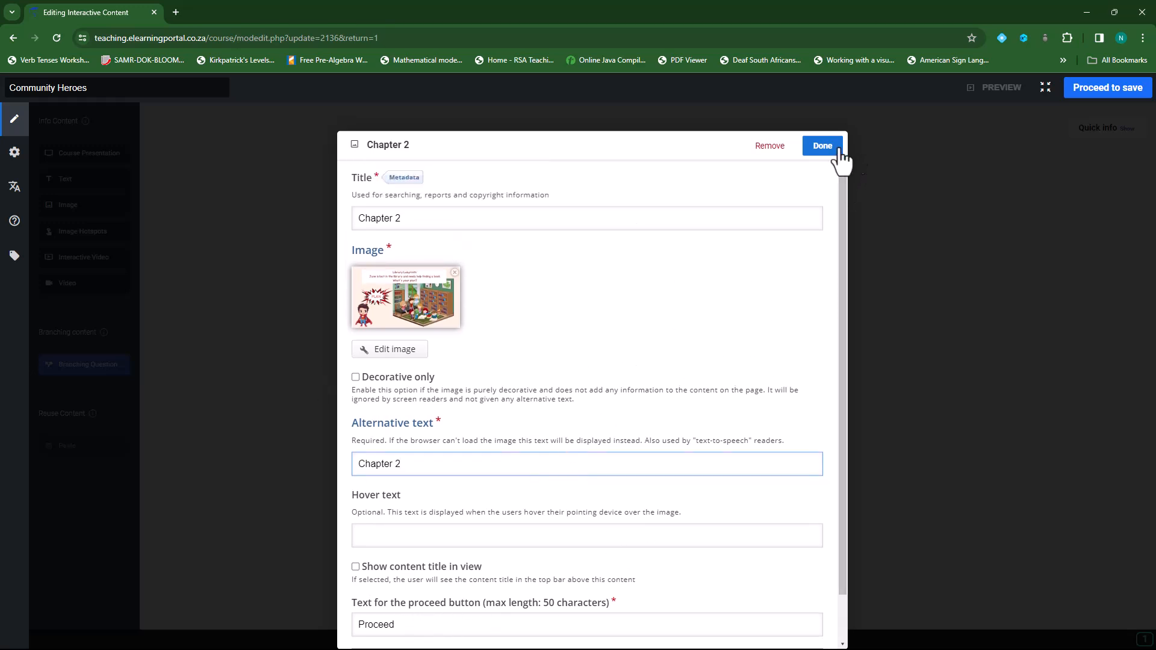
pyautogui.click(825, 151)
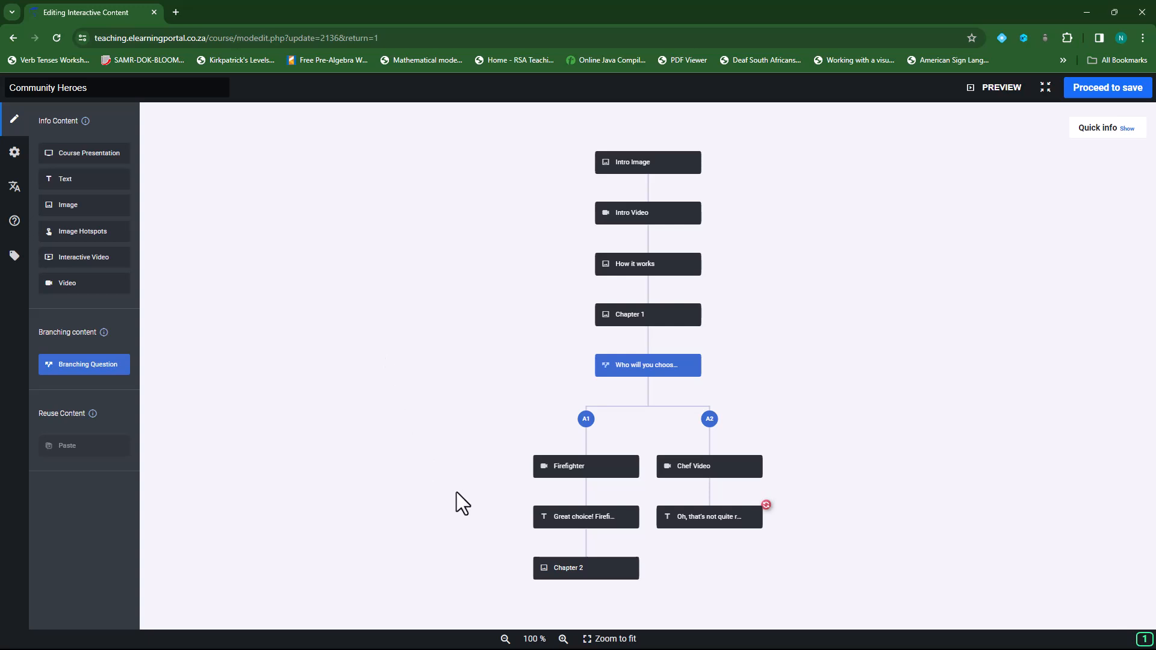
pyautogui.moveTo(456, 492); pyautogui.dragTo(446, 377)
pyautogui.moveTo(467, 517); pyautogui.dragTo(464, 429)
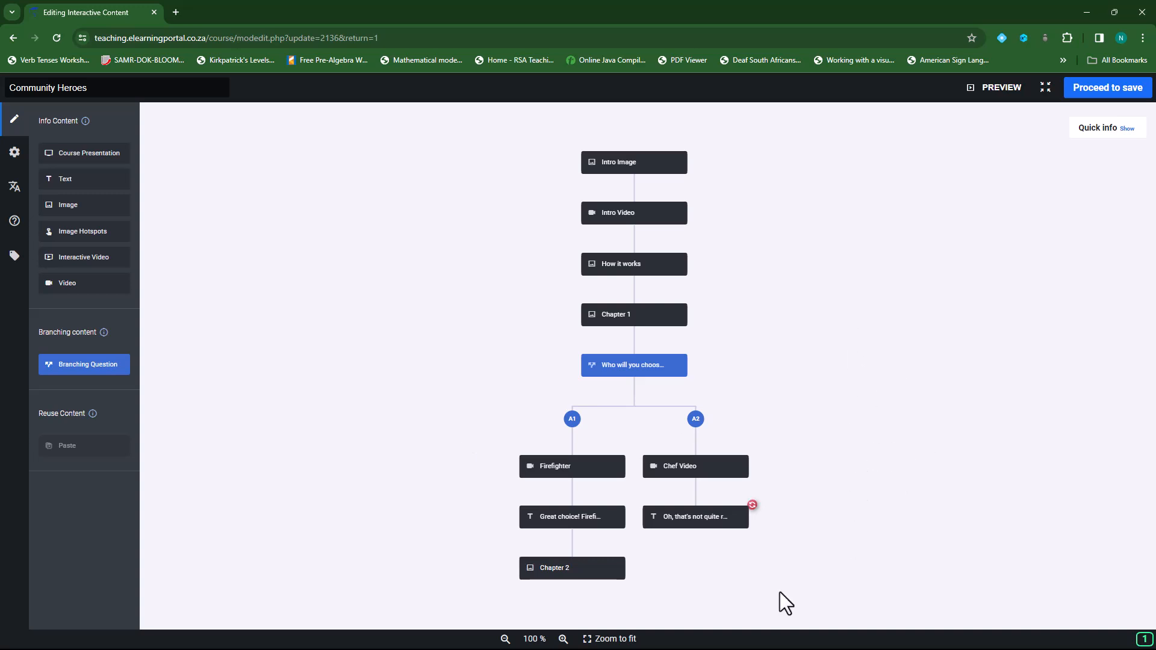
pyautogui.moveTo(739, 592); pyautogui.dragTo(746, 569)
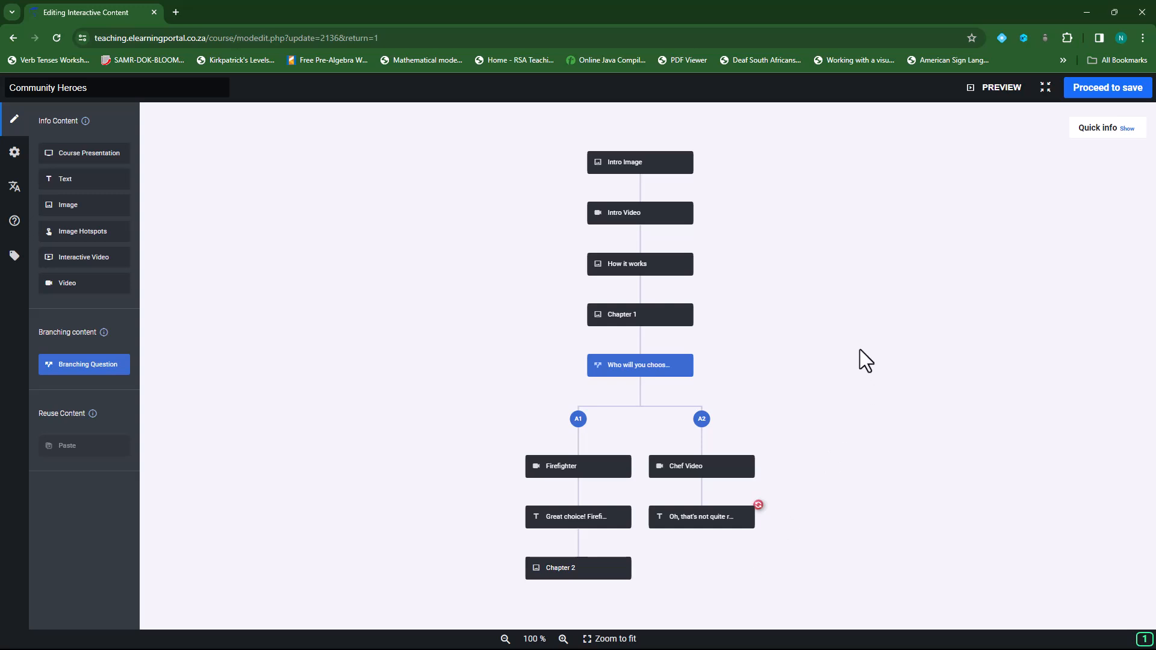
pyautogui.click(1039, 91)
pyautogui.scroll(-5, 217, 467)
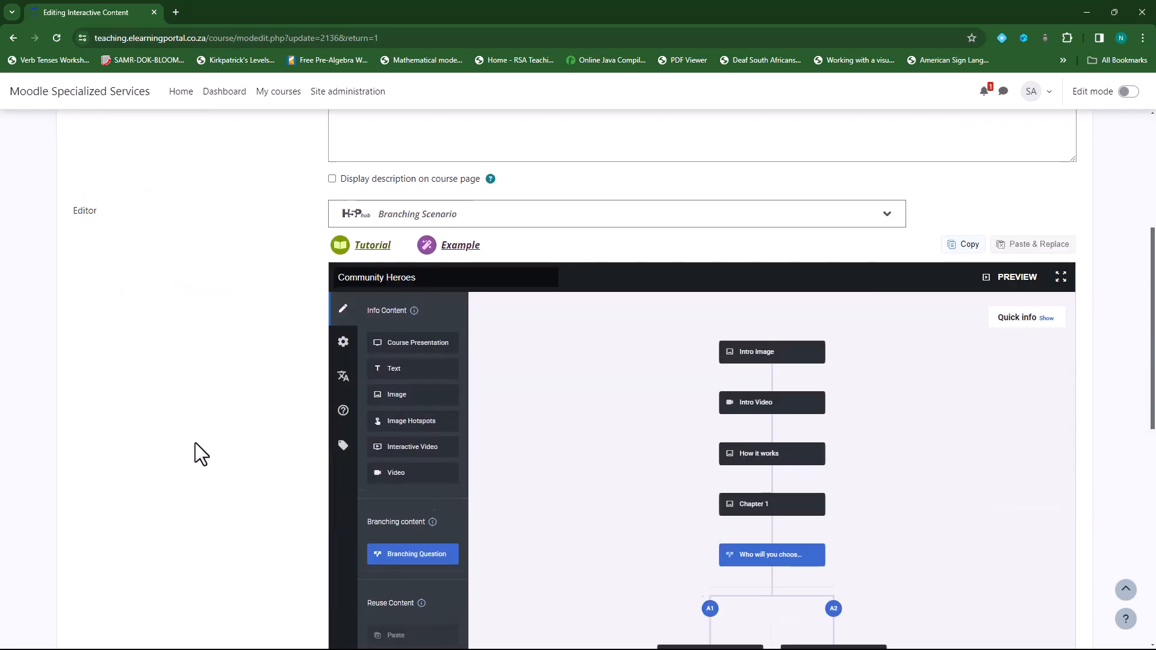
pyautogui.scroll(-3, 195, 442)
pyautogui.moveTo(903, 431); pyautogui.dragTo(890, 284)
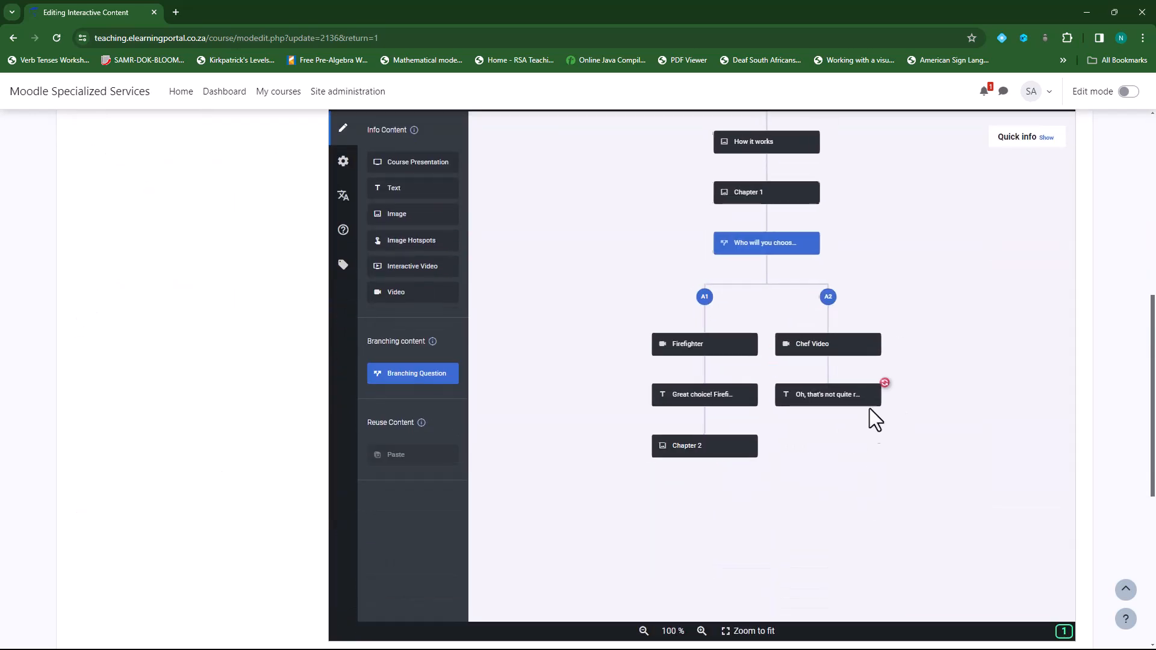
pyautogui.moveTo(948, 454); pyautogui.dragTo(926, 504)
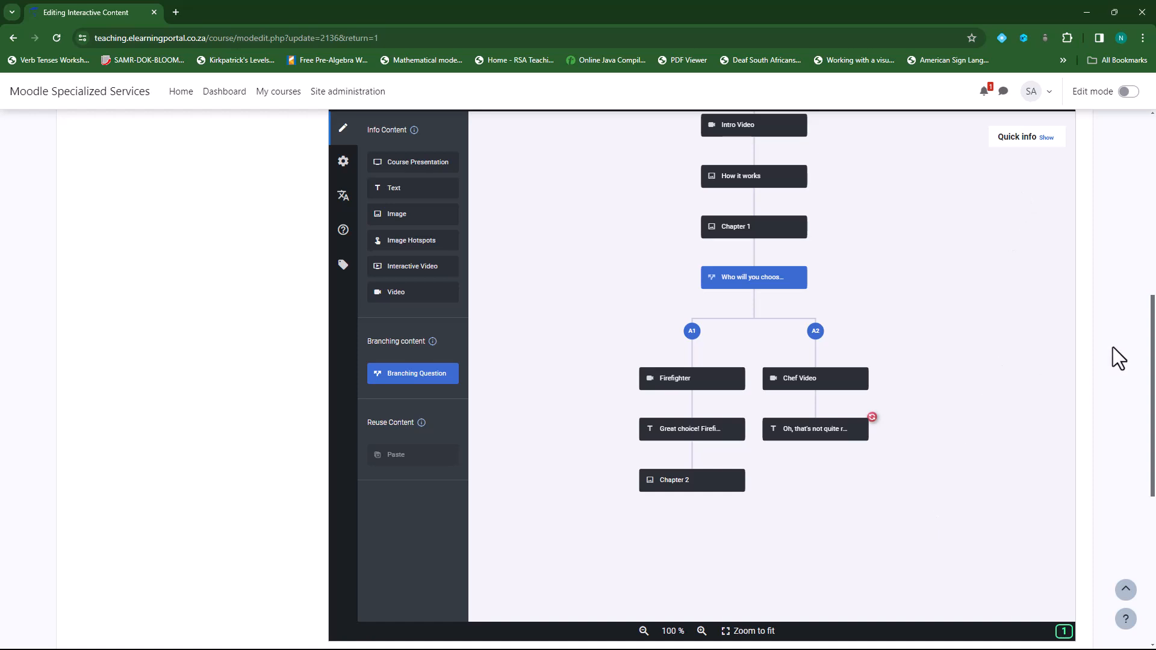
pyautogui.scroll(2, 1119, 348)
pyautogui.click(1062, 220)
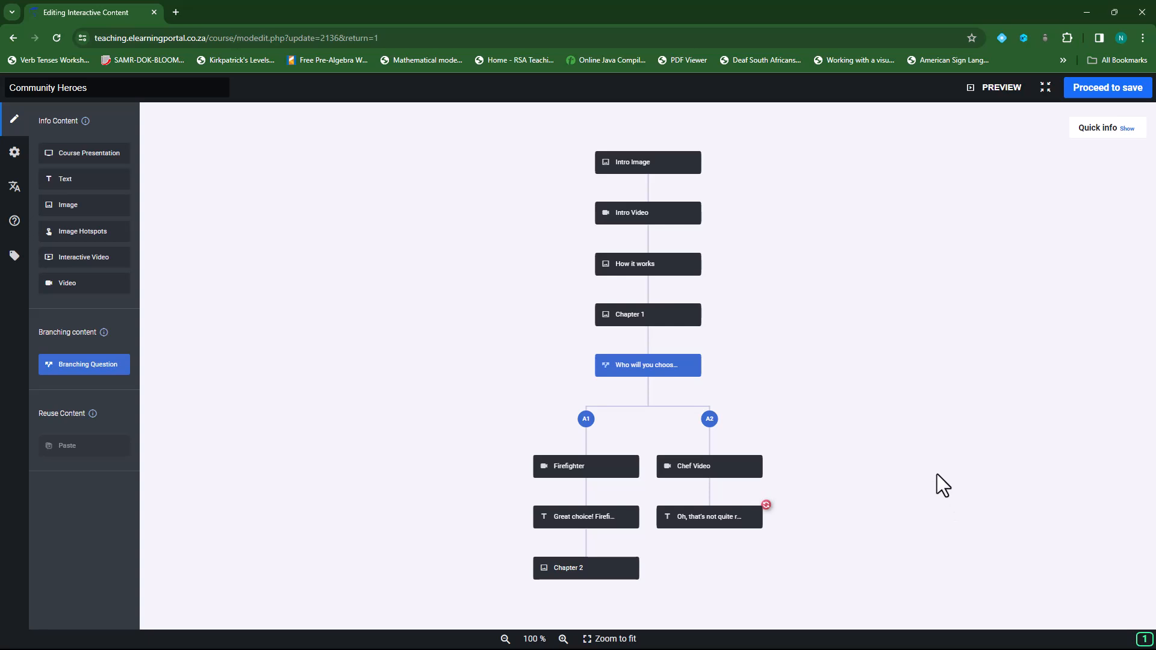
# Add a Branching Question below Chapter 2 and copy the Question 2 sentence from Scenario.docx in Word.
pyautogui.moveTo(84, 369); pyautogui.dragTo(580, 604)
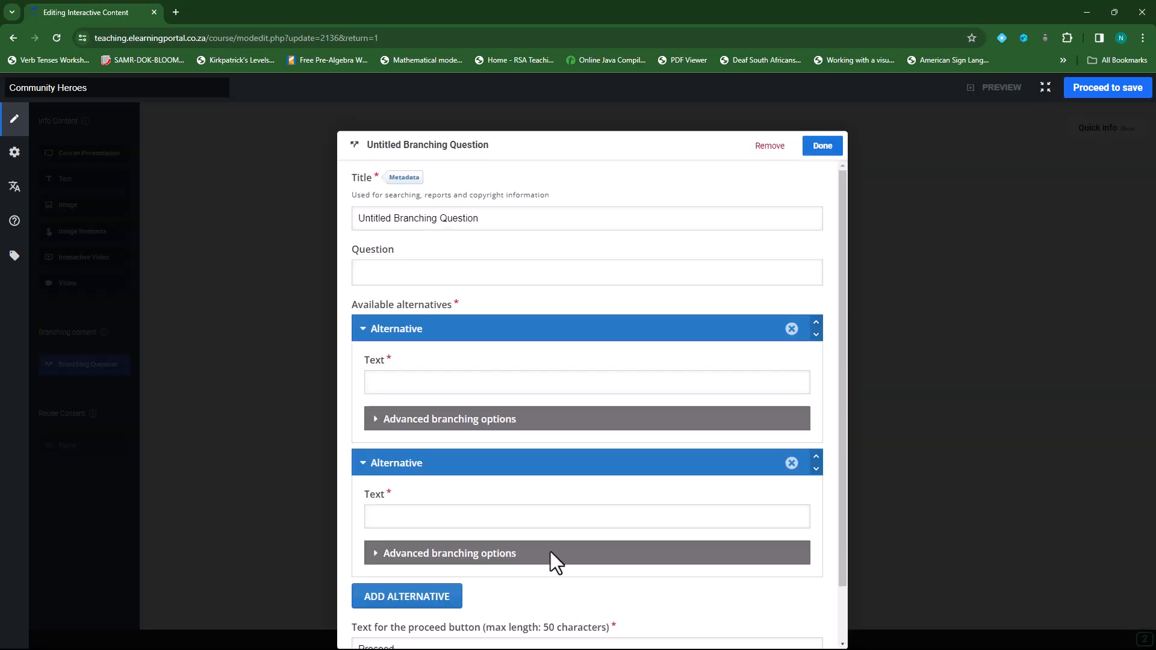
pyautogui.moveTo(1155, 183); pyautogui.dragTo(818, 171)
pyautogui.doubleClick(819, 171)
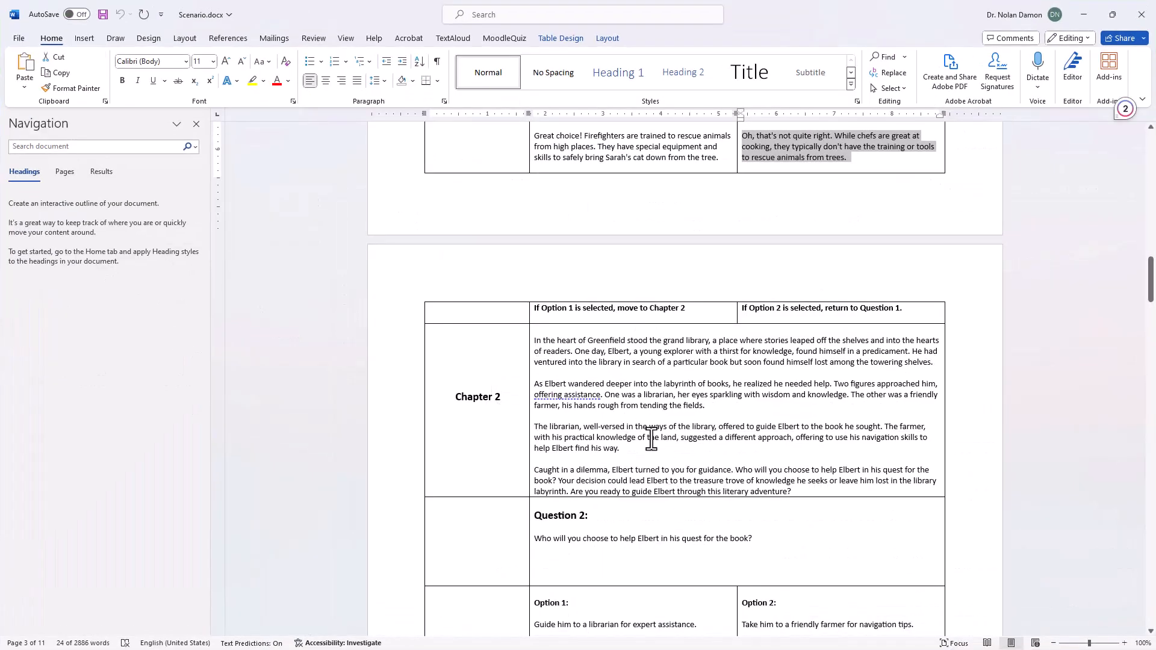
pyautogui.scroll(-3, 652, 438)
pyautogui.moveTo(539, 455); pyautogui.dragTo(749, 455)
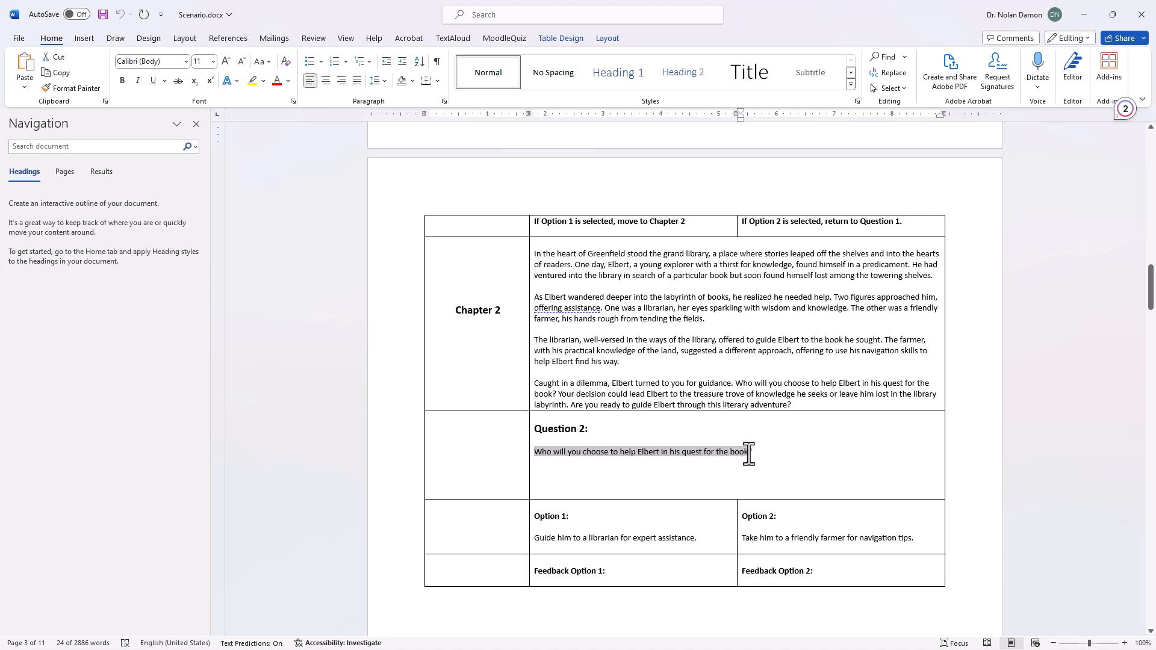
pyautogui.rightClick(670, 454)
pyautogui.click(703, 181)
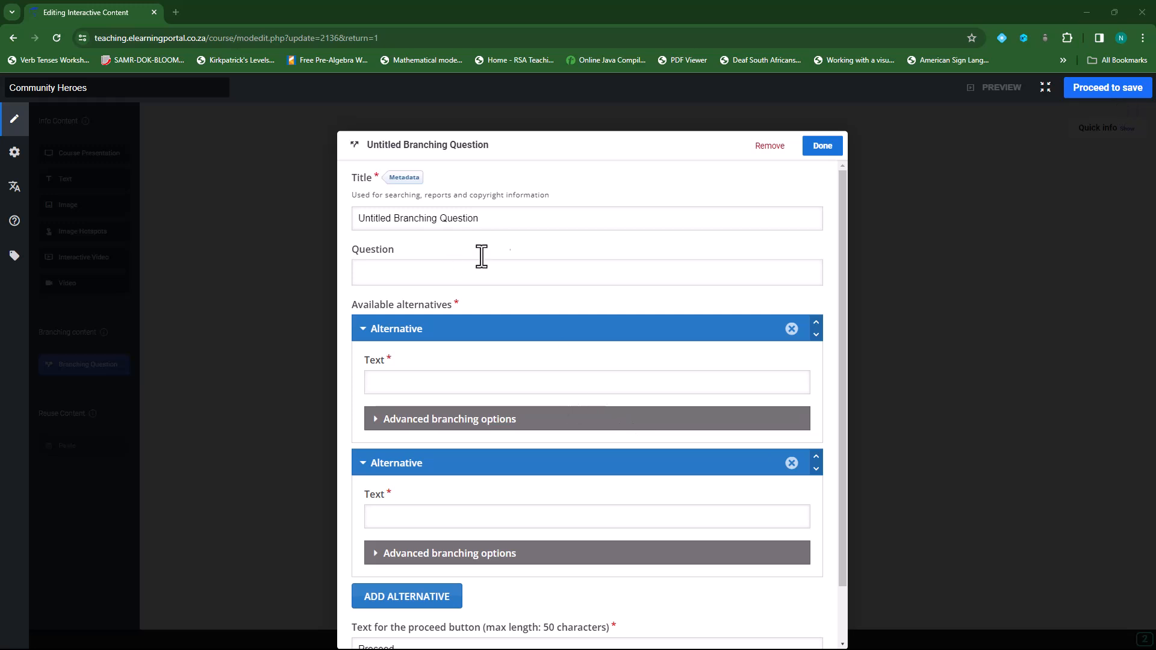
# Title the branching question "Question 2" and paste "Who will you choose to help Elbert in his quest for the book?" as its question.
pyautogui.moveTo(505, 219); pyautogui.dragTo(359, 220)
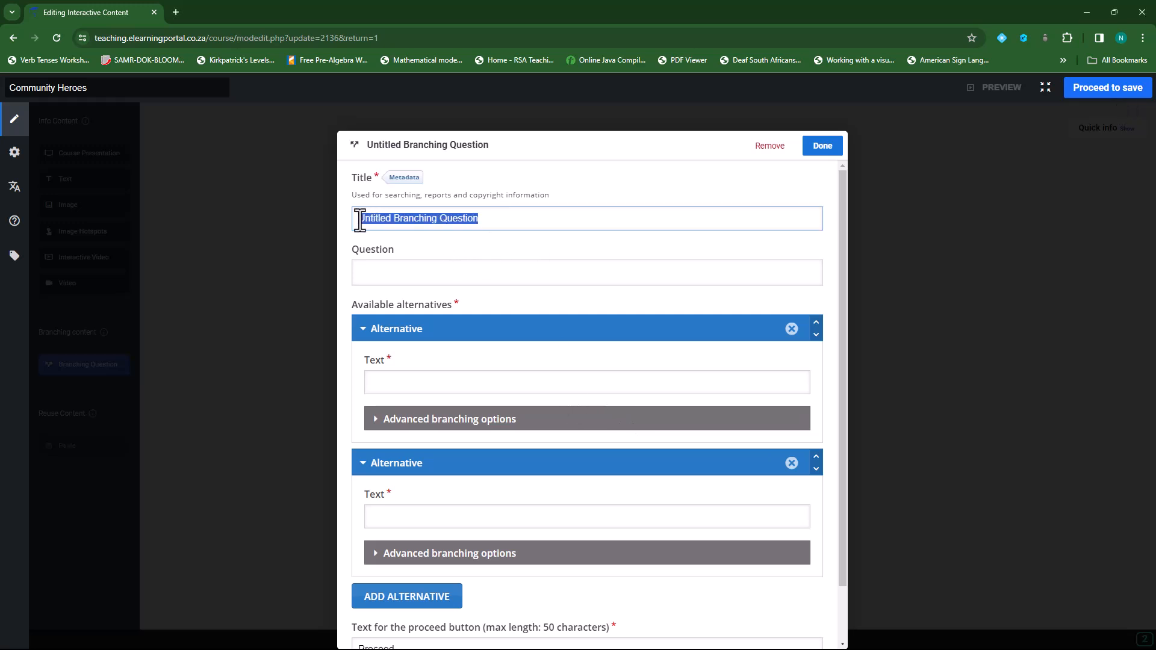
pyautogui.write('Question 2')
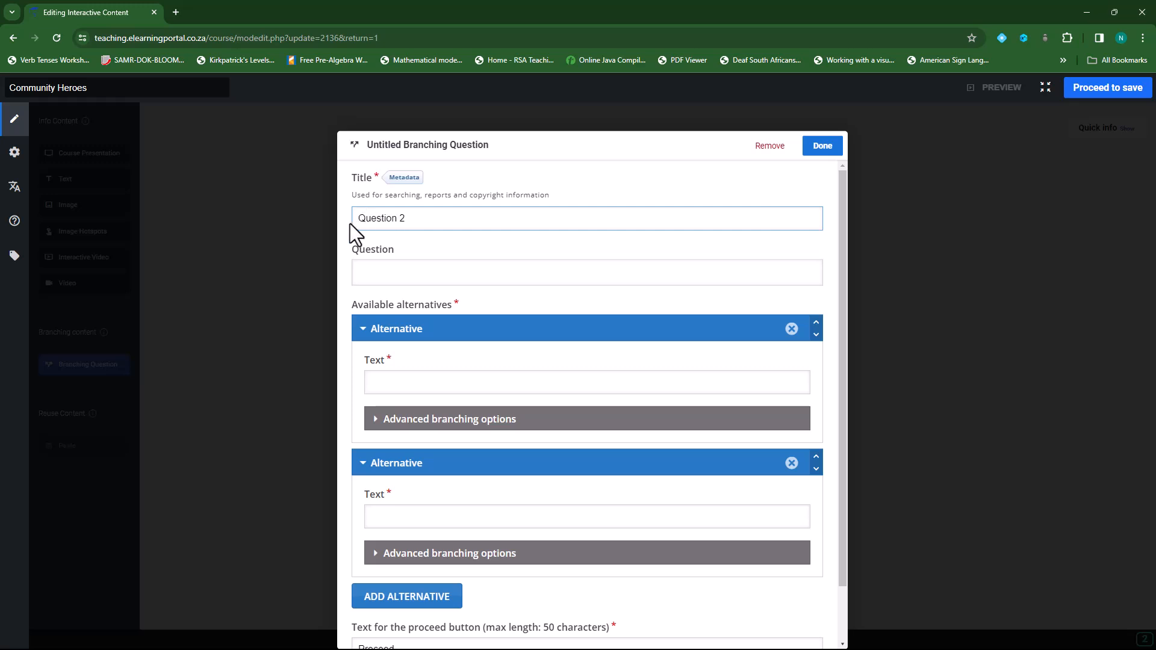
pyautogui.click(397, 272)
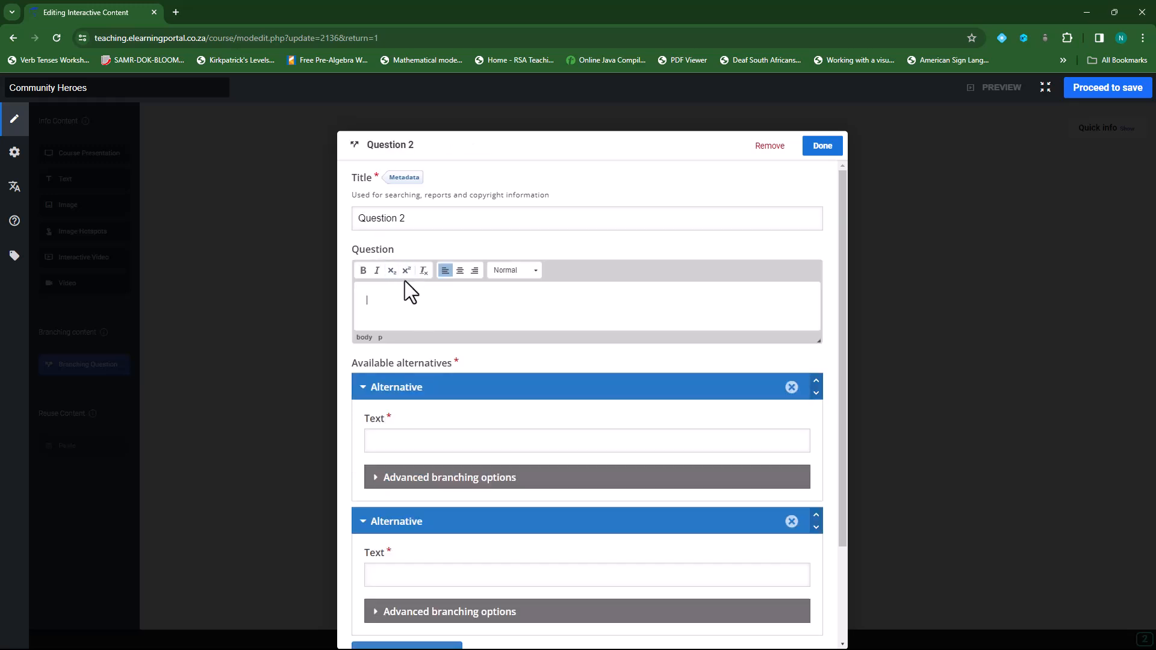
pyautogui.hotkey('ctrl', 'v')
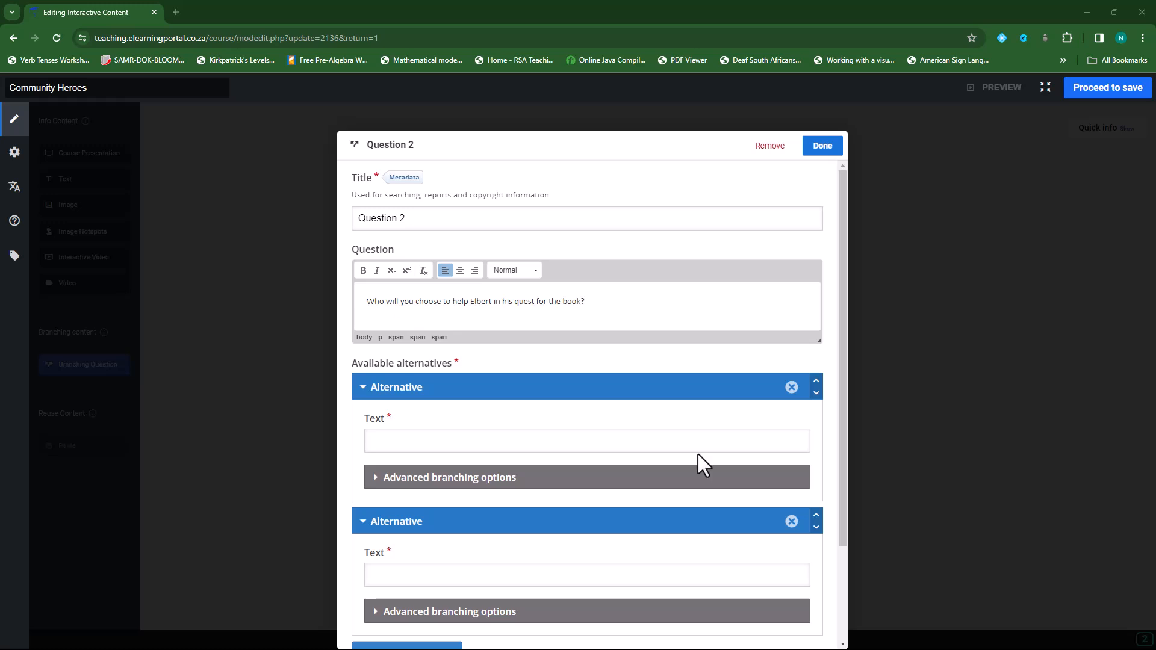
# Fill the alternatives with "Guide him to a librarian for expert assistance." and "Take him to a friendly farmer for navigation tips.", and finish the question.
pyautogui.click(440, 442)
pyautogui.hotkey('ctrl', 'v')
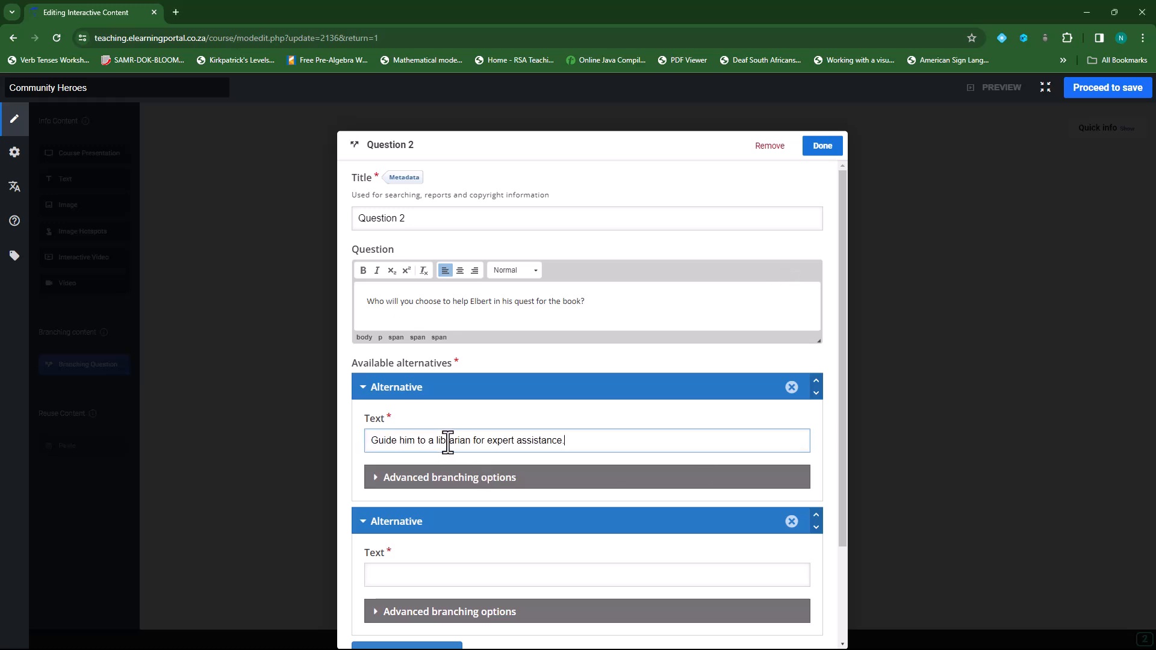
pyautogui.scroll(-2, 471, 458)
pyautogui.click(444, 457)
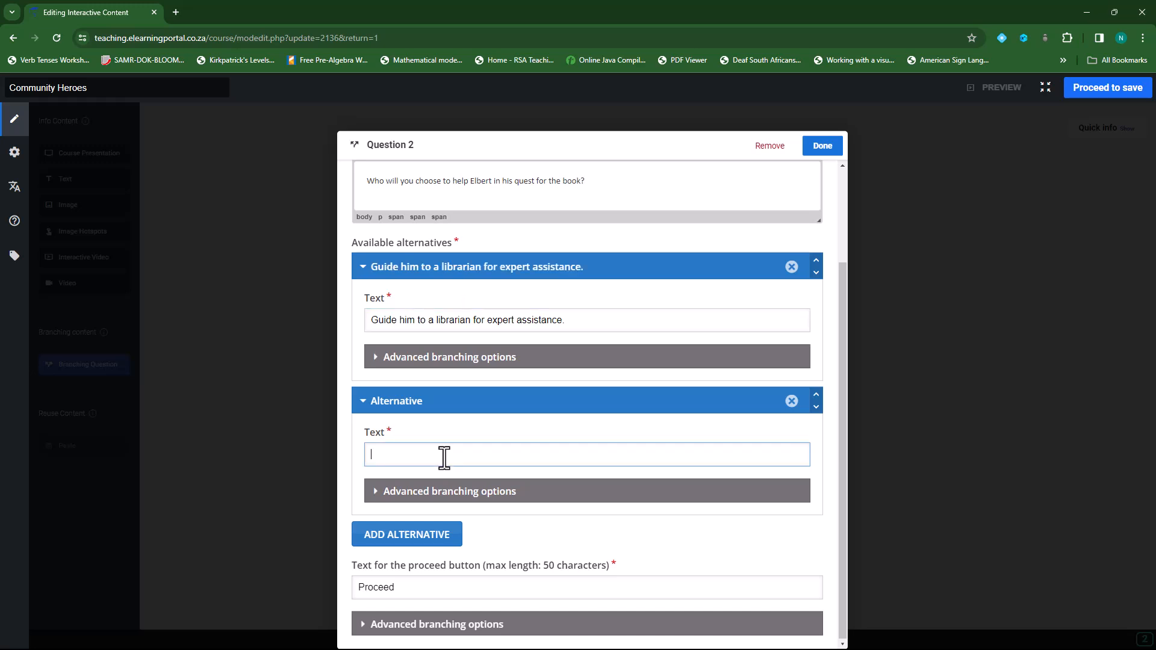
pyautogui.hotkey('alt', 'Tab')
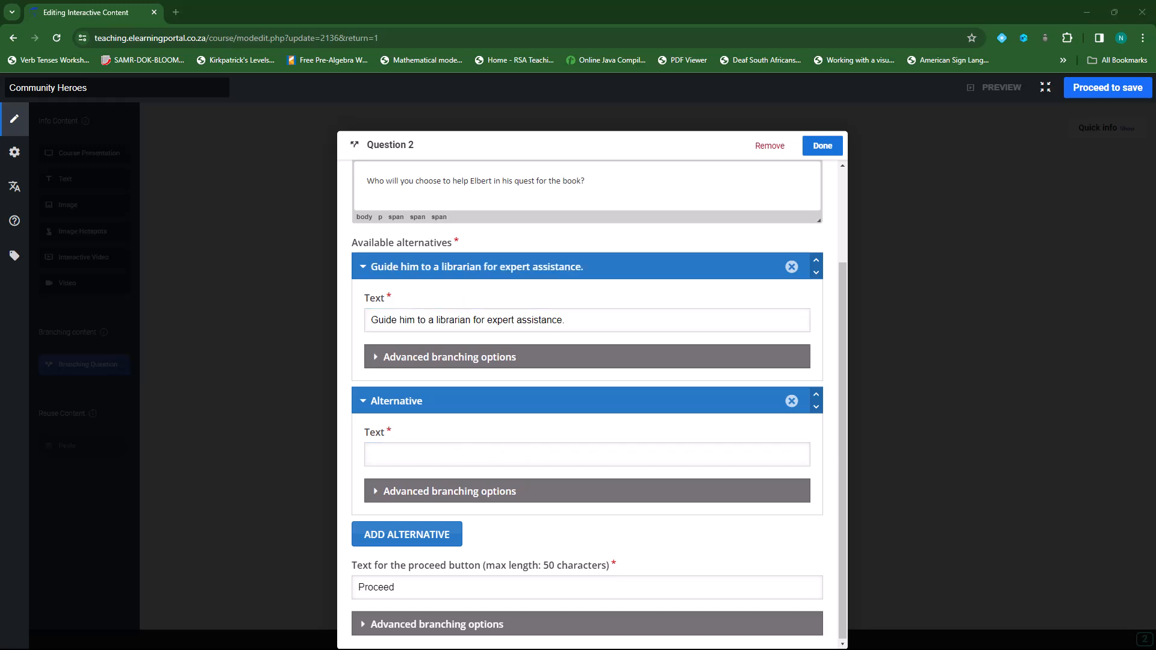
pyautogui.click(515, 460)
pyautogui.hotkey('ctrl', 'v')
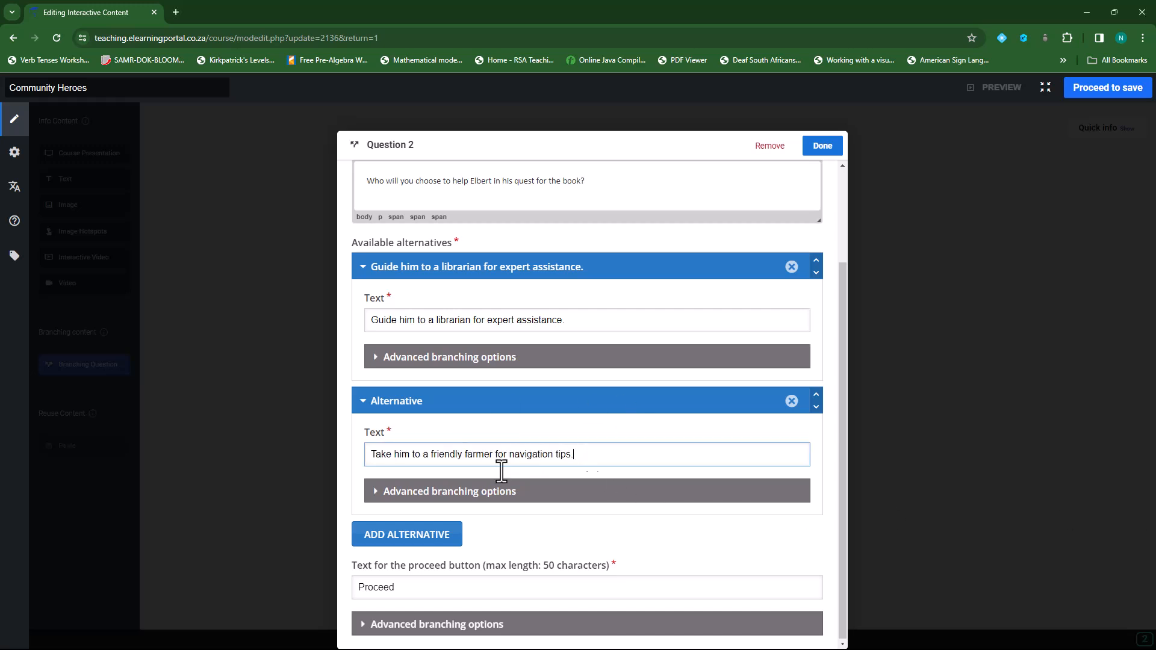
pyautogui.click(824, 146)
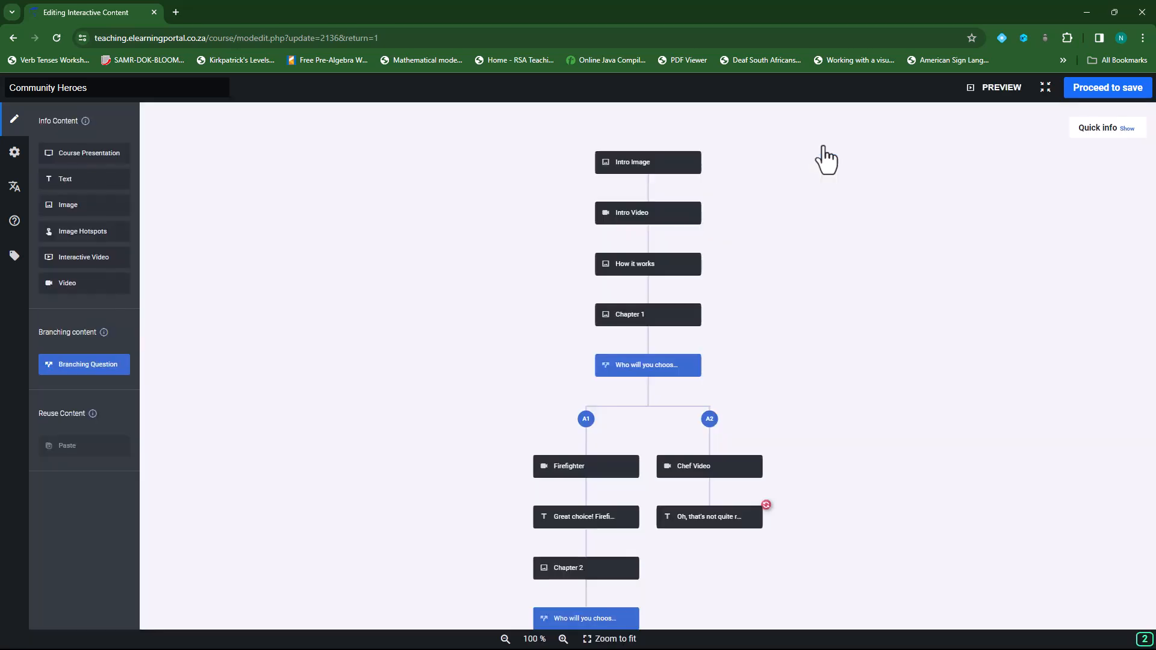
# Switch to Scenario.docx in Word, read Option 1 and Option 2 under Question 2, and return to the scenario editor.
pyautogui.scroll(-3, 421, 536)
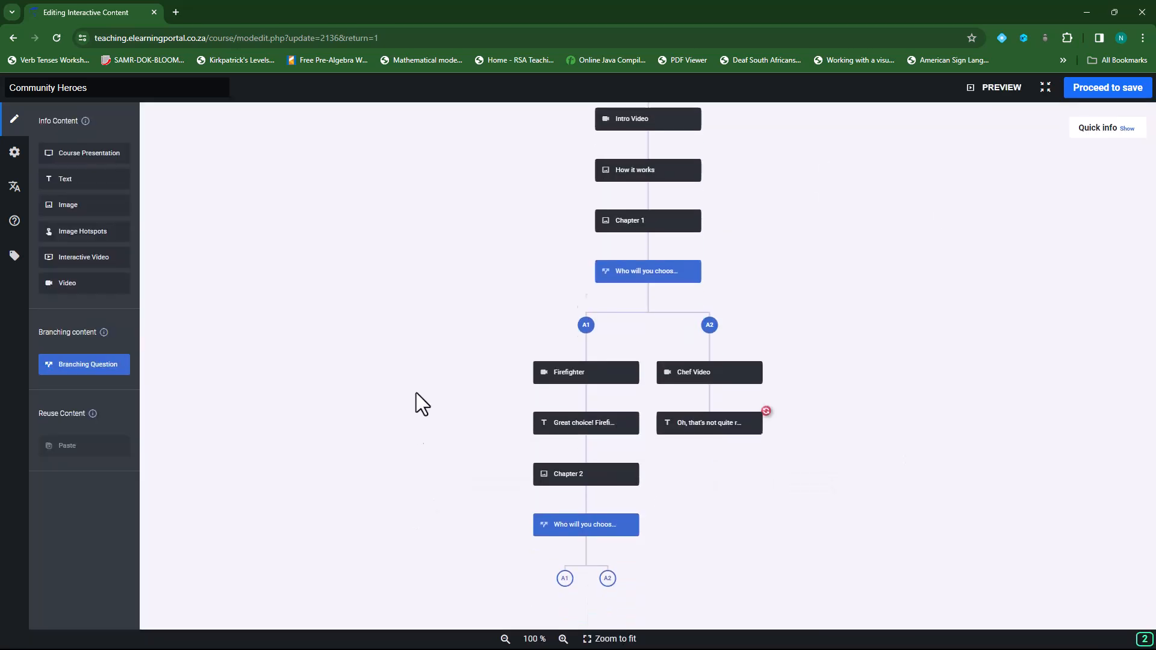
pyautogui.scroll(-1, 417, 497)
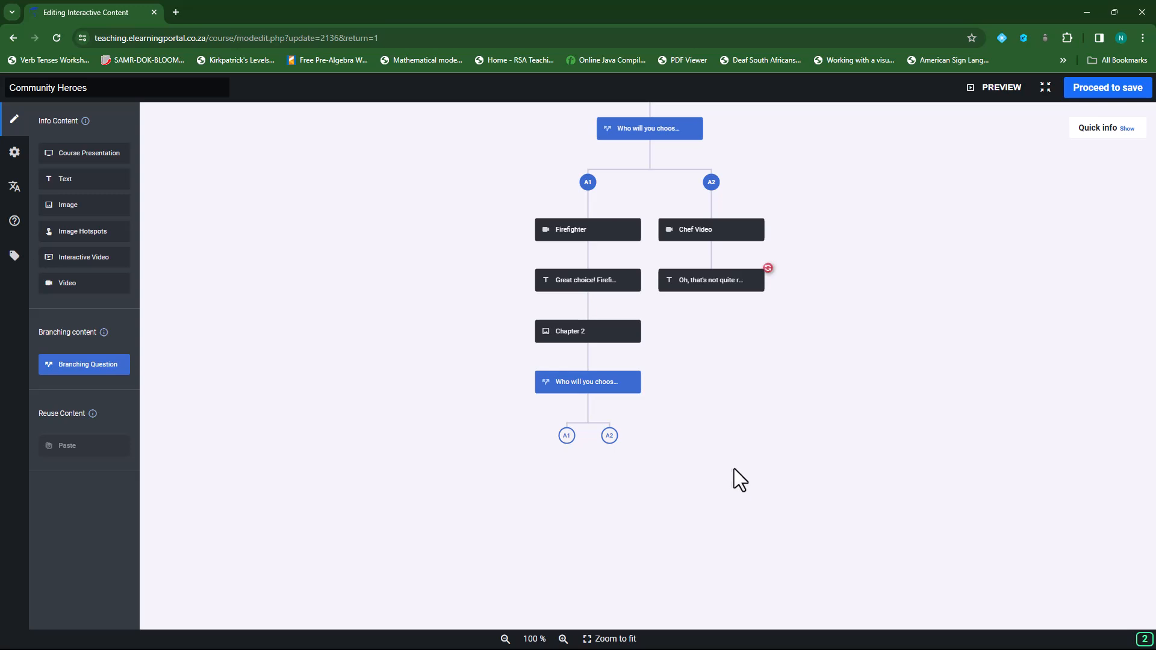
pyautogui.moveTo(1153, 319); pyautogui.dragTo(768, 107)
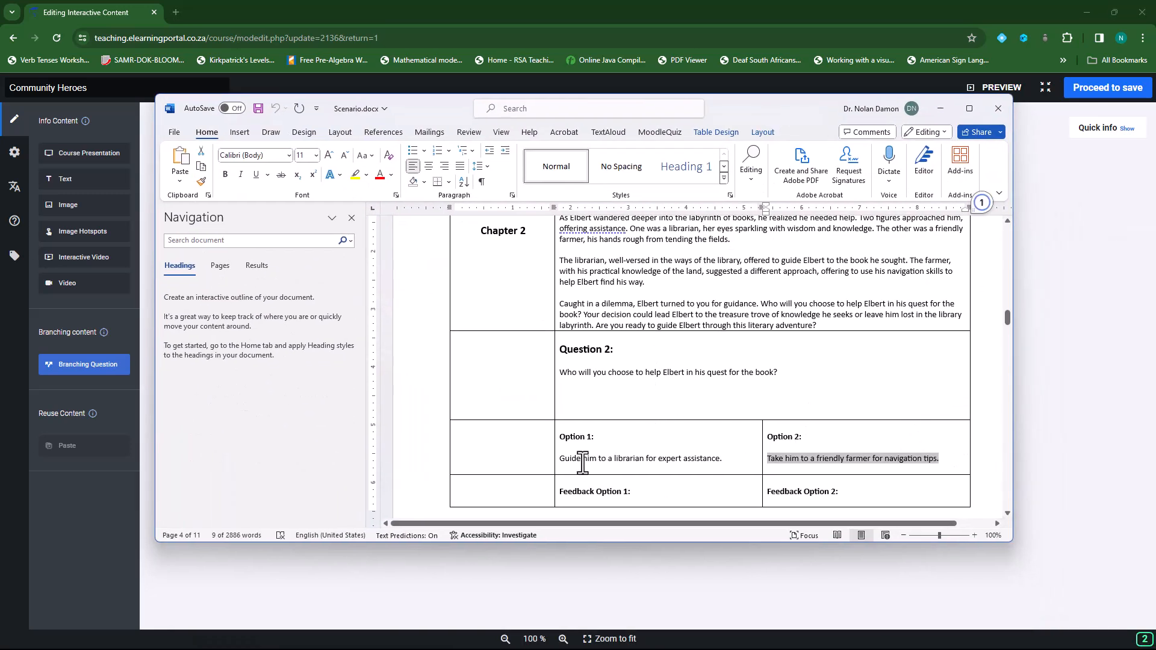
pyautogui.moveTo(614, 461); pyautogui.dragTo(654, 461)
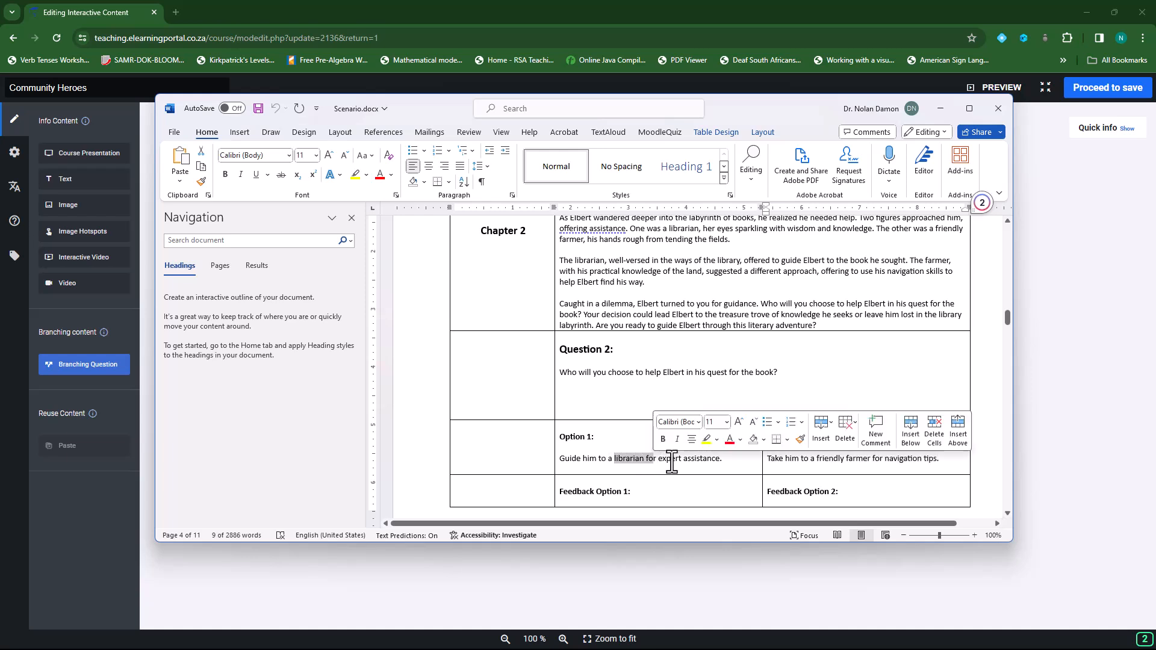
pyautogui.moveTo(823, 462); pyautogui.dragTo(870, 463)
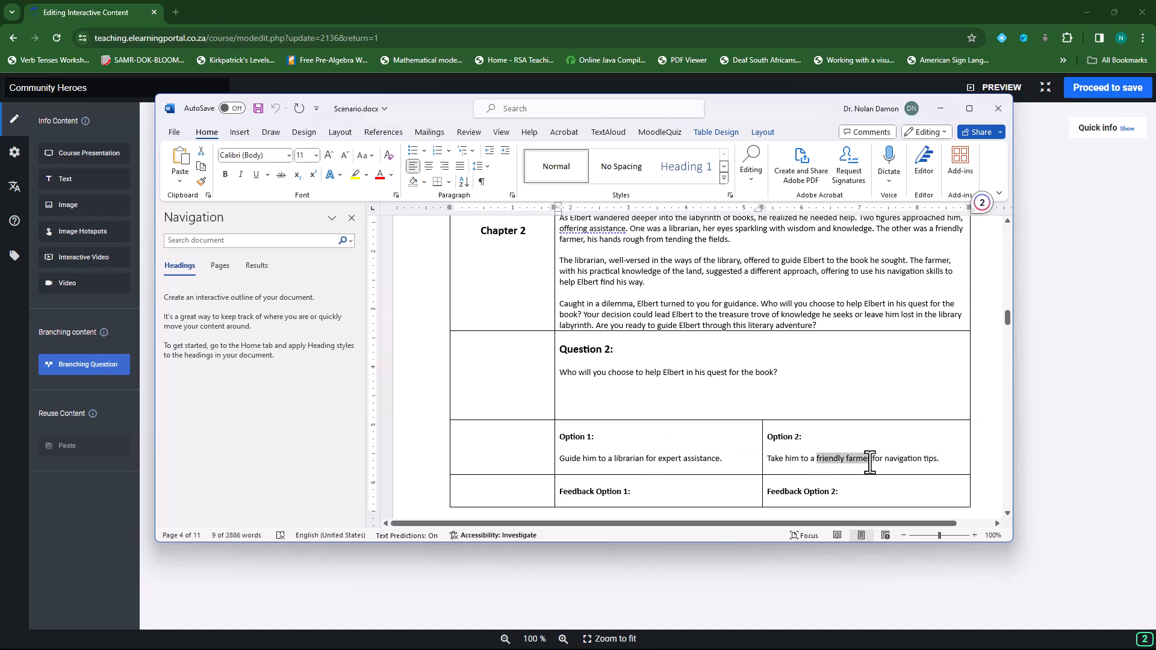
pyautogui.click(690, 382)
pyautogui.moveTo(777, 114); pyautogui.dragTo(1155, 241)
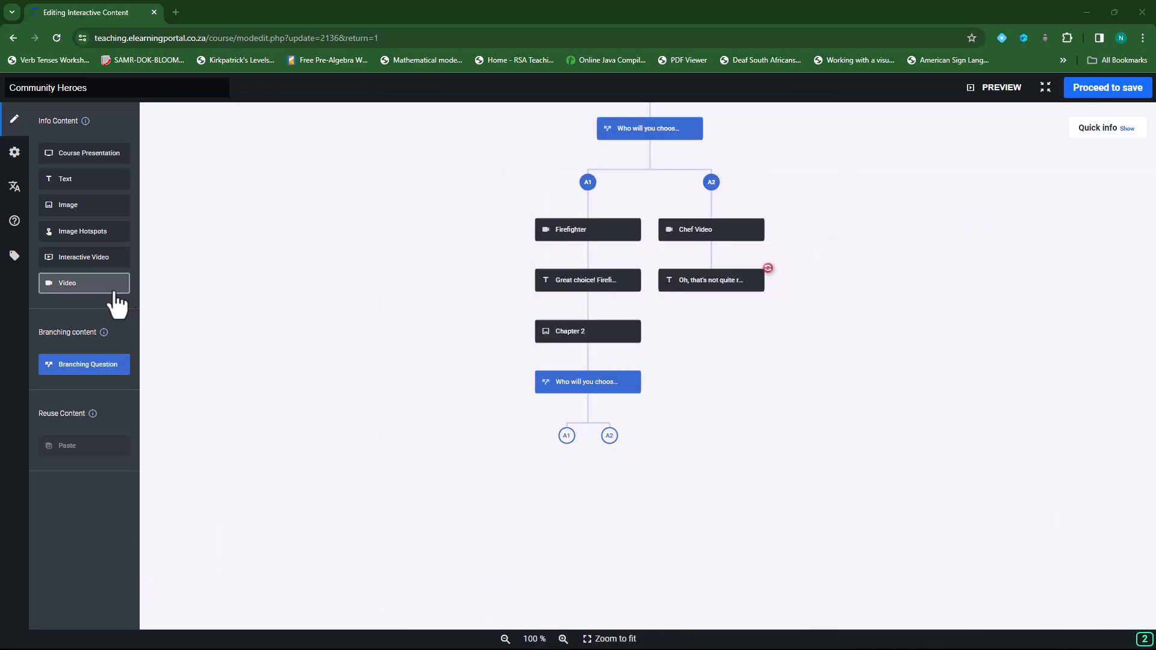
# Add a Video content under alternative A1 of the Chapter 2 question and title it "Option 1 Video".
pyautogui.moveTo(81, 288); pyautogui.dragTo(545, 463)
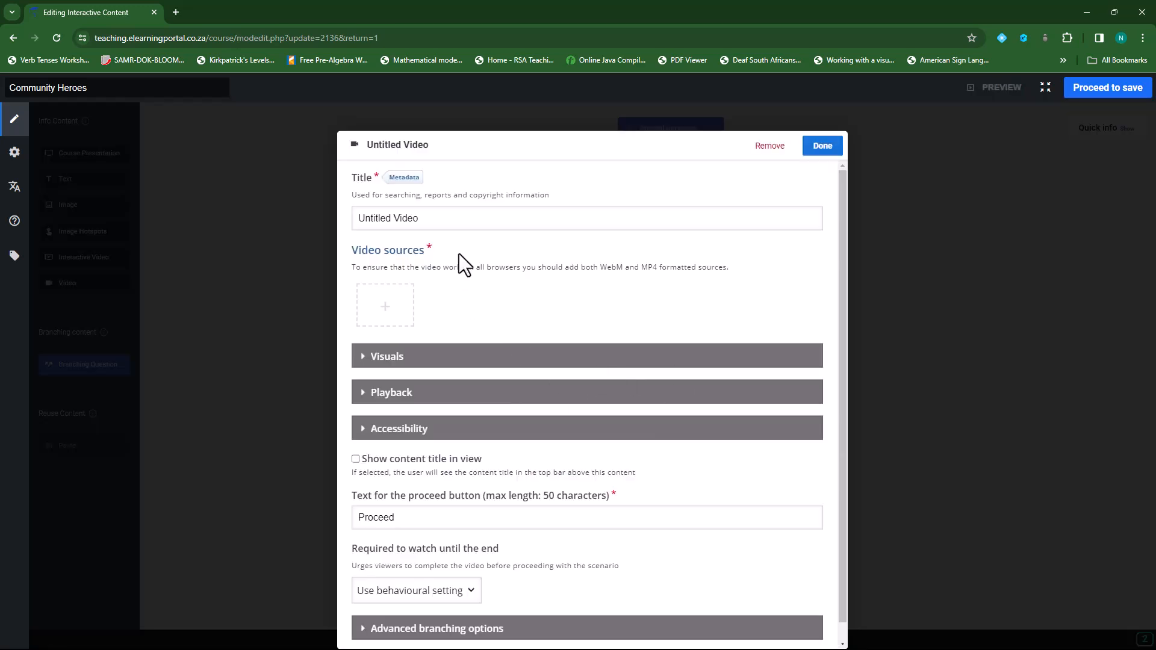
pyautogui.moveTo(438, 217); pyautogui.dragTo(358, 216)
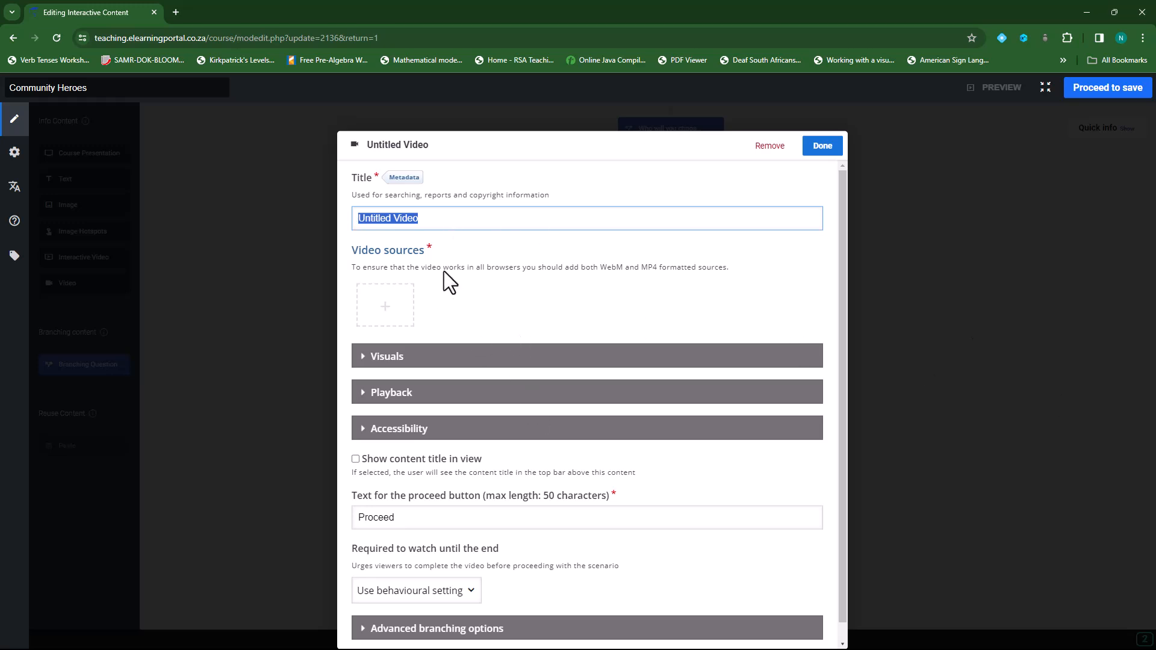
pyautogui.click(437, 224)
pyautogui.moveTo(393, 221); pyautogui.dragTo(363, 221)
pyautogui.write('Option 1')
pyautogui.tripleClick(362, 220)
# Upload 8.mp4 from the videos folder as the source of the Option 1 video.
pyautogui.click(385, 307)
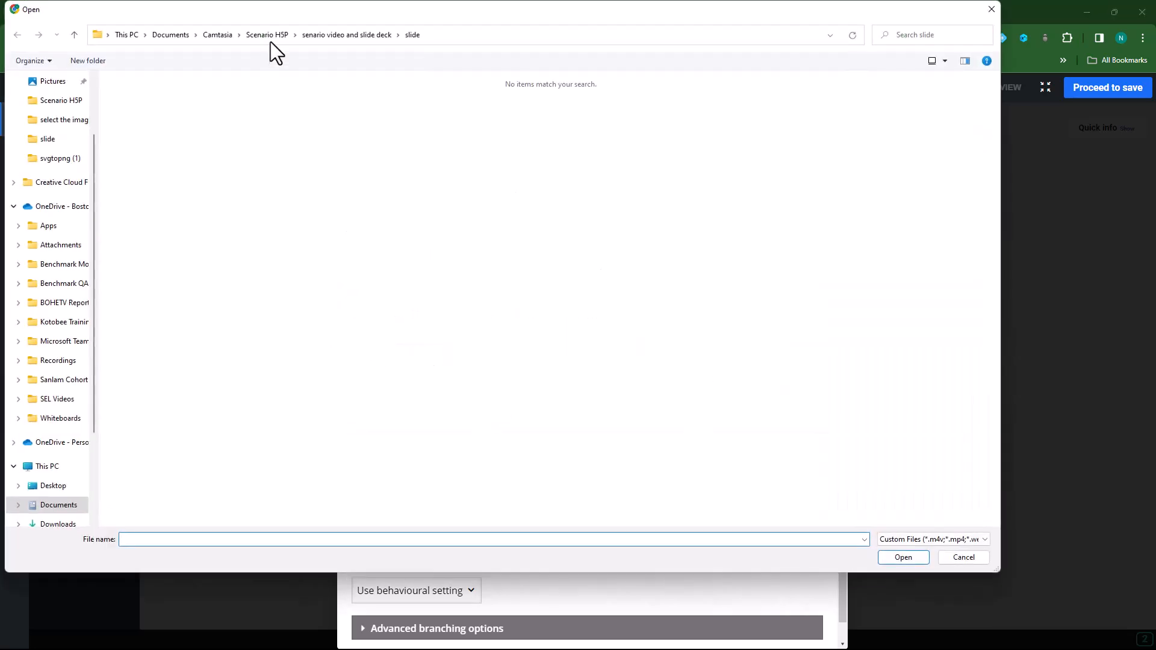
pyautogui.click(270, 36)
pyautogui.doubleClick(178, 117)
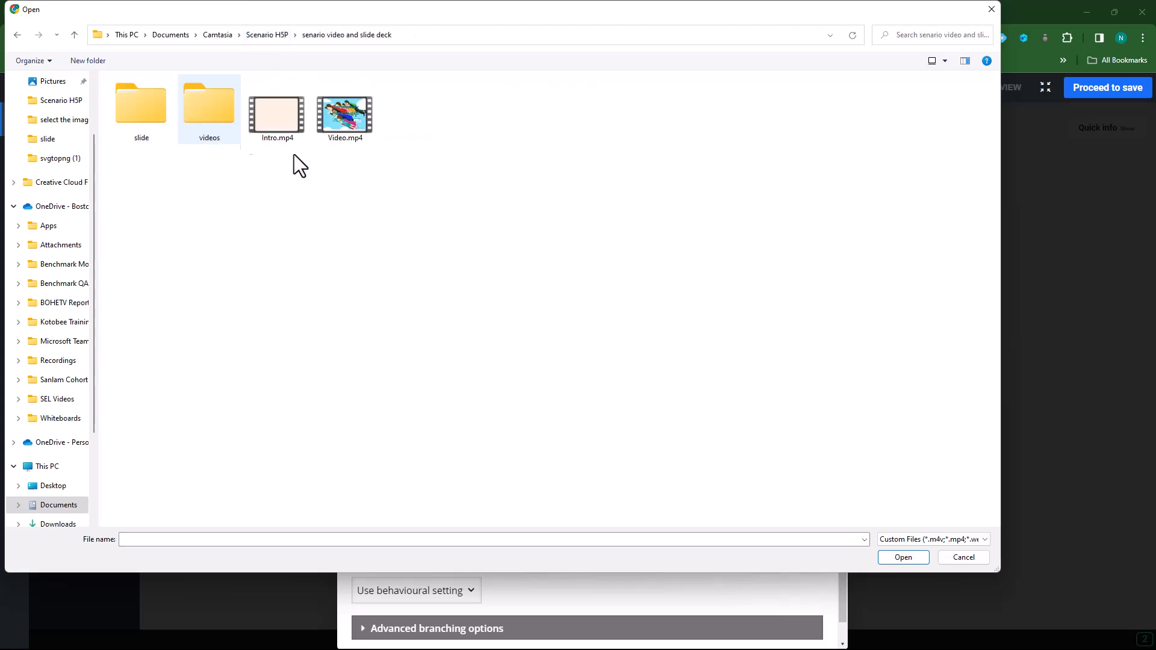
pyautogui.doubleClick(212, 115)
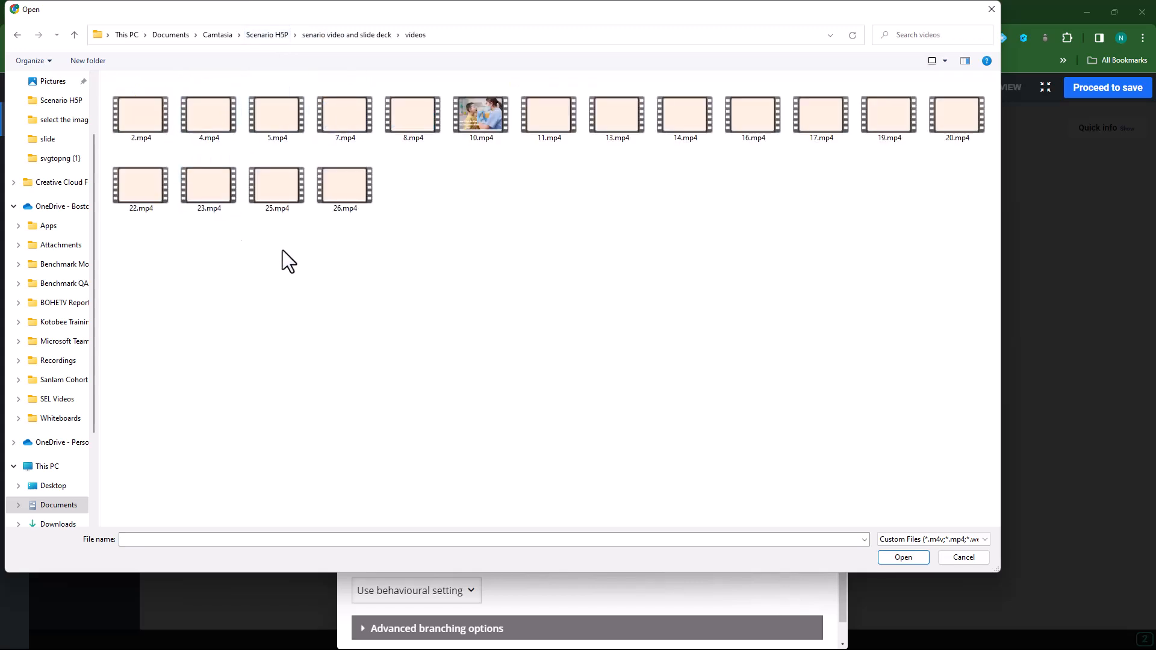
pyautogui.click(424, 120)
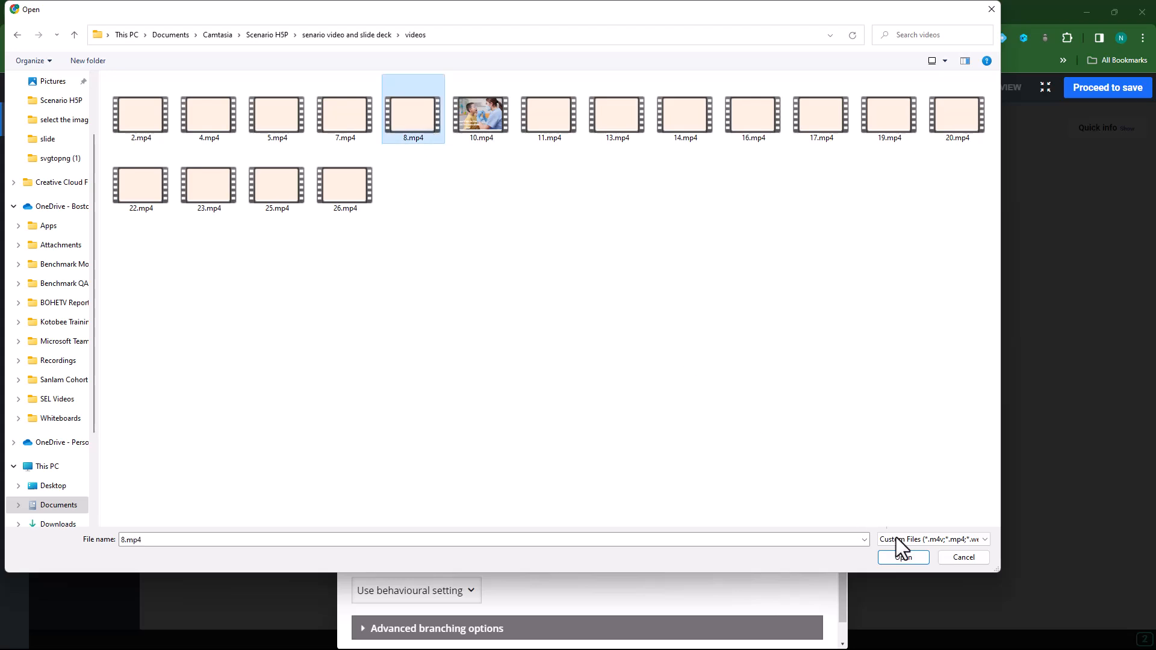
pyautogui.click(907, 558)
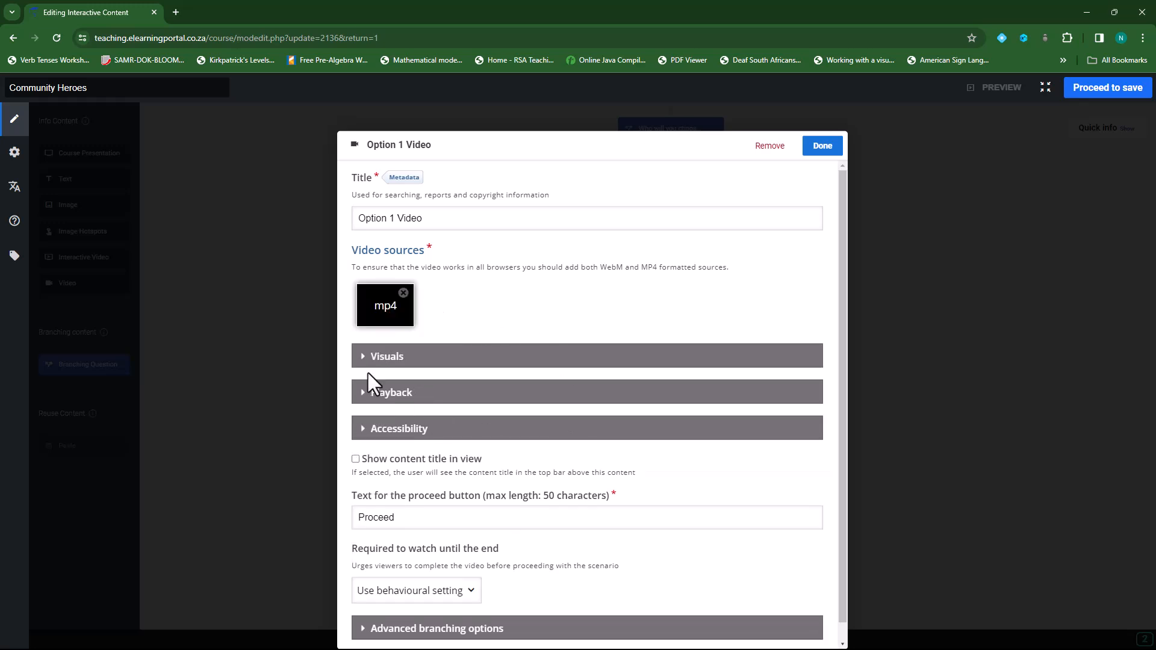
# Check the Visuals settings of the Option 1 video and finish editing it.
pyautogui.click(364, 358)
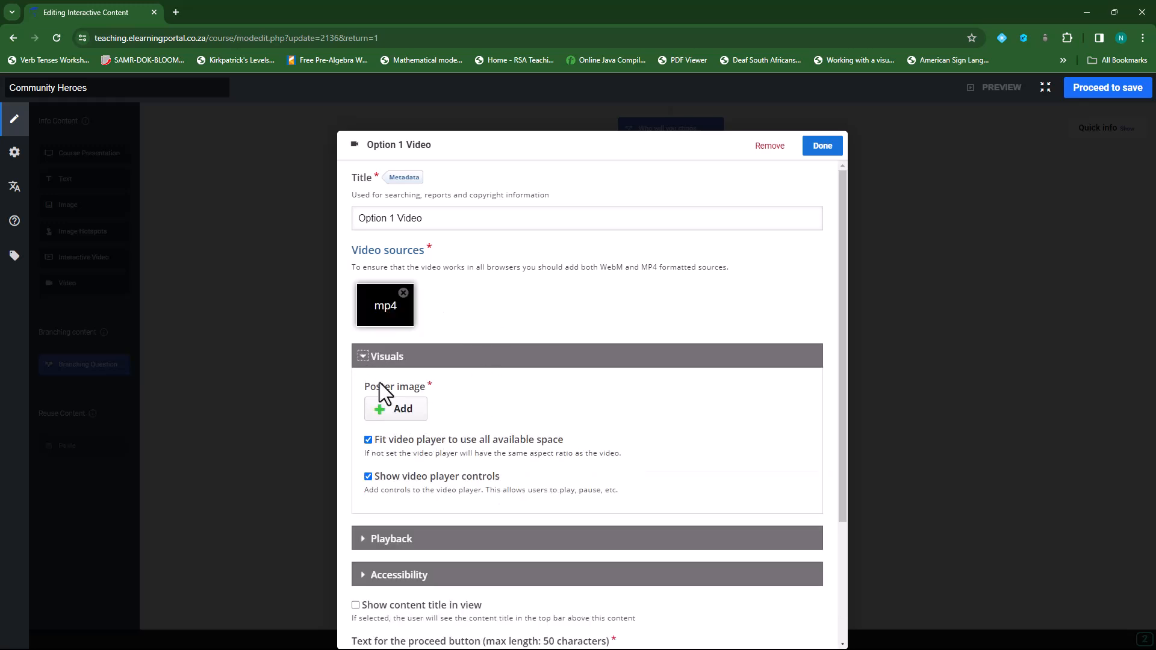
pyautogui.click(363, 357)
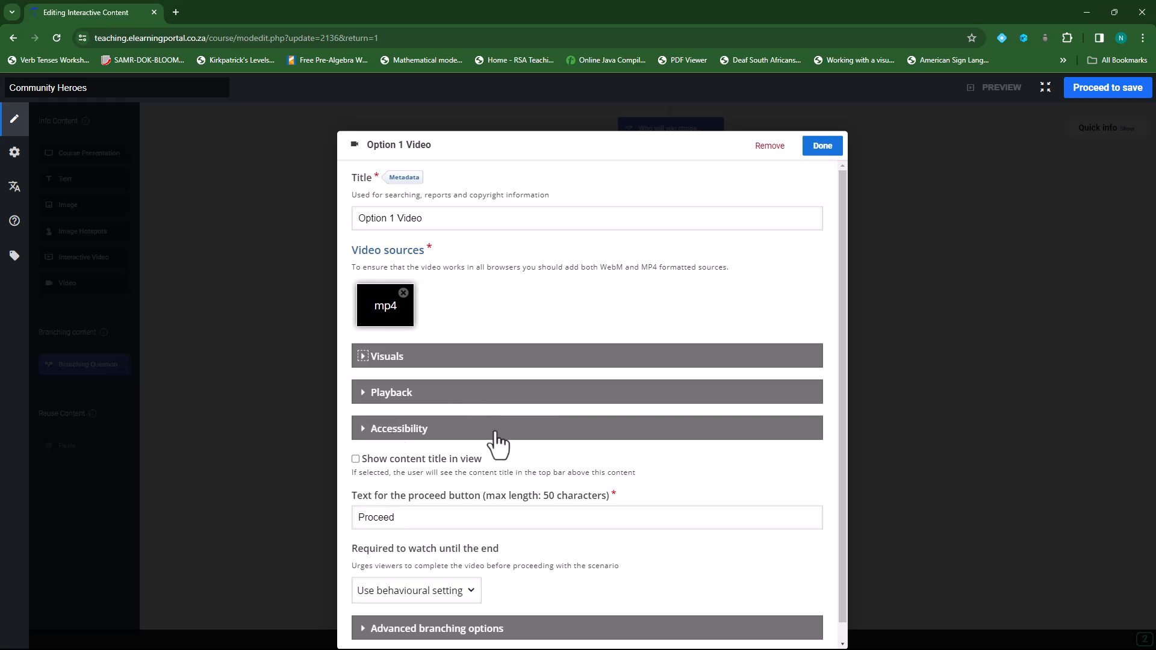
pyautogui.scroll(-1, 440, 530)
pyautogui.scroll(1, 529, 343)
pyautogui.click(822, 147)
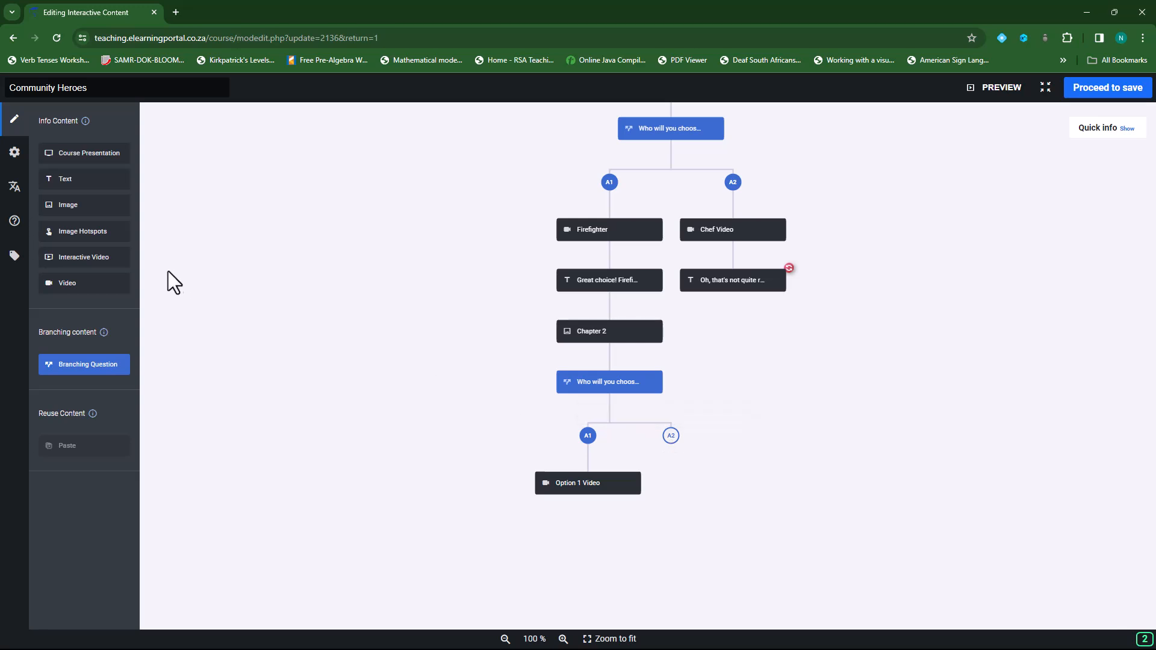
# Add a Video content under alternative A2 of the Chapter 2 question and title it "Option 2 Video".
pyautogui.click(91, 283)
pyautogui.moveTo(71, 288); pyautogui.dragTo(680, 472)
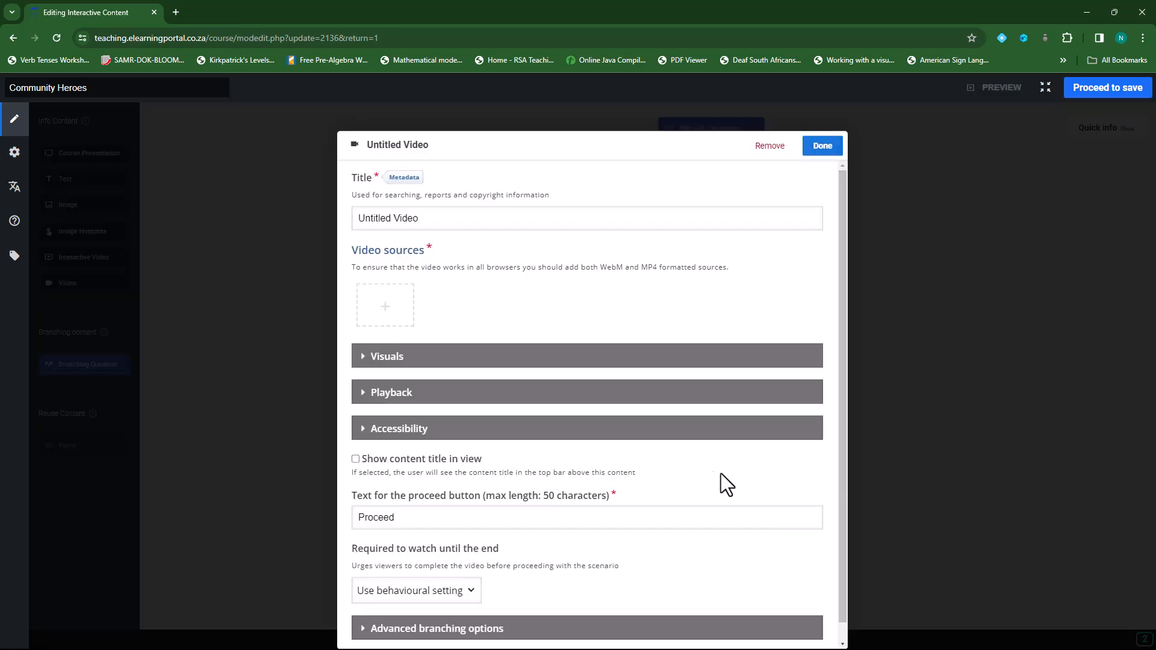
pyautogui.moveTo(429, 220); pyautogui.dragTo(359, 220)
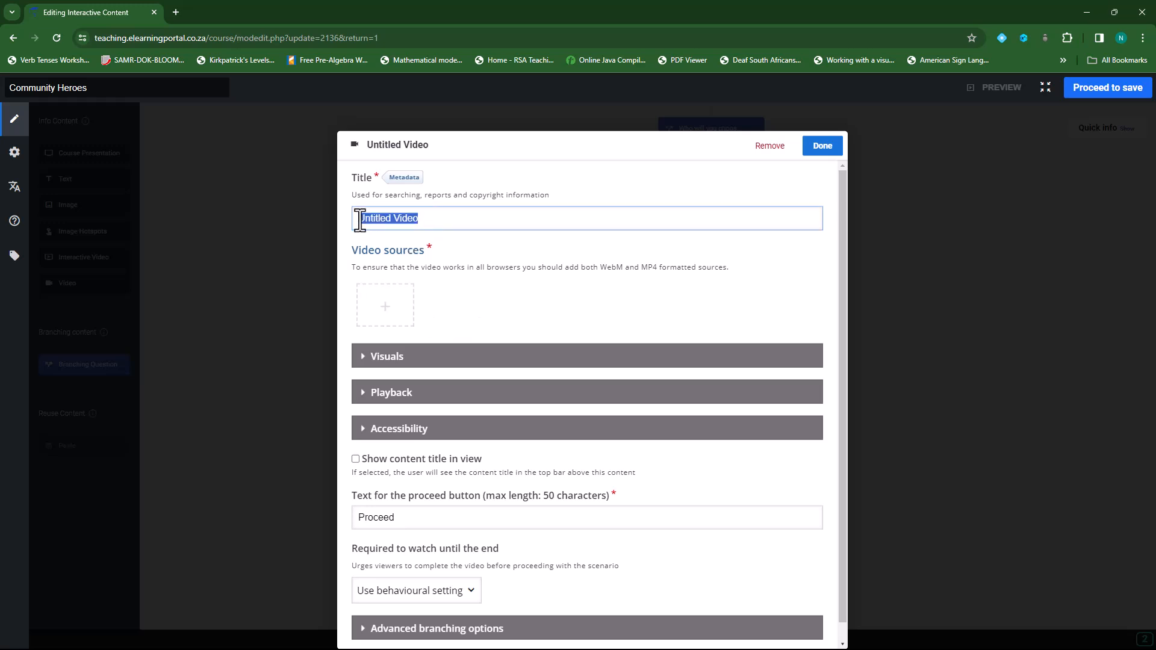
pyautogui.write('DP')
# Upload 8.mp4 from the videos folder as the source of the Option 2 video.
pyautogui.click(413, 311)
pyautogui.click(425, 361)
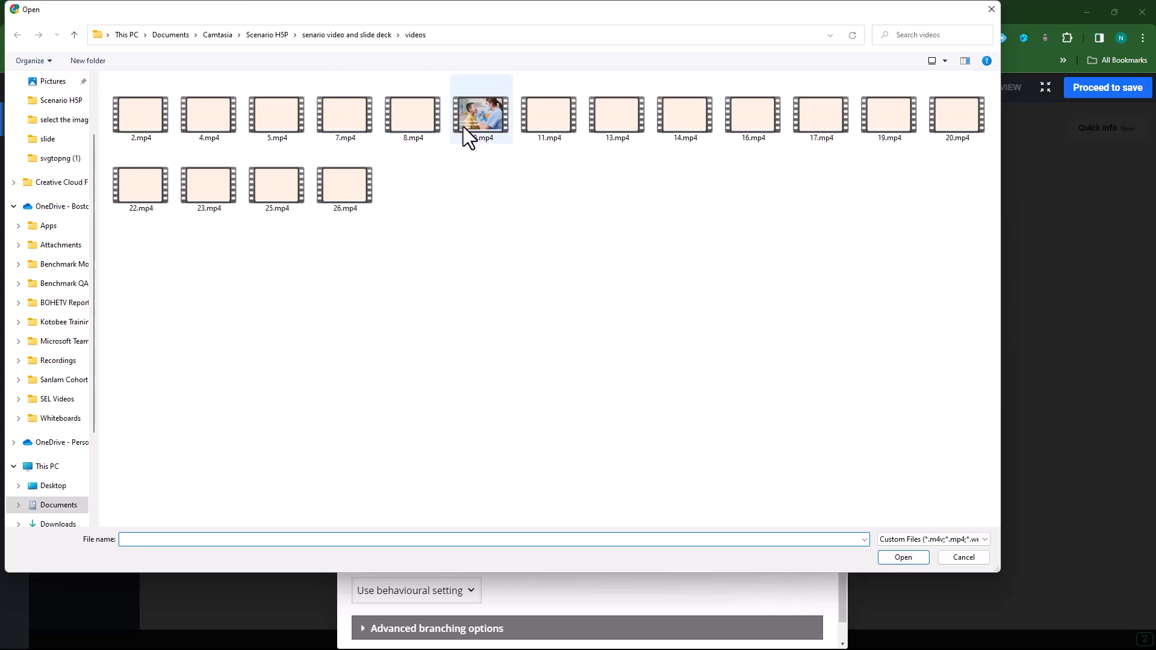
pyautogui.click(484, 120)
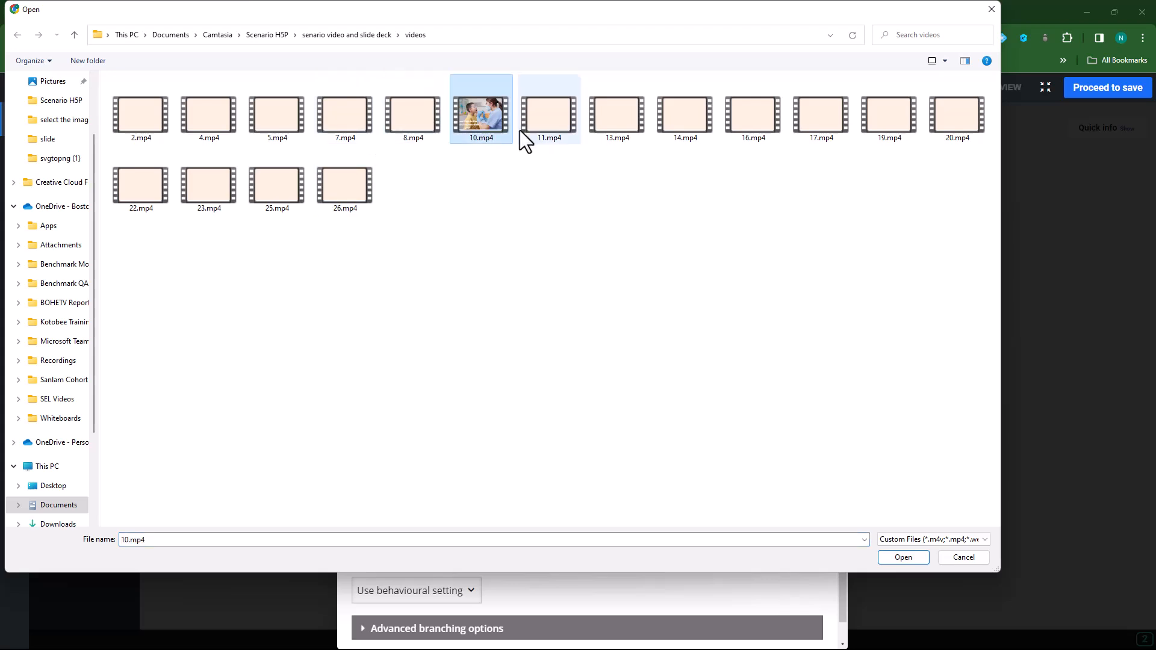
pyautogui.click(414, 119)
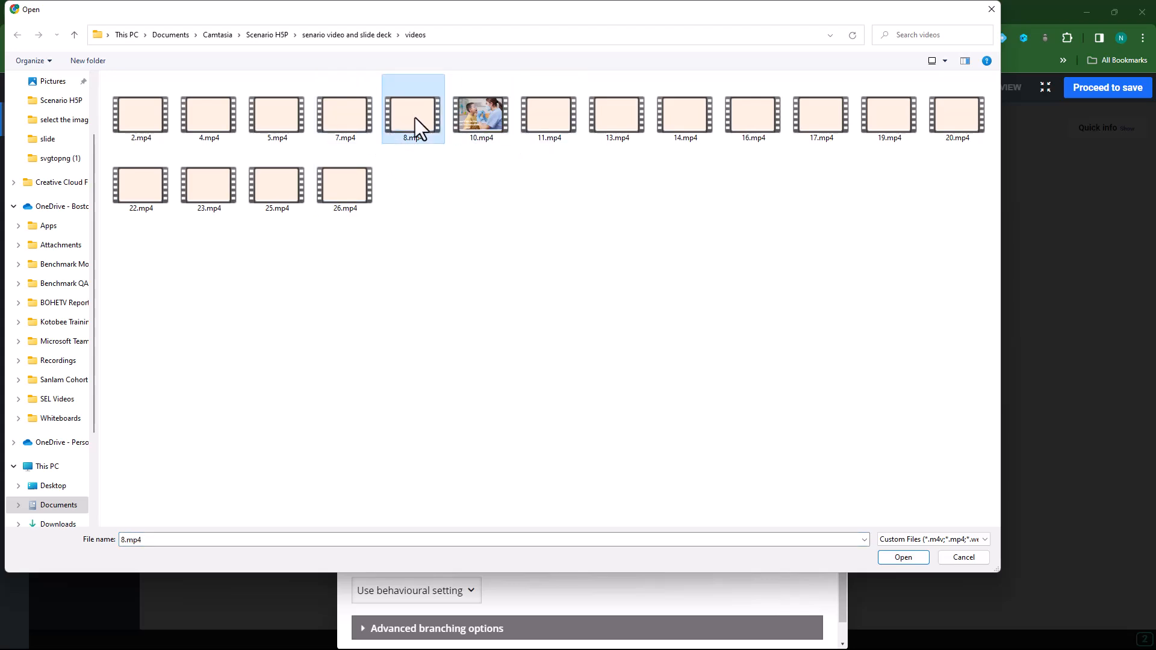
pyautogui.click(909, 558)
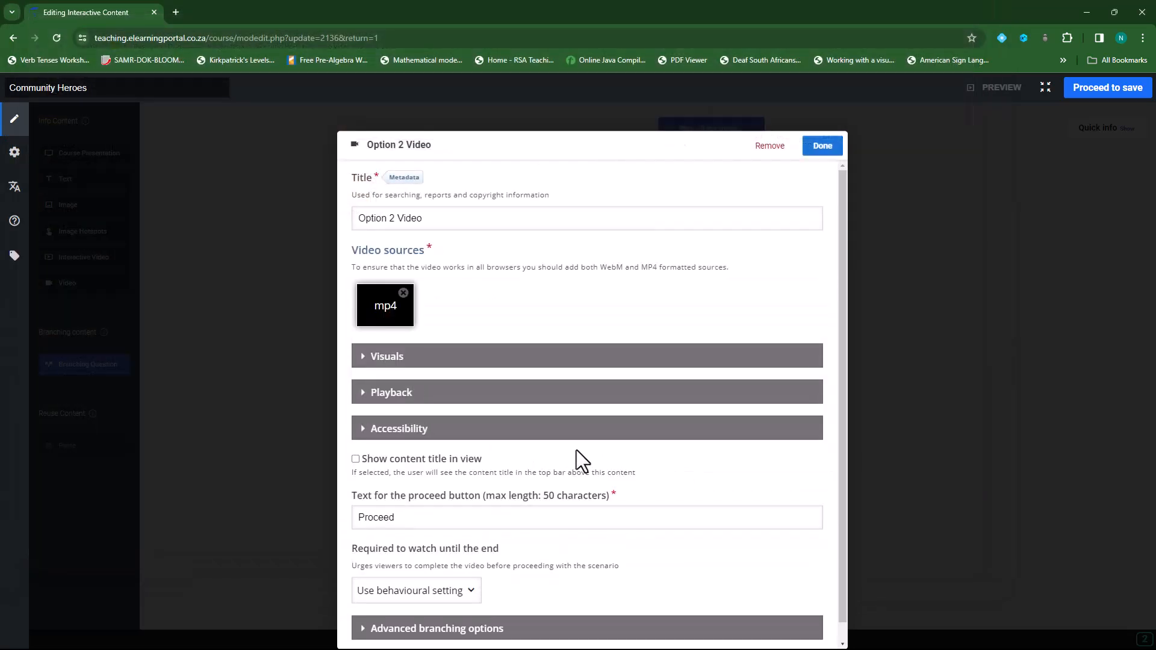
# Finish editing the Option 2 video and remove the uploaded mp4 source from the Option 1 video.
pyautogui.click(822, 147)
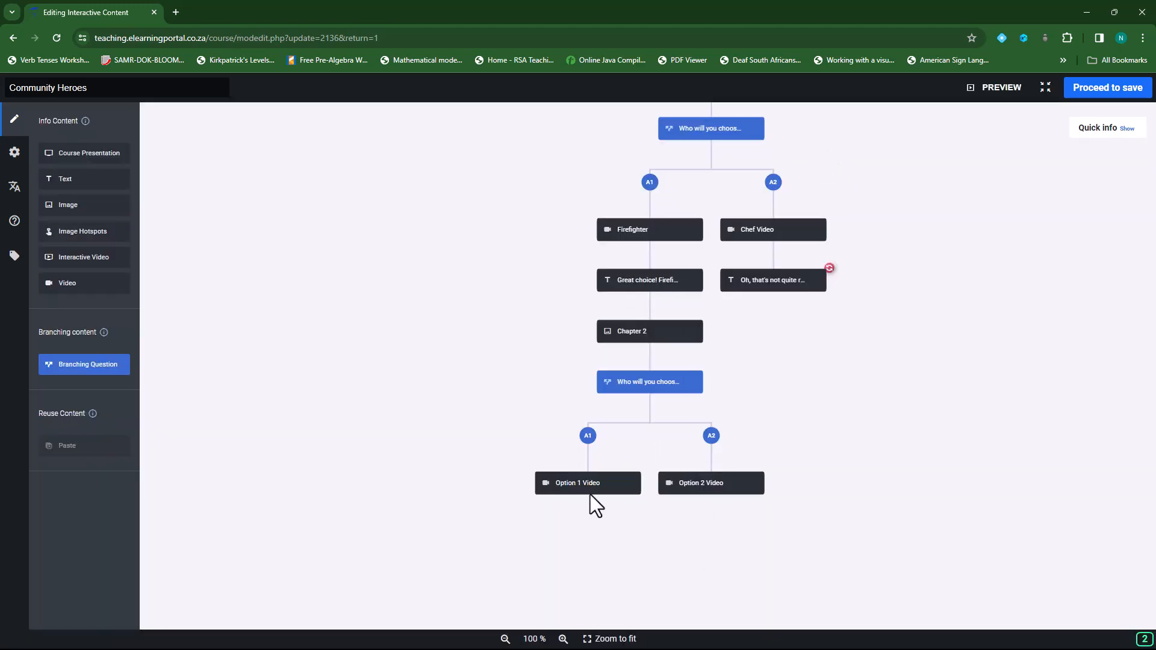
pyautogui.click(630, 483)
pyautogui.click(657, 541)
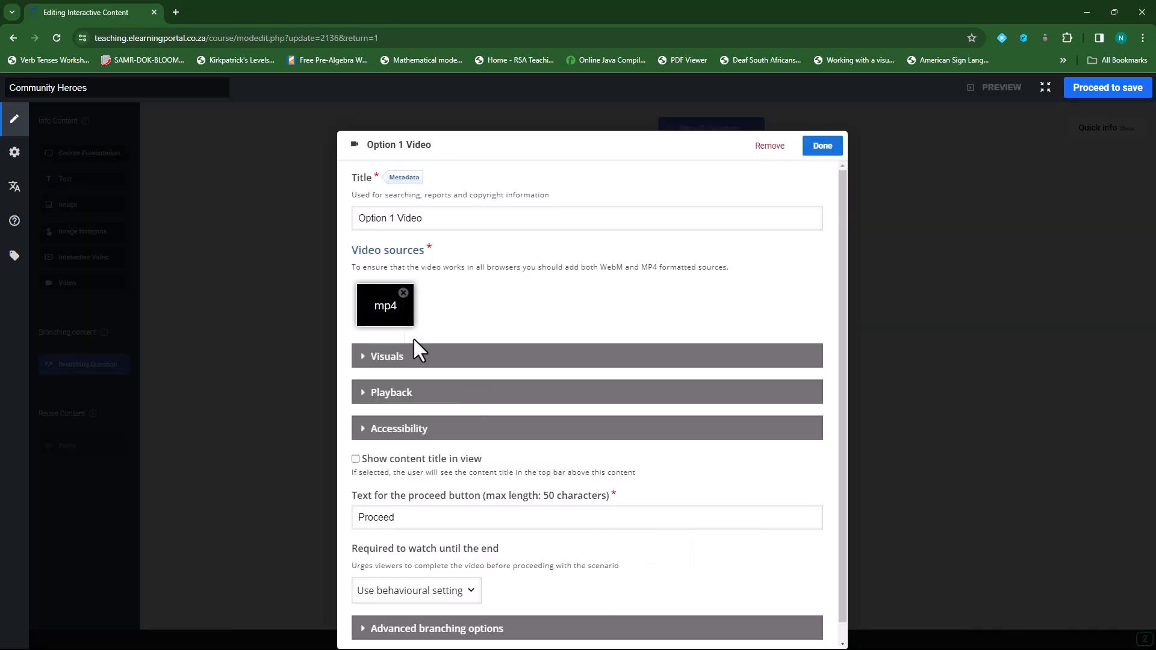
pyautogui.click(404, 293)
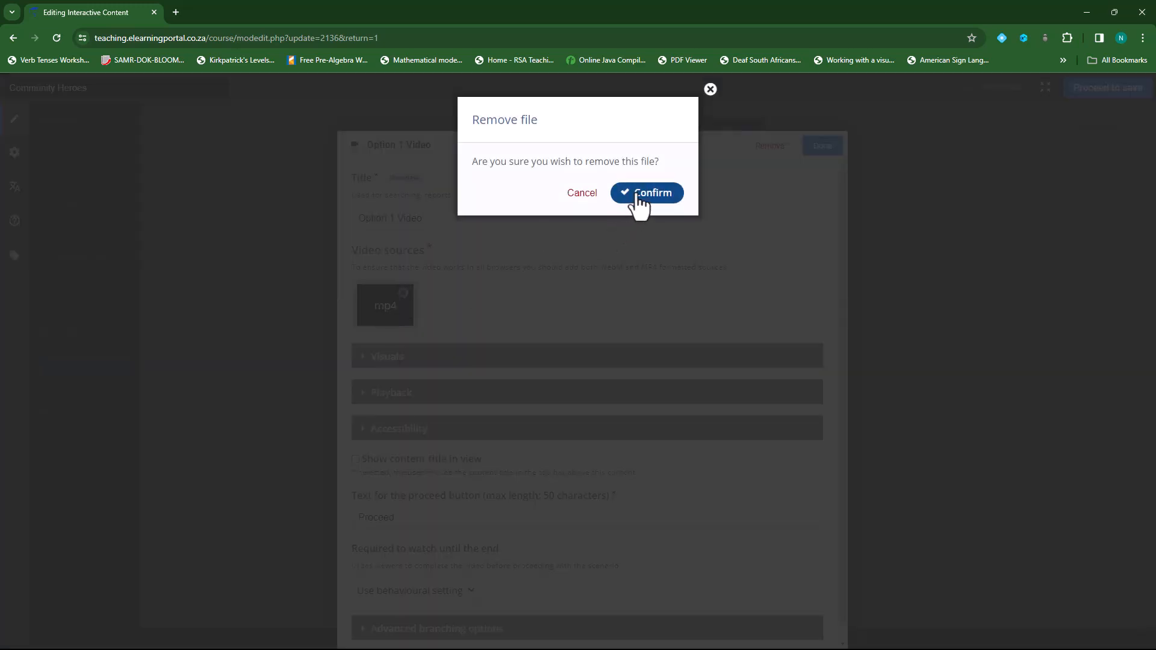
pyautogui.click(637, 194)
# Upload 7.mp4 from the videos folder as the new source of the Option 1 video and finish editing it.
pyautogui.click(401, 313)
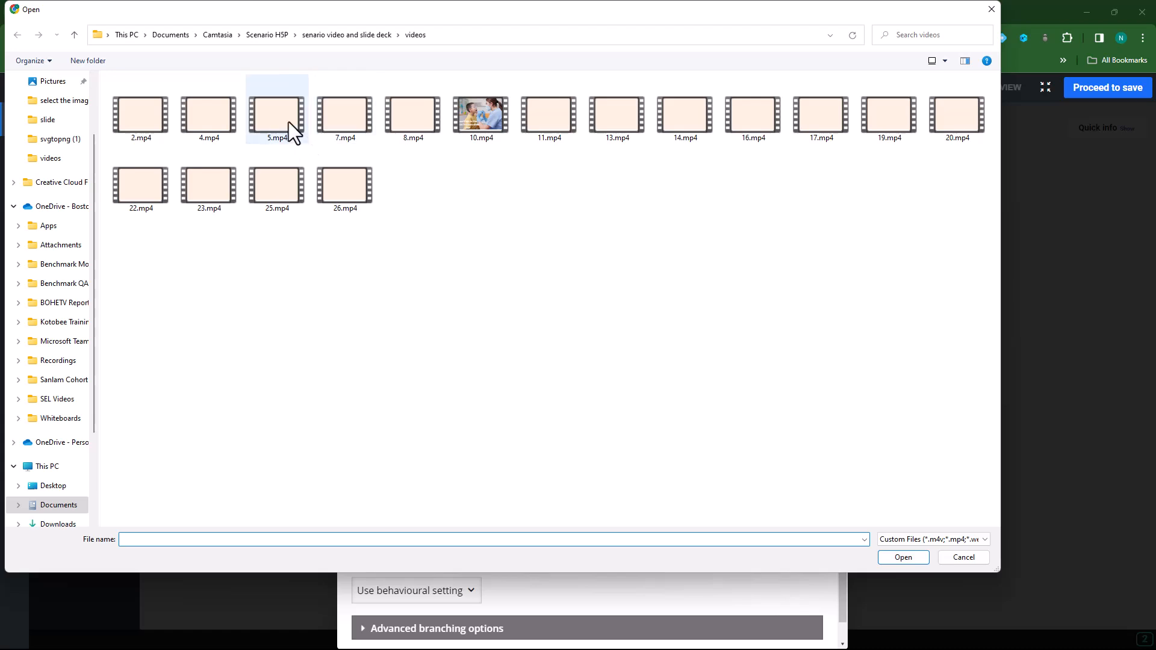
pyautogui.click(342, 121)
pyautogui.click(897, 559)
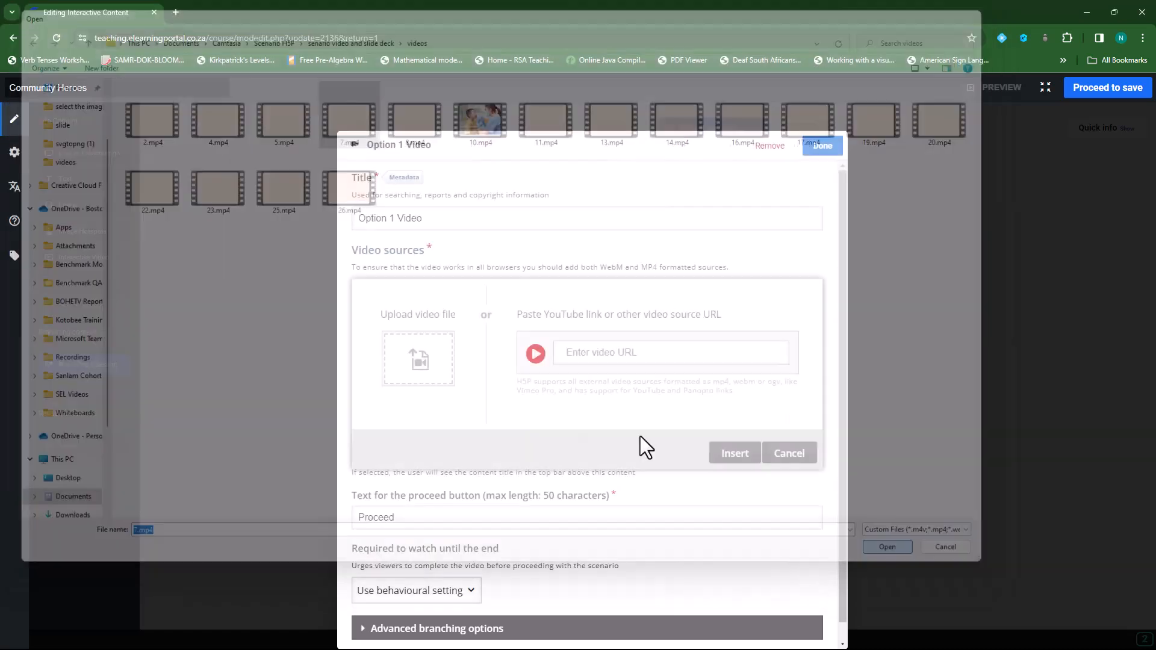
pyautogui.click(825, 145)
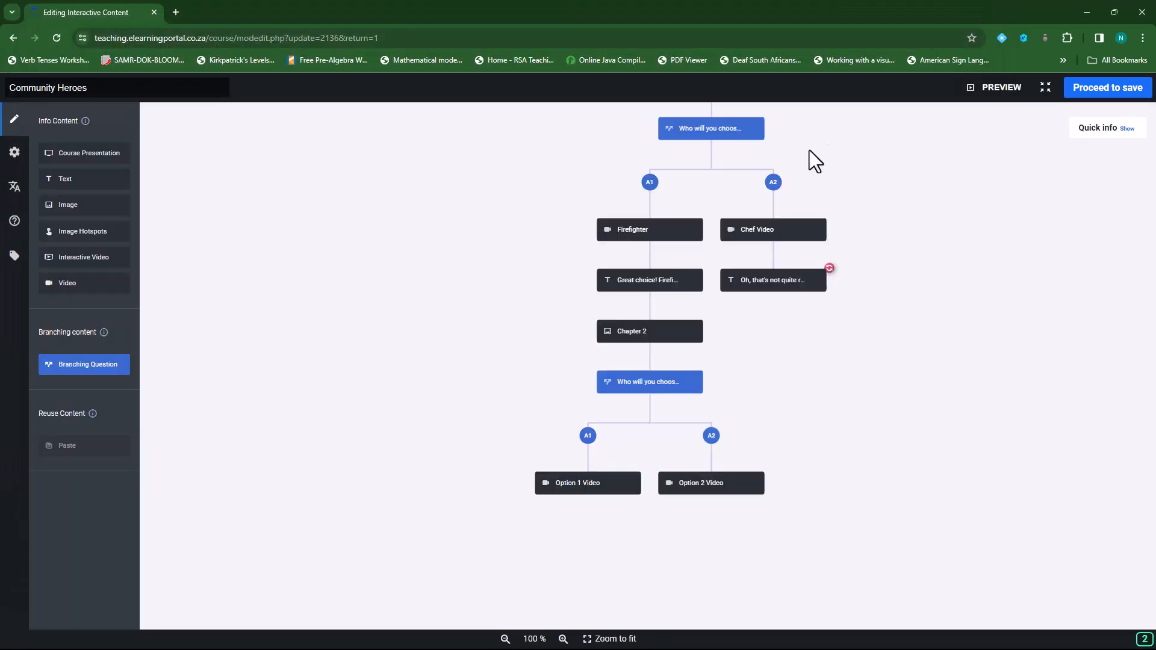
# Preview the scenario from the beginning, advancing to the Chapter 1 branching question.
pyautogui.click(1000, 88)
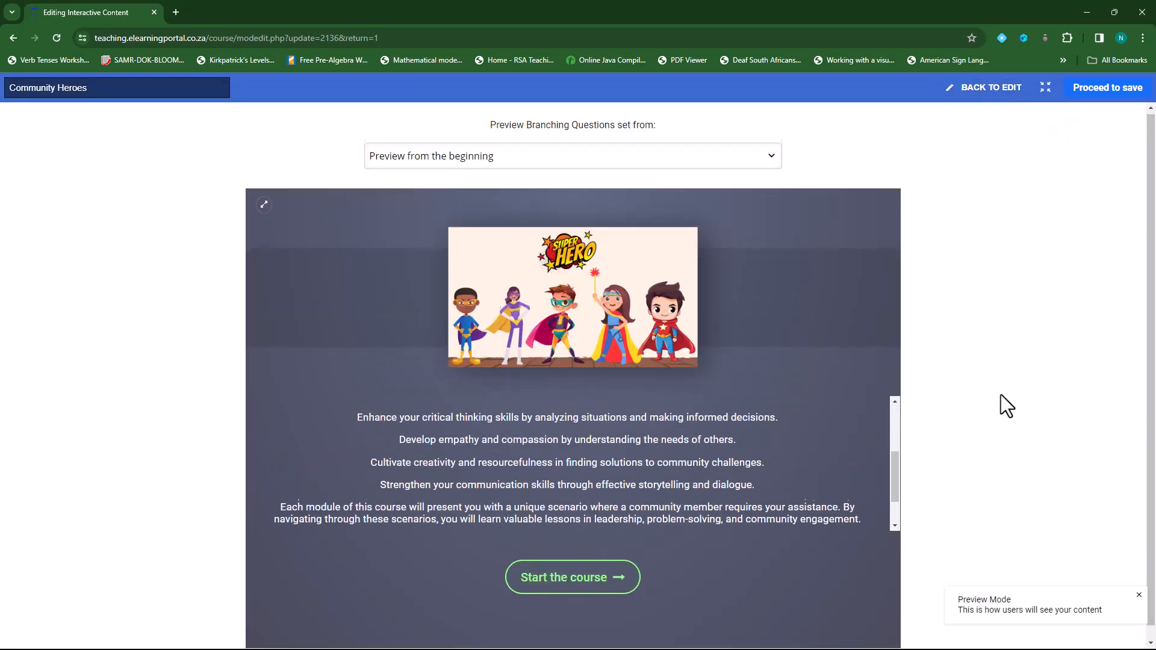
pyautogui.click(605, 570)
pyautogui.click(843, 217)
pyautogui.click(850, 221)
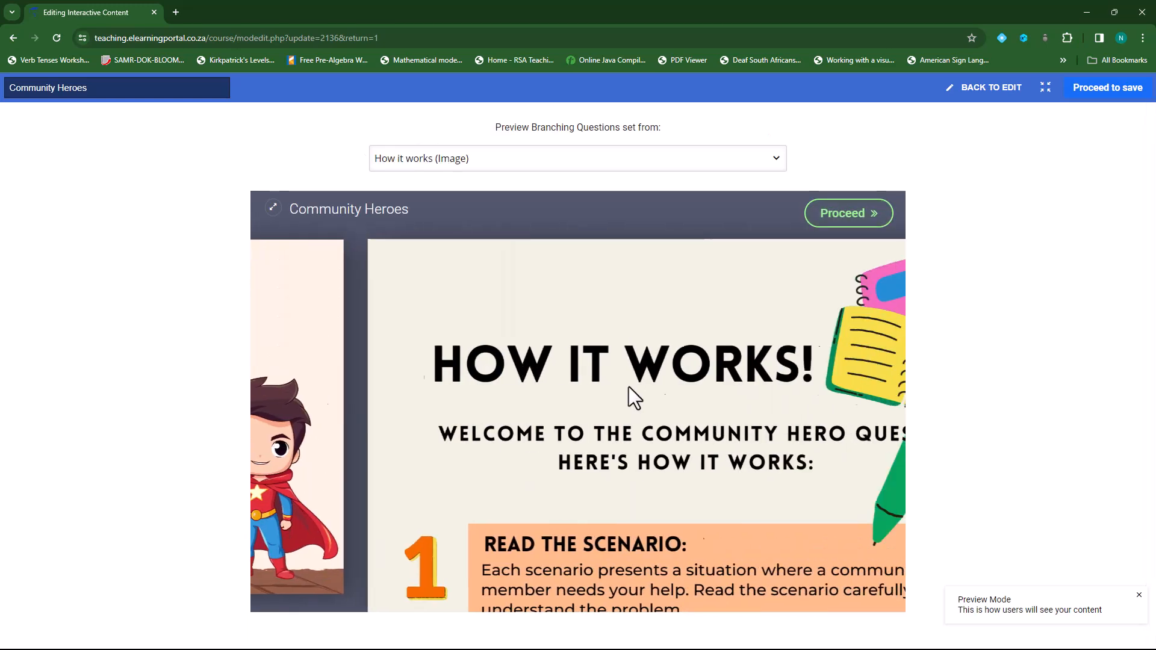
pyautogui.click(849, 222)
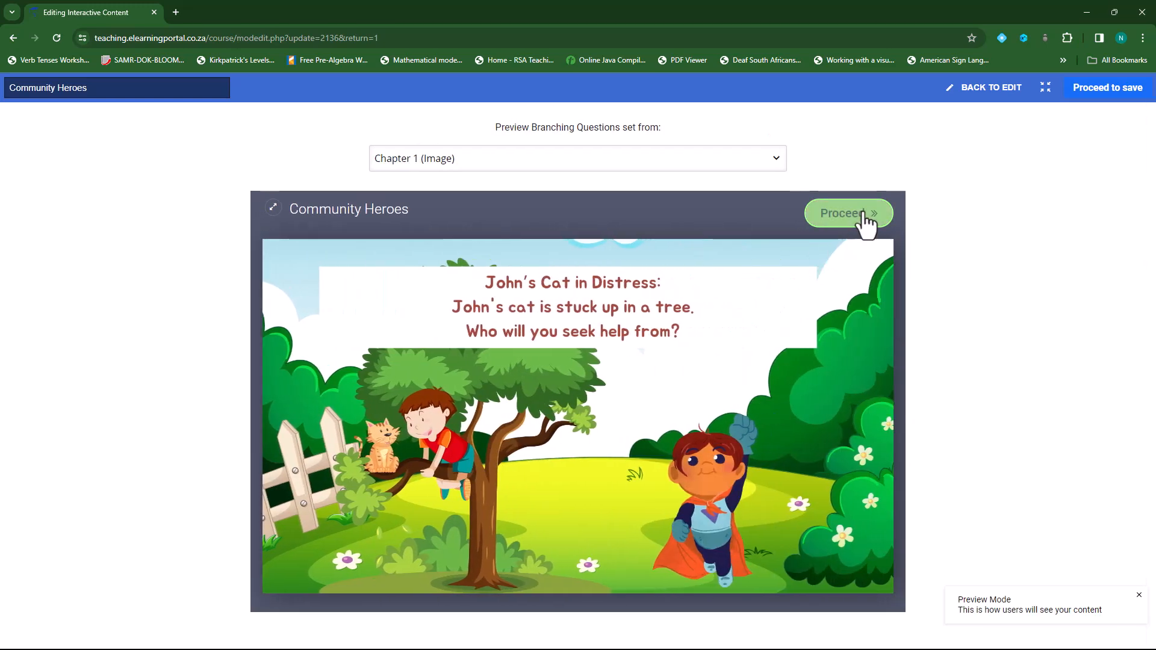
pyautogui.click(865, 220)
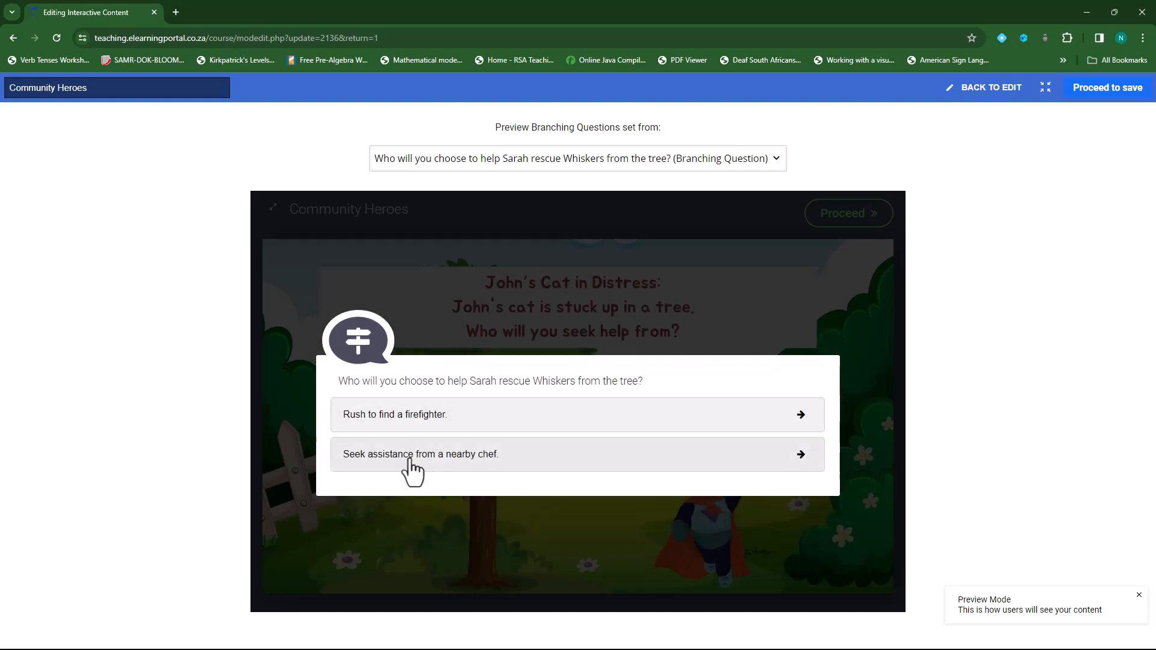
# Choose the answer "Rush to find a firefighter." in the preview and proceed to the Chapter 2 branching question.
pyautogui.click(406, 421)
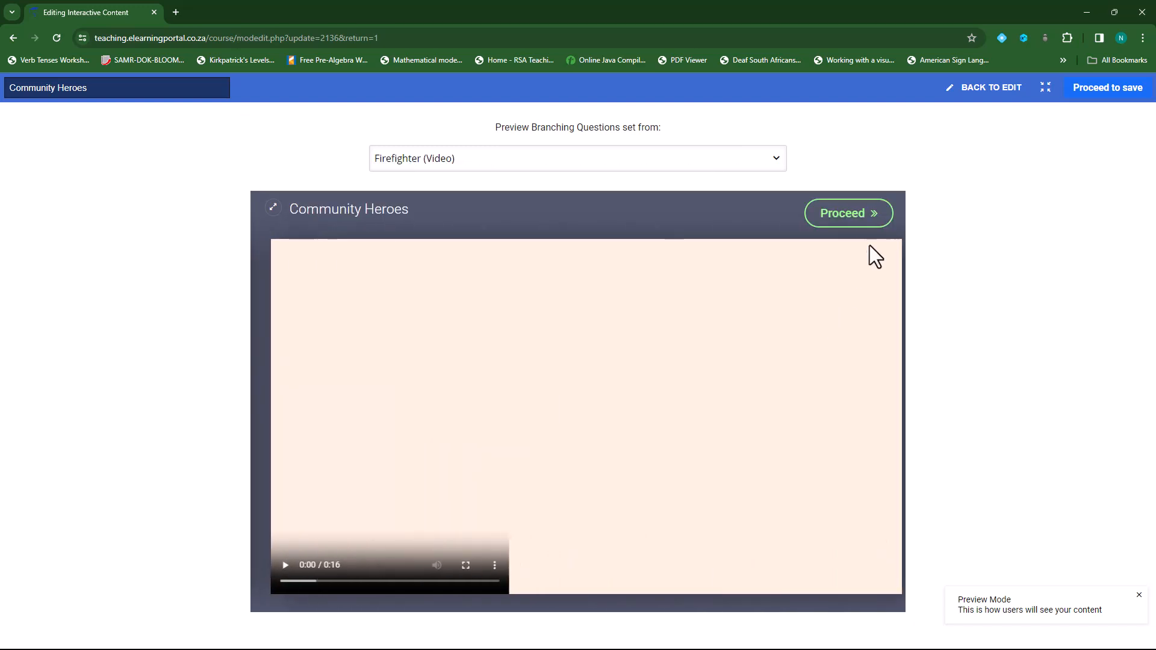
pyautogui.click(865, 221)
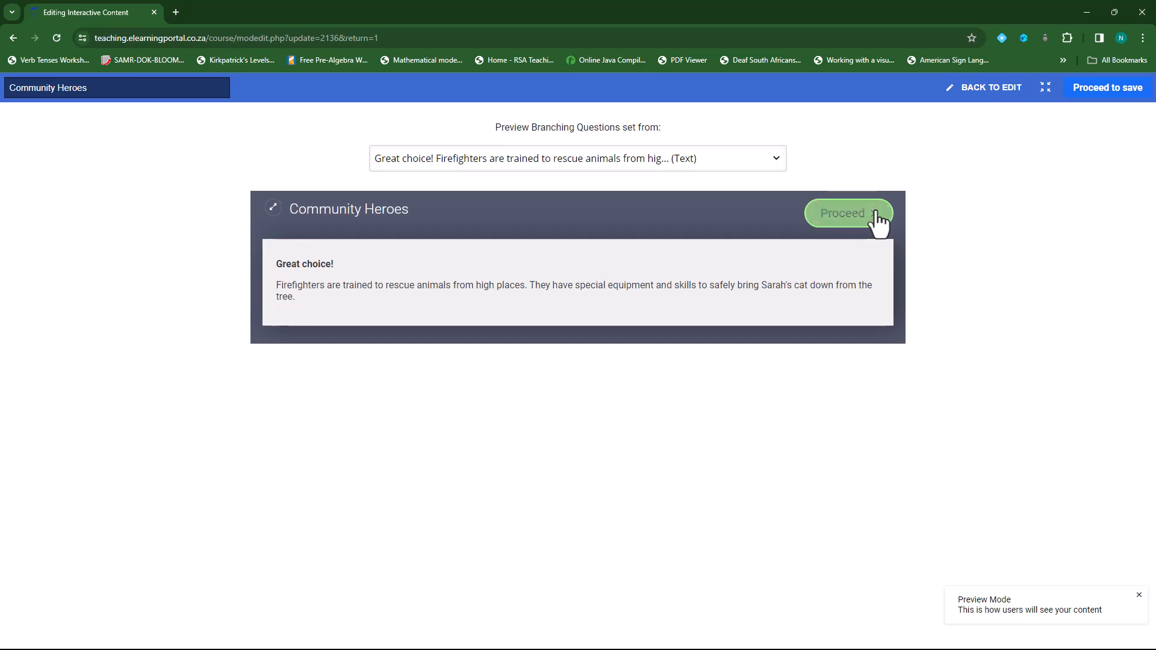
pyautogui.click(873, 220)
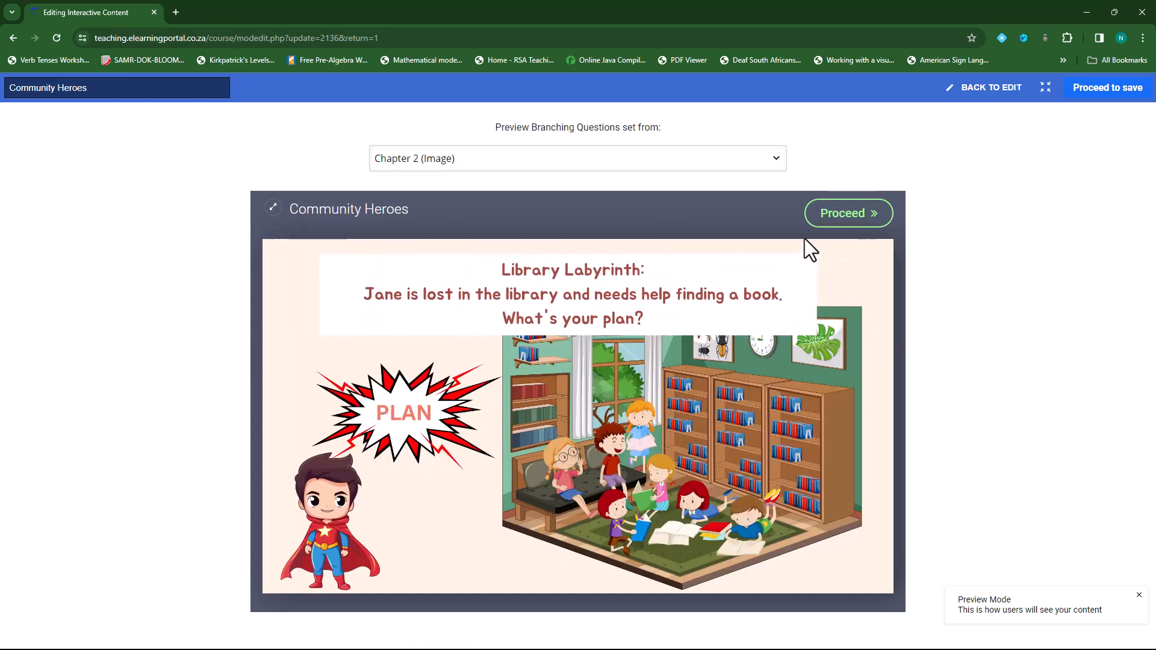
pyautogui.click(844, 224)
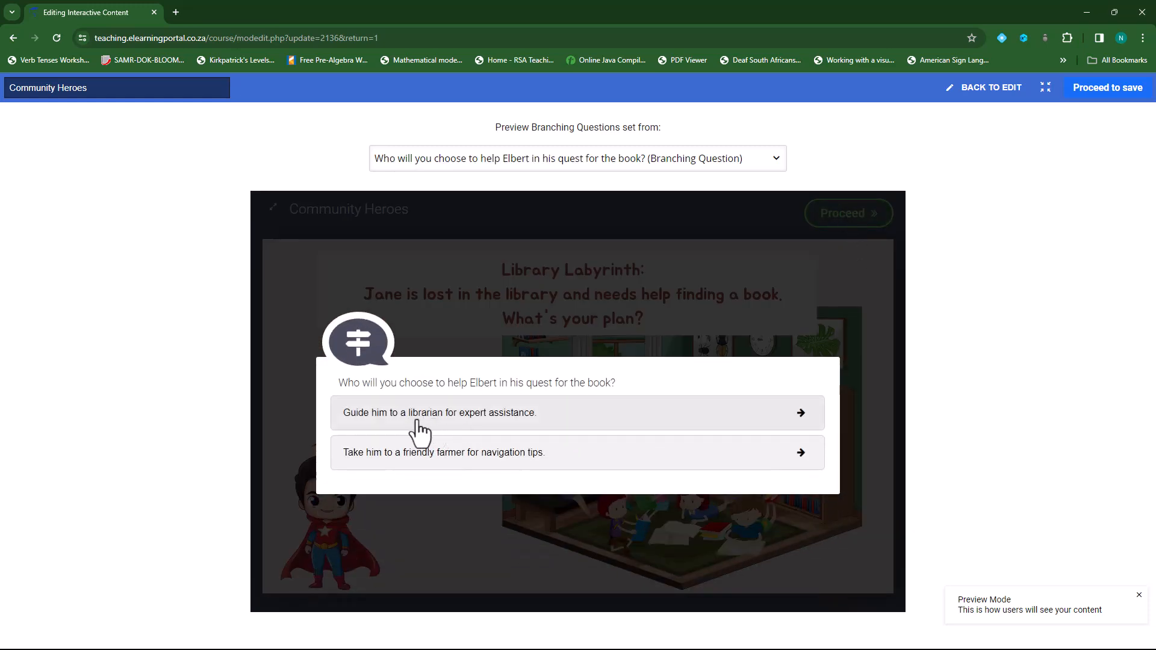
# Check the librarian and farmer answer videos of the Chapter 2 question in the preview, and return to editing.
pyautogui.click(462, 426)
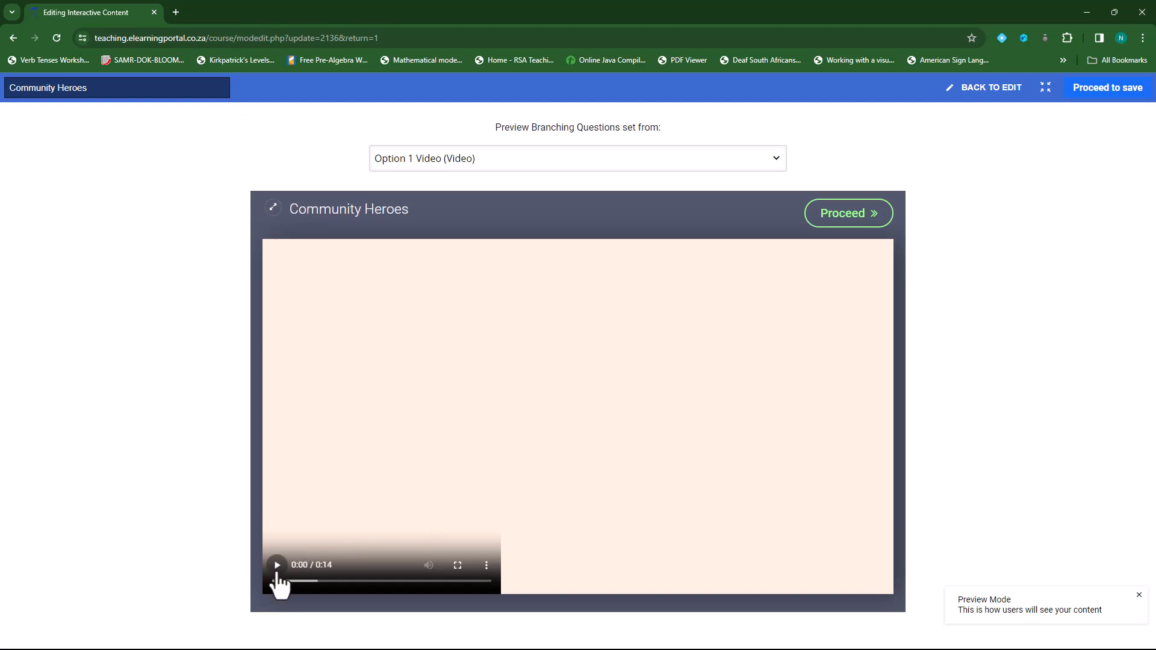
pyautogui.click(278, 566)
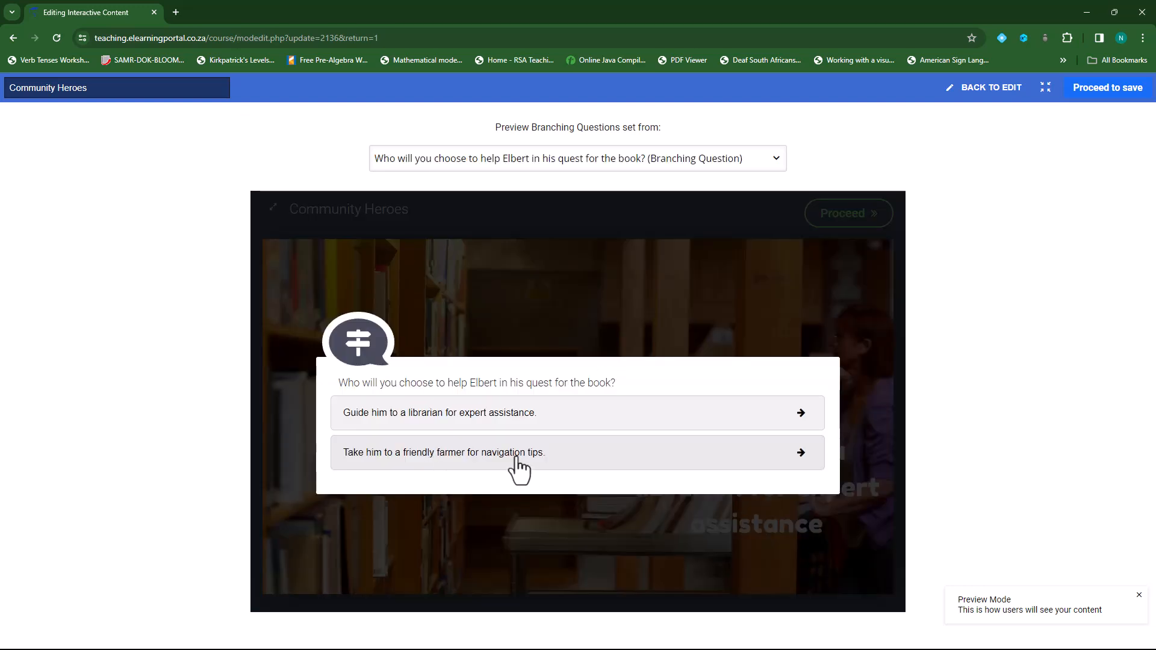
pyautogui.click(452, 457)
pyautogui.click(277, 564)
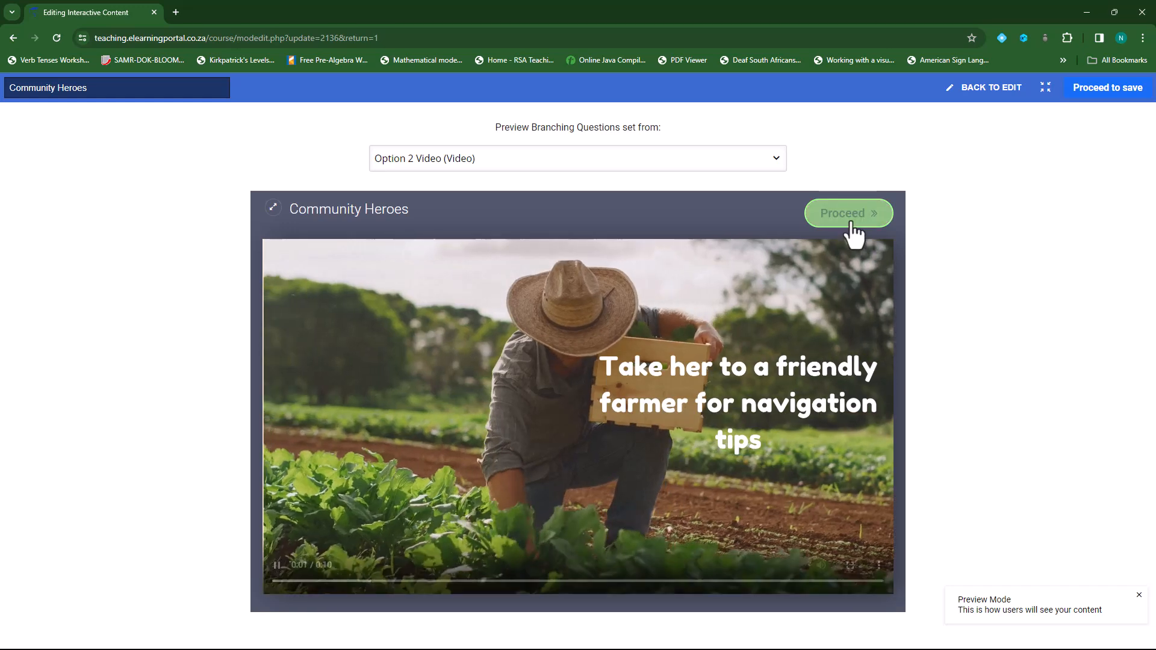
pyautogui.click(855, 220)
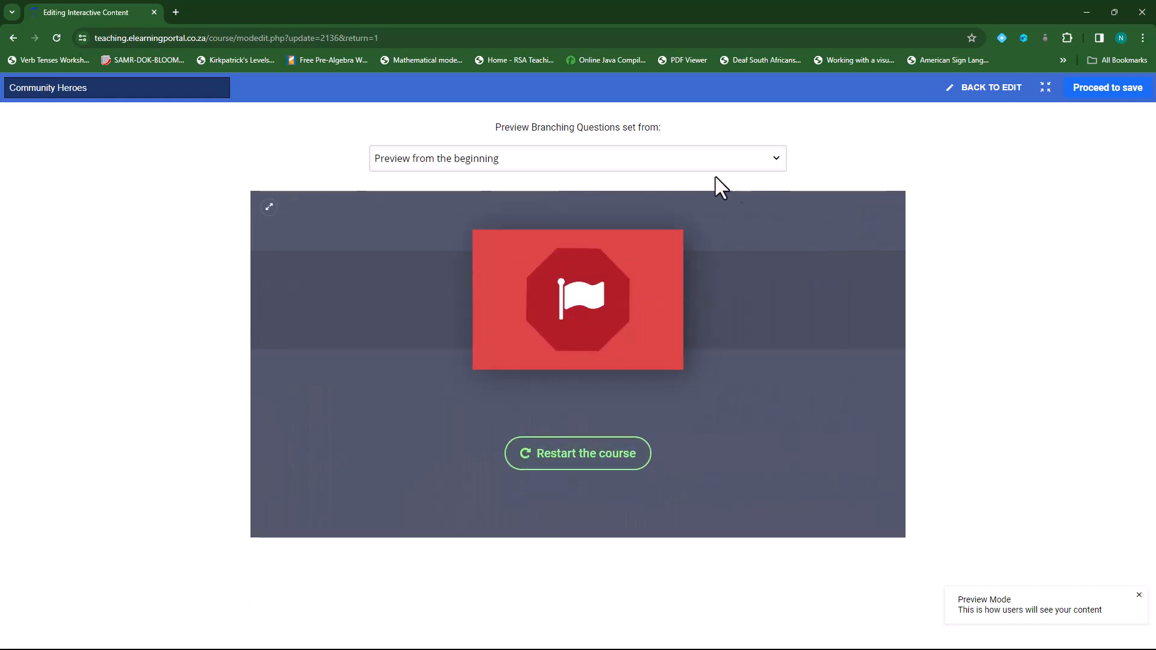
pyautogui.click(991, 89)
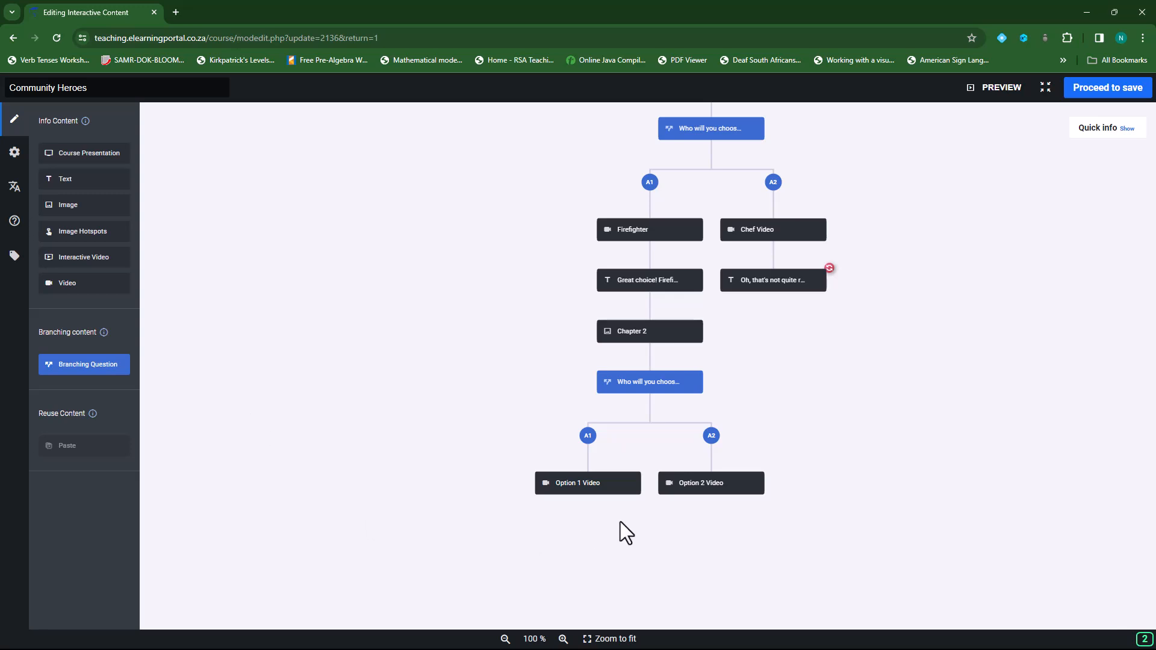
# Add a Text content below Option 1 Video and title it "Option 1 Text".
pyautogui.moveTo(106, 180); pyautogui.dragTo(526, 515)
pyautogui.moveTo(590, 514); pyautogui.dragTo(592, 517)
pyautogui.moveTo(413, 219); pyautogui.dragTo(353, 222)
pyautogui.write('Option ')
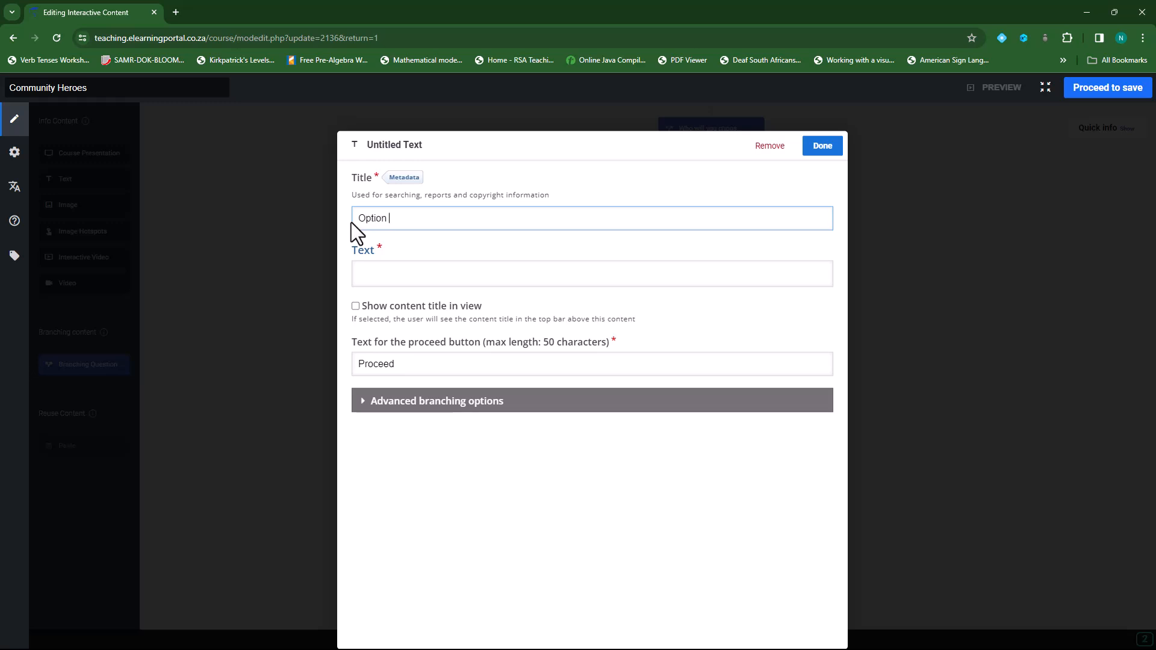
pyautogui.write('1 Text')
pyautogui.click(422, 275)
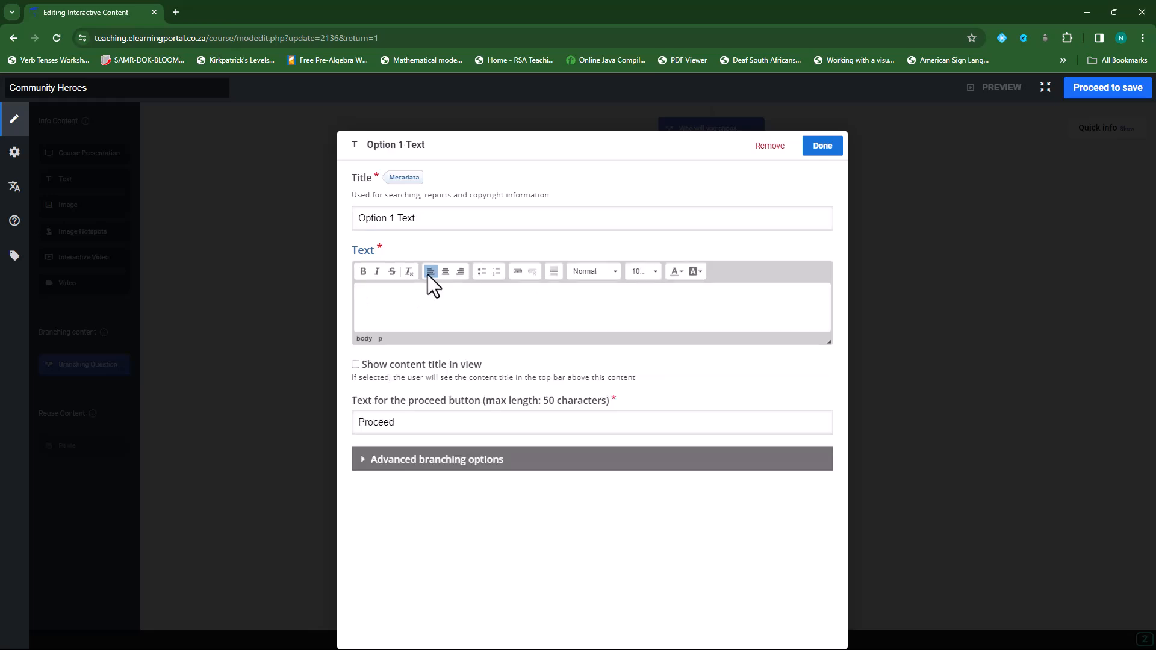
# Switch to Scenario.docx in Word and copy the Chapter 2 Feedback Option 1 paragraph beginning "That's correct!".
pyautogui.hotkey('alt', 'Tab')
pyautogui.moveTo(912, 210); pyautogui.dragTo(836, 152)
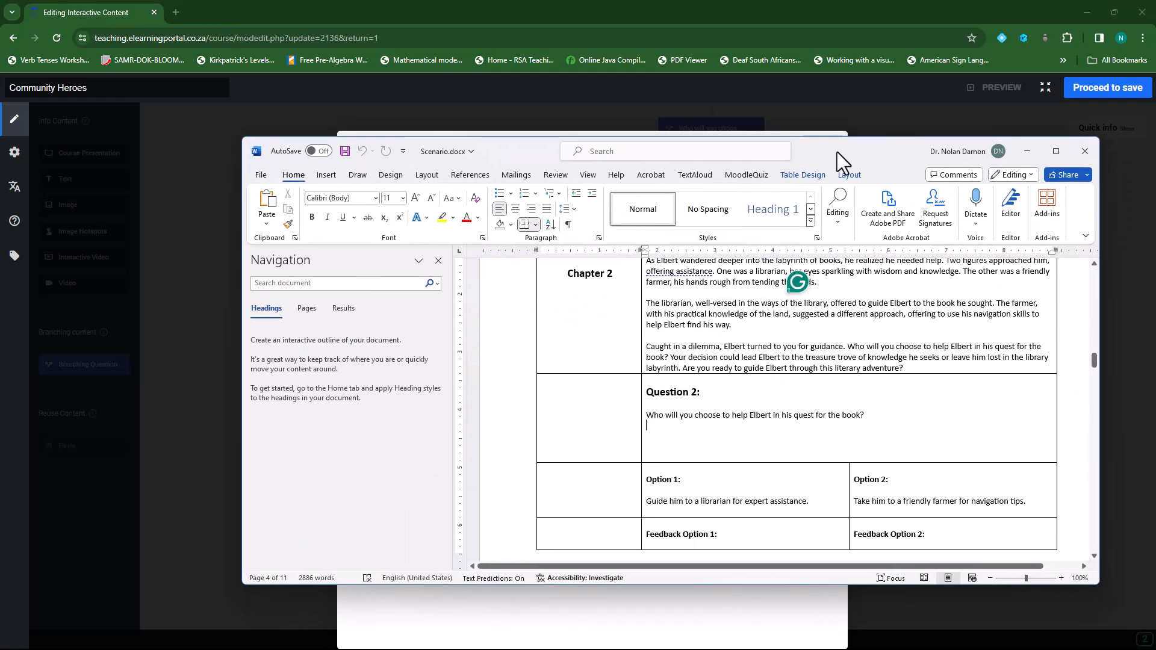
pyautogui.doubleClick(837, 152)
pyautogui.scroll(-3, 593, 418)
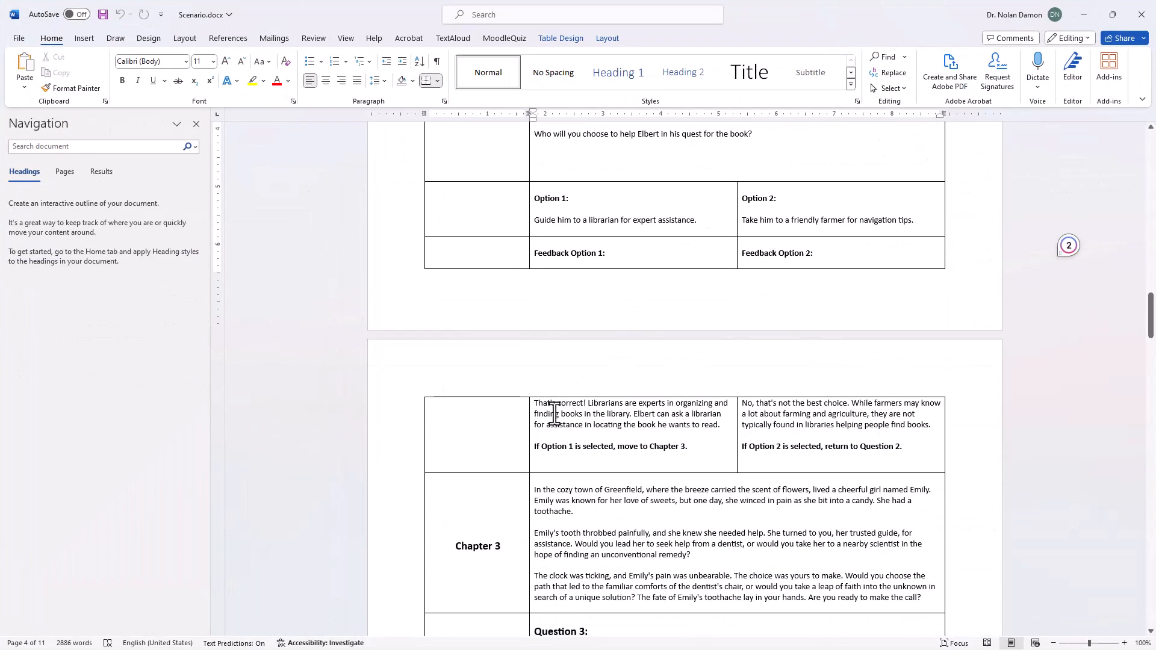
pyautogui.moveTo(534, 403); pyautogui.dragTo(724, 424)
pyautogui.hotkey('ctrl', 'c')
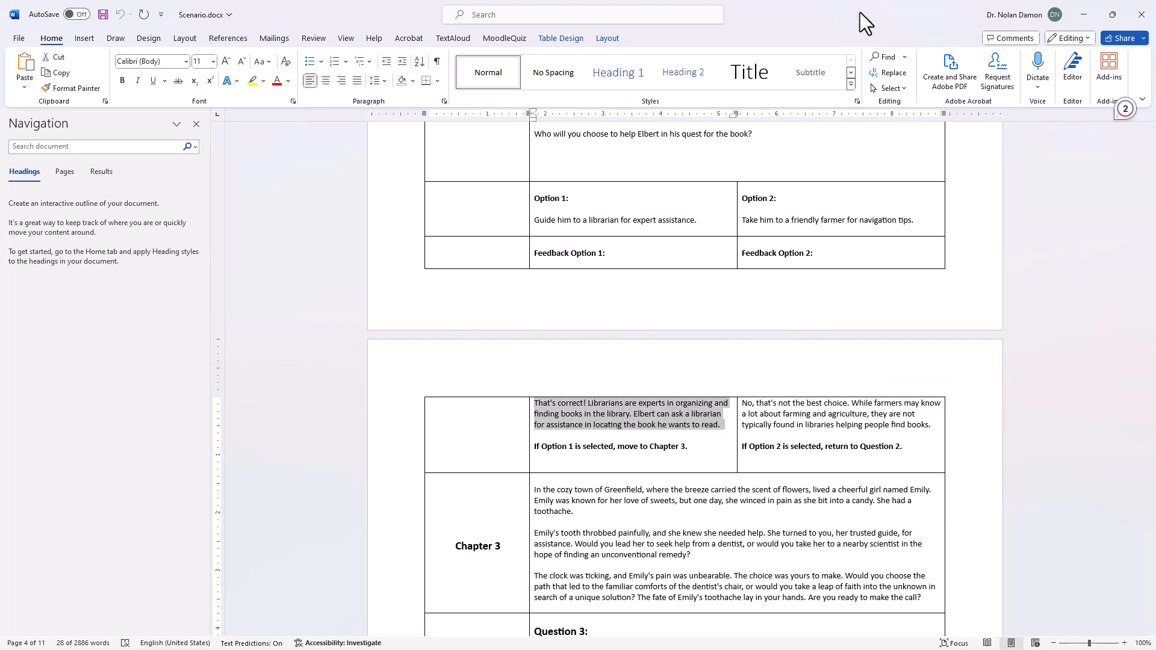
pyautogui.click(1083, 15)
# Change the title of the new Text content to "Feedback Option 1".
pyautogui.moveTo(386, 224); pyautogui.dragTo(359, 224)
pyautogui.click(359, 224)
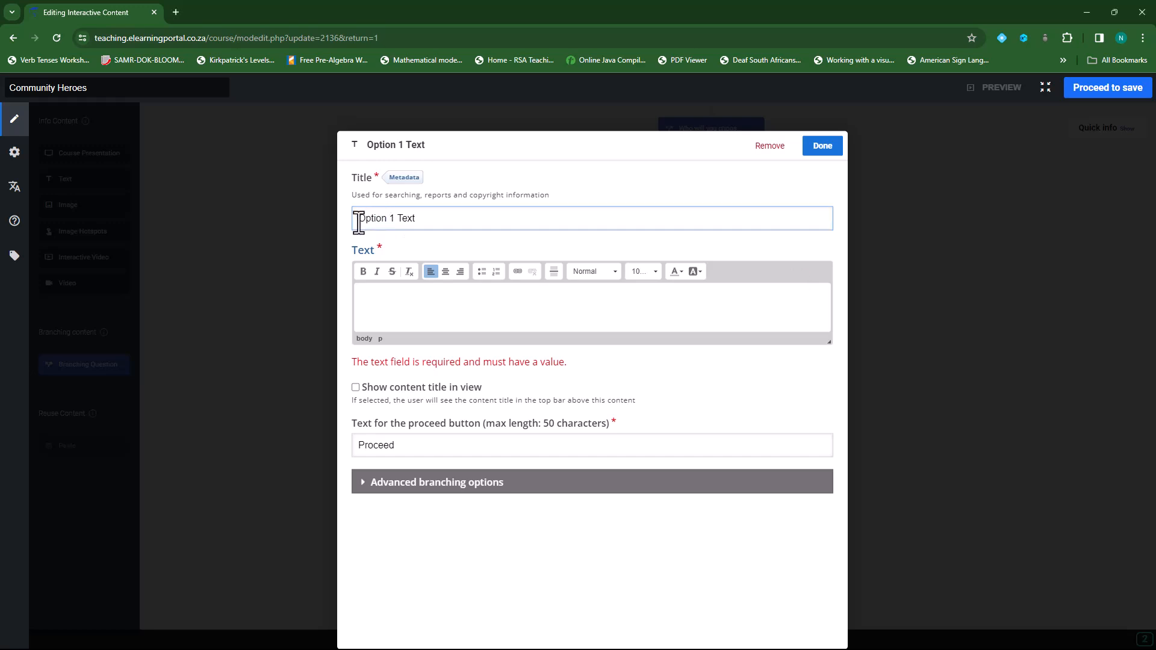
pyautogui.write('Feedback')
pyautogui.click(501, 217)
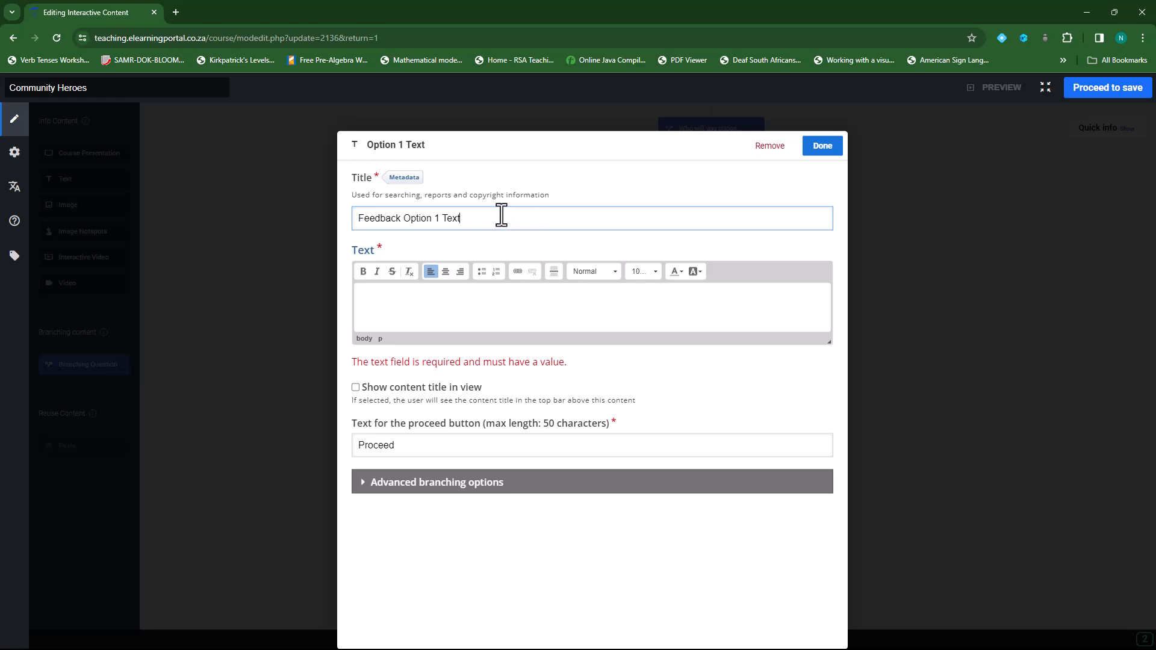
pyautogui.press('BackSpace')
pyautogui.press('BackSpace')
pyautogui.press('BackSpace')
# Paste the copied librarian feedback as the text of Feedback Option 1 and finish editing it.
pyautogui.click(467, 313)
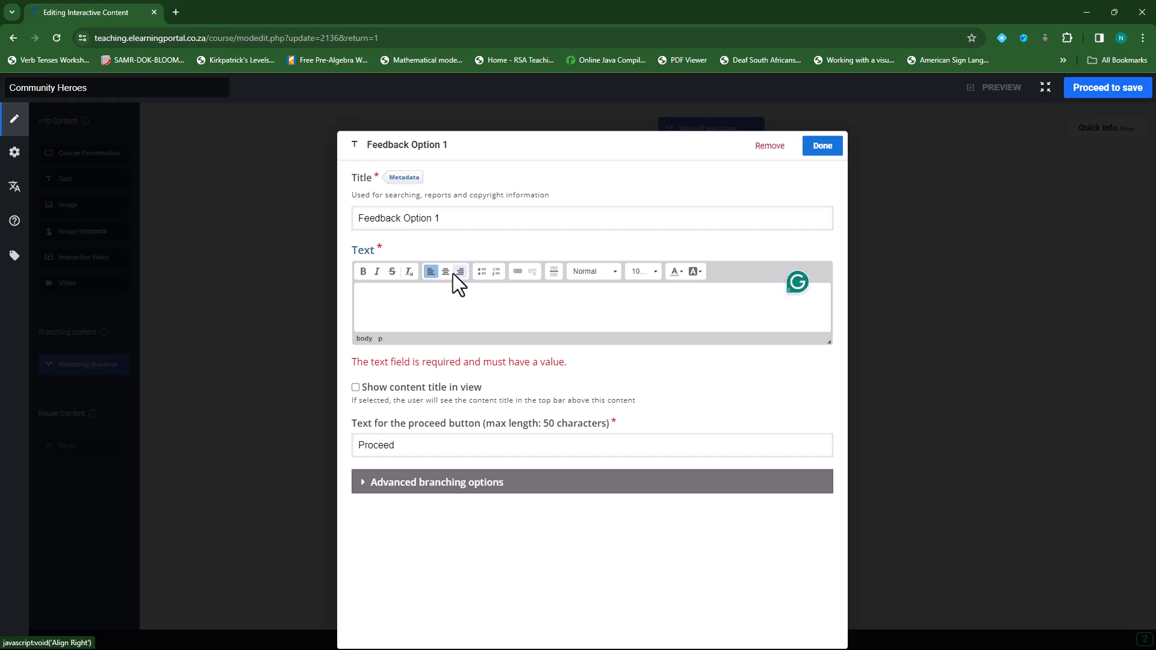
pyautogui.hotkey('ctrl', 'v')
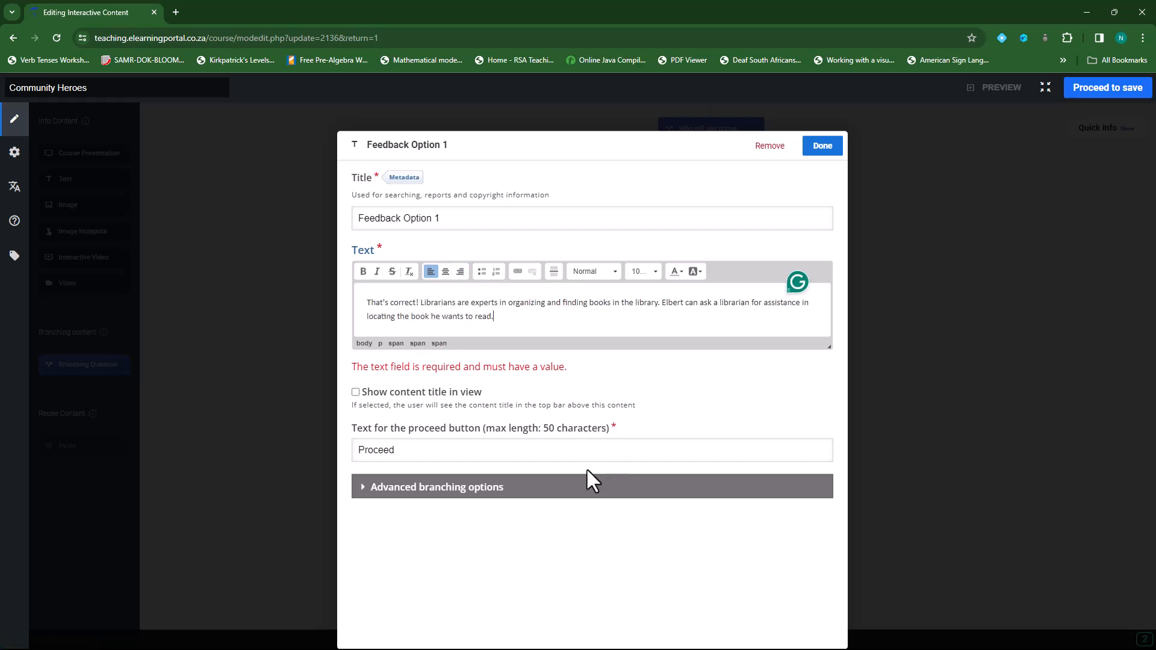
pyautogui.click(824, 147)
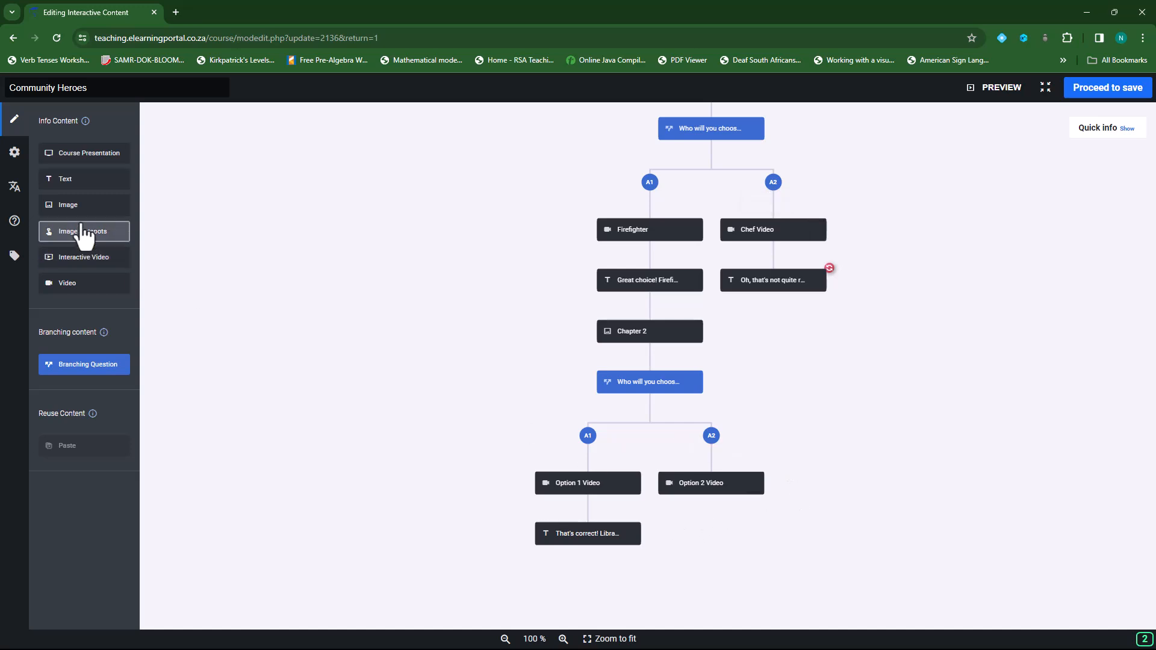
# Add a Text content below Option 2 Video and title it "Feedback Option 2".
pyautogui.moveTo(88, 183); pyautogui.dragTo(717, 524)
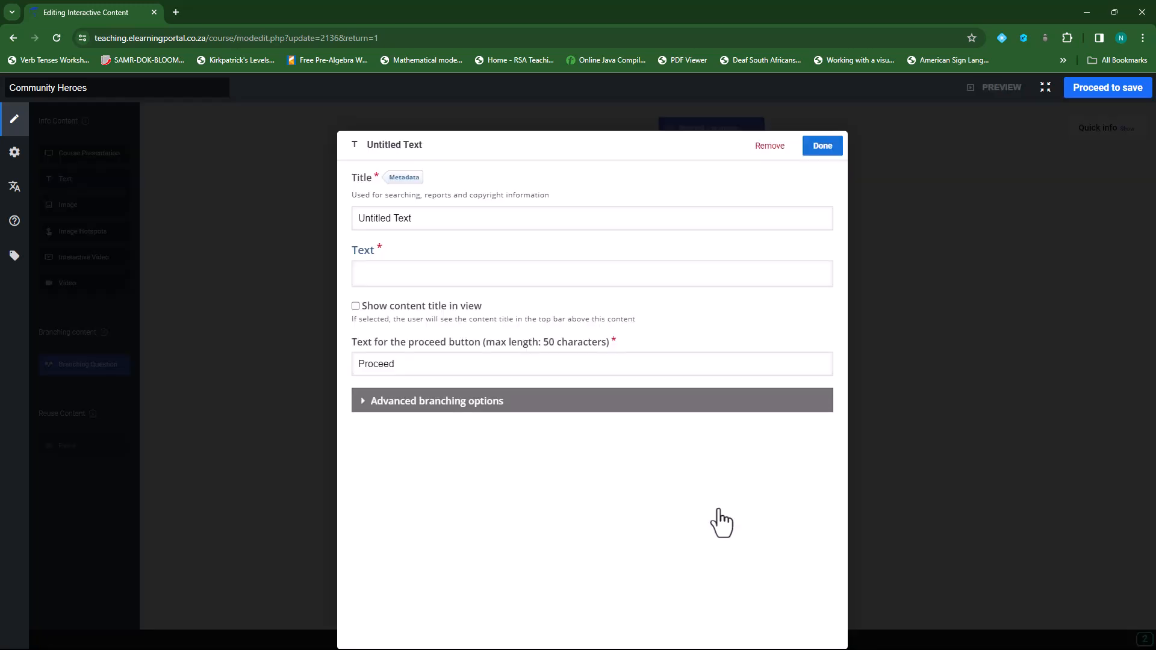
pyautogui.moveTo(416, 218); pyautogui.dragTo(356, 218)
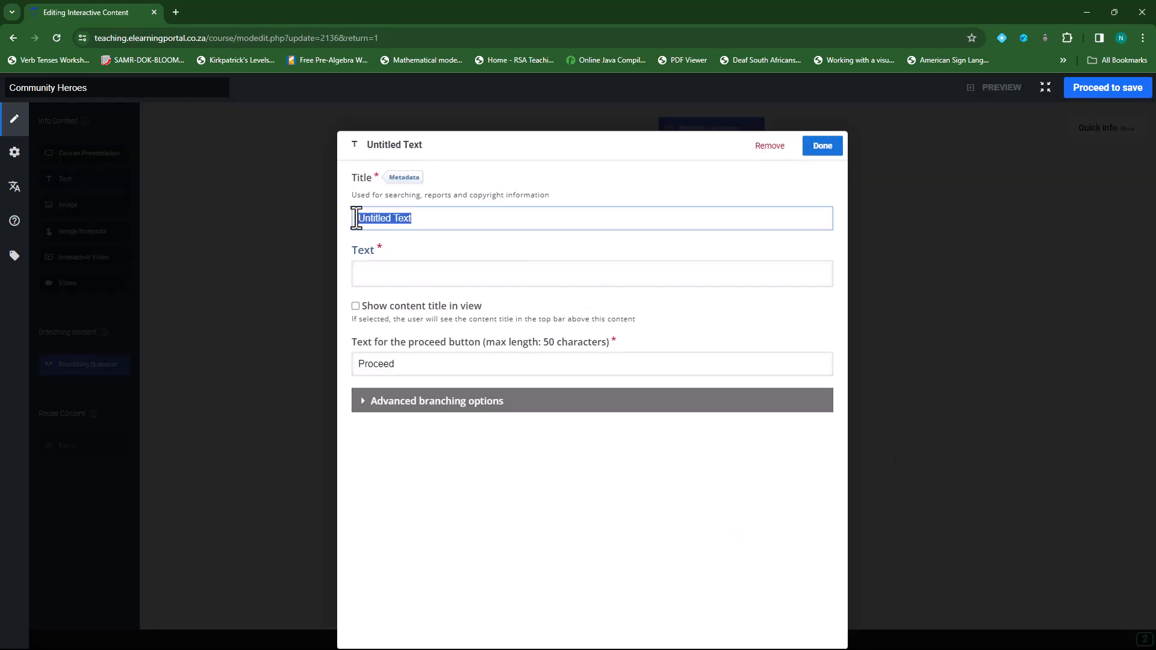
pyautogui.write('Feedback Option 2')
# Fill Feedback Option 2 with the farmer feedback from Scenario.docx, beginning "No, that's not the best choice.", and finish editing it.
pyautogui.hotkey('alt', 'Tab')
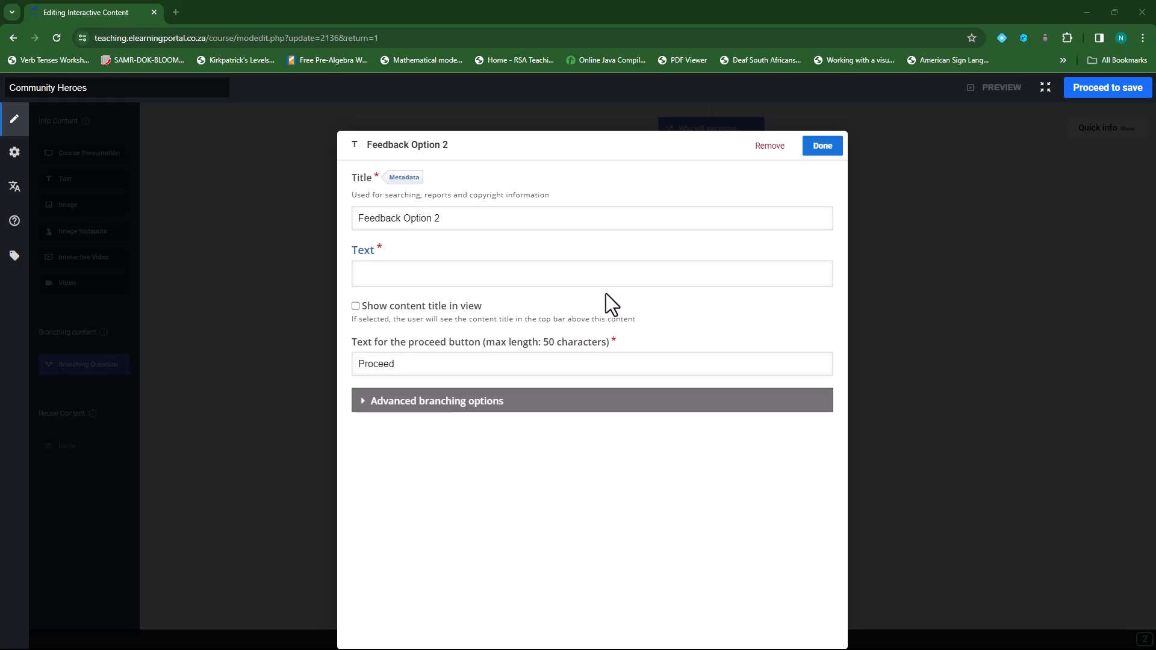
pyautogui.click(493, 278)
pyautogui.write("No, that's not the best choice. While farmers may know a lot about farming and agriculture, they are not typically found in libraries helping people find books.")
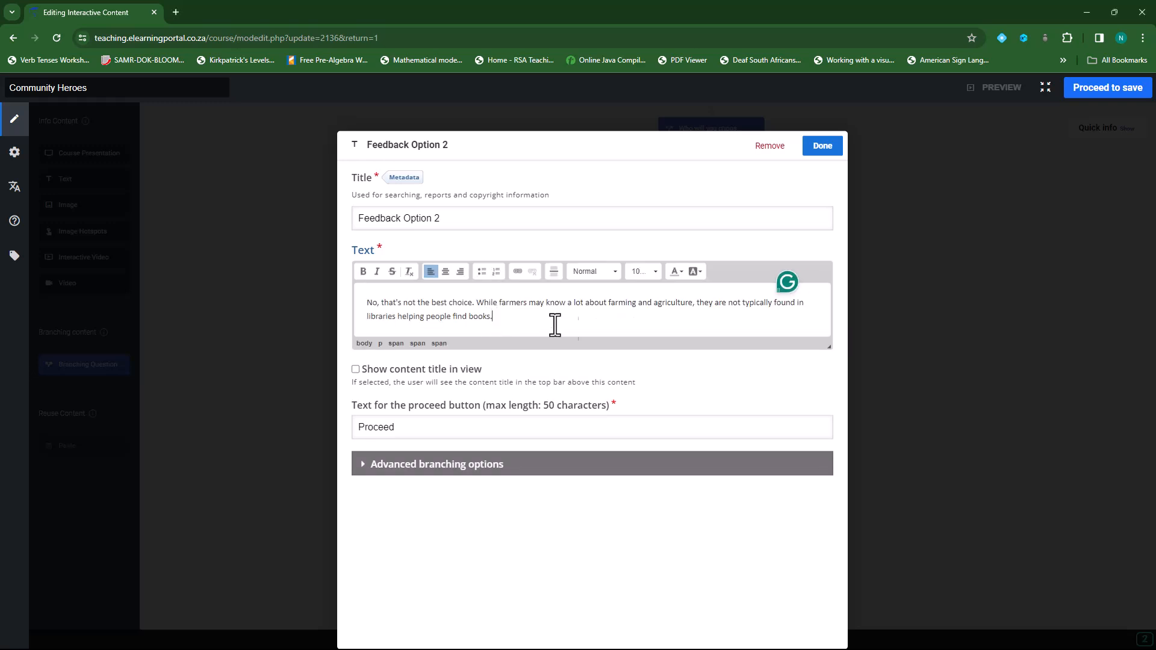
pyautogui.click(821, 145)
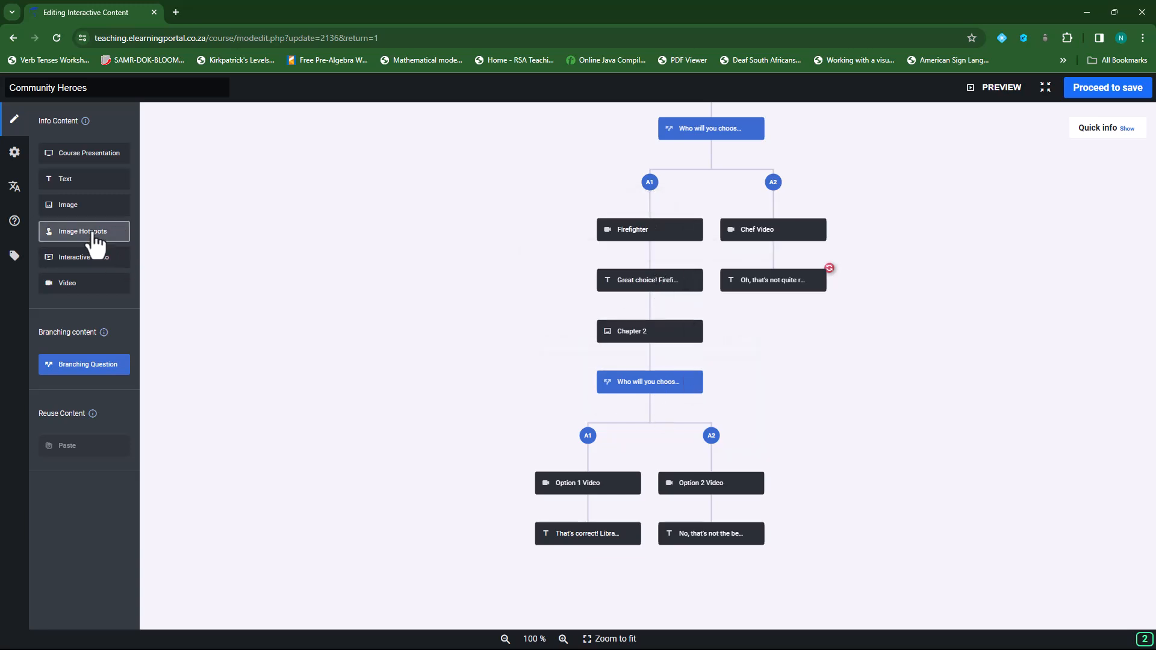
# Add an Image content below the librarian feedback text of Option 1 and title it "Chapter 3".
pyautogui.moveTo(70, 209); pyautogui.dragTo(571, 571)
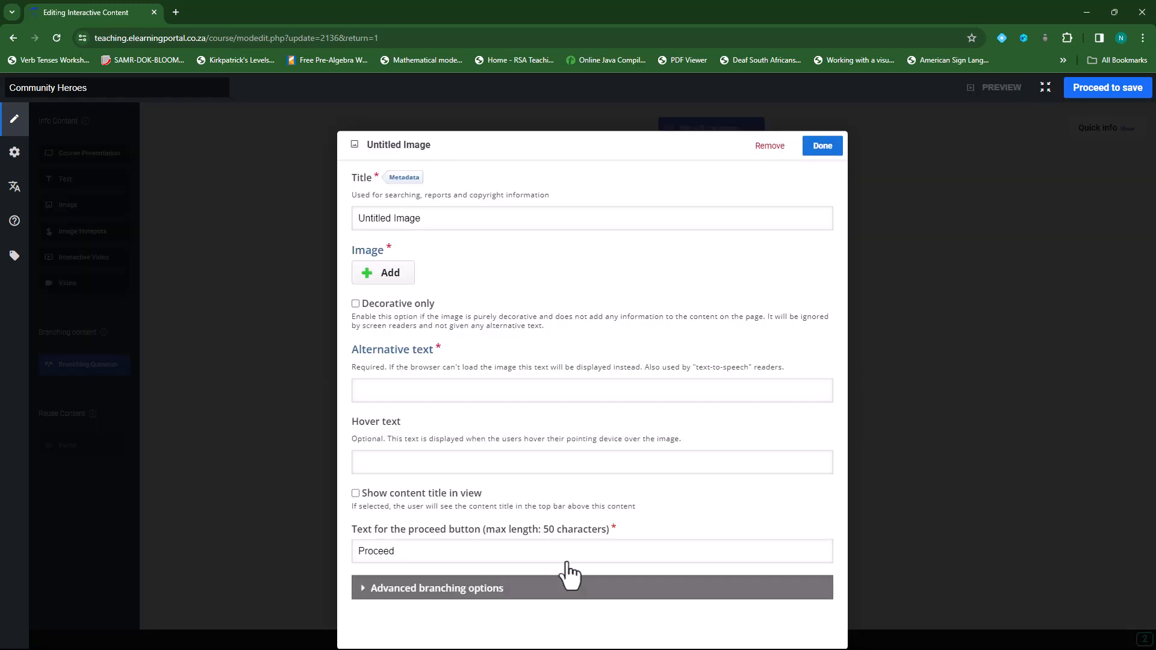
pyautogui.click(443, 218)
pyautogui.moveTo(443, 218); pyautogui.dragTo(339, 218)
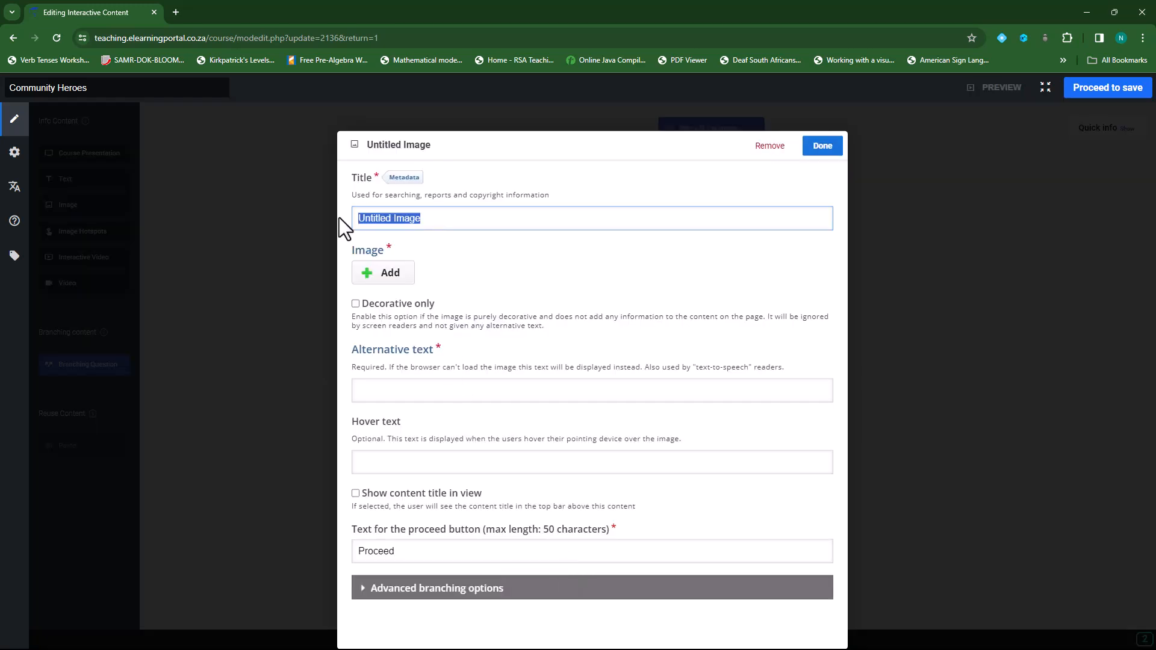
pyautogui.write('Chapter 3')
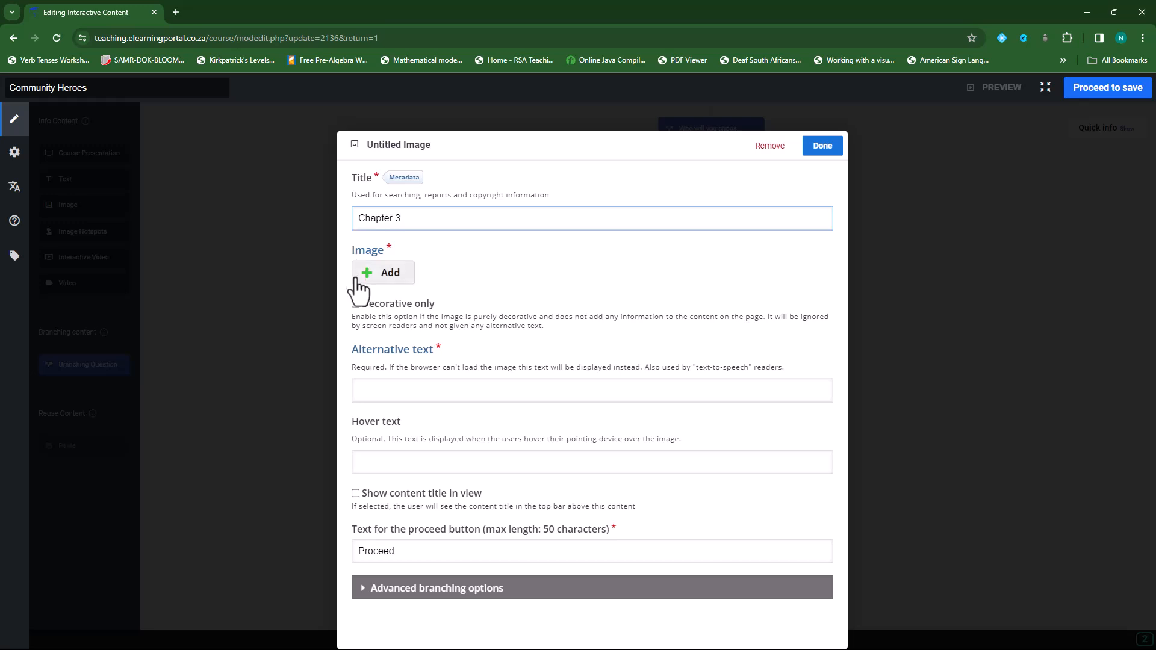
# Insert 9.png from the slide folder of "senario video and slide deck" as the Chapter 3 image.
pyautogui.click(371, 276)
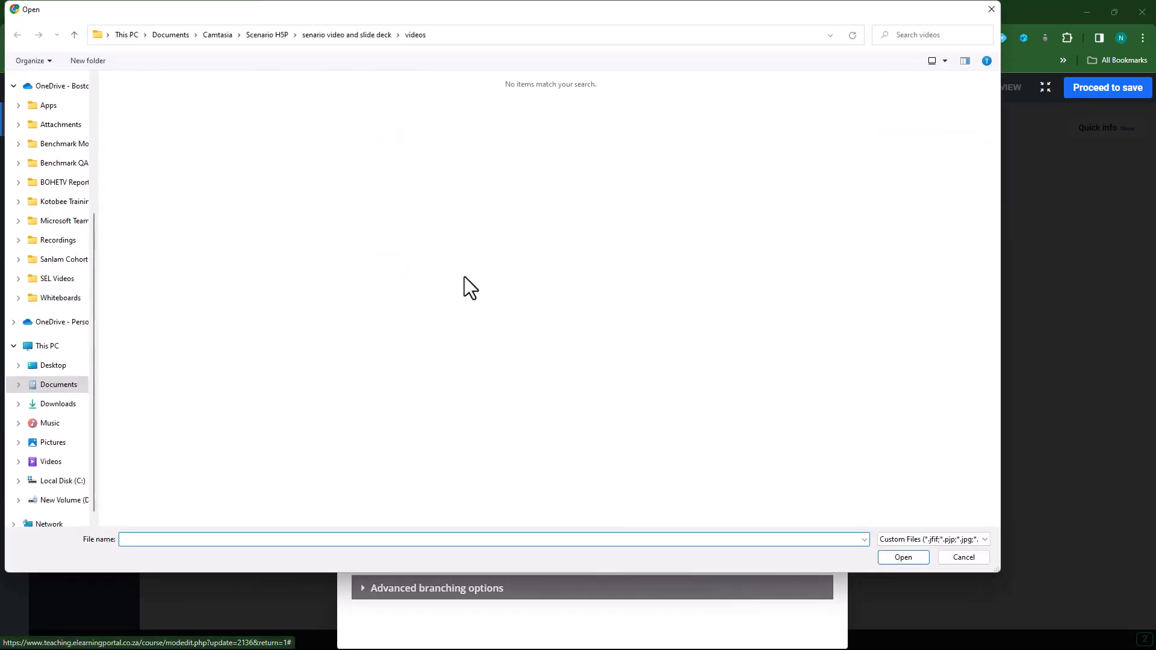
pyautogui.click(267, 36)
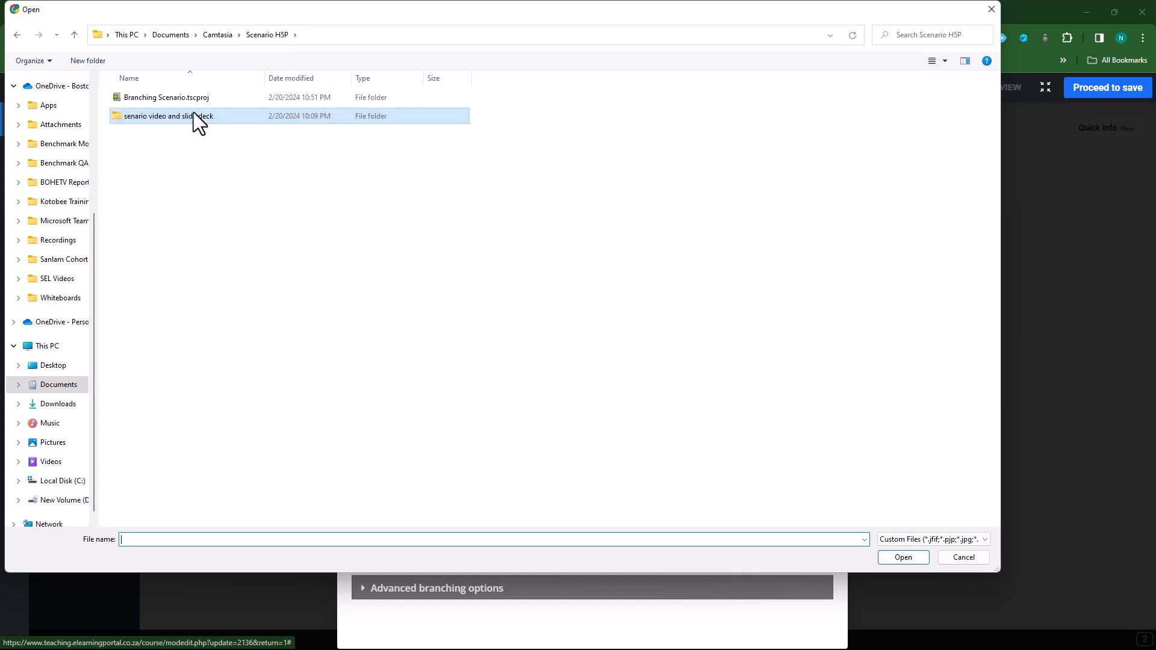
pyautogui.doubleClick(188, 114)
pyautogui.doubleClick(140, 110)
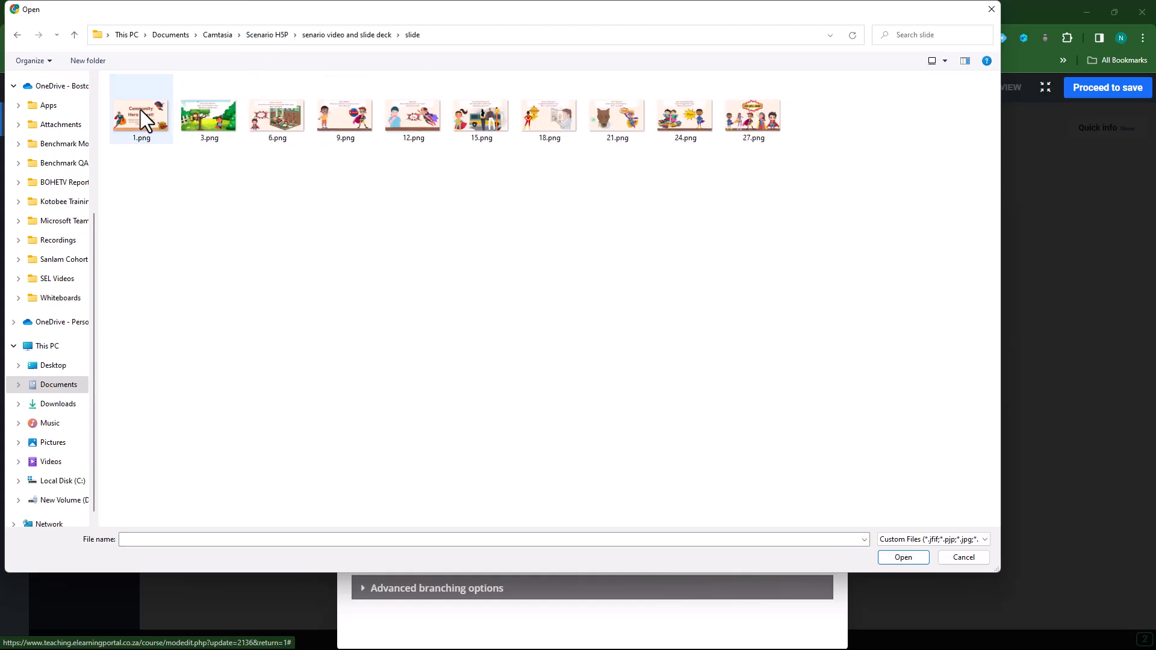
pyautogui.click(342, 128)
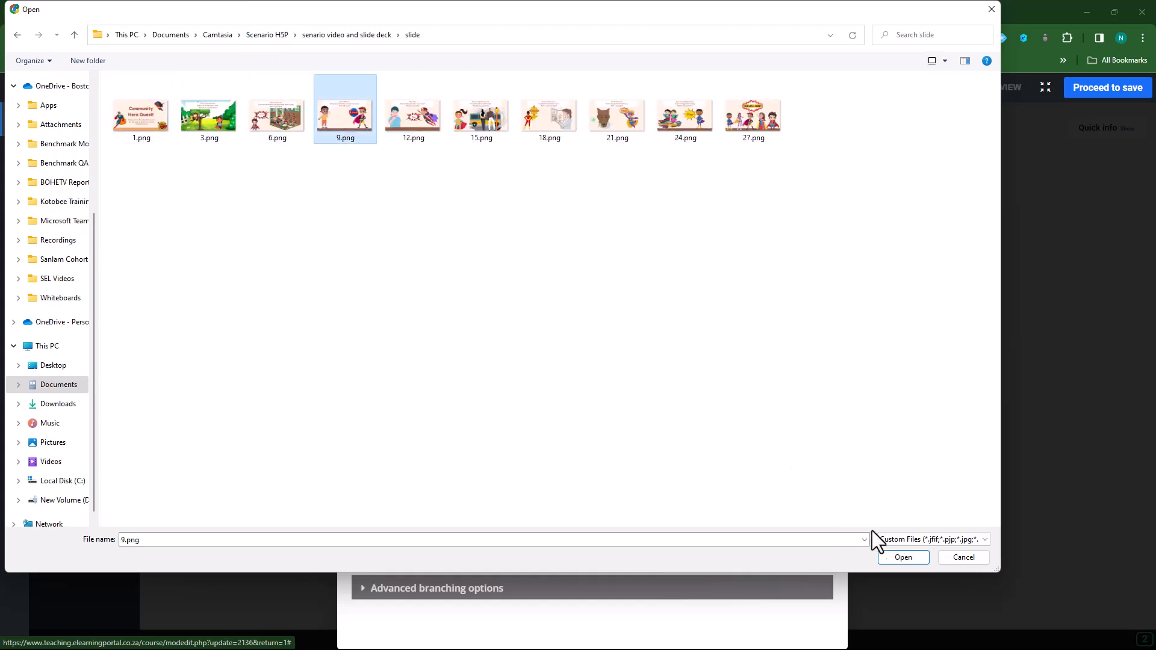
pyautogui.click(903, 558)
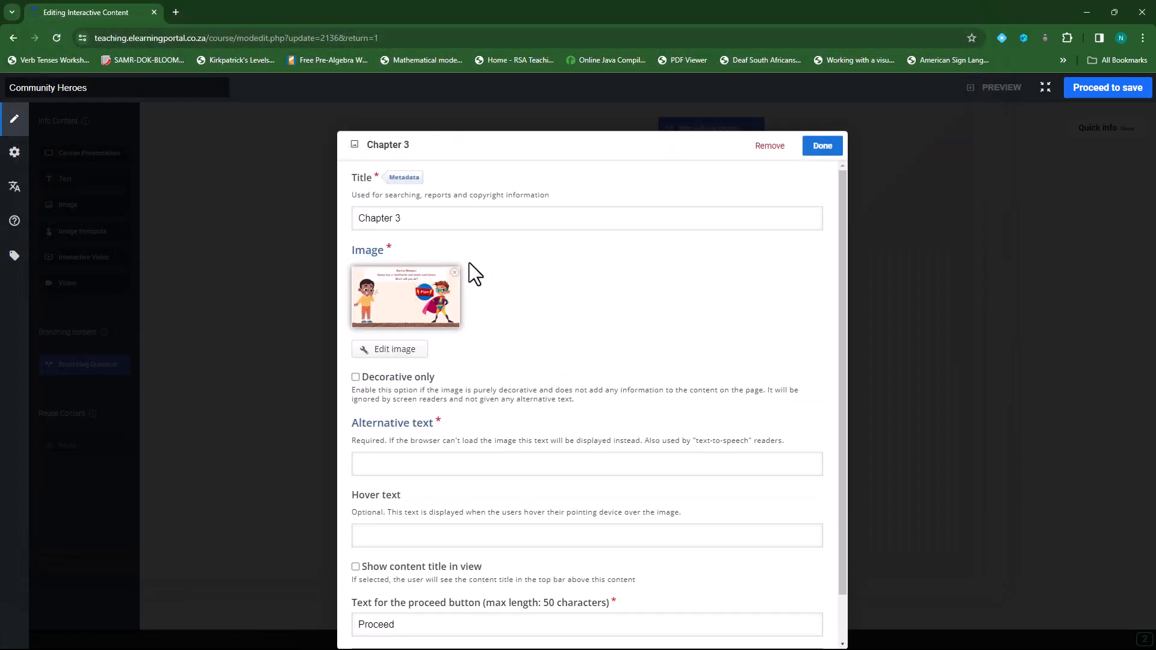
# Copy the title "Chapter 3" into the image's alternative text and finish editing the content.
pyautogui.moveTo(413, 217); pyautogui.dragTo(358, 216)
pyautogui.hotkey('ctrl', 'c')
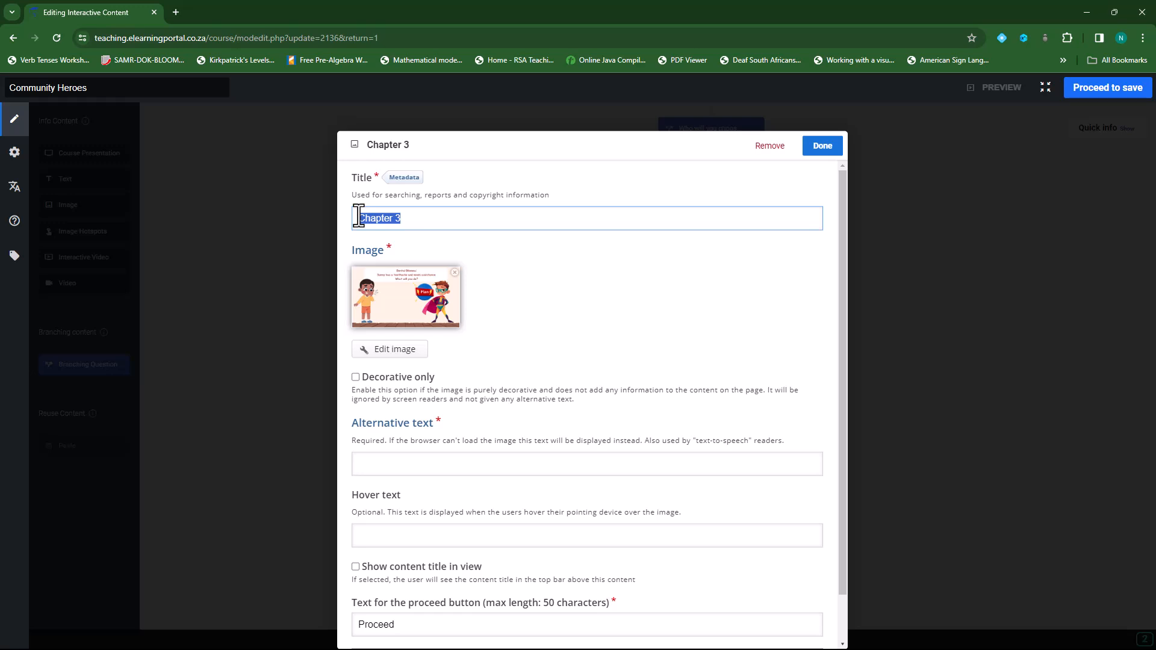
pyautogui.click(417, 465)
pyautogui.hotkey('ctrl', 'v')
pyautogui.scroll(-2, 558, 428)
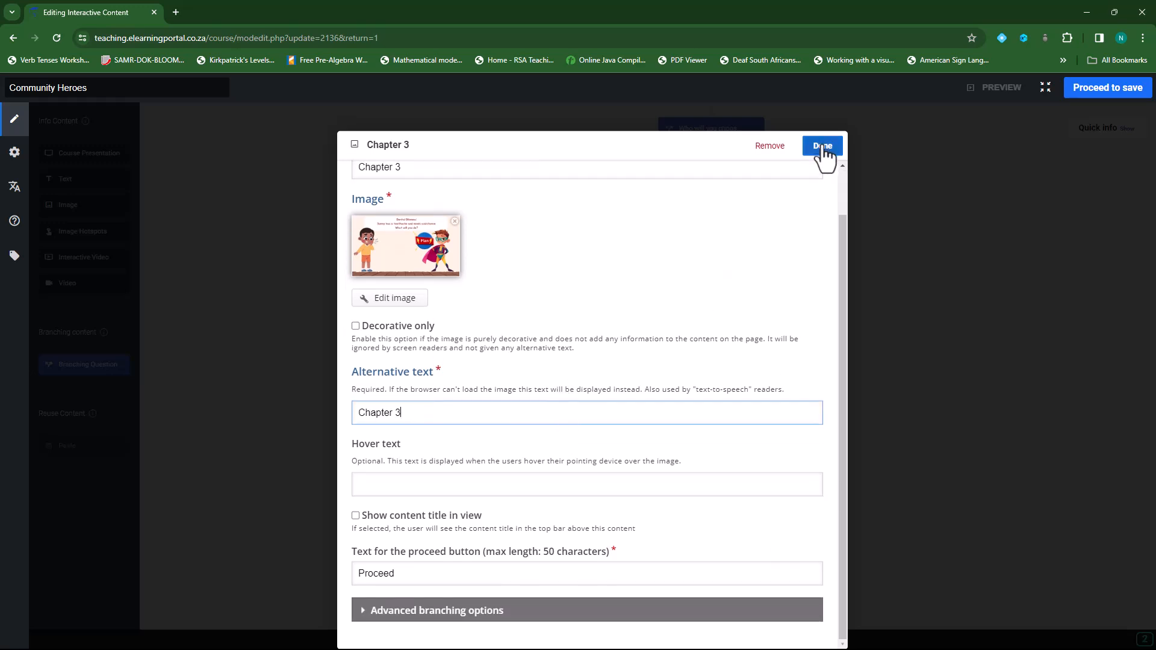
pyautogui.click(822, 145)
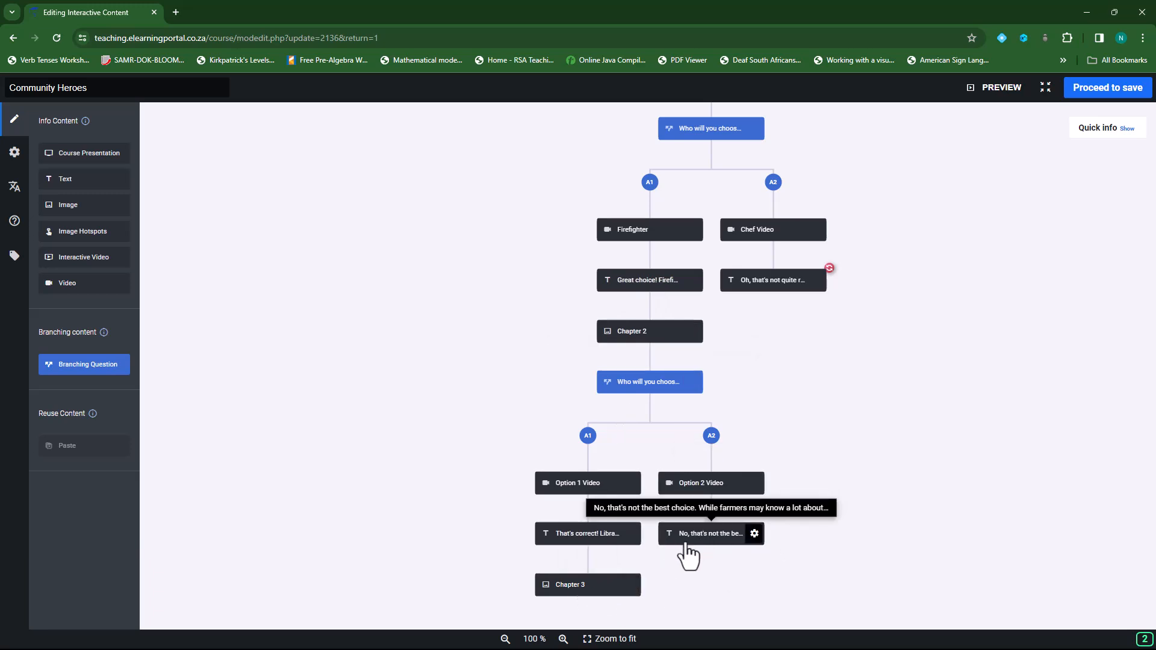
# Open Feedback Option 2 for editing and set its special action after this content to "Jump to another branch".
pyautogui.click(754, 534)
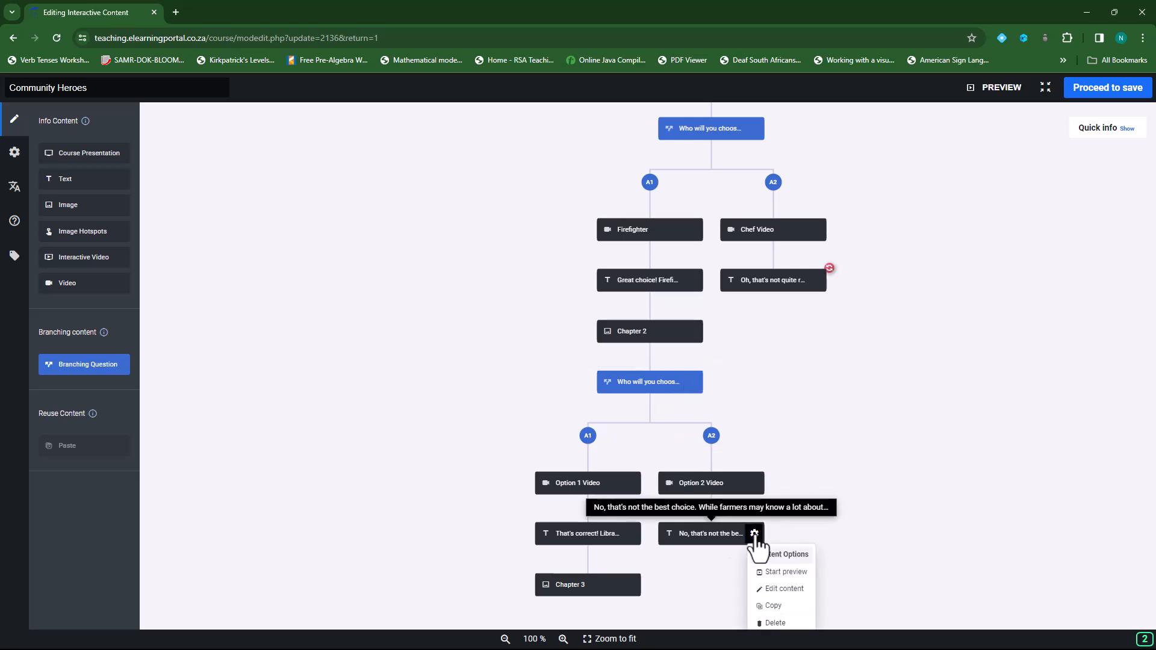
pyautogui.click(784, 590)
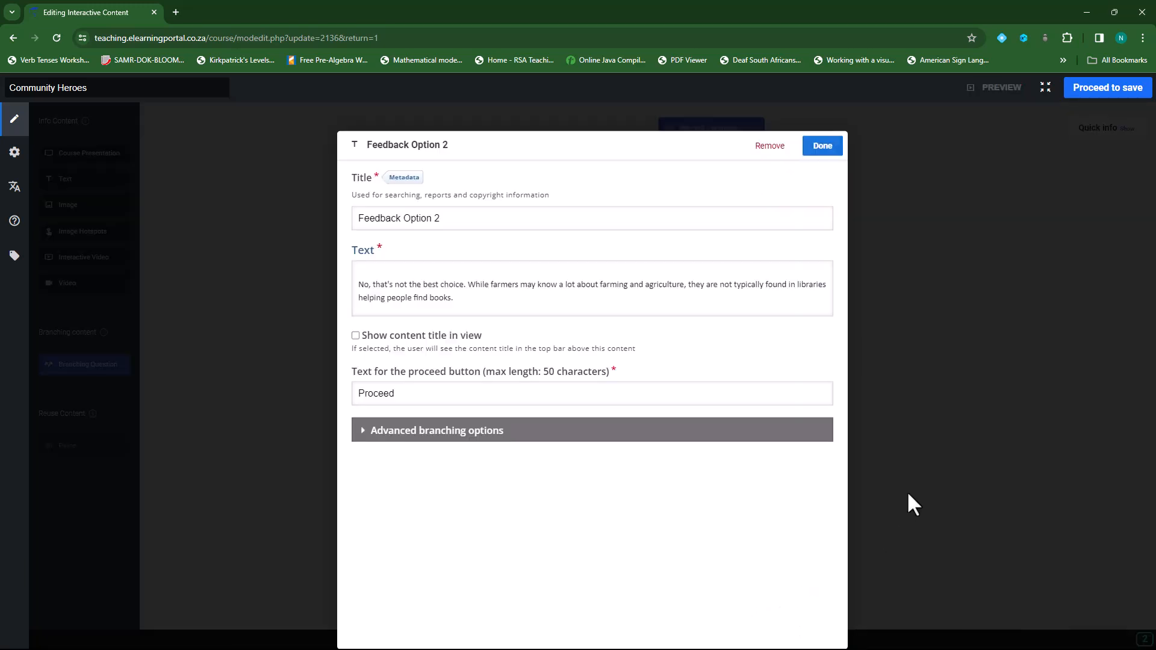
pyautogui.click(363, 431)
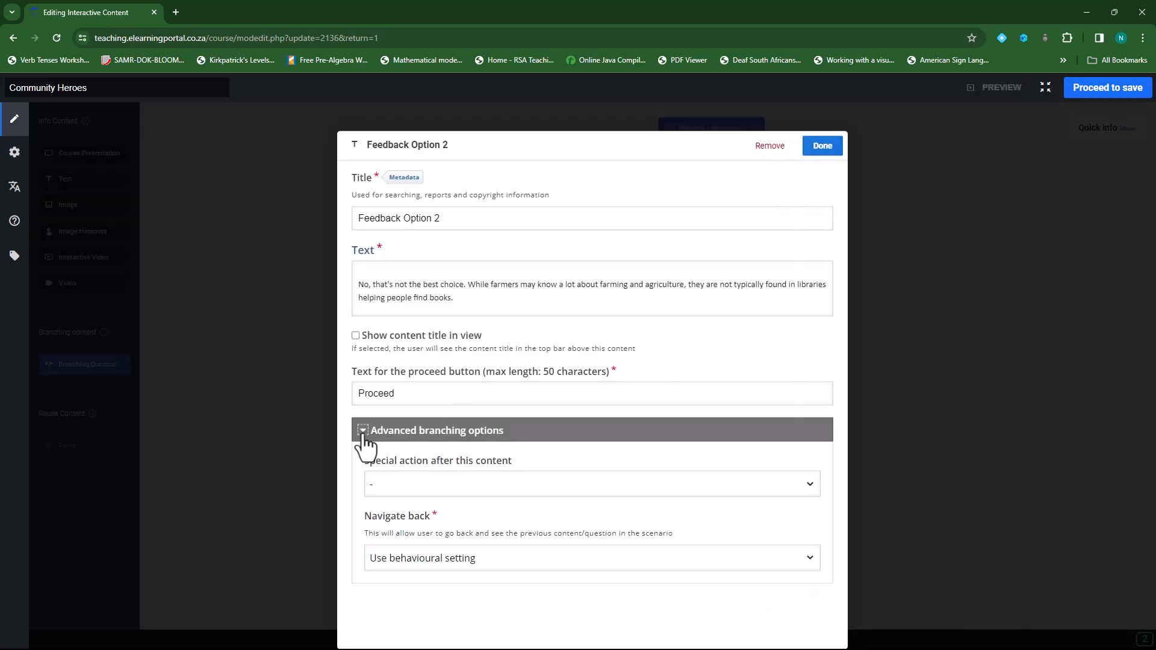
pyautogui.click(566, 488)
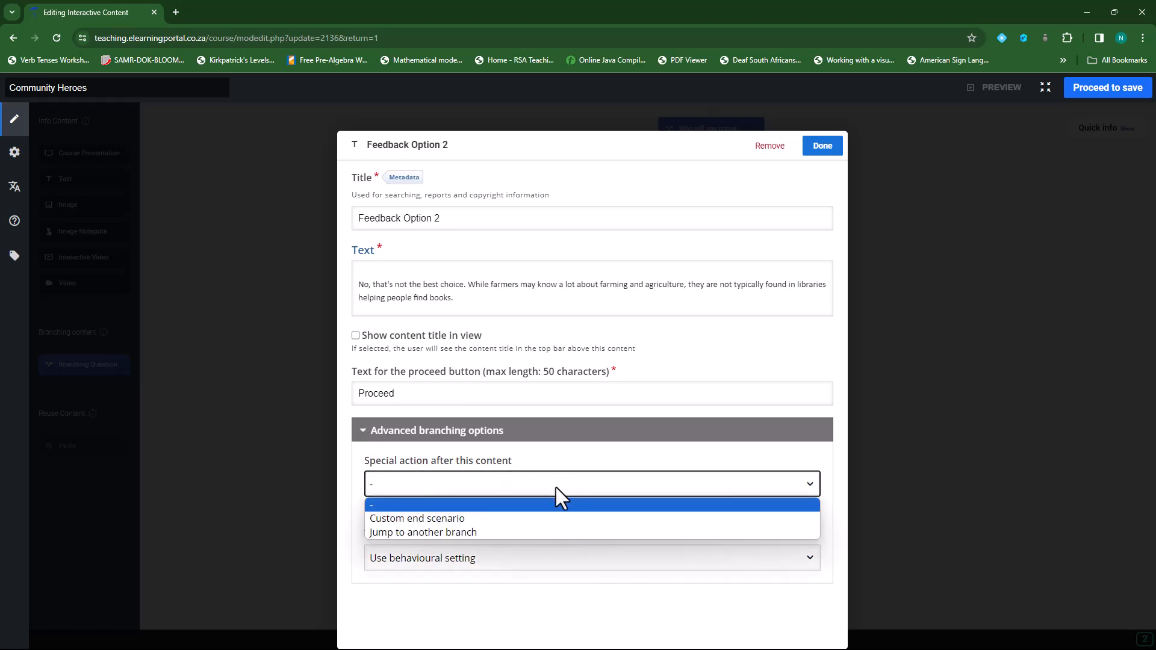
pyautogui.click(494, 531)
# Choose the branching question "Who will you choose to help Elbert in his quest for the book?" as the jump target and finish editing.
pyautogui.scroll(-2, 553, 472)
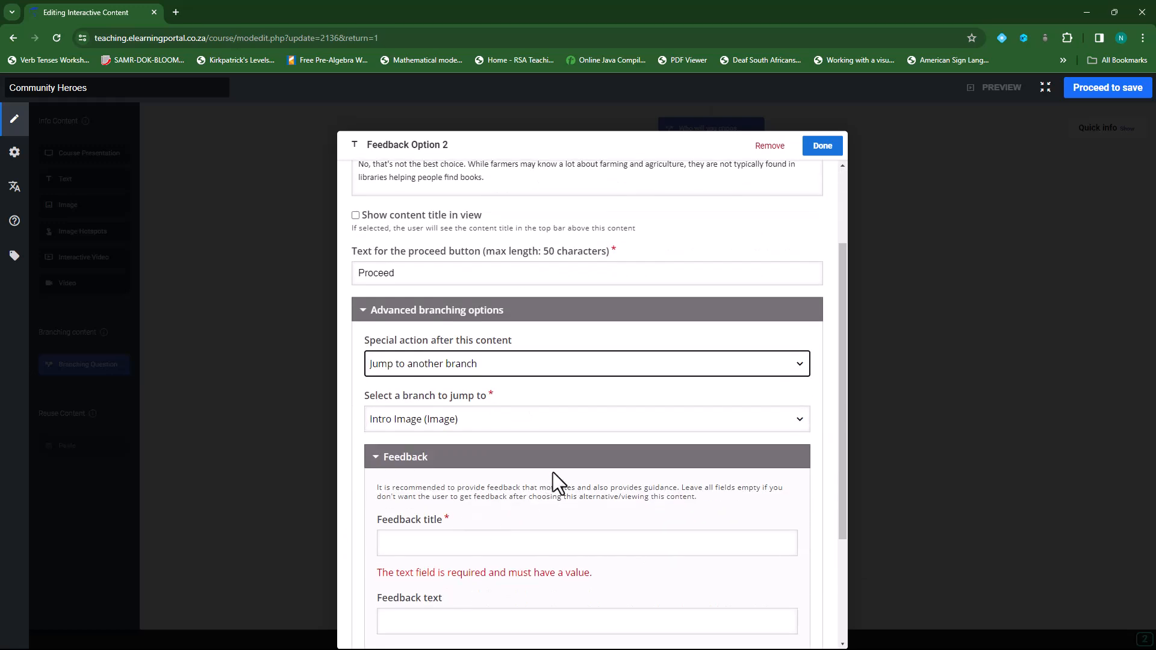
pyautogui.click(580, 418)
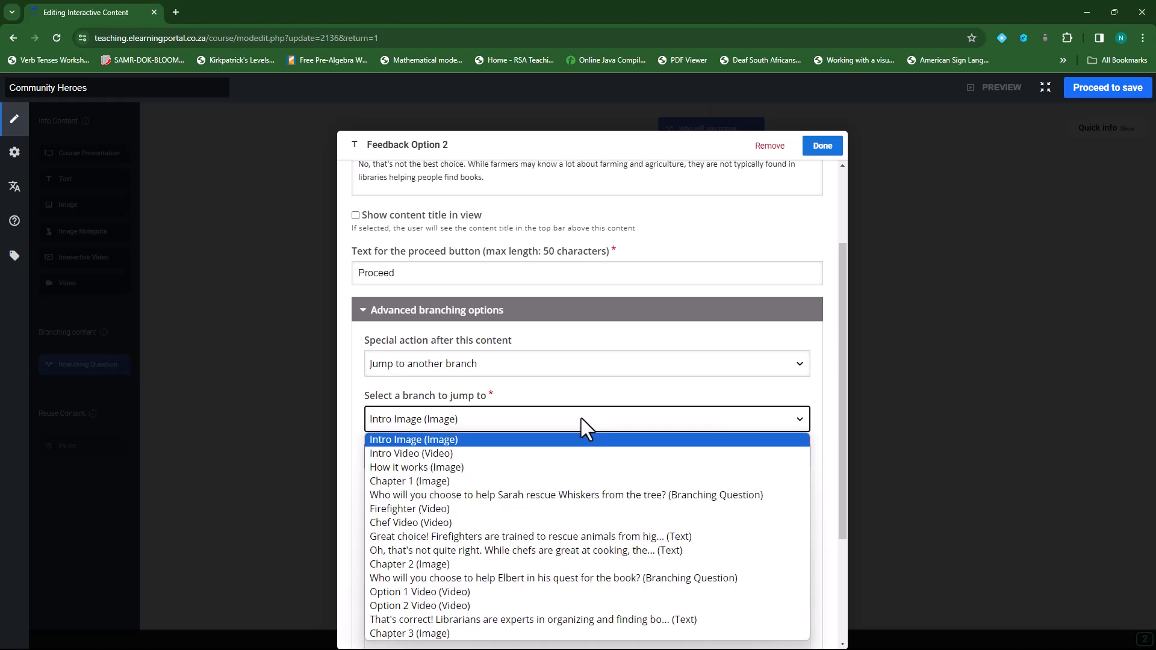
pyautogui.click(511, 580)
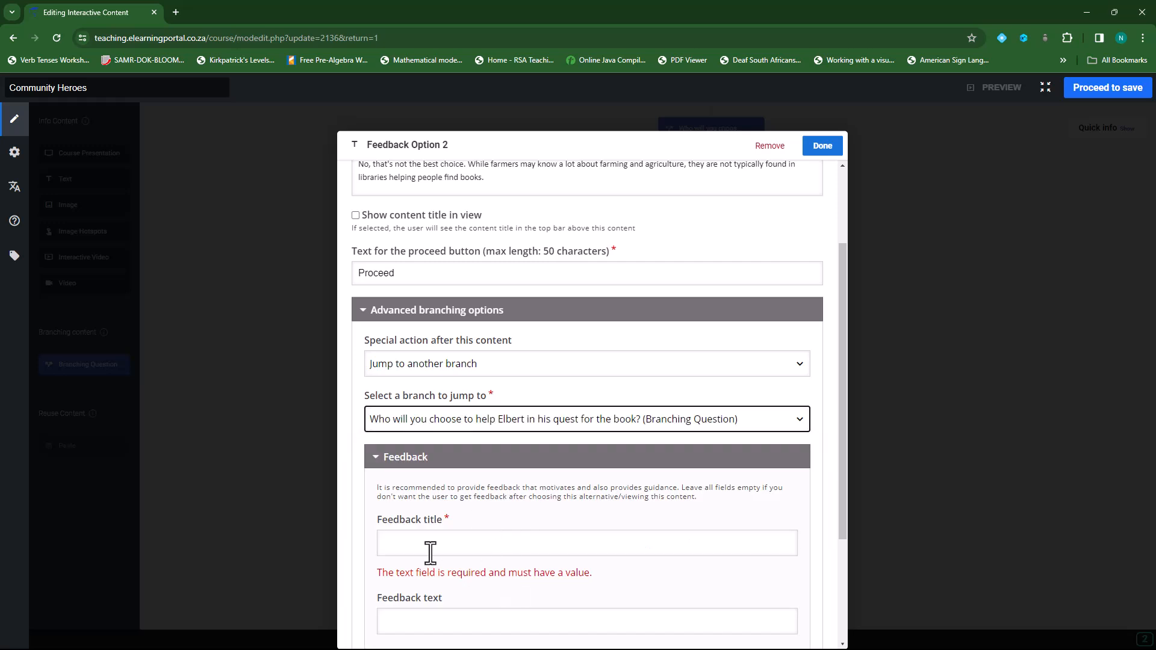
pyautogui.scroll(-3, 628, 569)
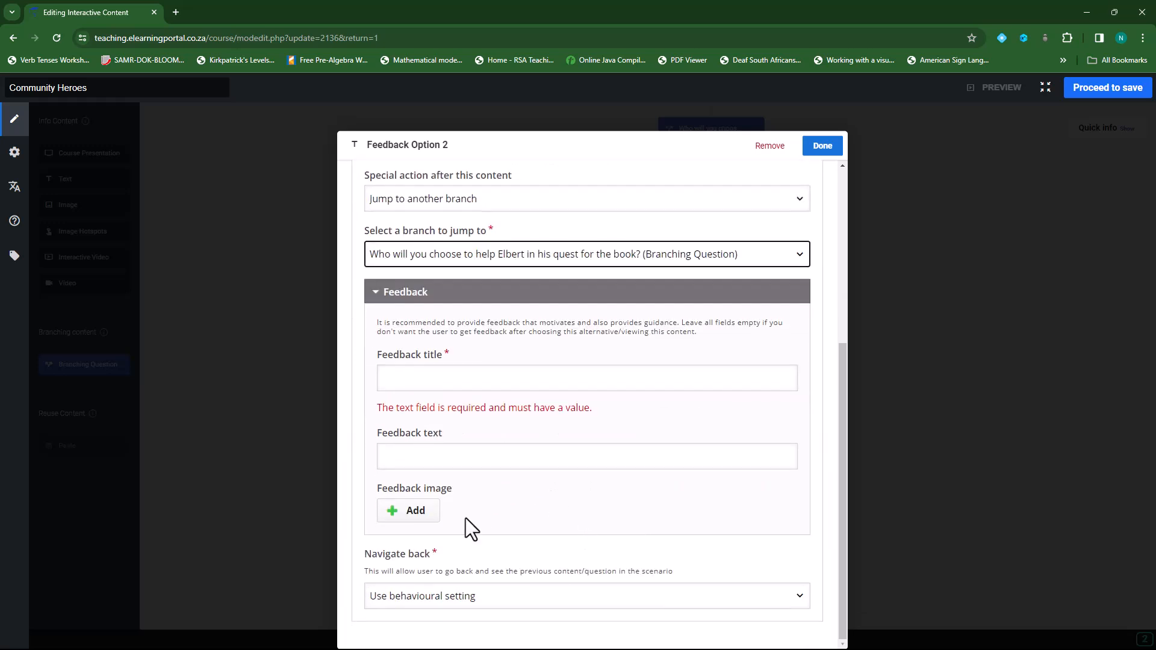
pyautogui.click(824, 149)
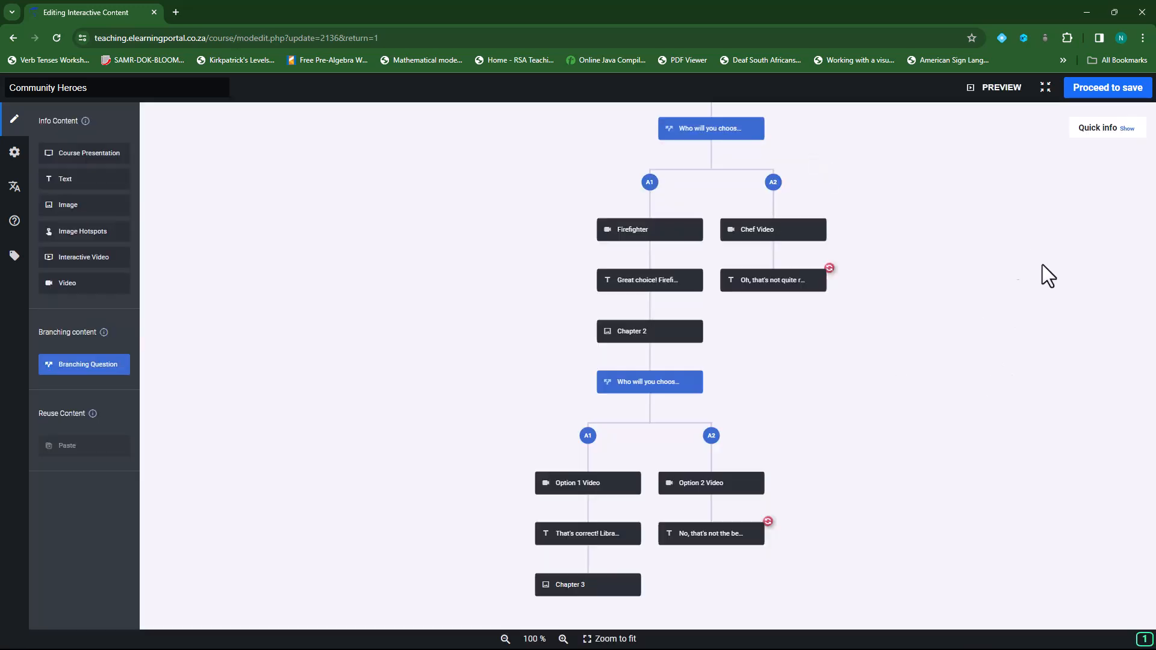